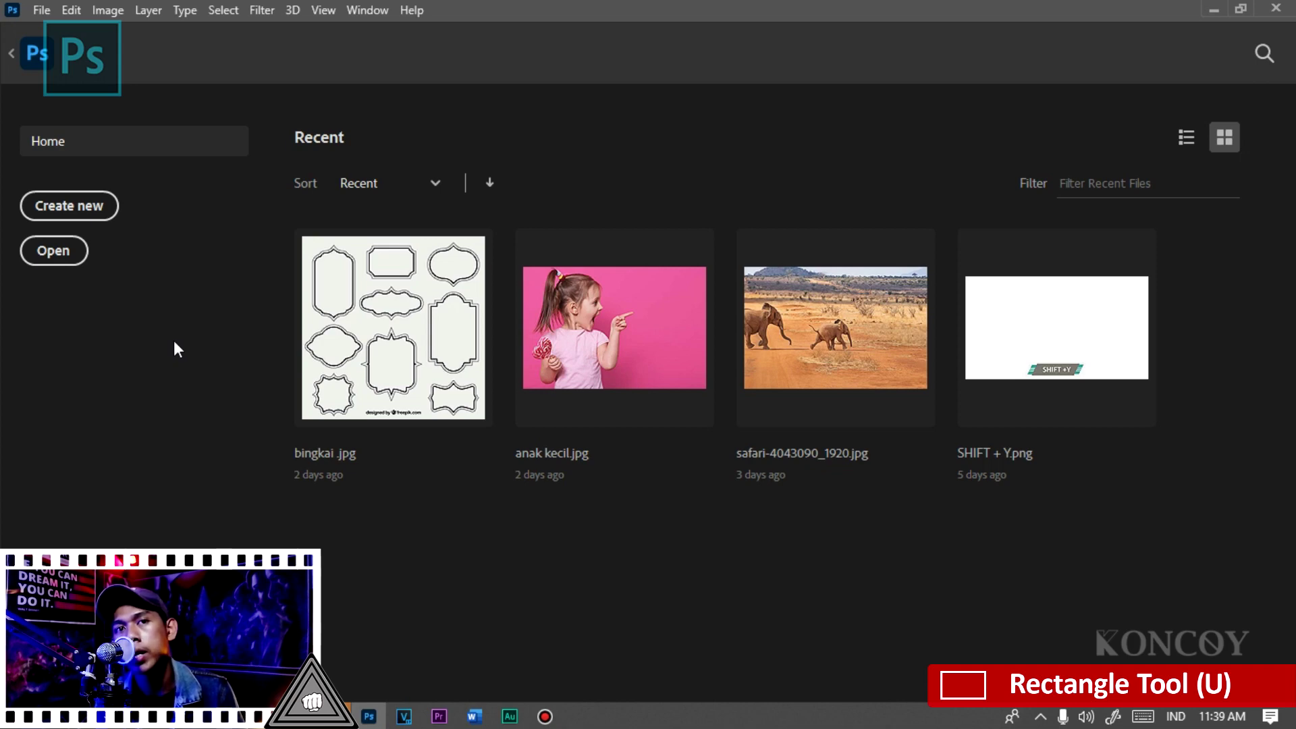
- Create a blank white 30 × 30 cm document at 300 ppi from the Custom preset
left_click(85, 206)
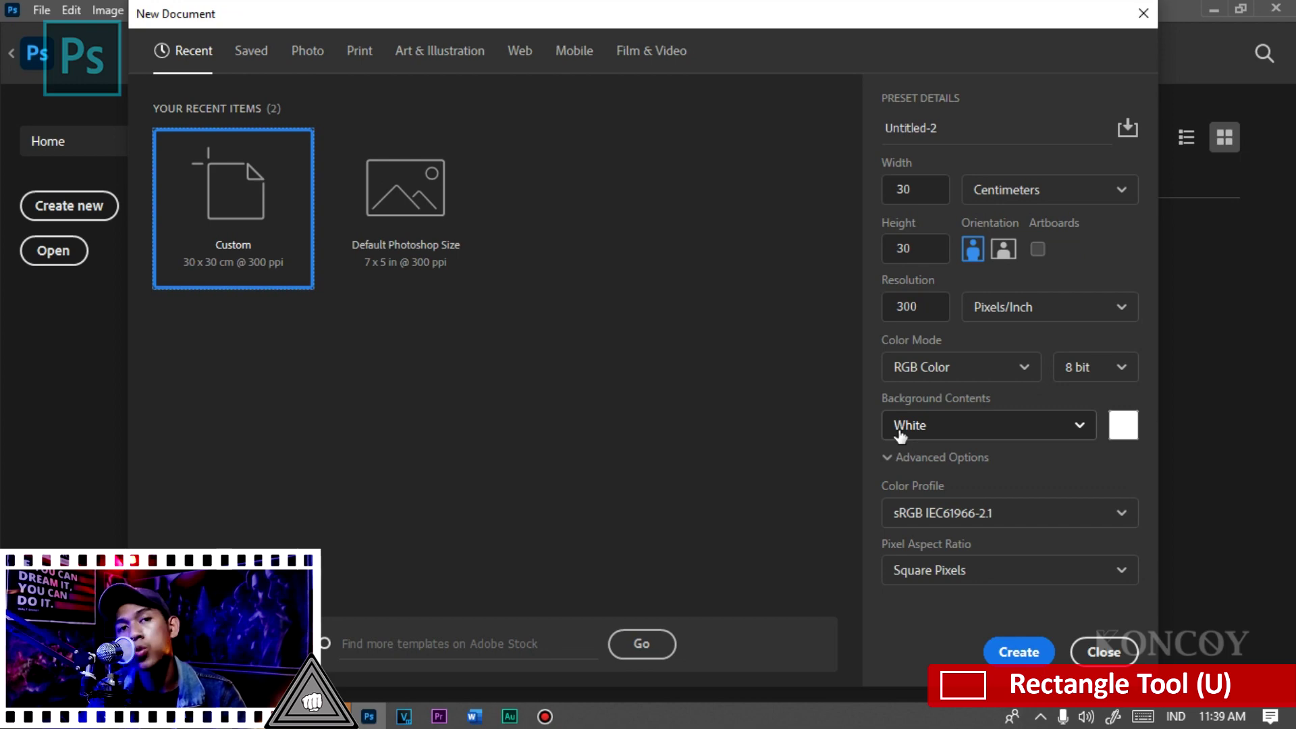
left_click(1033, 654)
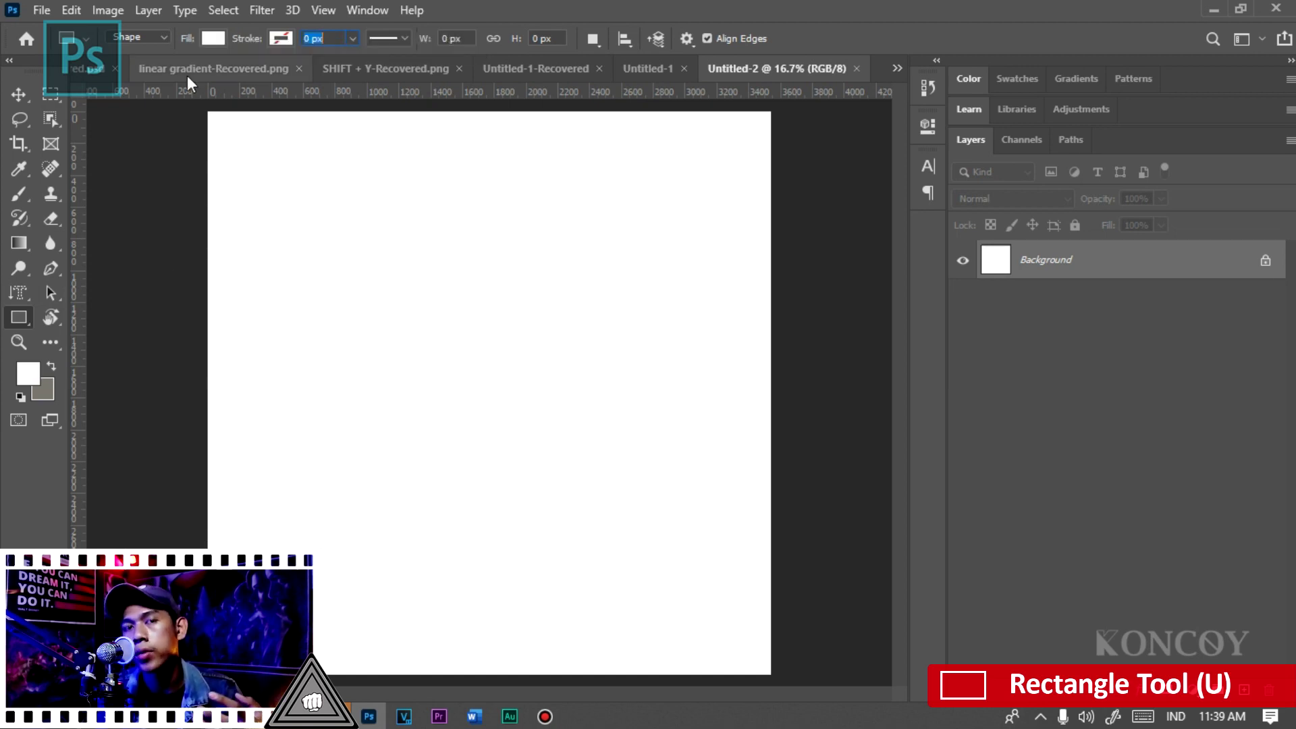
type("u")
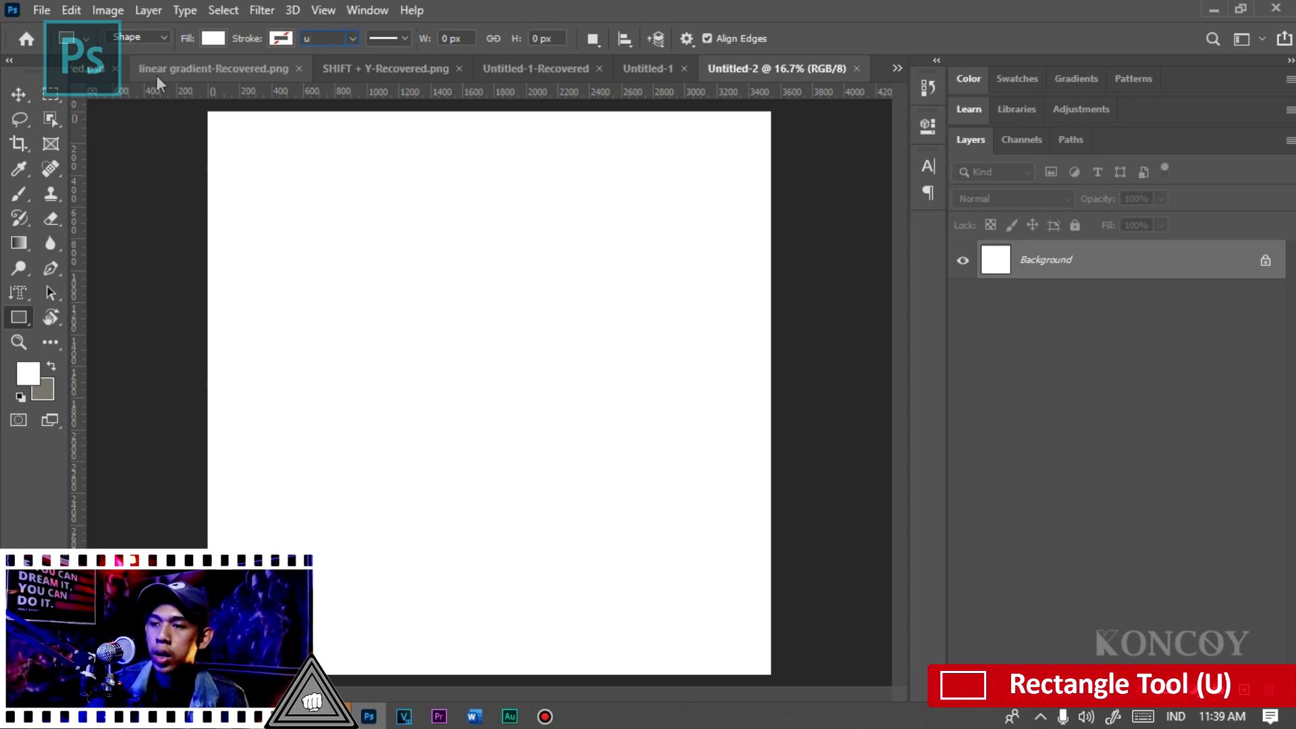
right_click(19, 317)
key("Return")
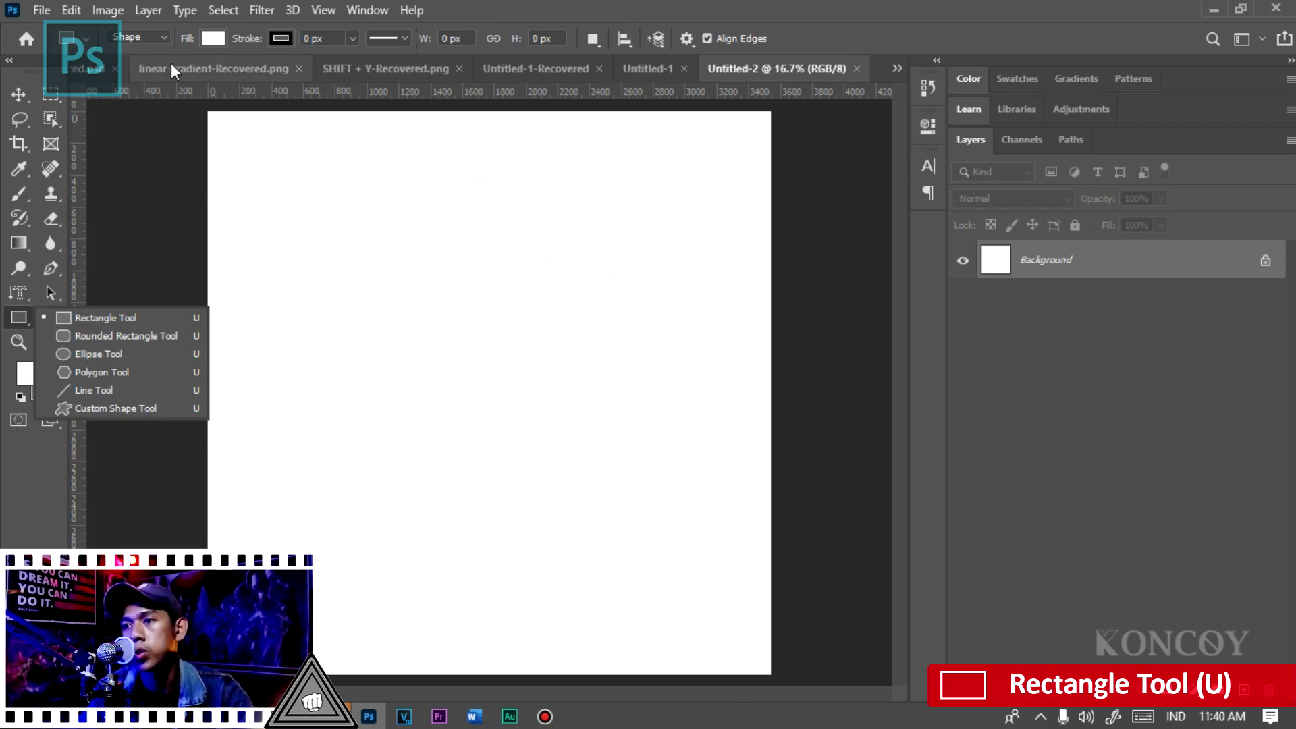
left_click(422, 435)
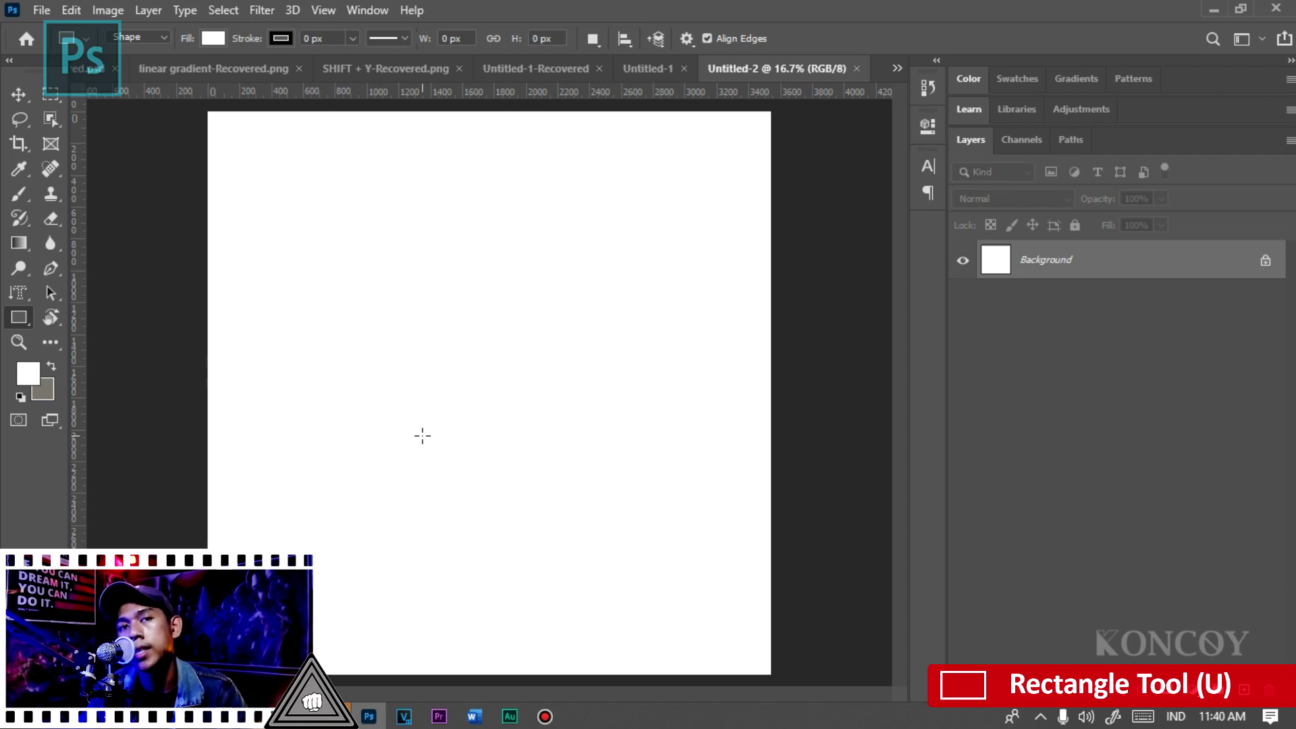
left_click(162, 37)
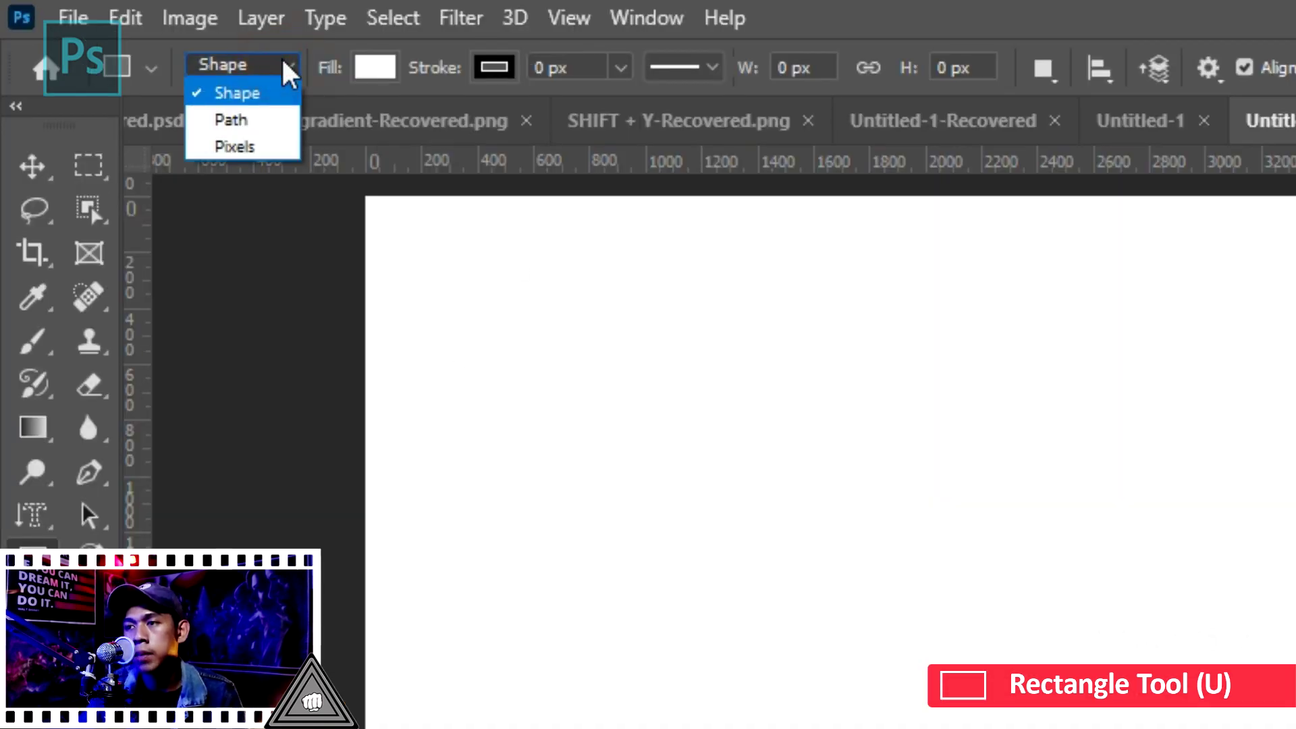
- Draw a test rectangle and delete it, then draw a white rectangle about 1818 × 1200 px, upper left
left_click(258, 94)
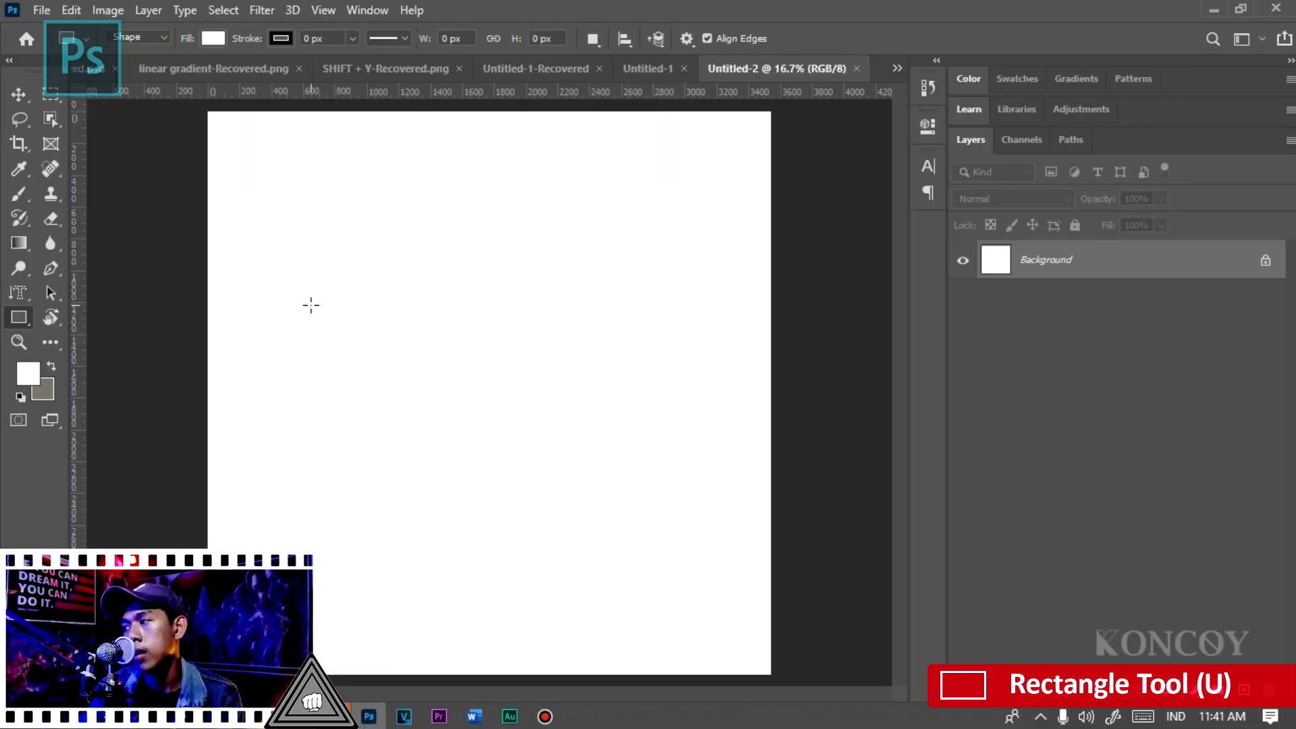
left_click_drag(301, 257, 617, 450)
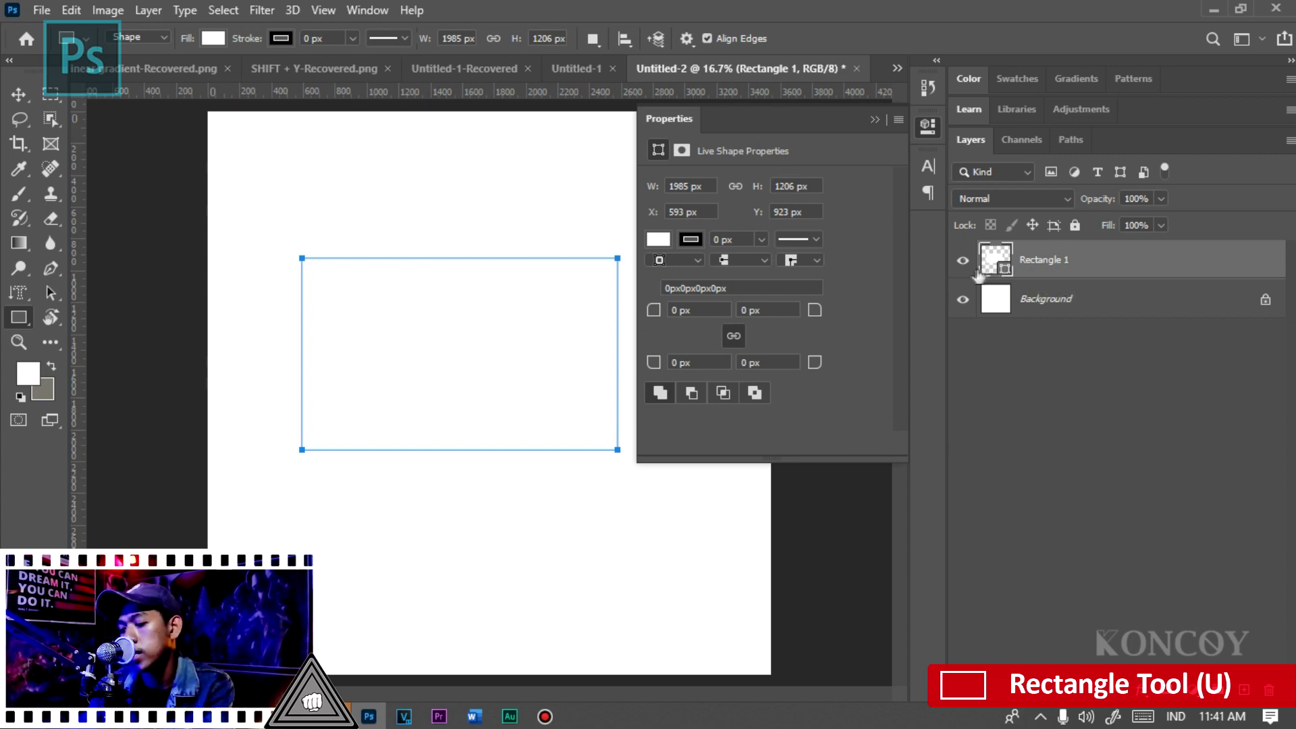
key("Delete")
left_click(278, 227)
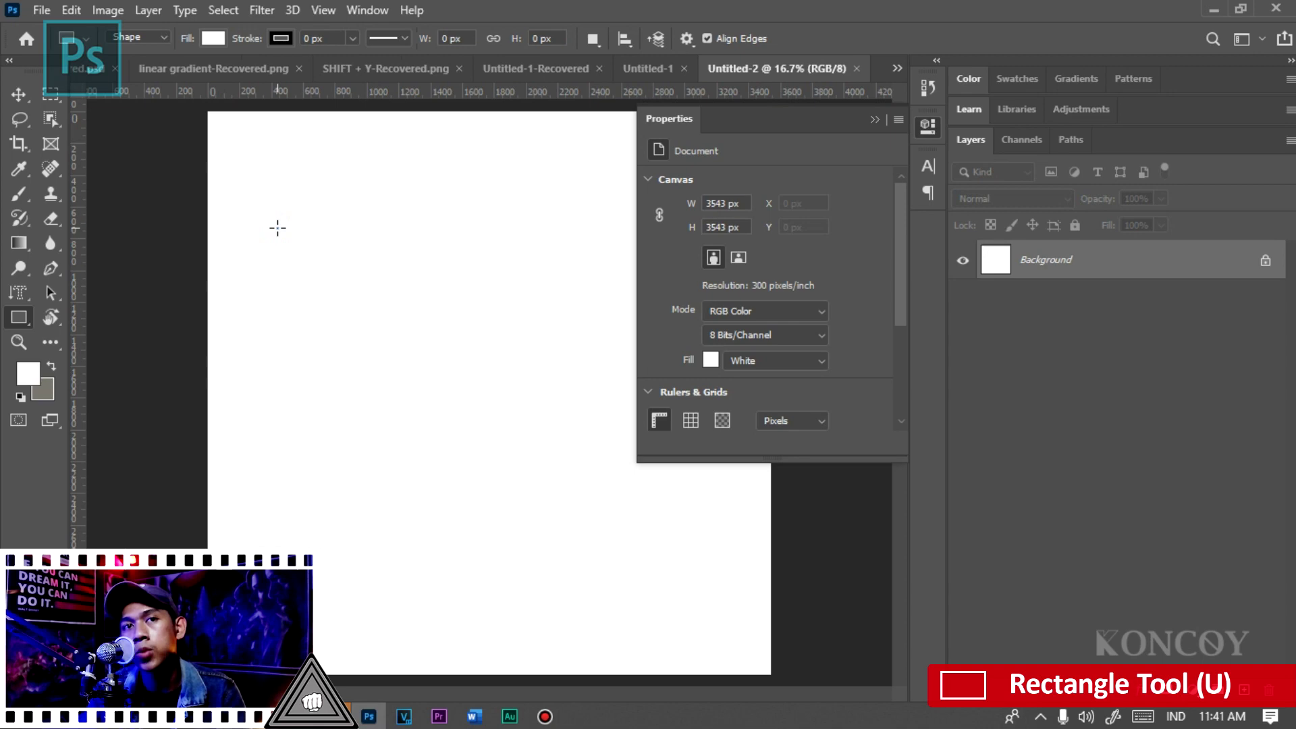
left_click_drag(277, 227, 561, 427)
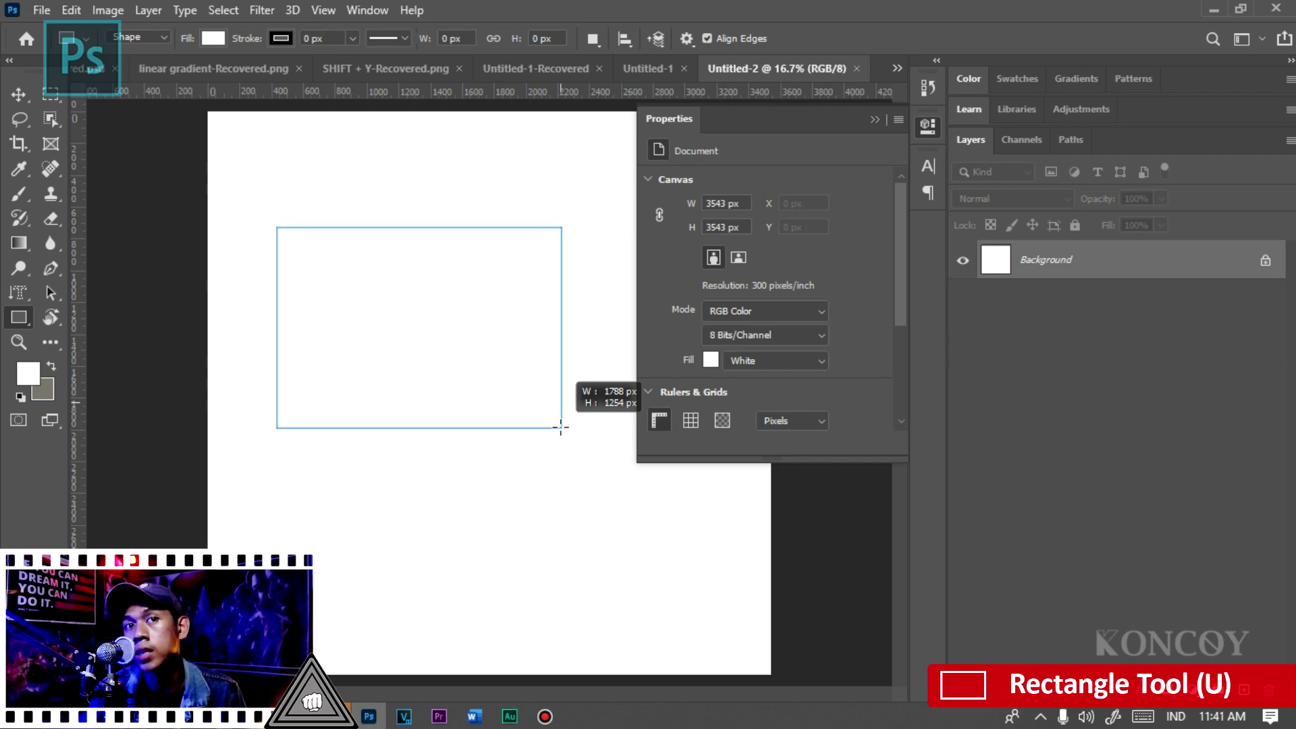
left_click_drag(560, 428, 566, 419)
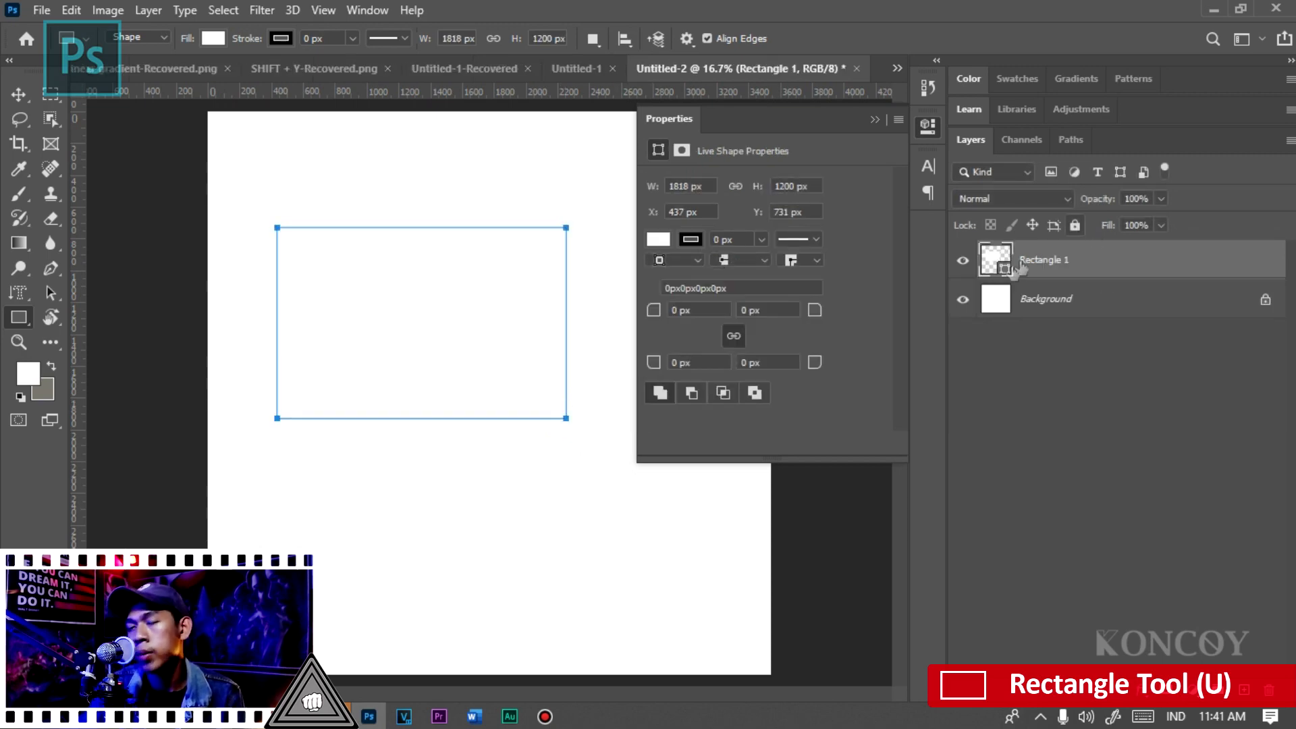
left_click(152, 37)
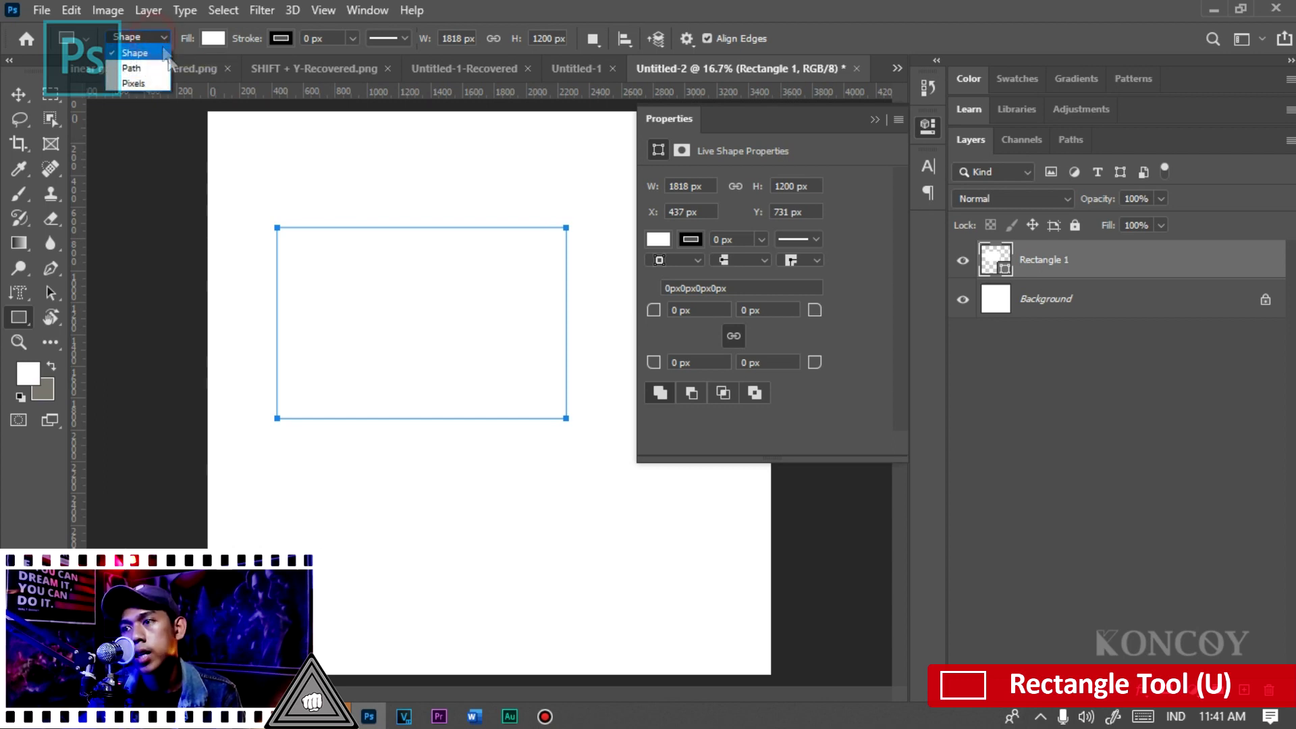
- Draw a rectangular work path in Path mode, undo it, and review the Paths panel before returning to Layers
left_click(135, 68)
mouse_move(266, 185)
left_mouse_down()
mouse_move(318, 232)
mouse_move(559, 367)
left_mouse_up()
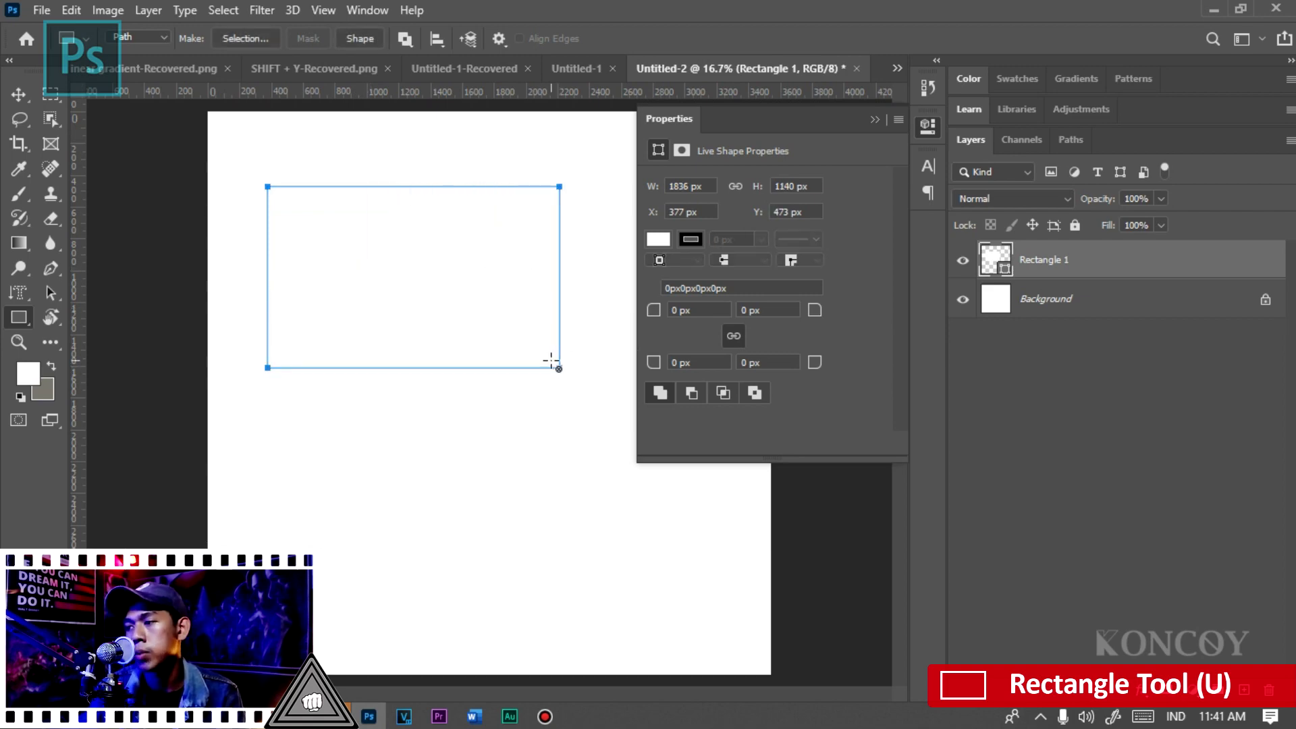
key("ctrl+z")
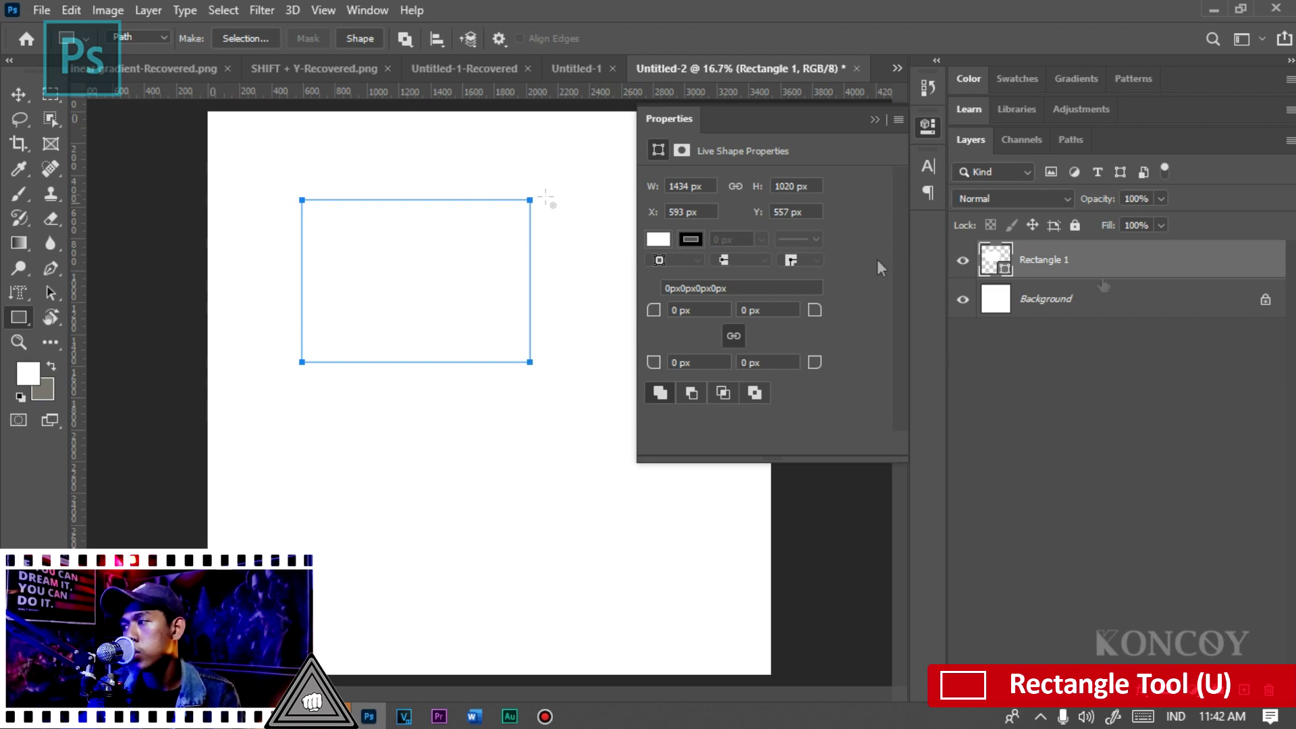
left_click(1070, 139)
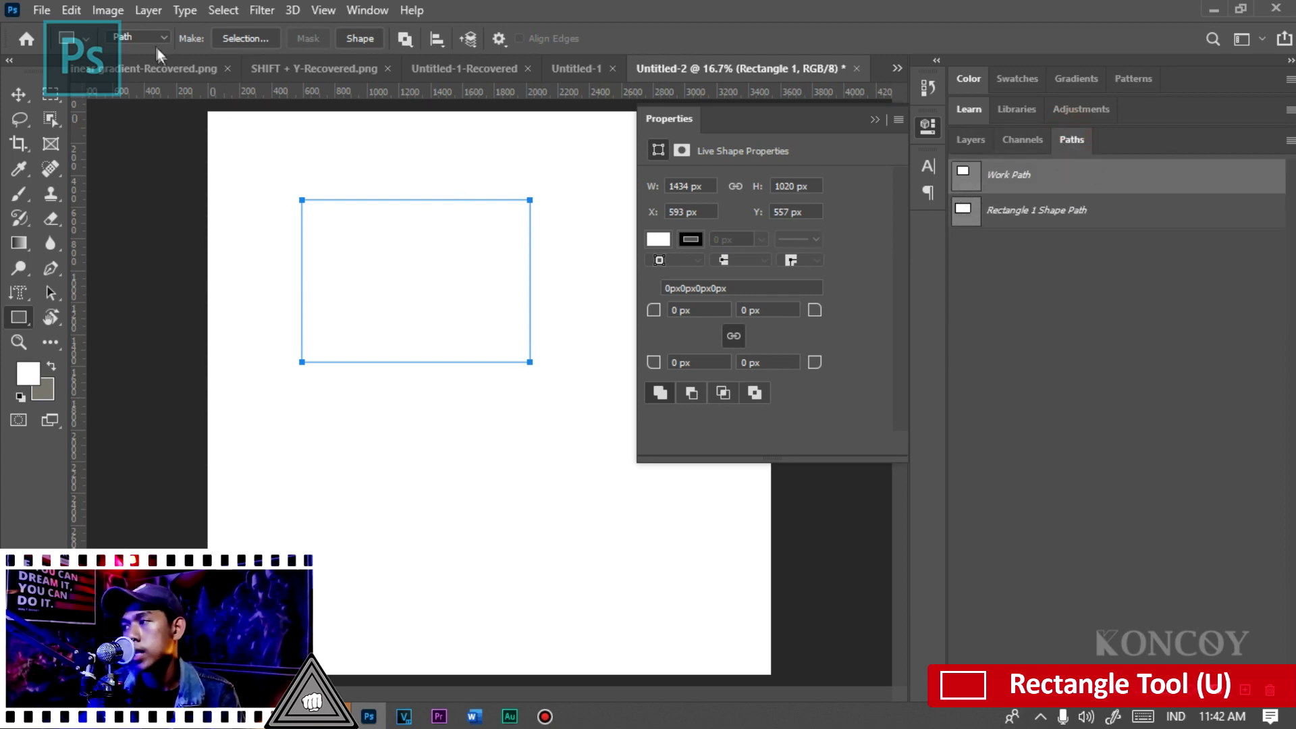
left_click(970, 139)
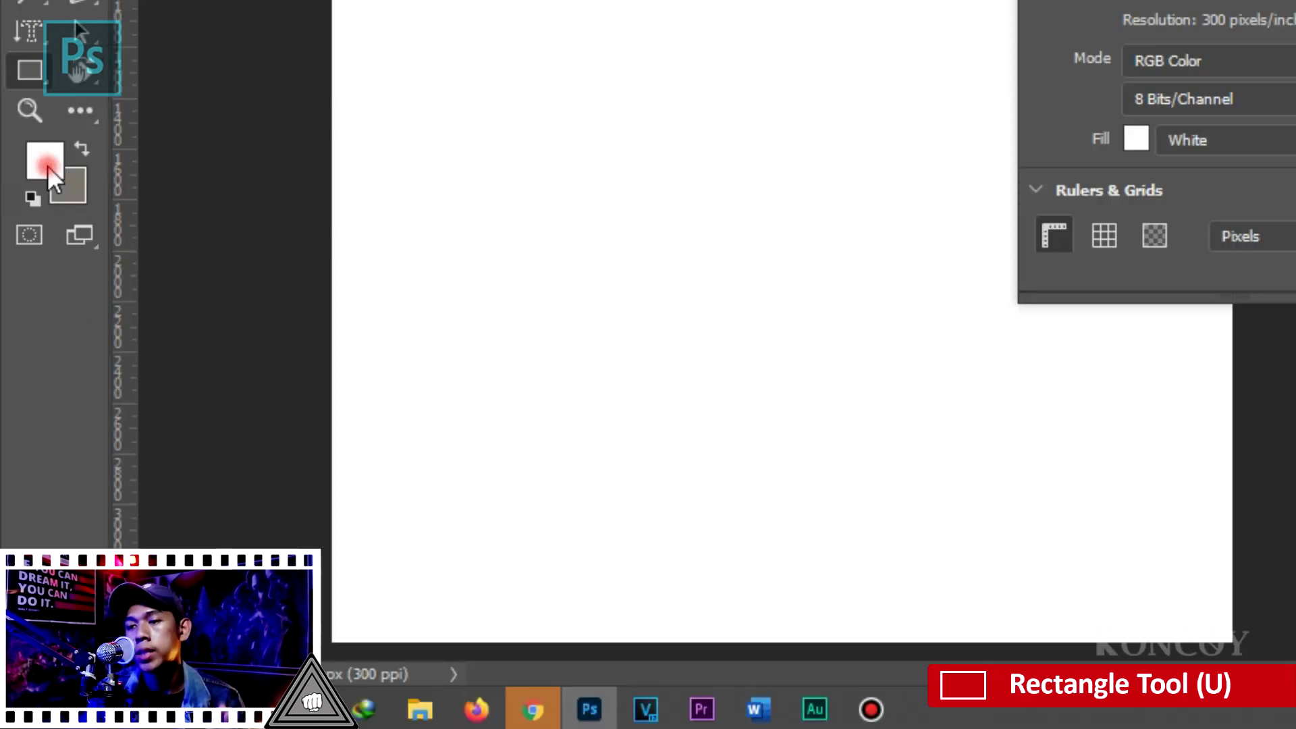
- Set the foreground colour to black and paint a black square in the upper left in Pixels mode
left_click(47, 165)
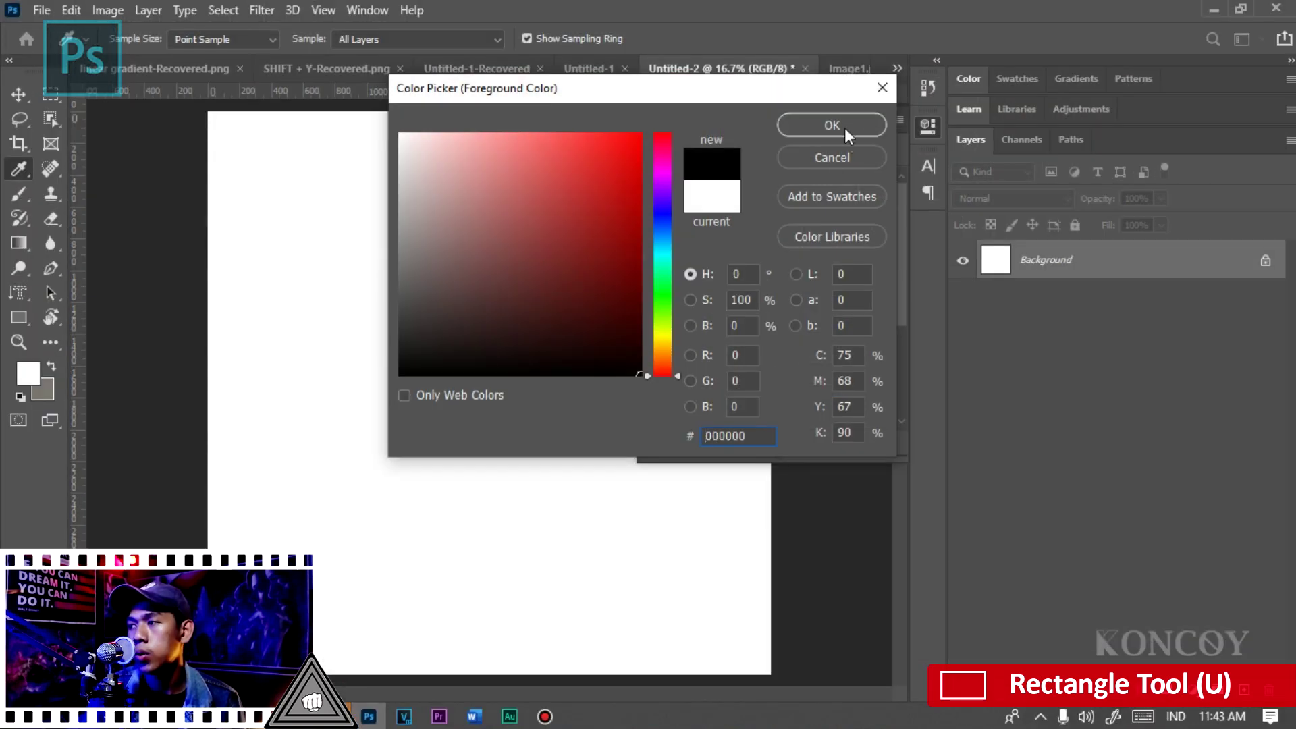
left_click(845, 127)
key("u")
mouse_move(289, 244)
left_mouse_down()
mouse_move(425, 345)
mouse_move(478, 414)
left_mouse_up()
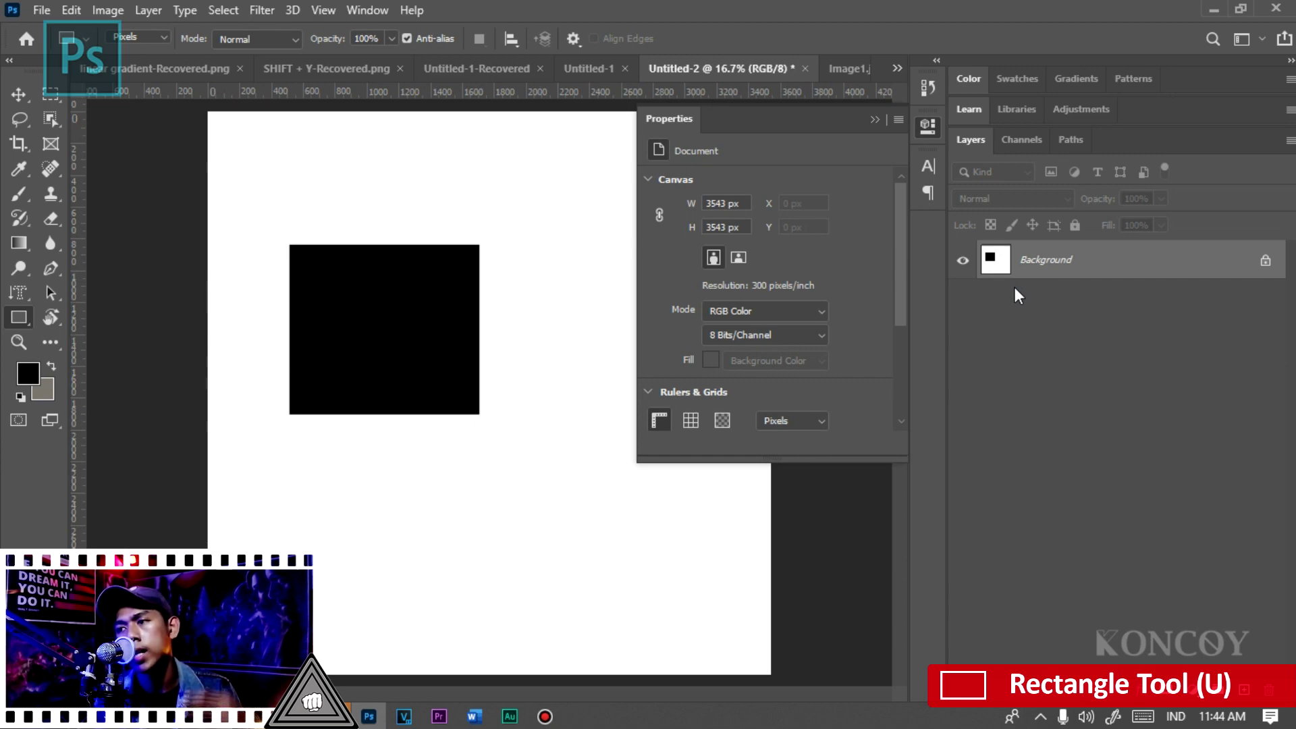
- Switch the rectangle tool back to Shape mode and undo the painted square
left_click(144, 35)
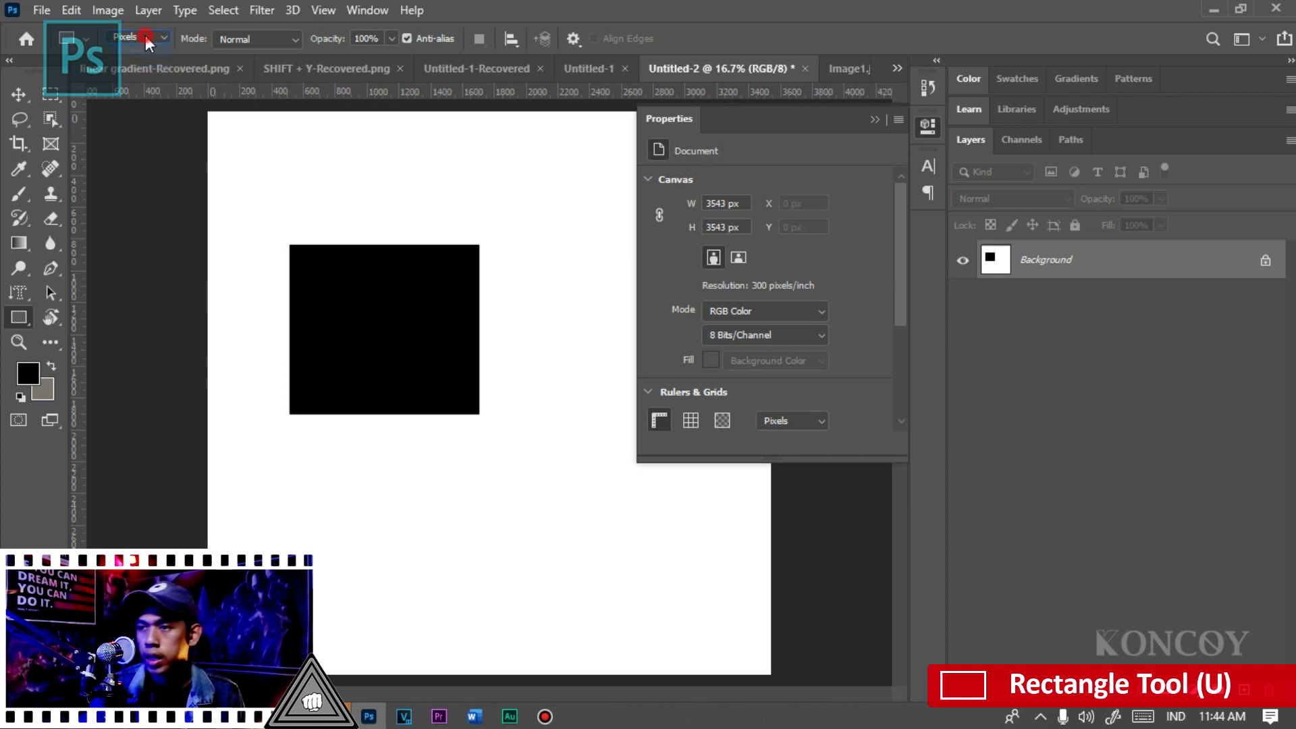
left_click(130, 52)
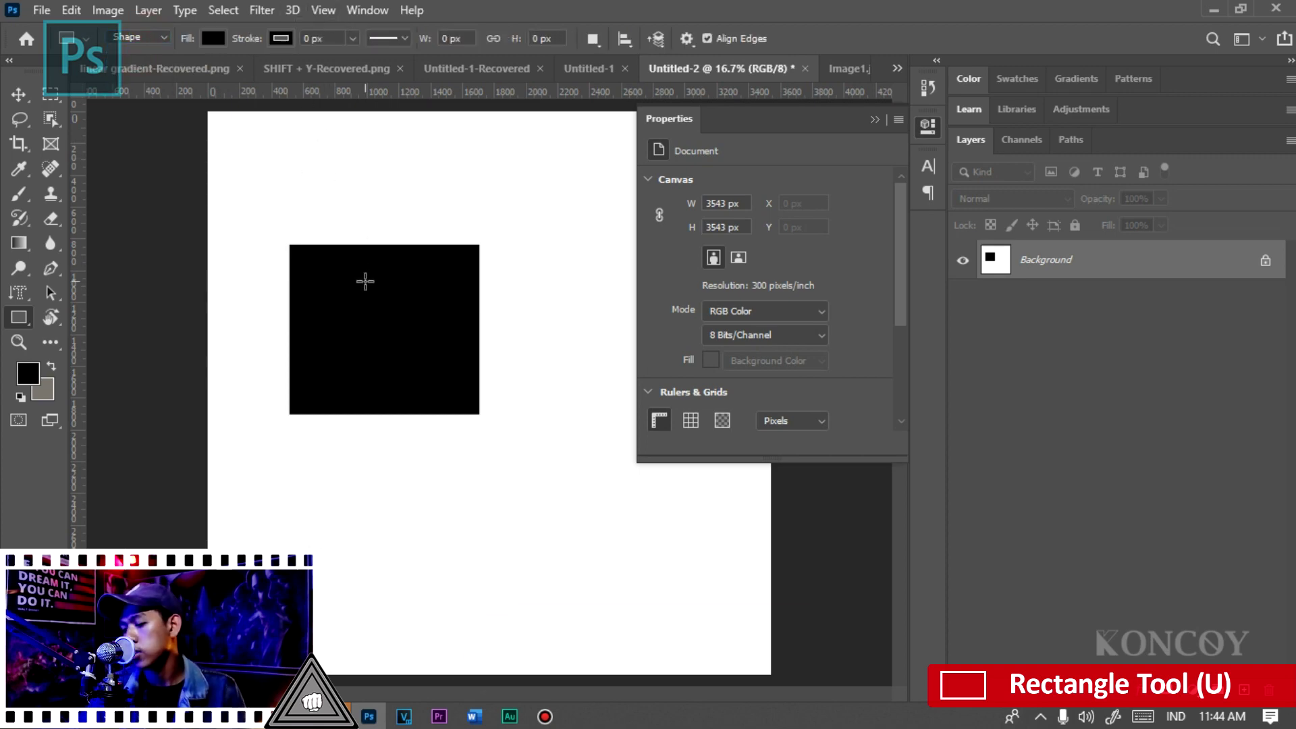
key("ctrl+z")
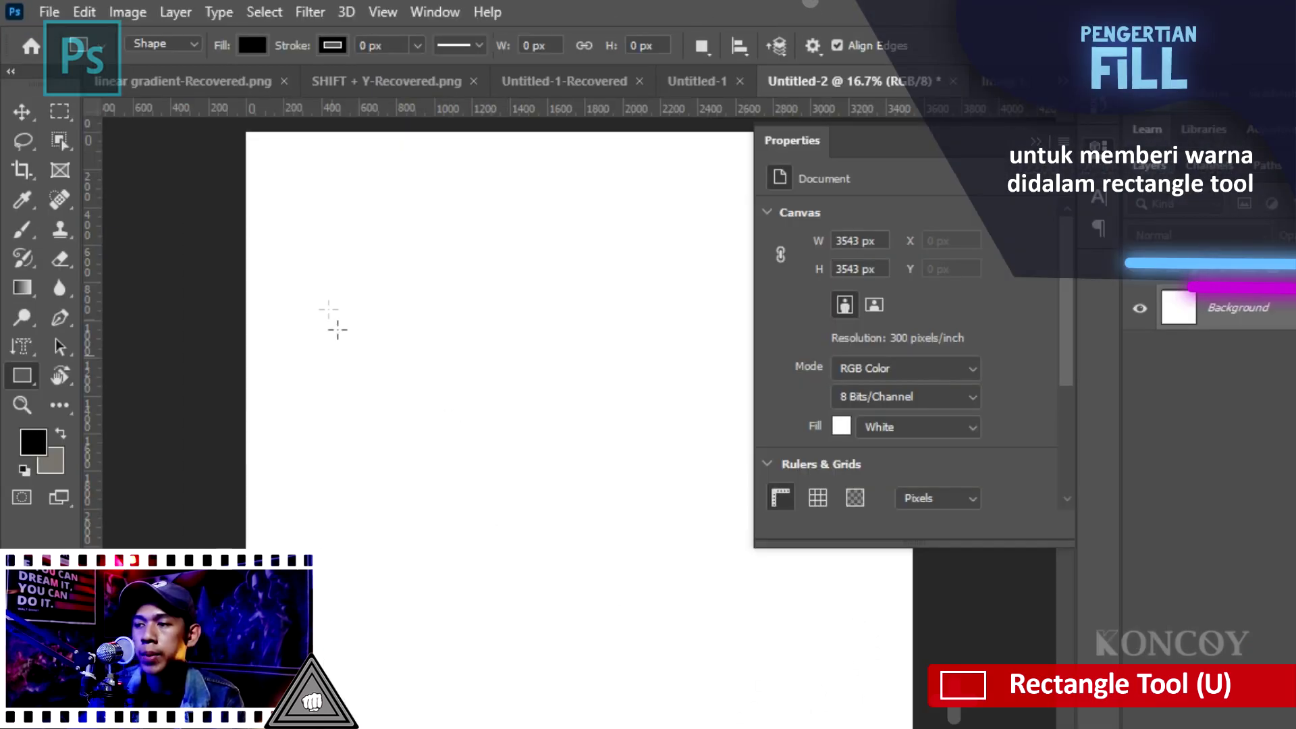
- Draw a black-filled 1554 × 1170 px rectangle shape layer with no stroke
left_click_drag(328, 292, 620, 512)
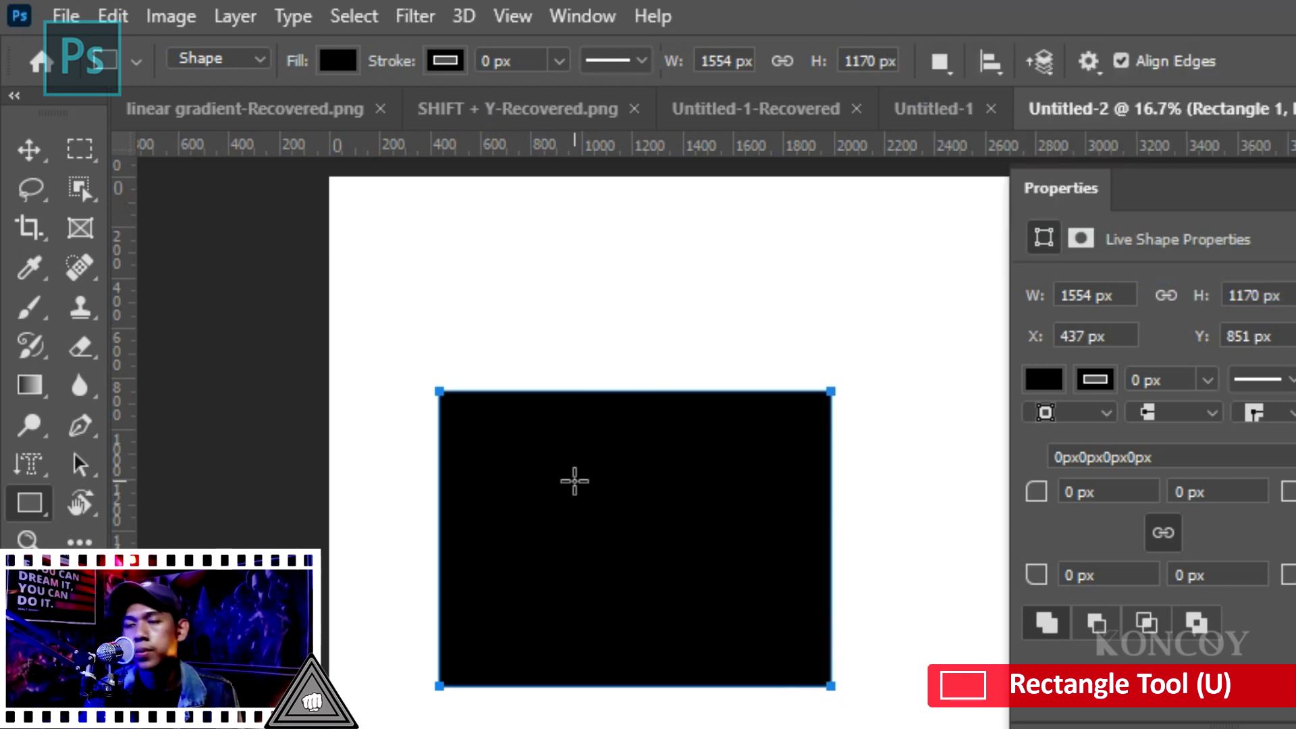
scroll(675, 399, "up", 1)
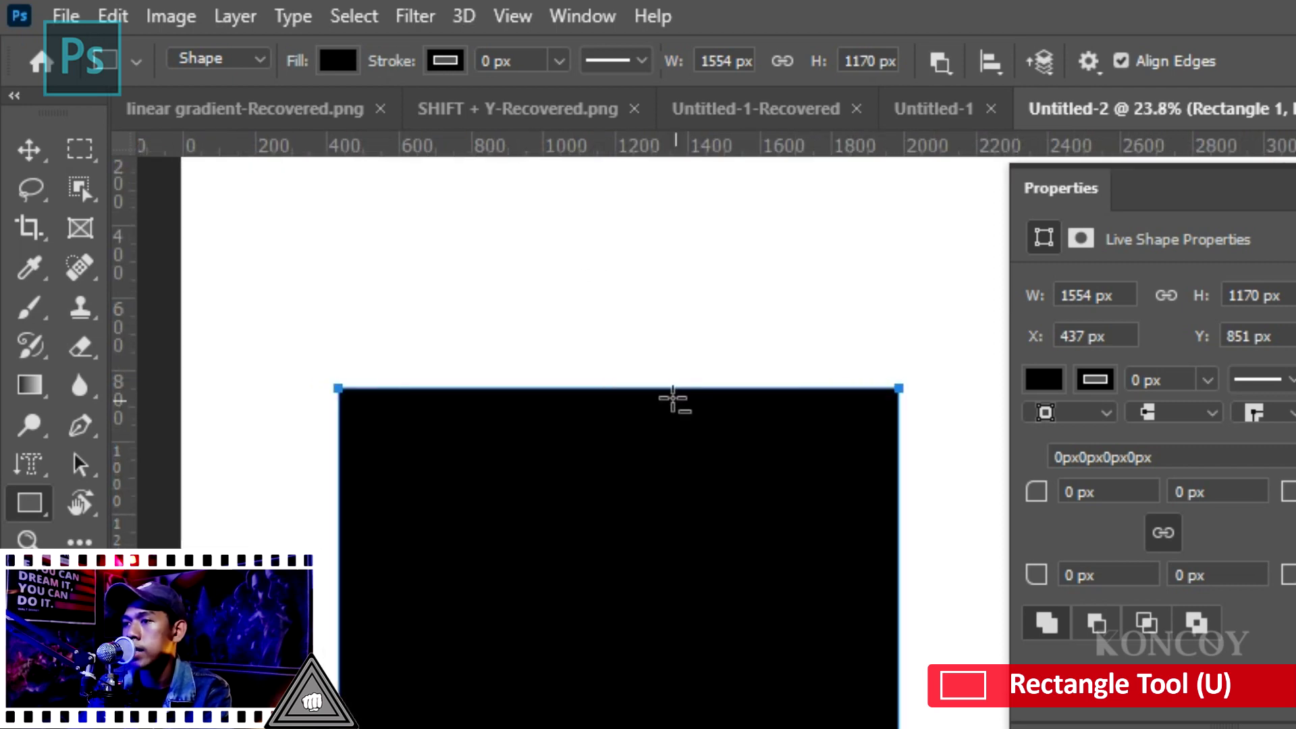
- Set Rectangle 1's stroke colour to pure red
left_click(444, 61)
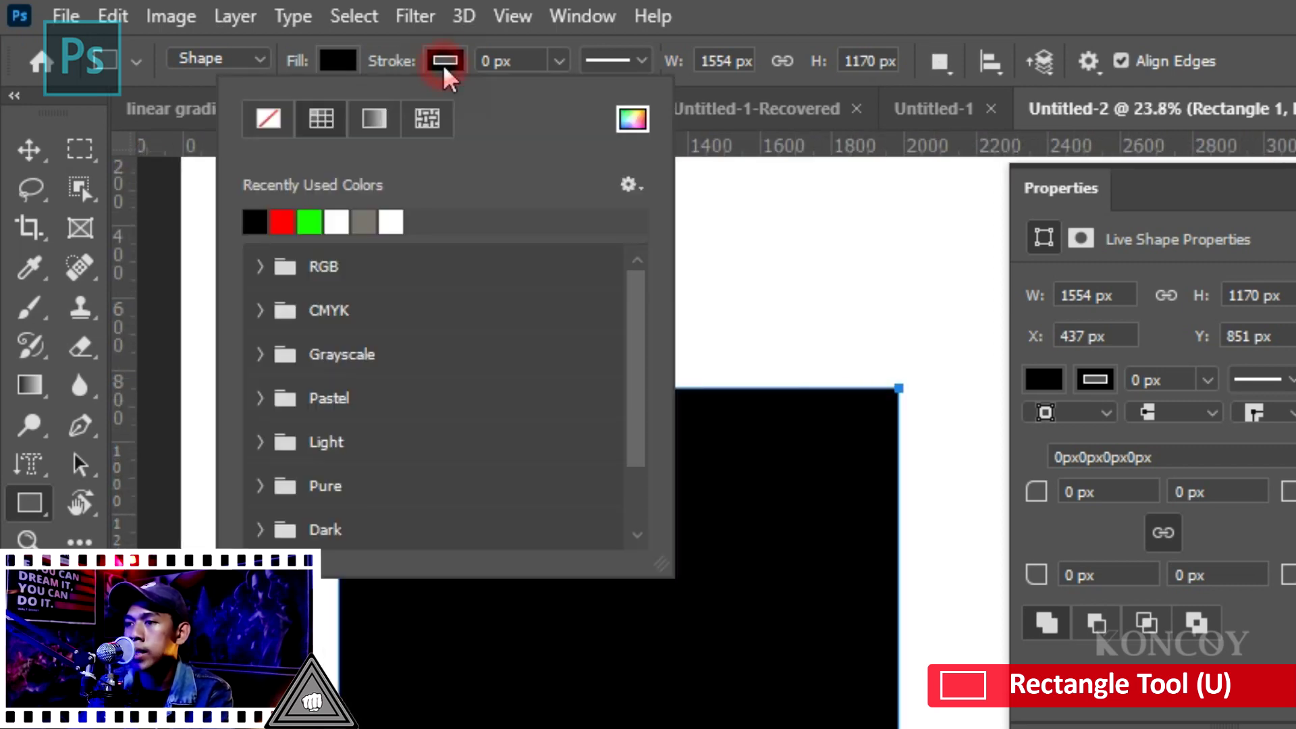
left_click(269, 120)
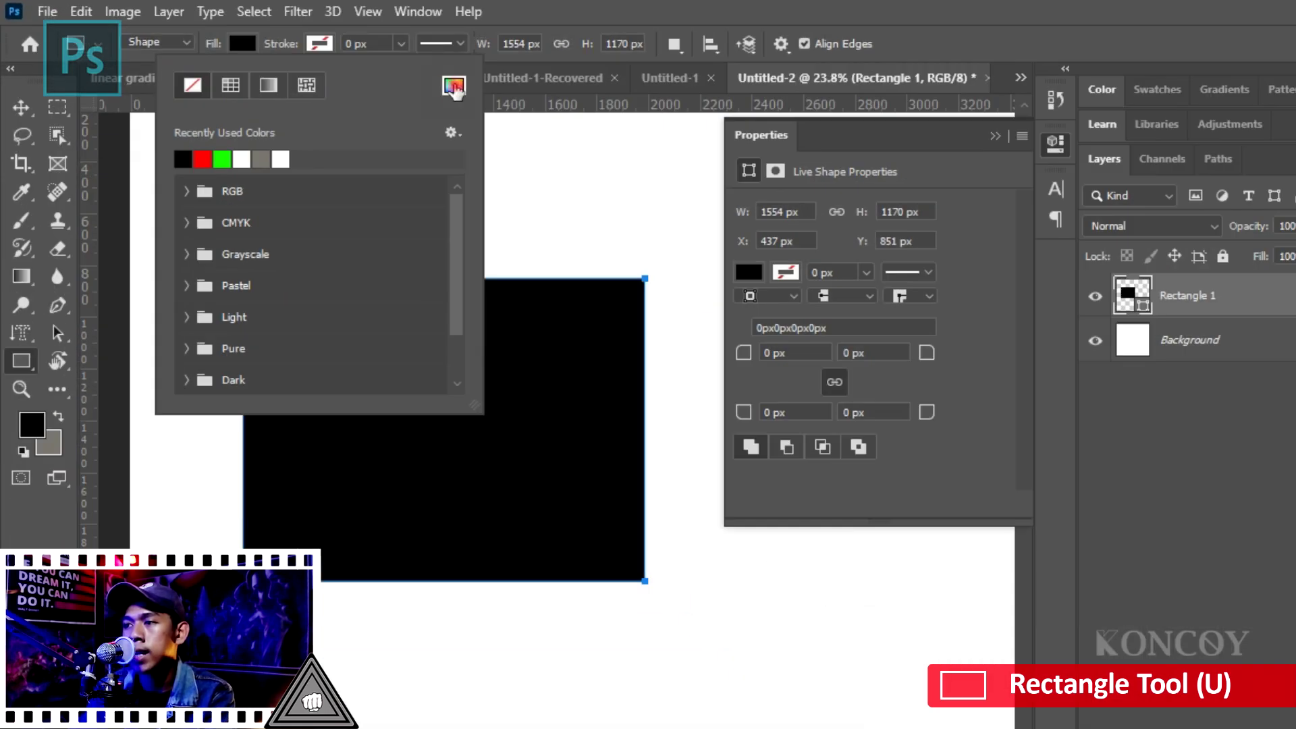
left_click(455, 83)
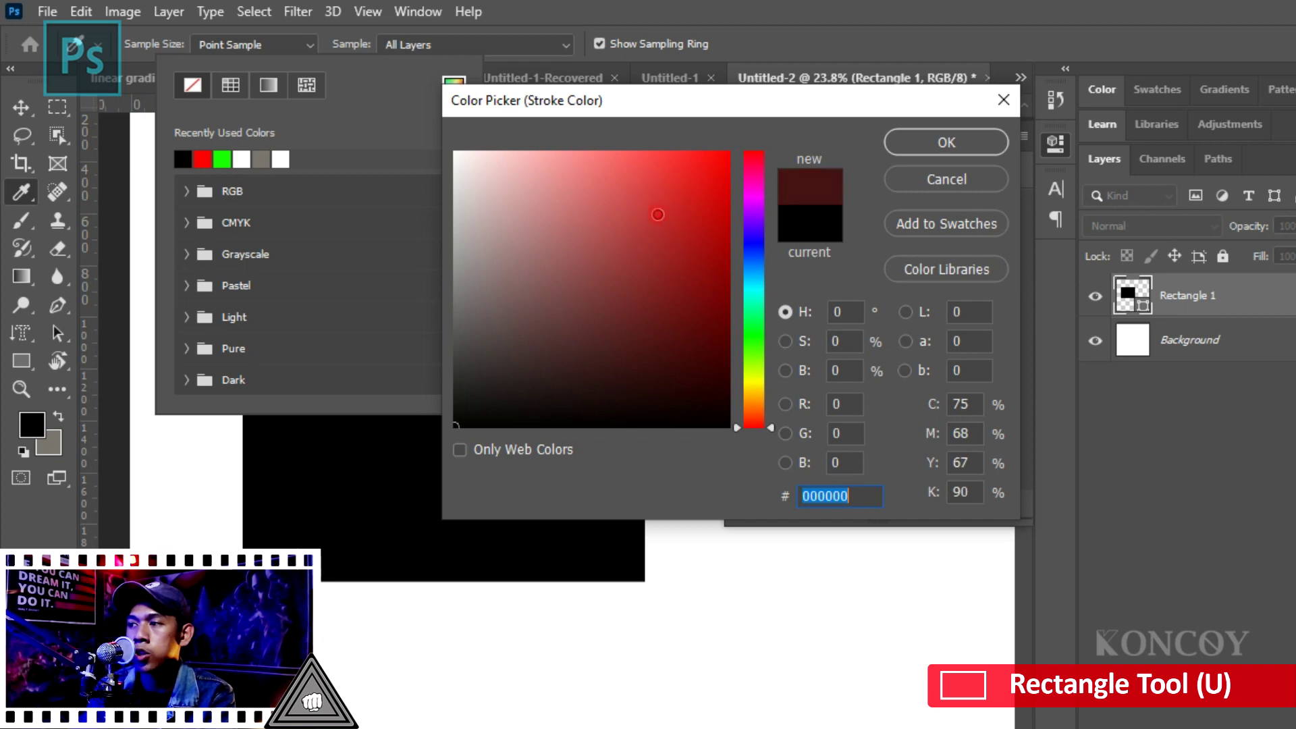
left_click(701, 180)
mouse_move(750, 378)
left_mouse_down()
mouse_move(774, 301)
mouse_move(756, 151)
mouse_move(732, 150)
left_mouse_up()
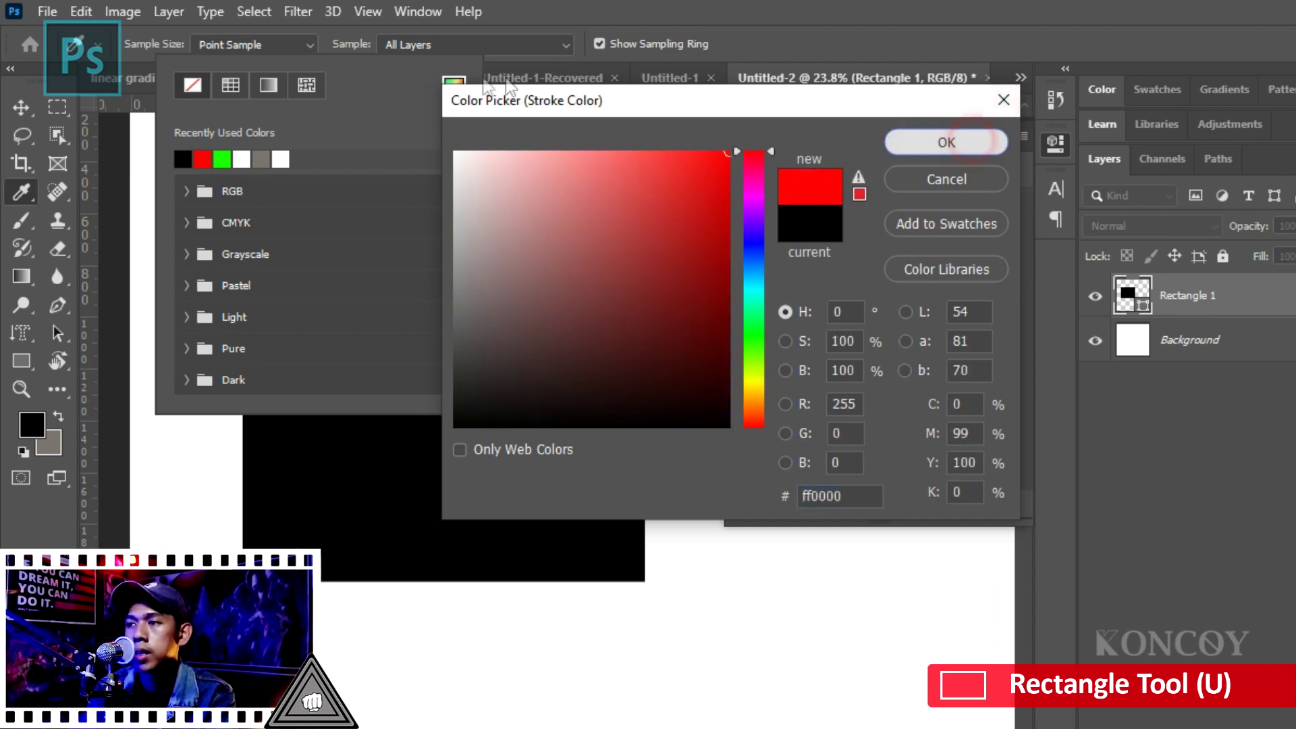
left_click(971, 144)
scroll(640, 298, "up", 4)
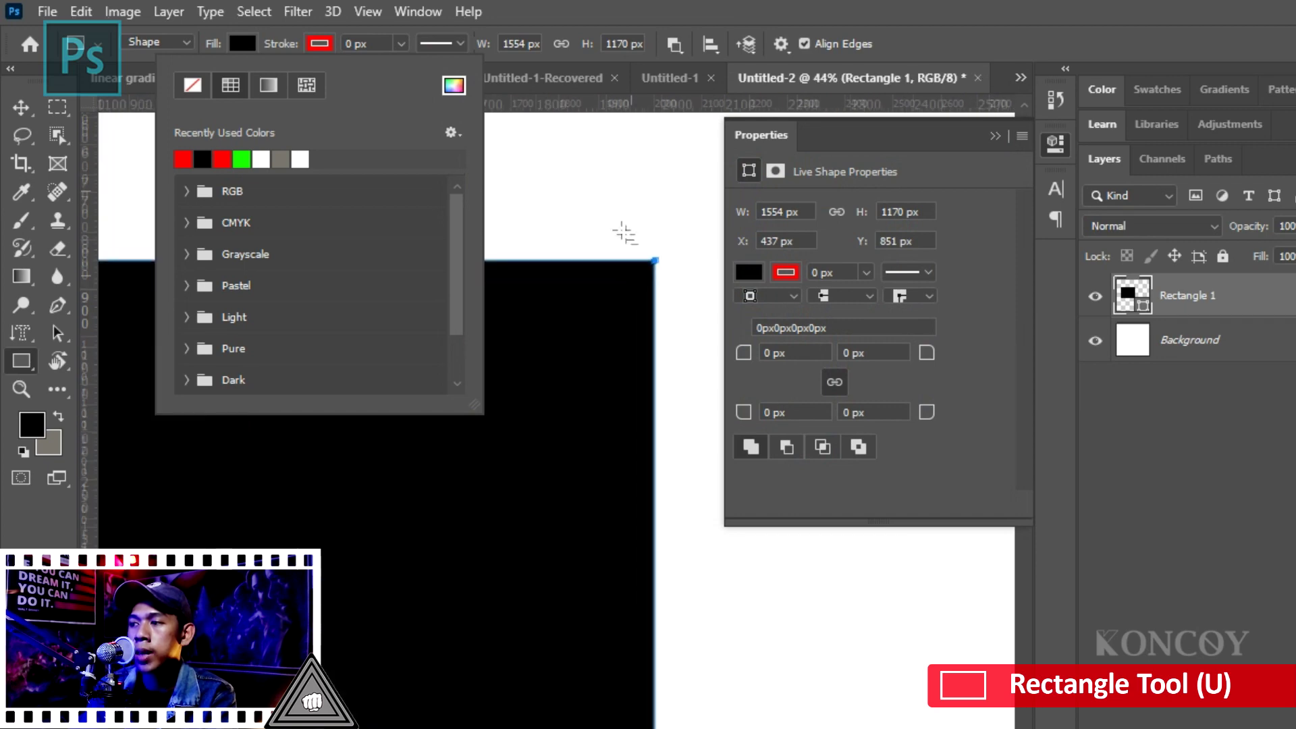
scroll(625, 234, "up", 4)
scroll(619, 240, "up", 5)
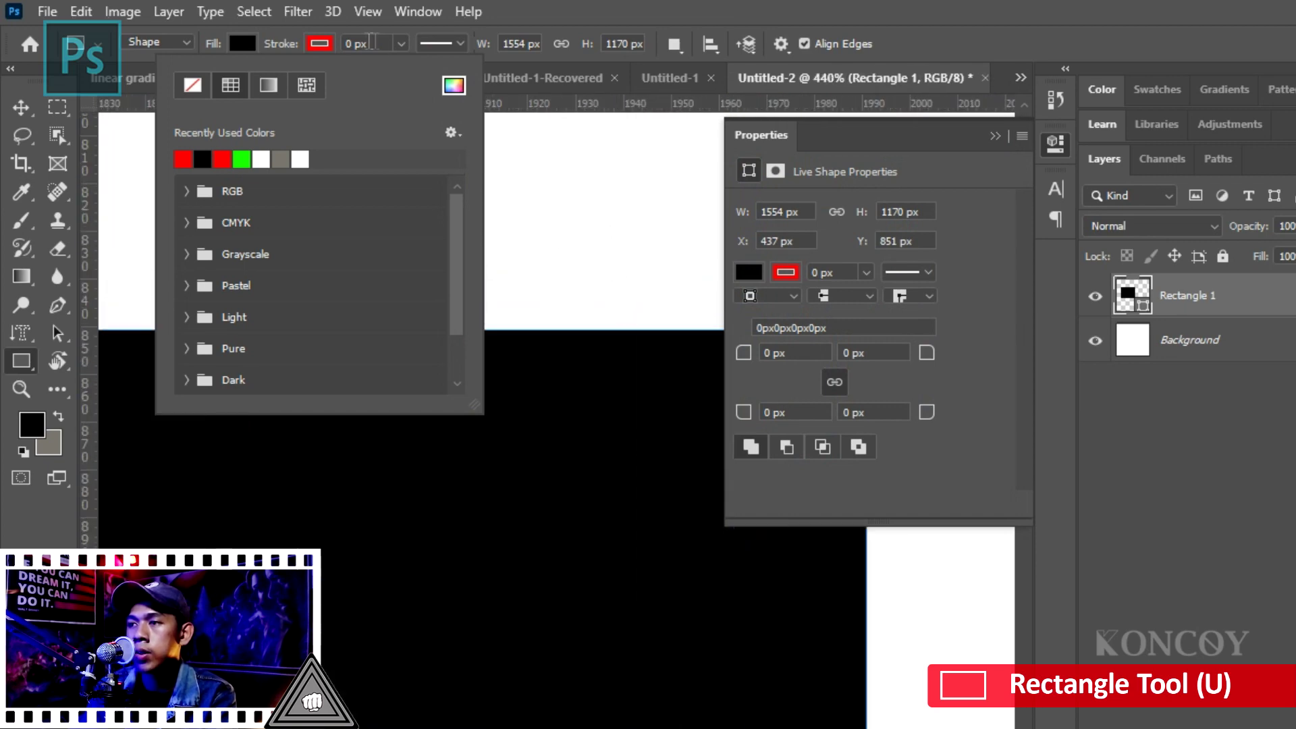
- Make the red stroke 20 px wide
left_click(349, 43)
double_click(445, 56)
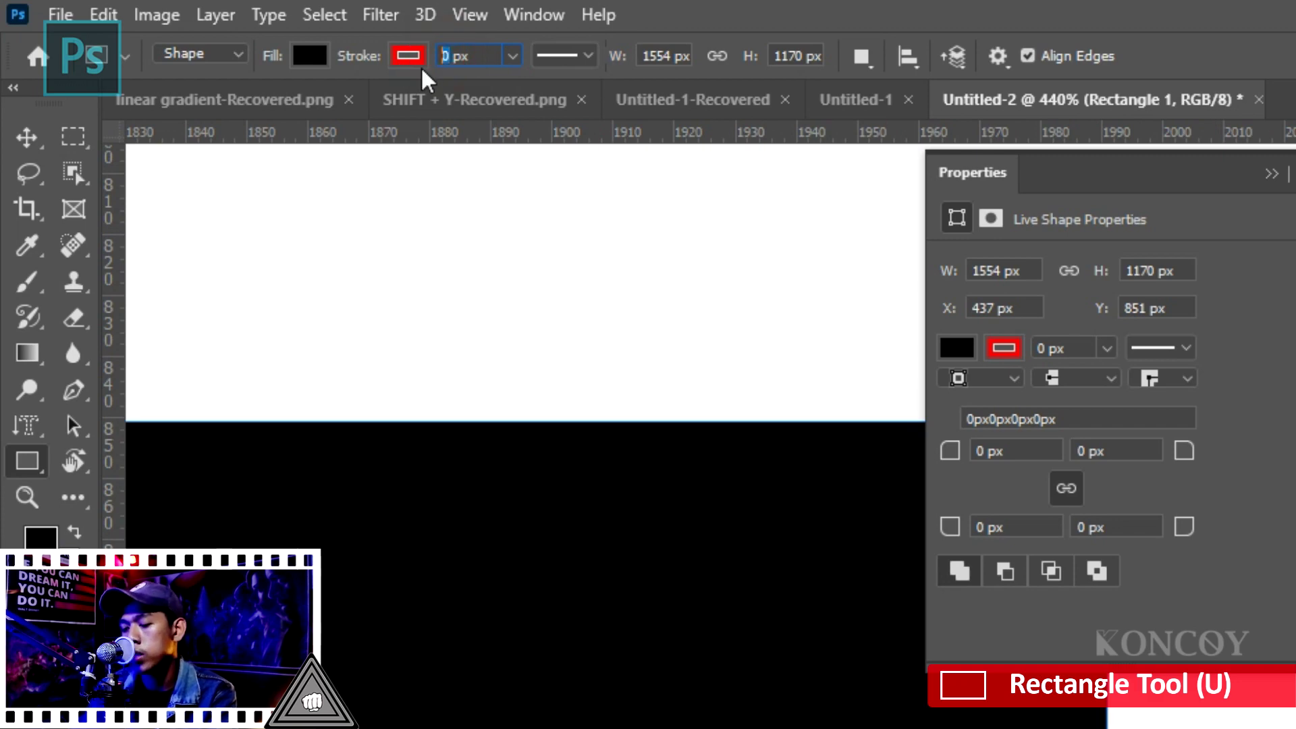
type("20")
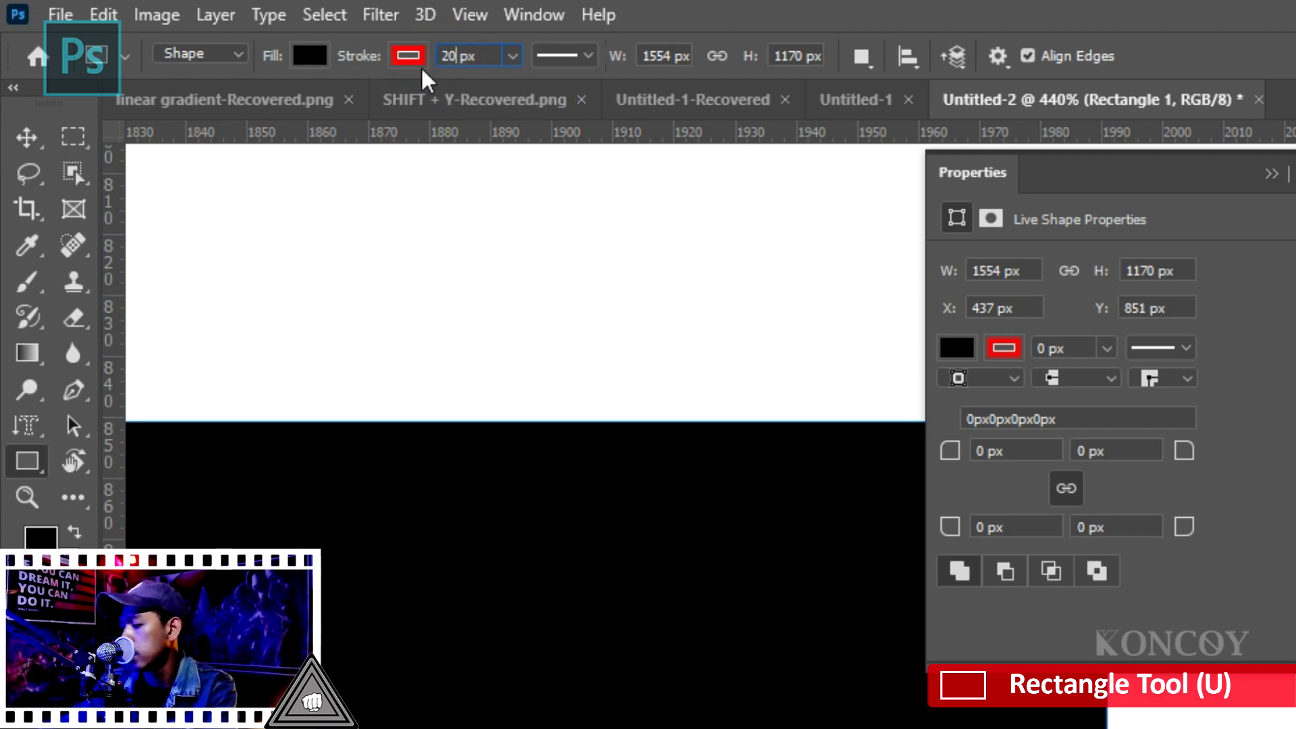
key("Return")
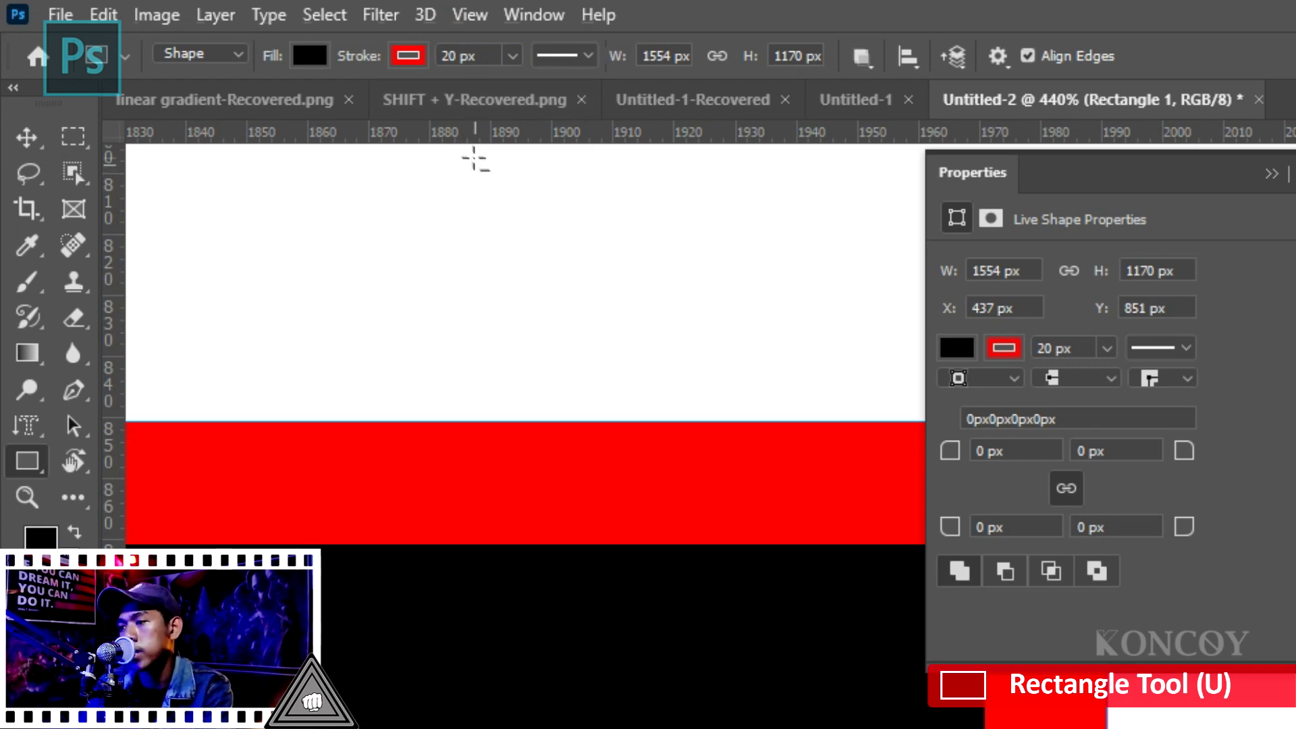
scroll(485, 147, "down", 3)
scroll(564, 324, "down", 3)
scroll(593, 333, "down", 3)
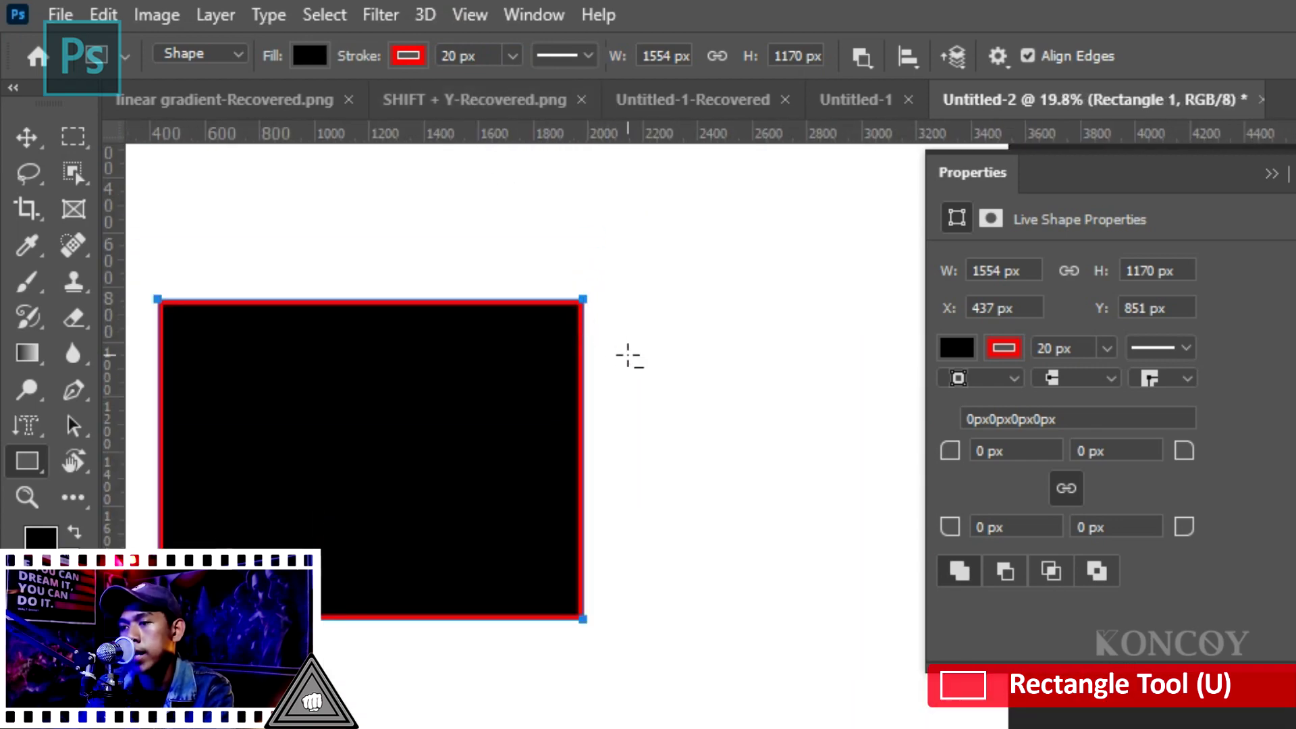
scroll(610, 354, "up", 1)
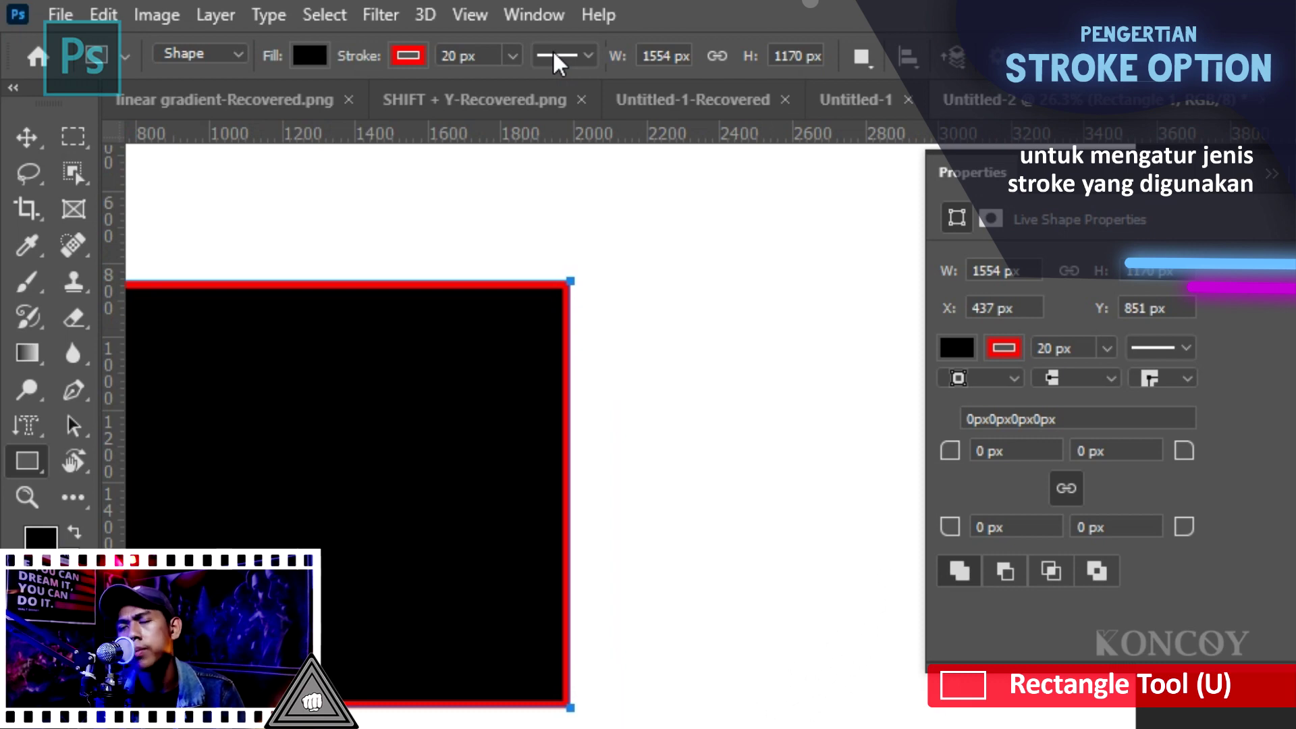
left_click(553, 54)
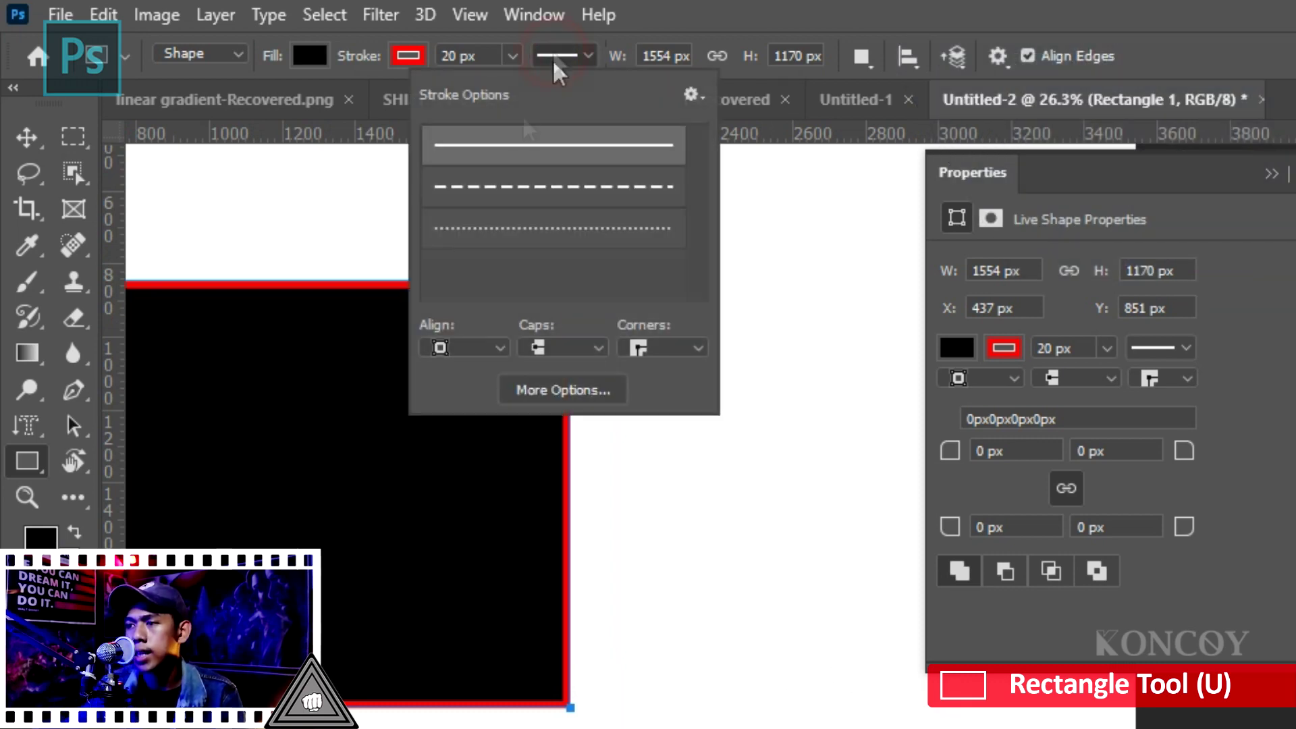
- Make the red outline dashed, align it Outside, and review the Caps and Corners options
left_click(511, 194)
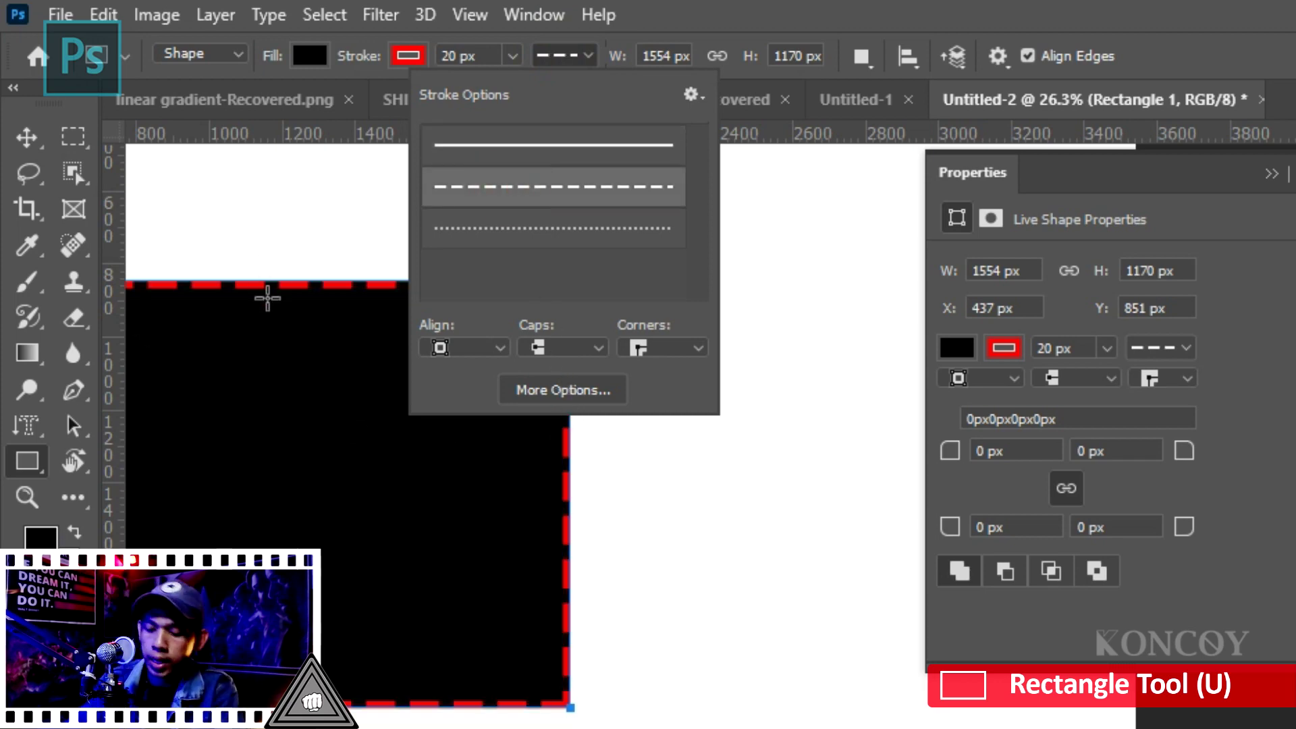
scroll(226, 270, "up", 3)
scroll(226, 270, "up", 3)
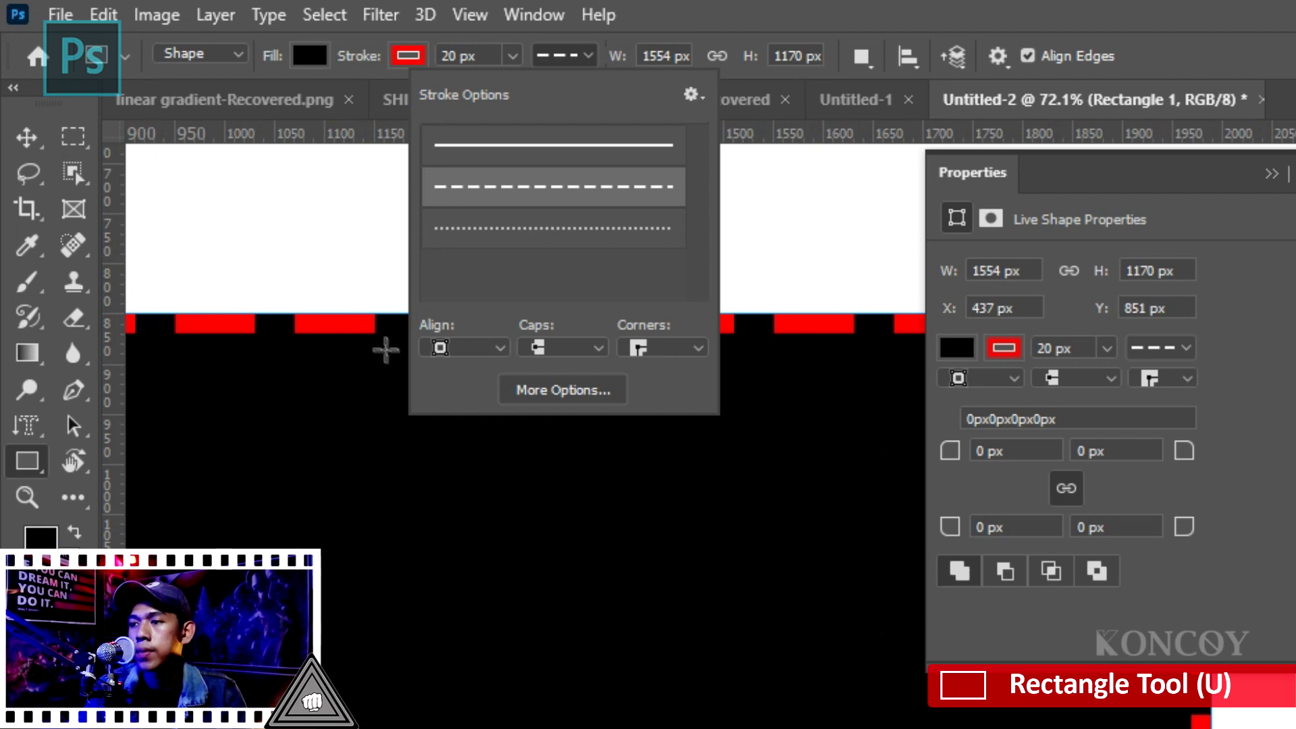
left_click(486, 342)
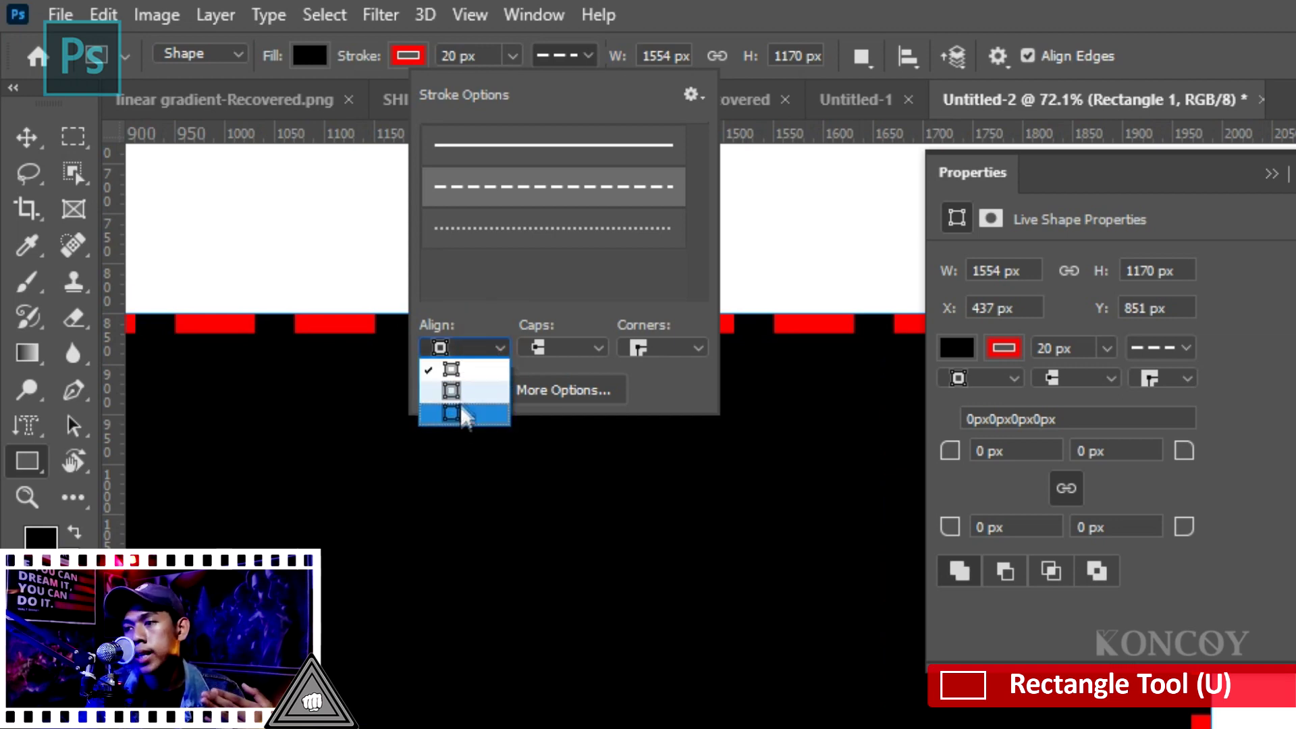
left_click(461, 413)
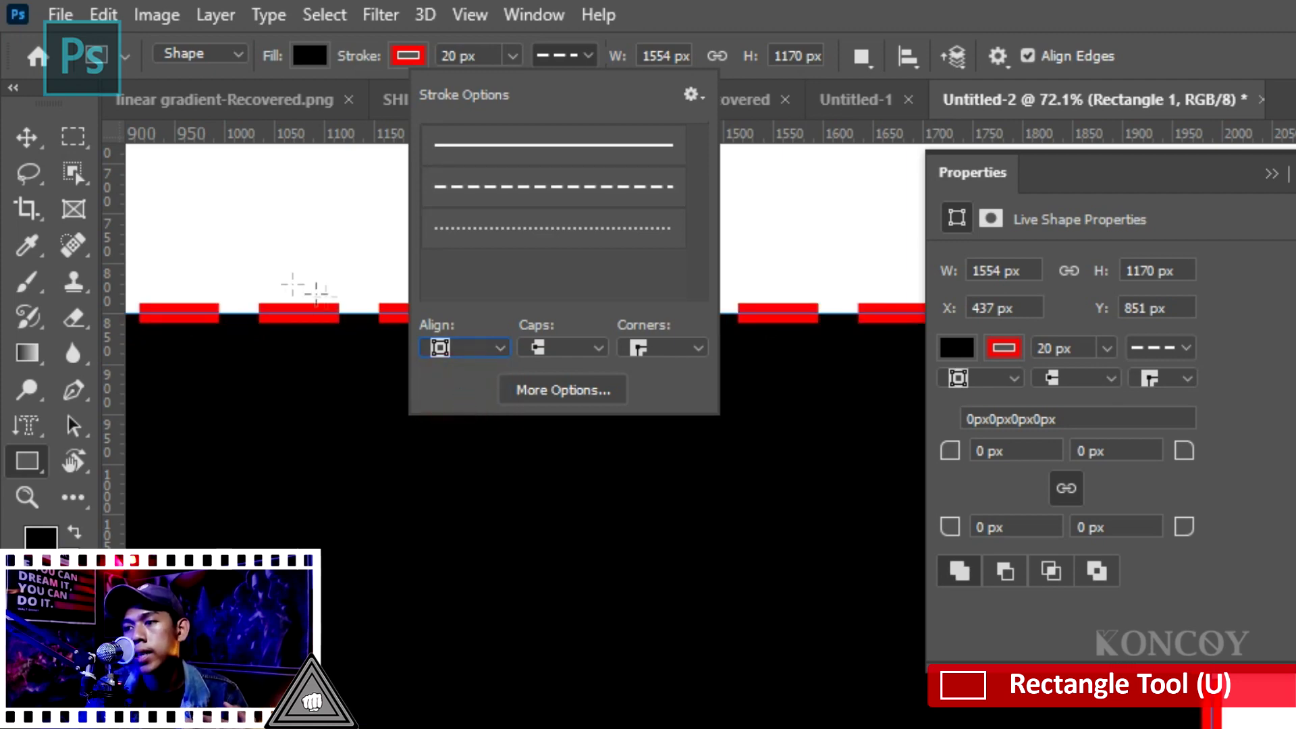
left_click(457, 360)
left_click(451, 413)
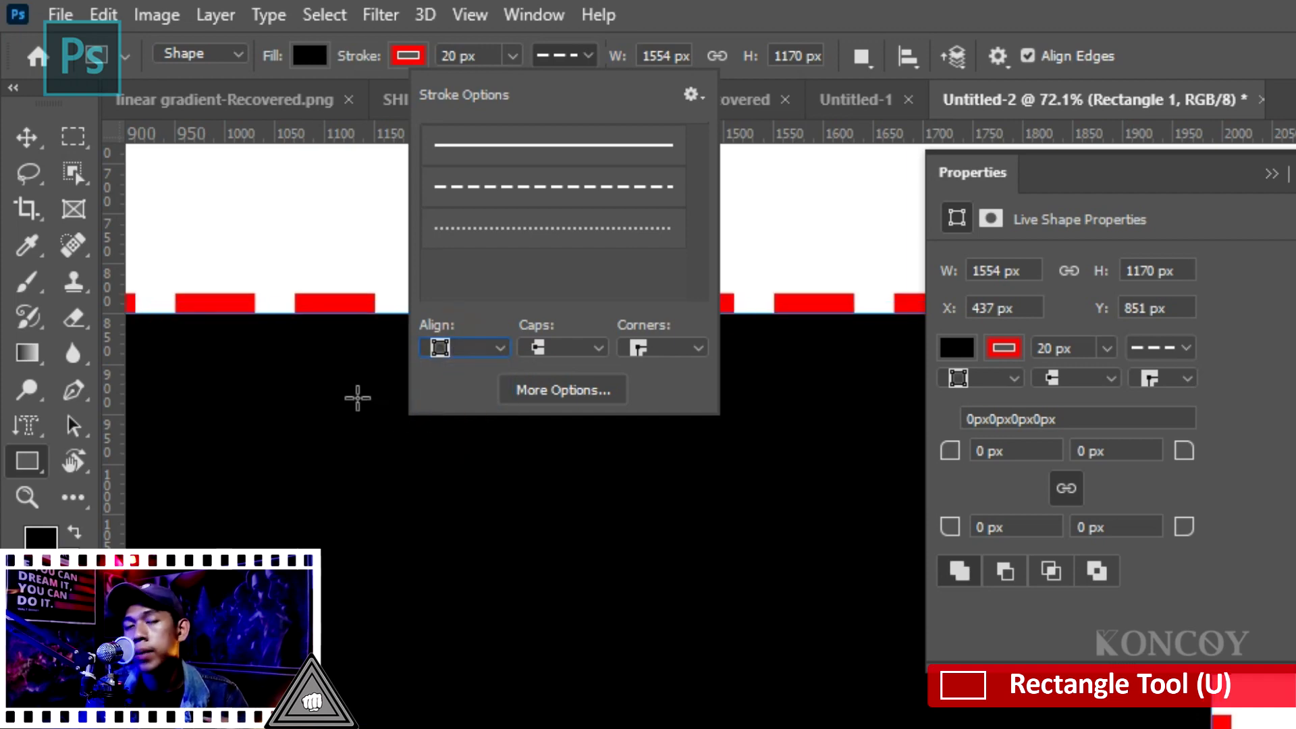
left_click(538, 348)
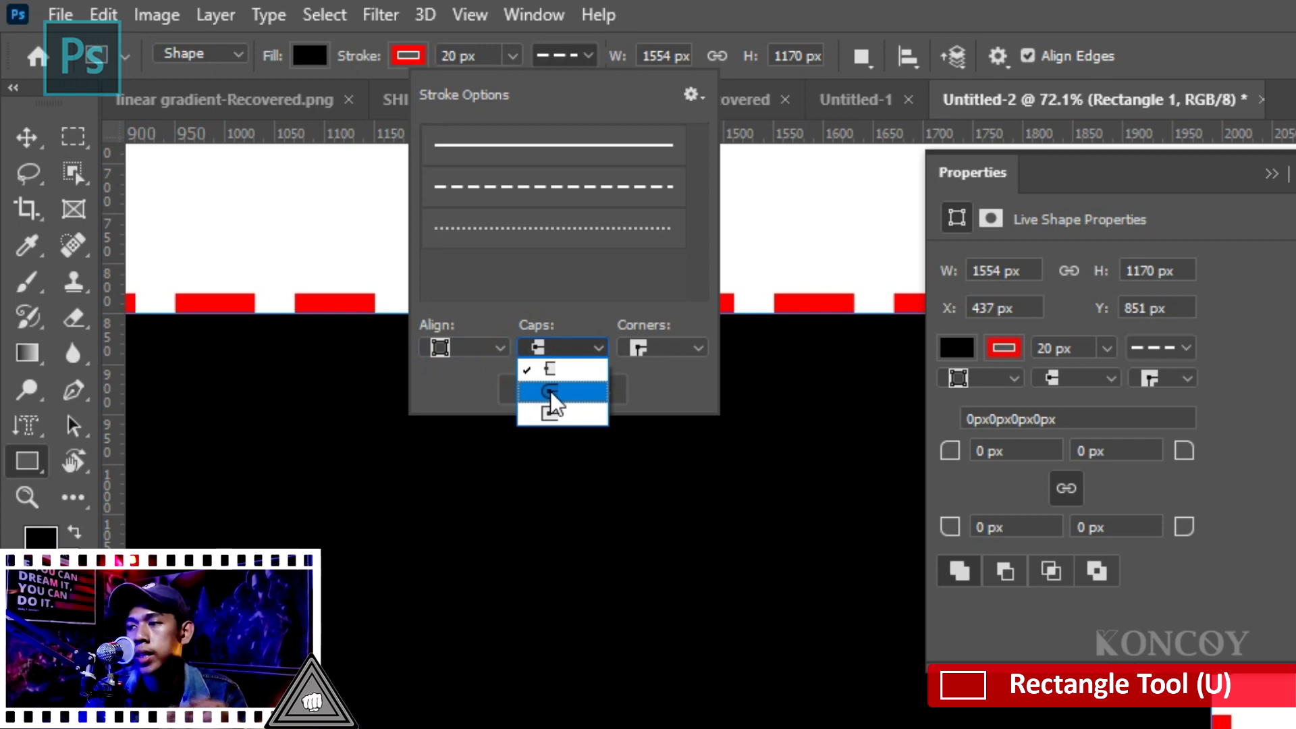
left_click(658, 347)
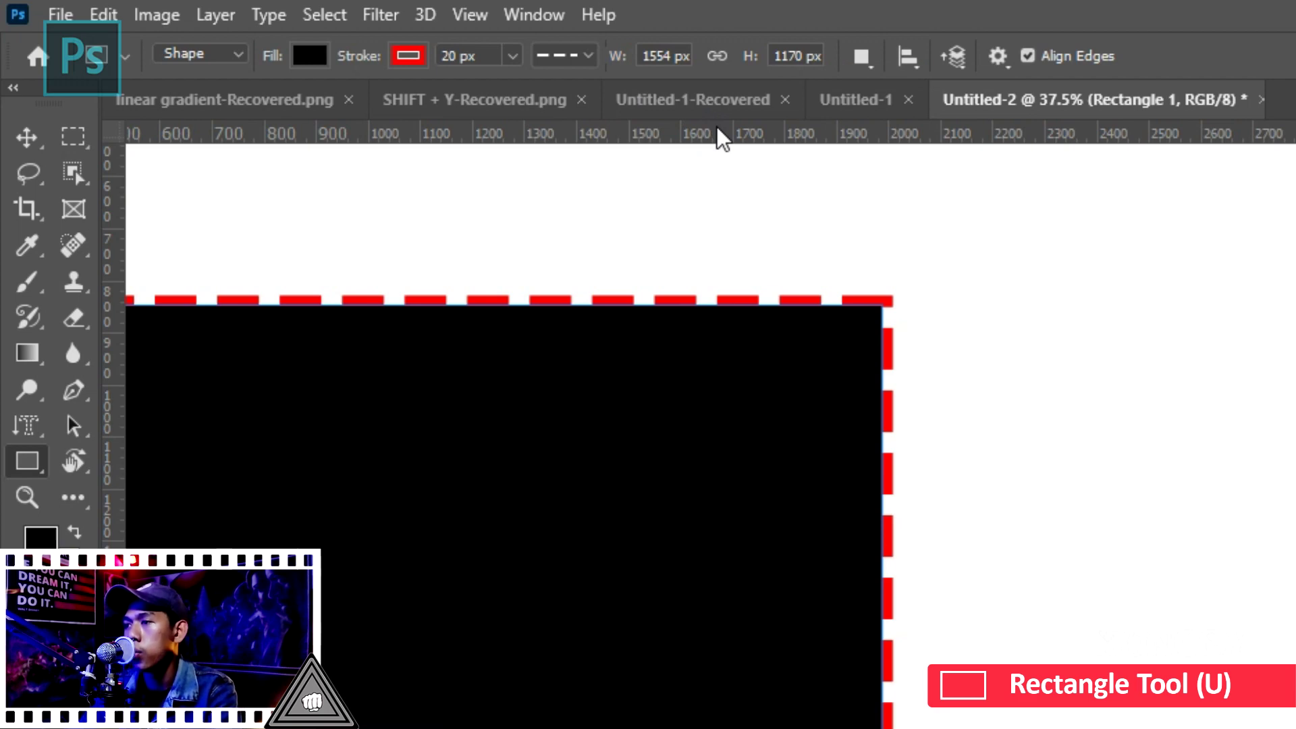
scroll(833, 355, "down", 2)
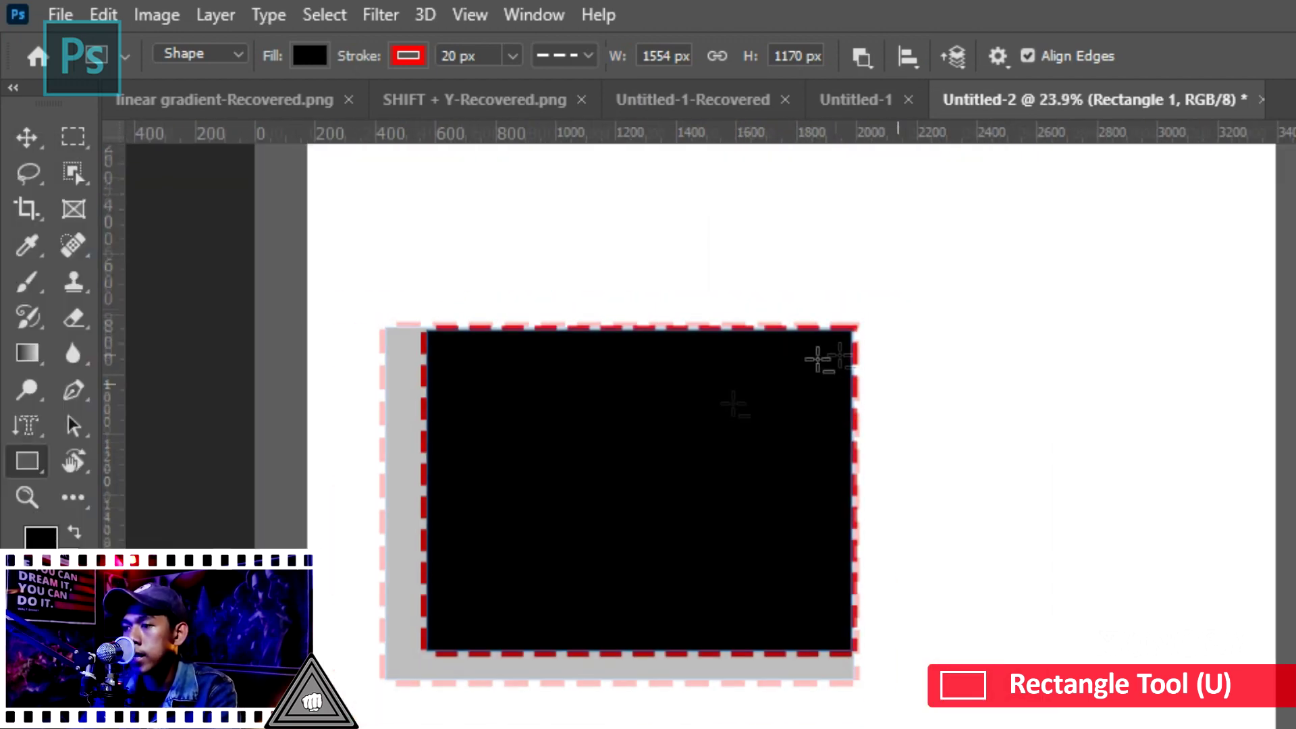
- Switch the rectangle's W and H fields to centimetres
scroll(492, 497, "down", 1)
scroll(488, 495, "up", 2)
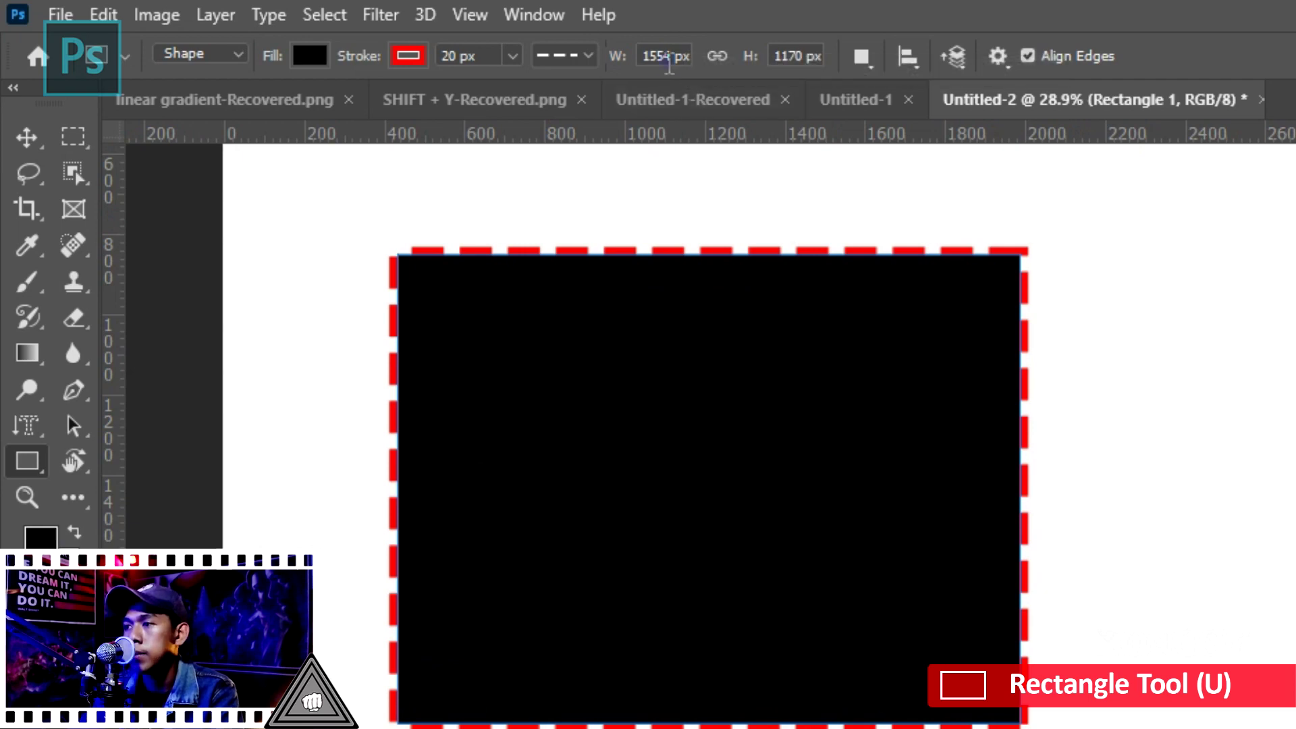
right_click(668, 63)
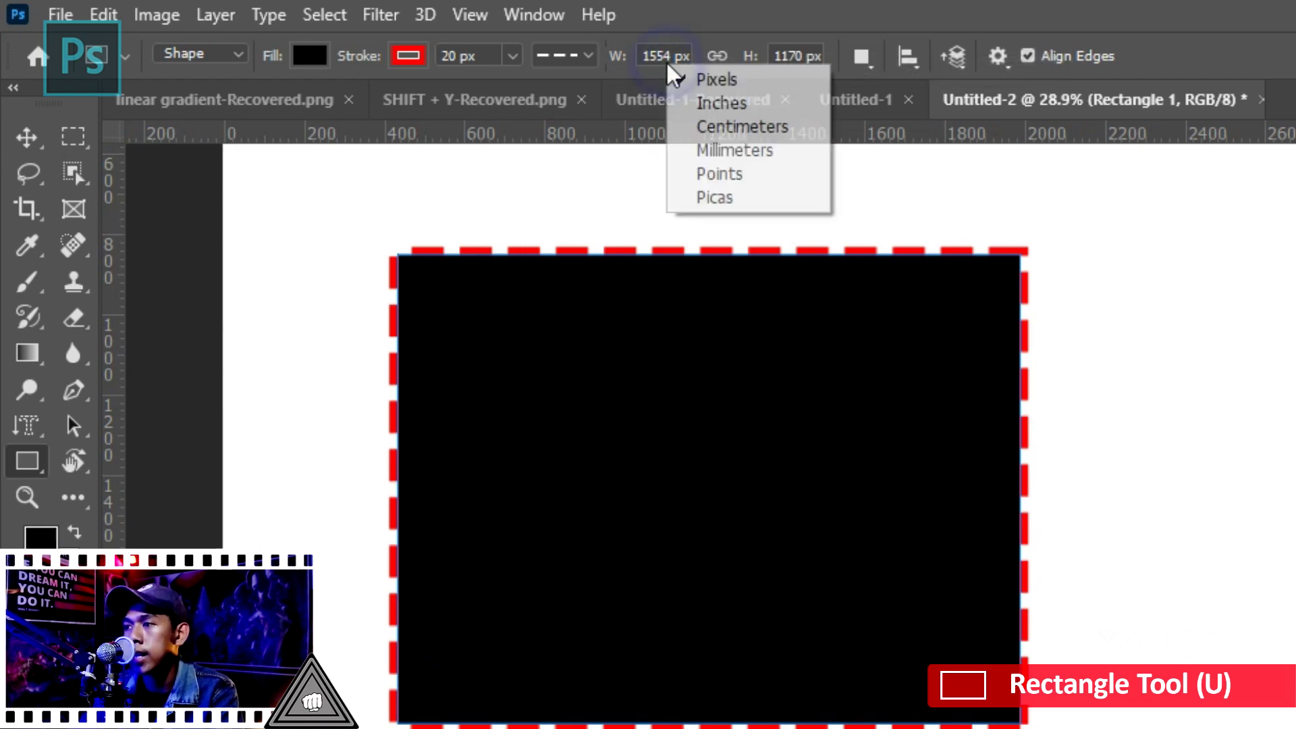
left_click(739, 127)
right_click(786, 54)
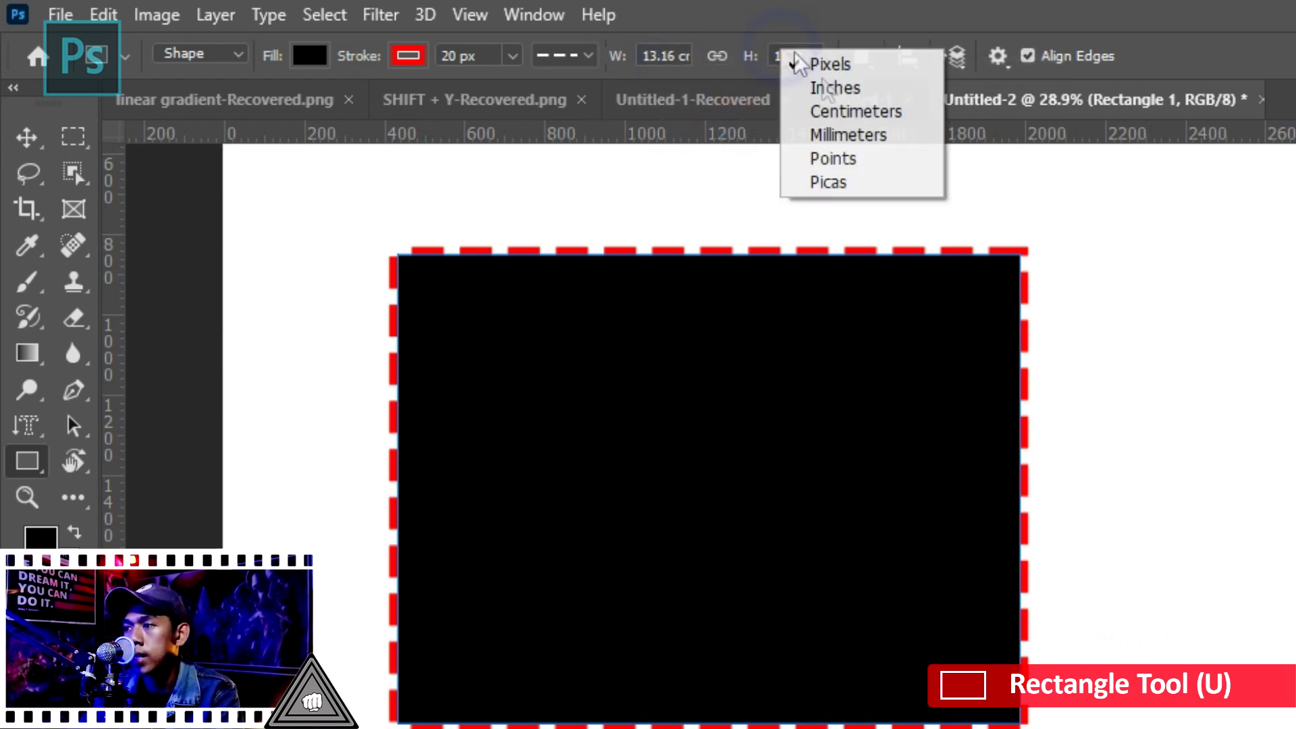
left_click(859, 115)
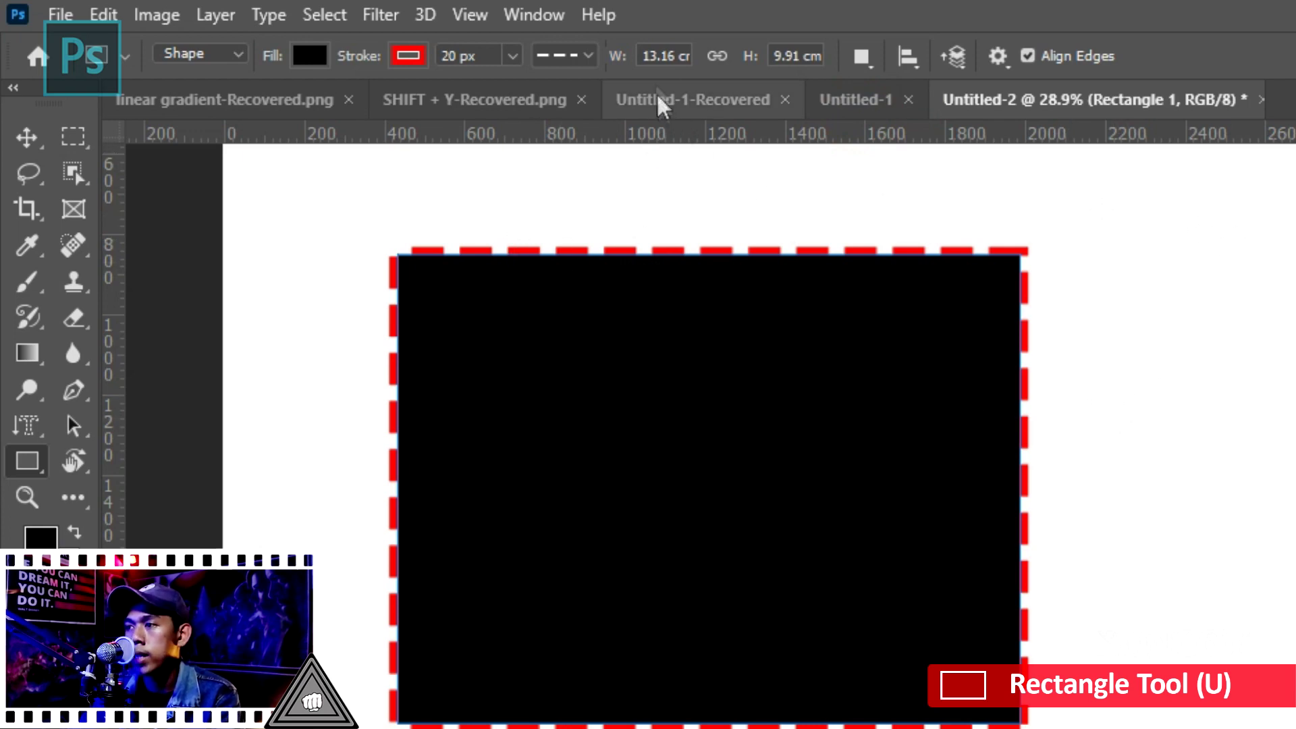
- Change the rectangle's height to 15 cm, making it 13.16 × 15 cm
left_click(798, 59)
type("16")
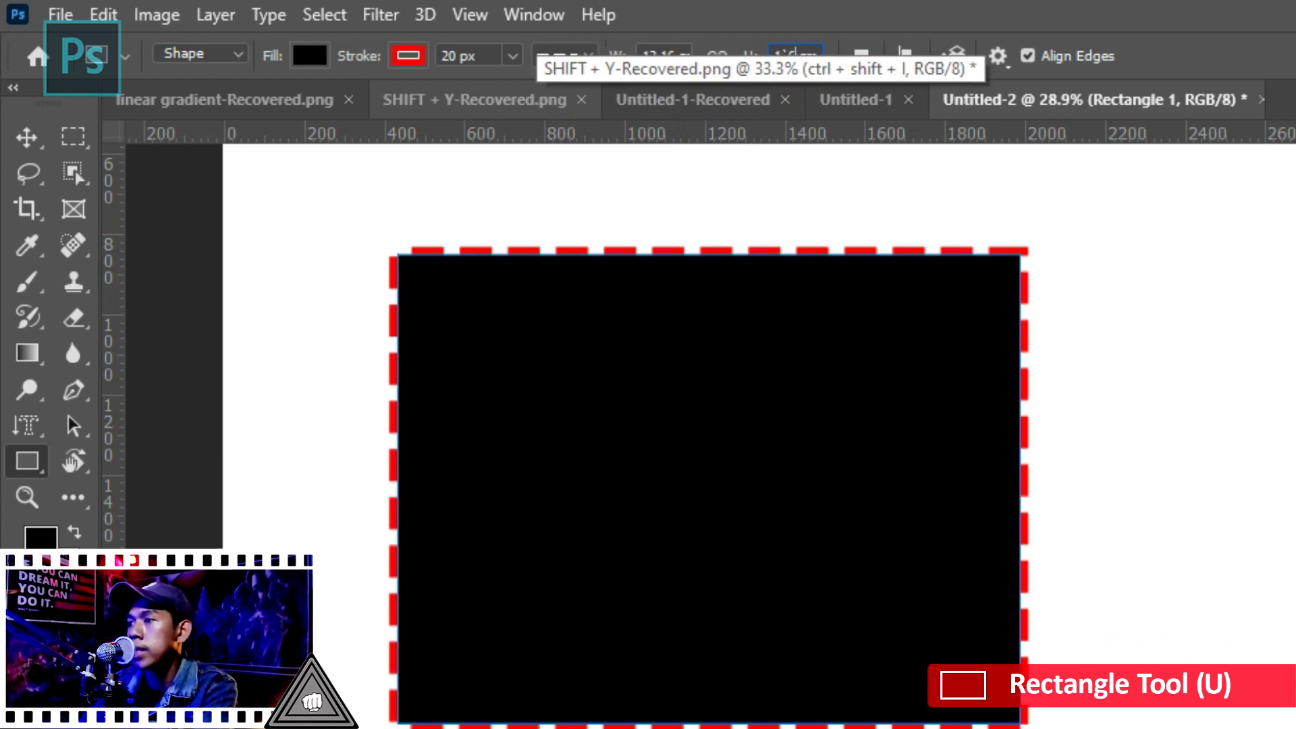
key("Delete")
type("5")
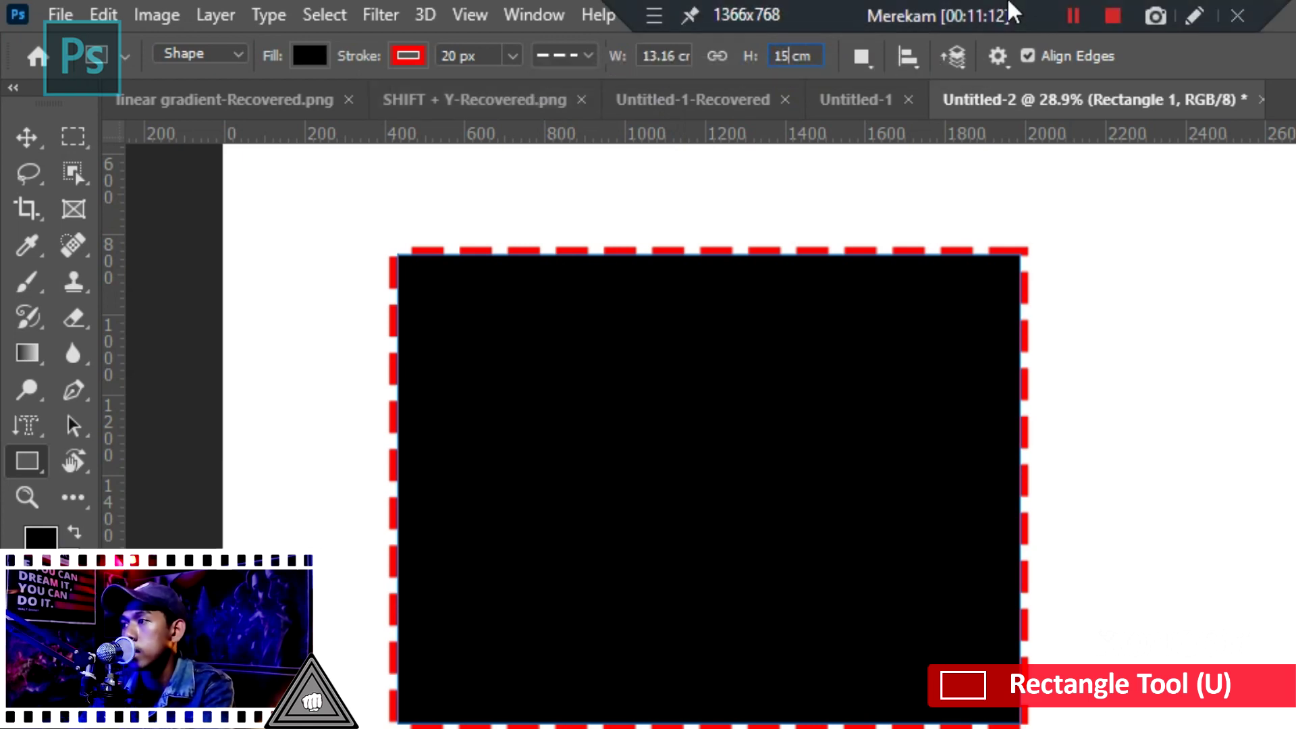
key("Return")
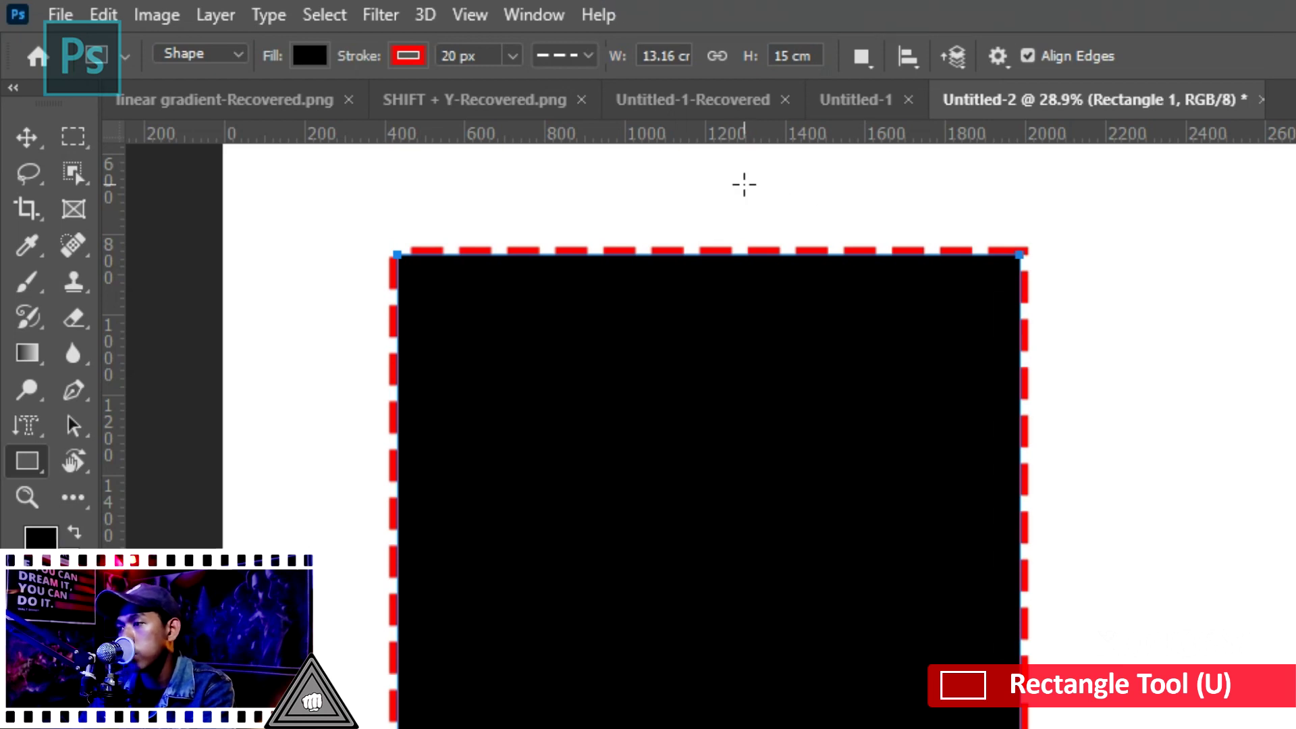
scroll(739, 179, "down", 3)
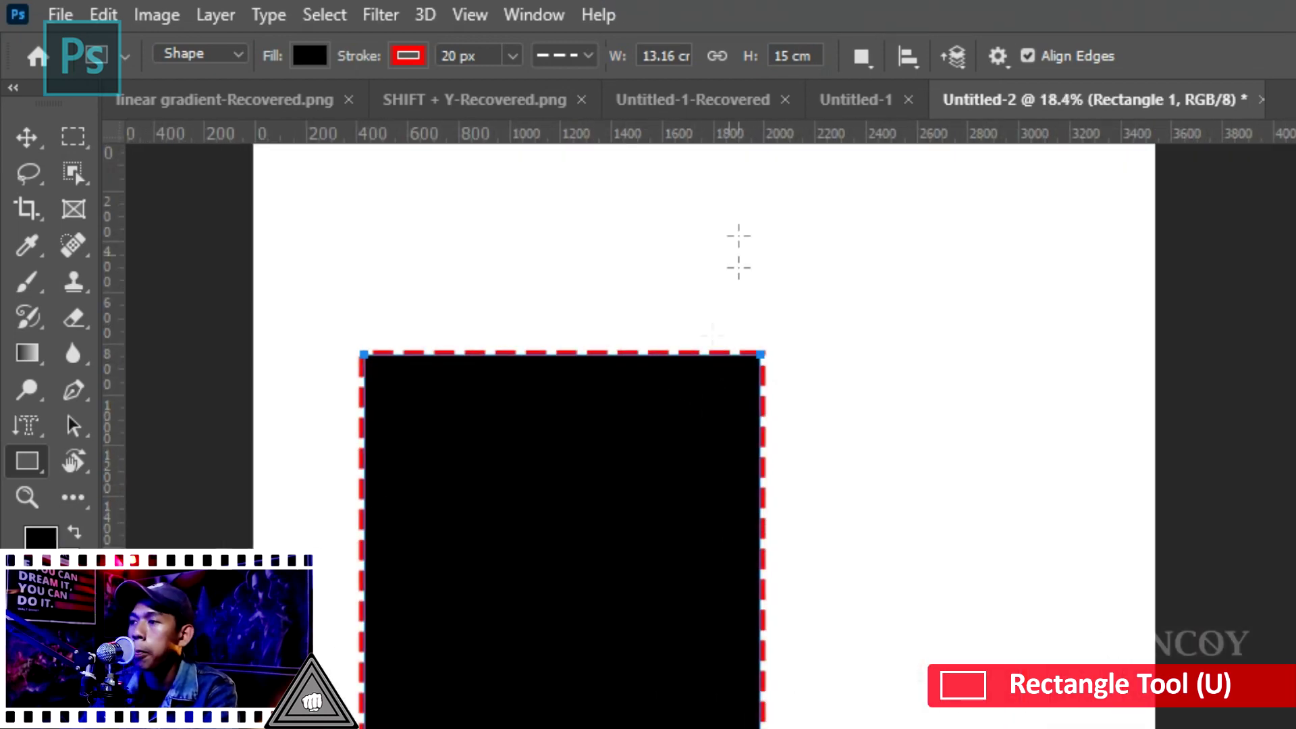
left_click(862, 60)
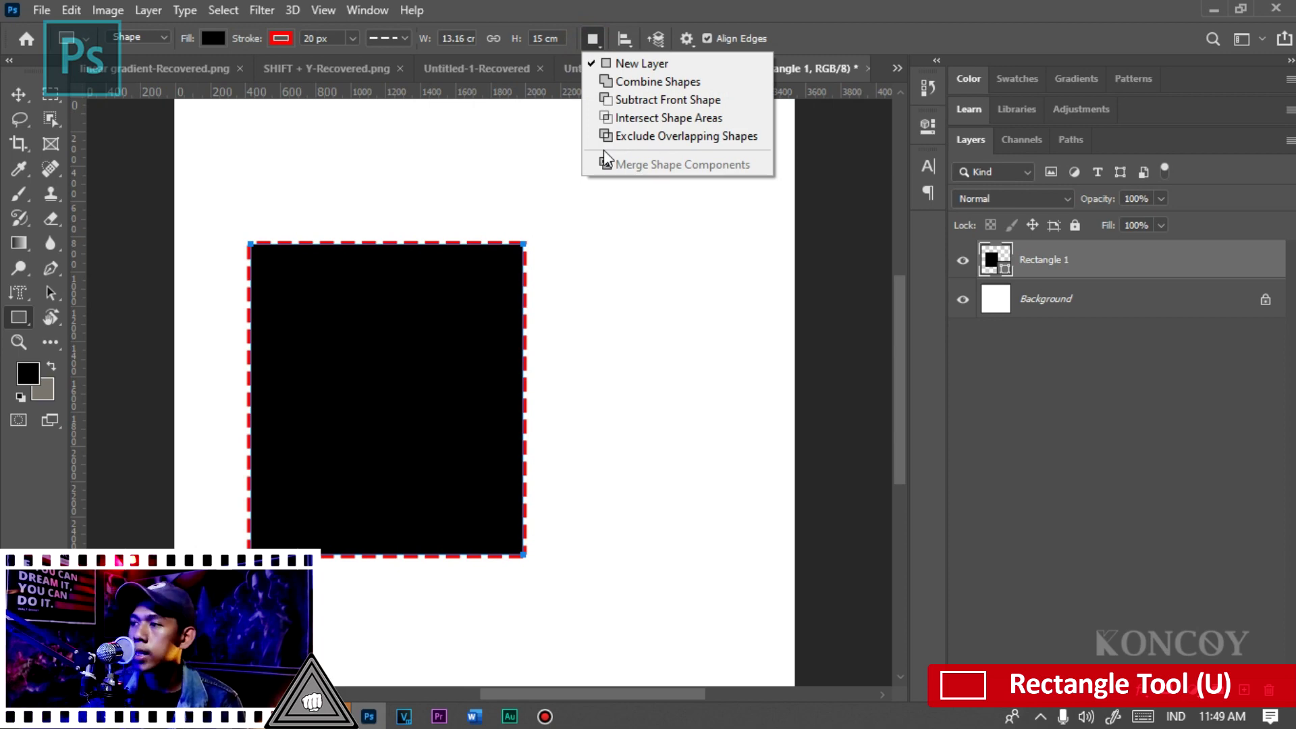
- Set Path Operations to Combine Shapes, draw an overlapping test rectangle, then undo it
left_click(659, 82)
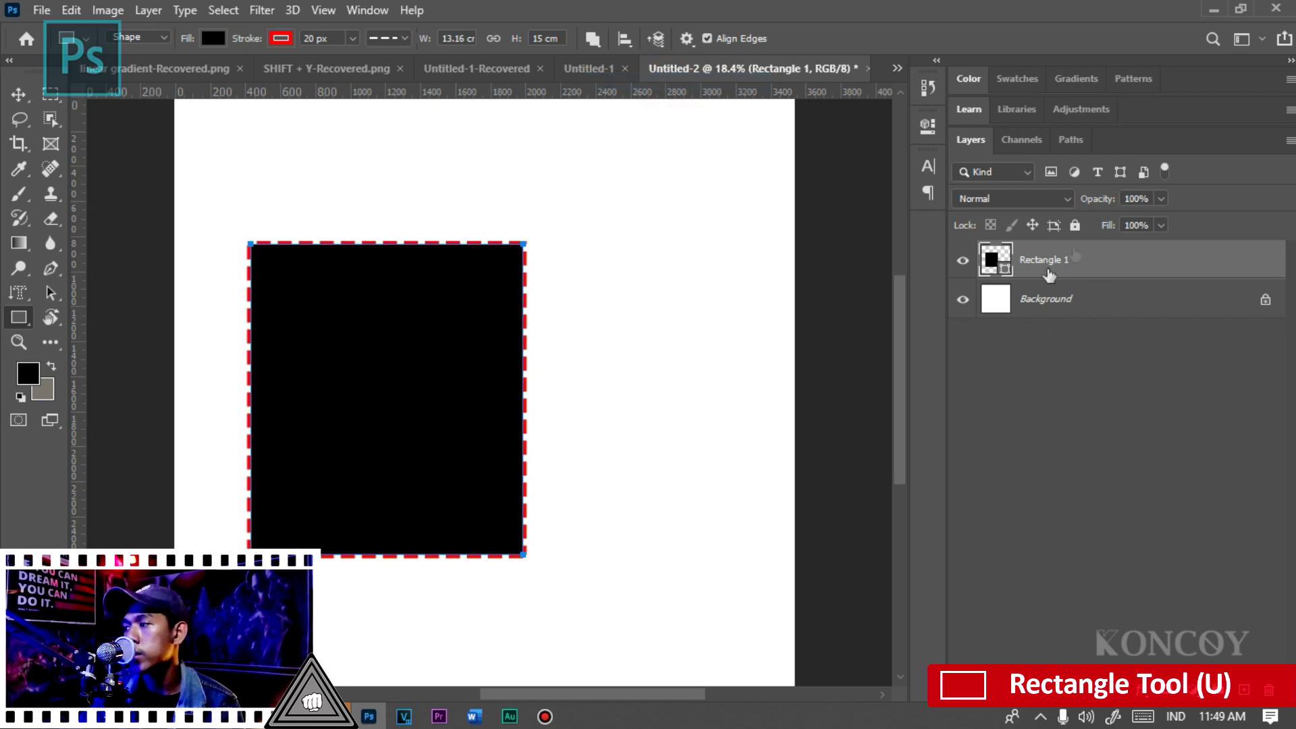
left_click_drag(442, 173, 617, 370)
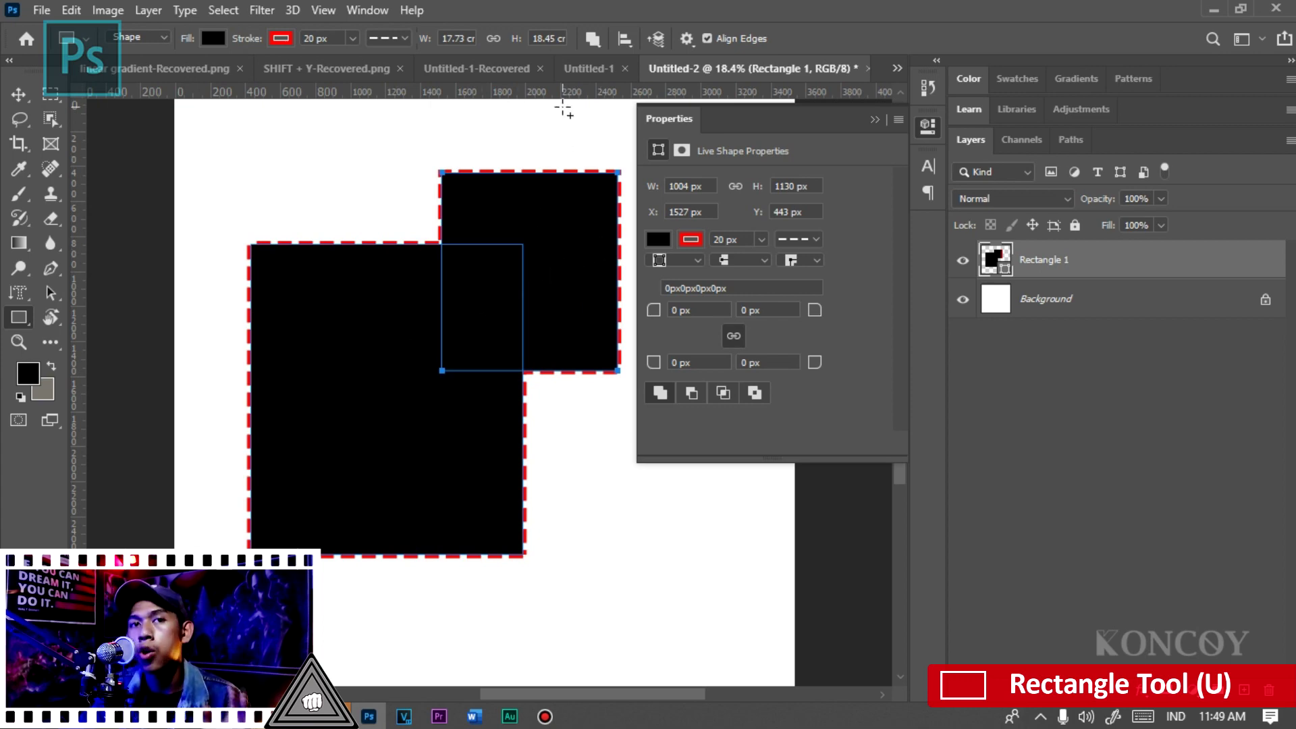
left_click(593, 39)
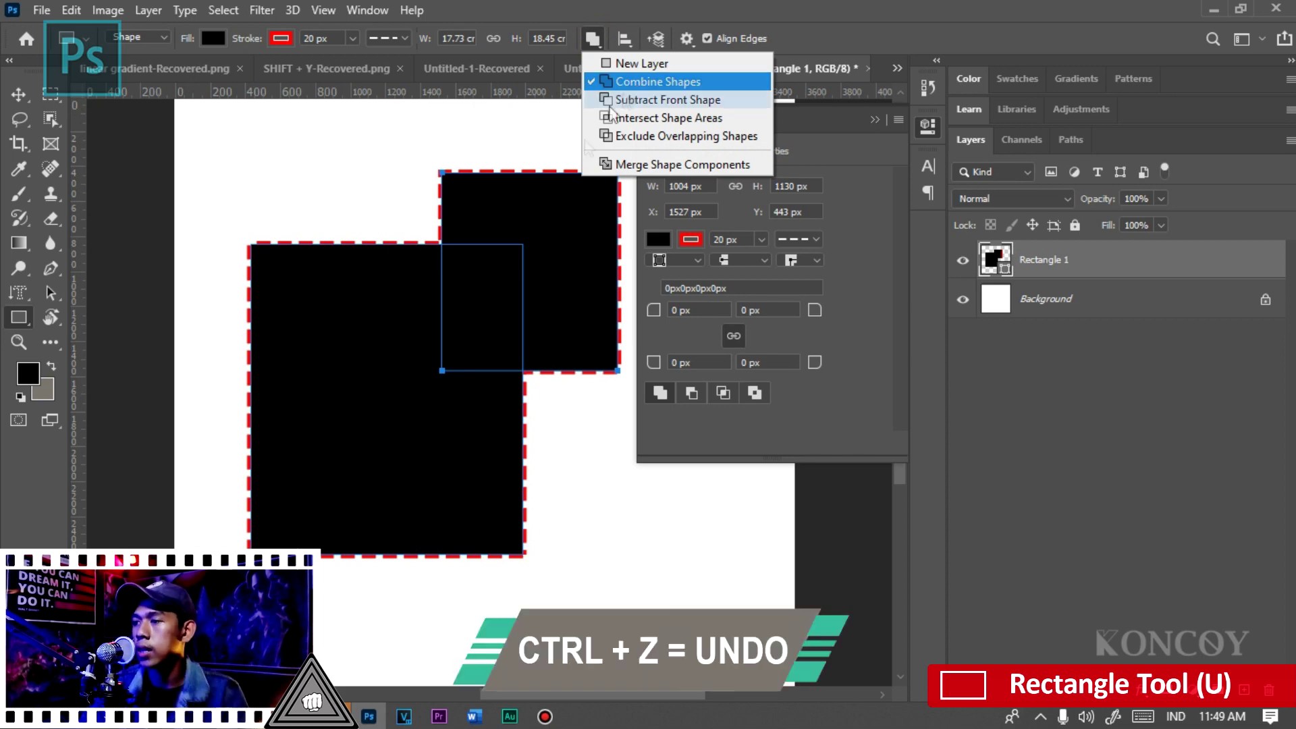
left_click(568, 164)
key("ctrl+z")
key("ctrl+z")
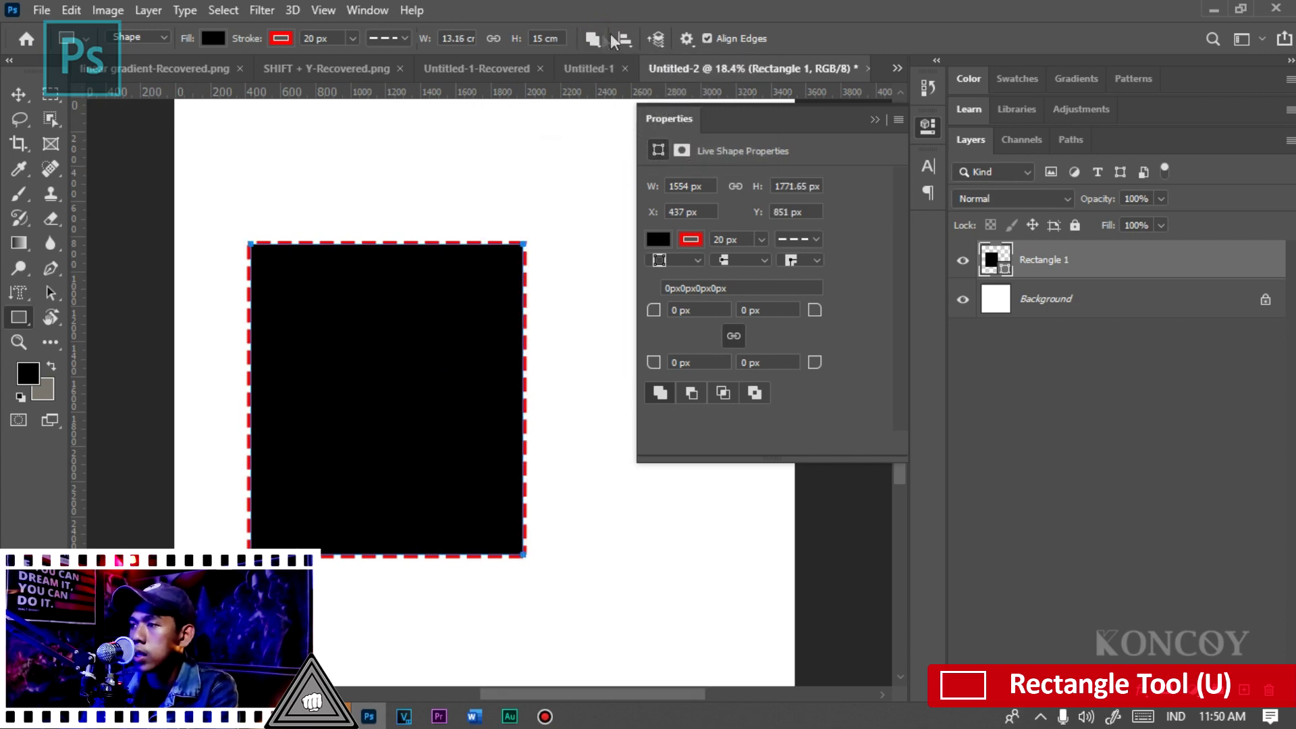
- Try Subtract Front Shape and Combine Shapes, then move the rectangle and undo the move
left_click(600, 40)
left_click(658, 99)
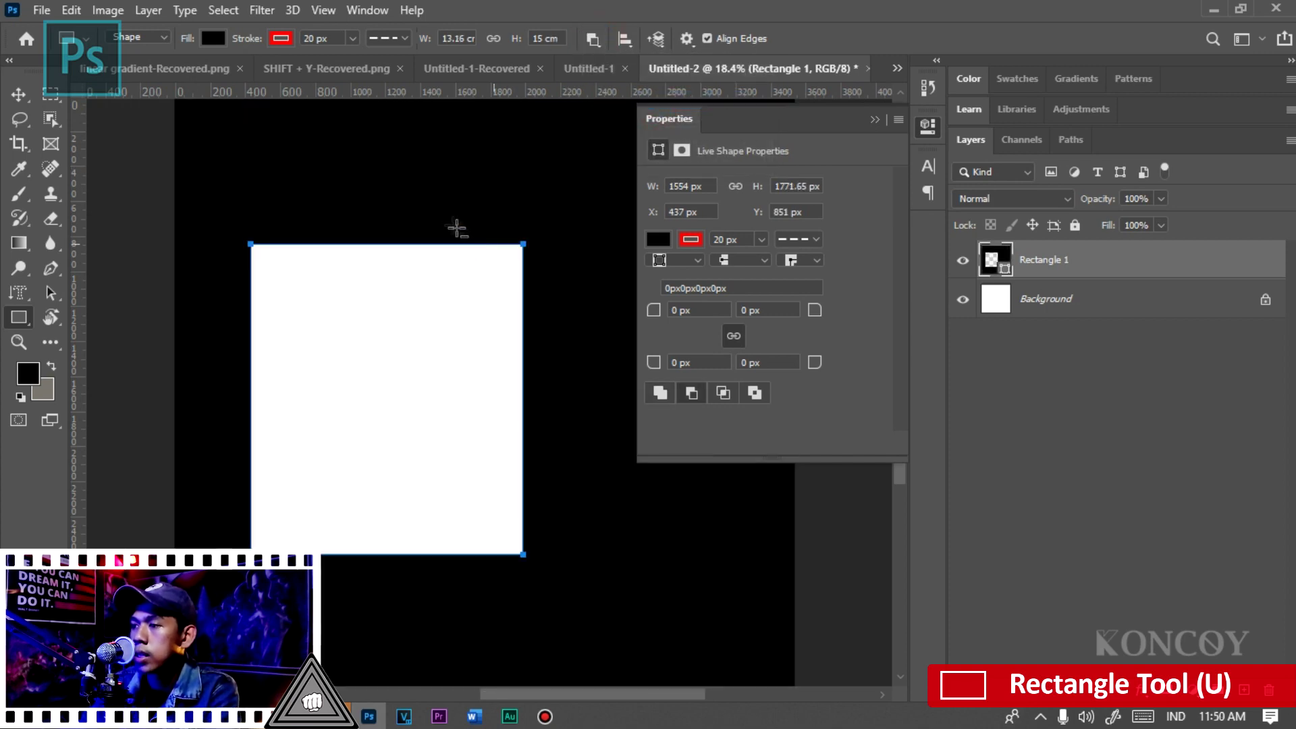
left_click(592, 41)
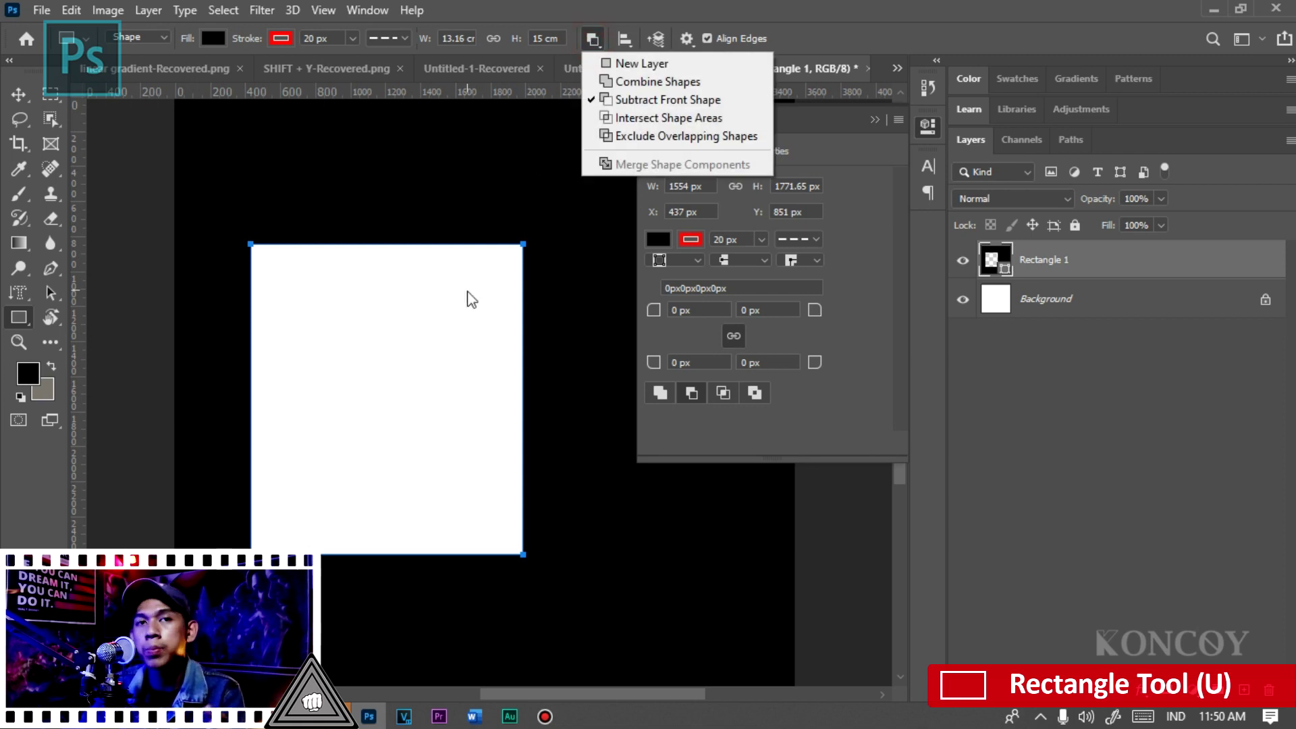
left_click(658, 81)
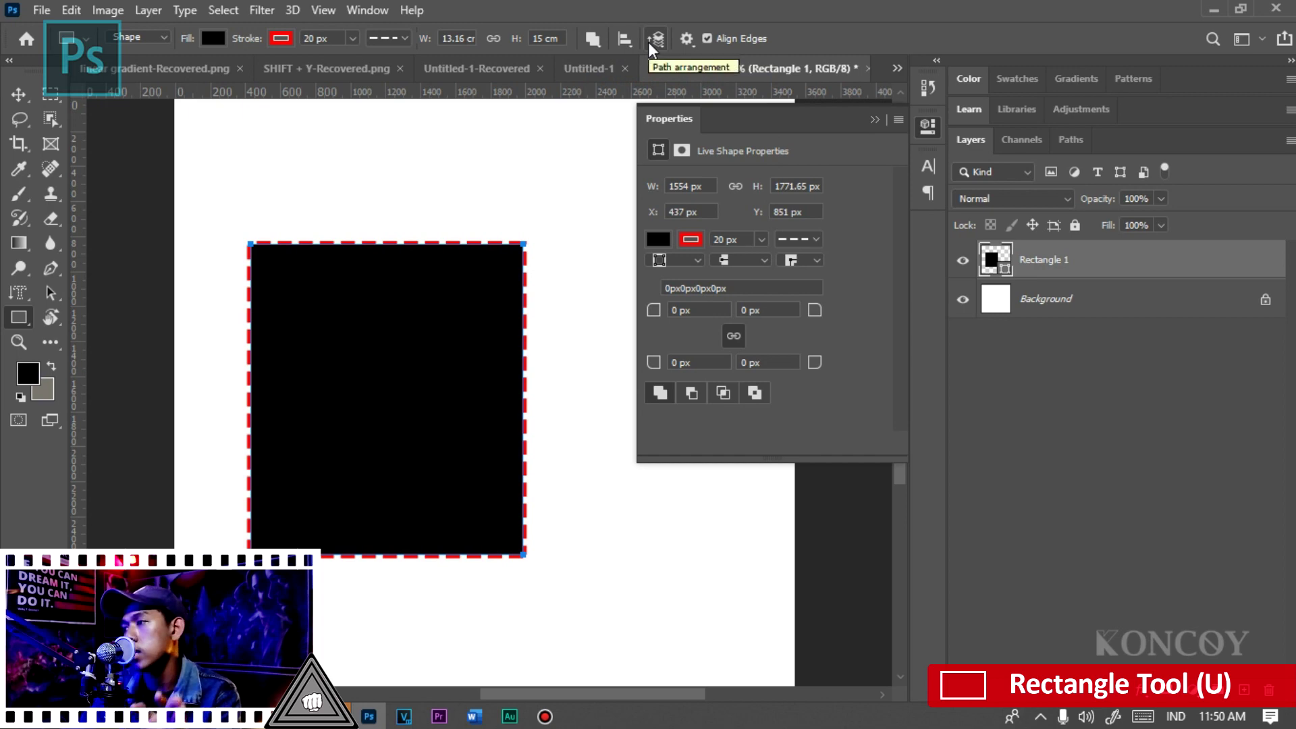
key("minus")
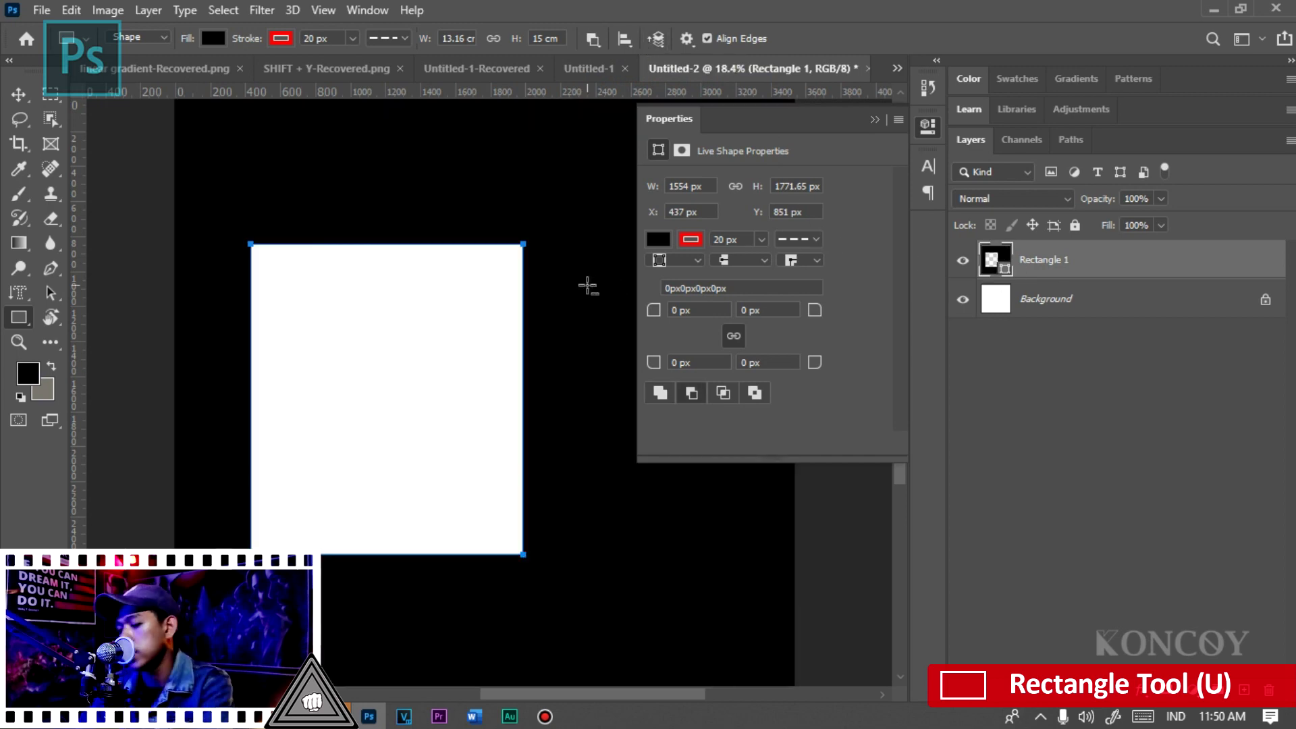
key("v")
left_click_drag(564, 257, 606, 405)
key("ctrl+z")
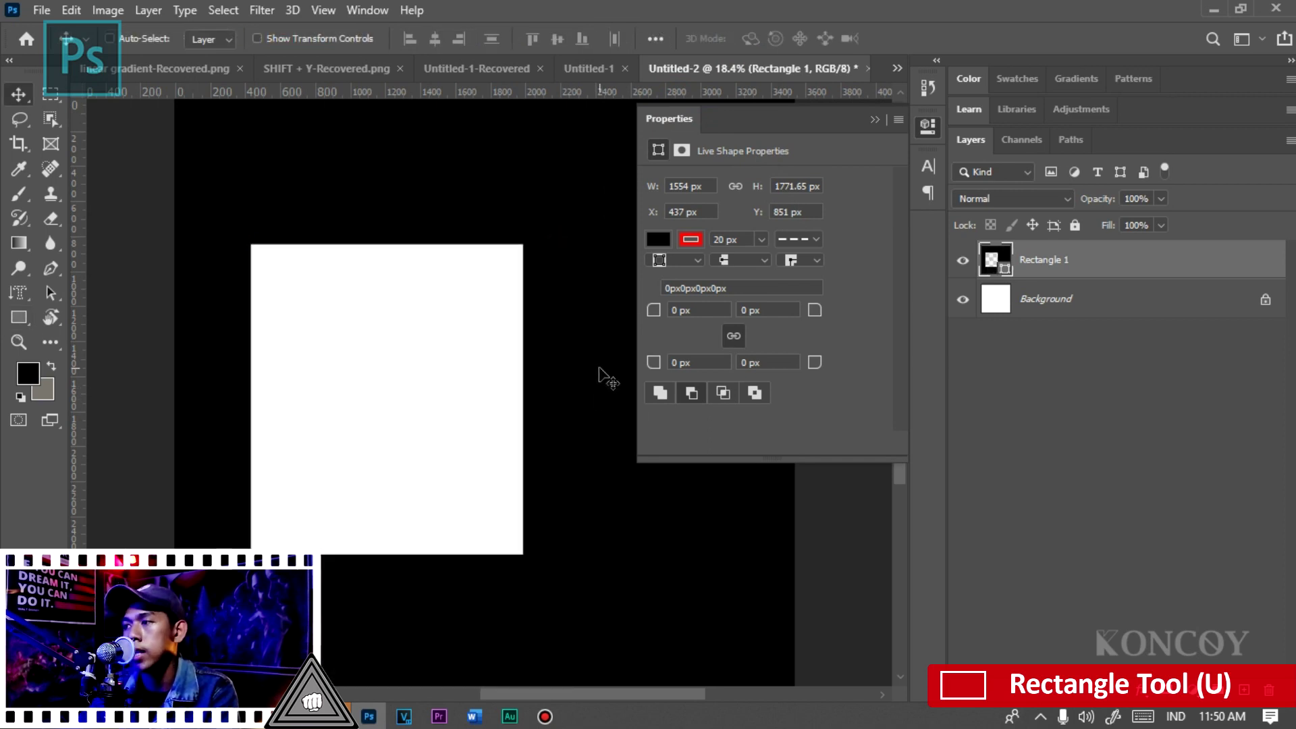
- Set Rectangle 1's path operation to Intersect Shape Areas
key("u")
left_click(592, 38)
left_click(658, 116)
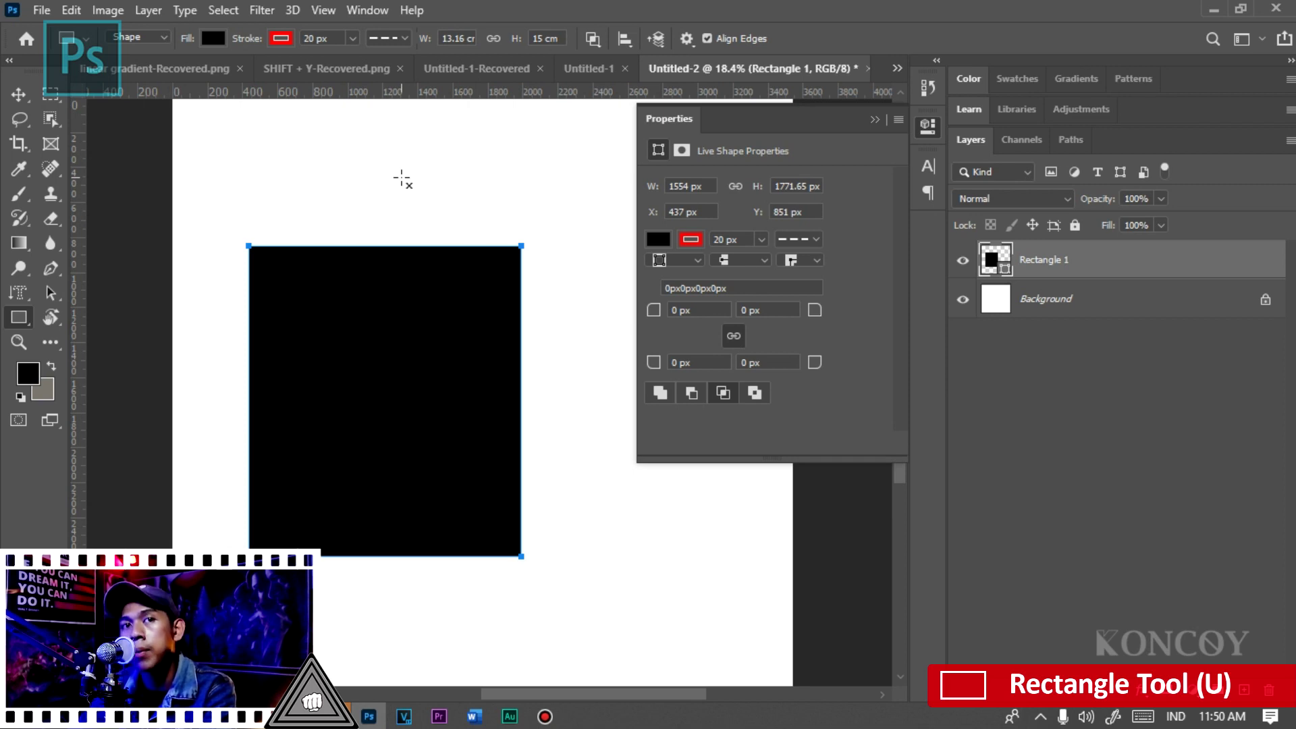
- Draw a rectangle over the top-right corner and set Exclude Overlapping Shapes to whiten the overlap
left_click_drag(402, 178, 598, 353)
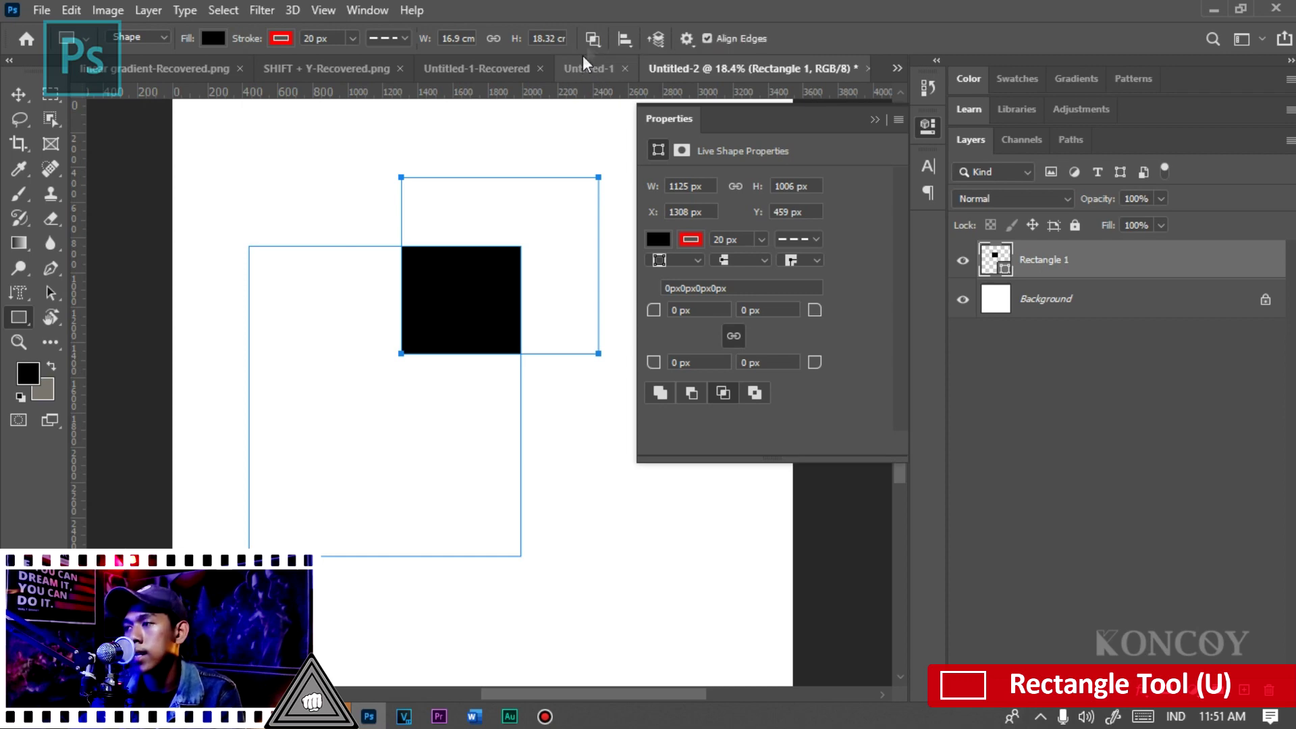
left_click(591, 39)
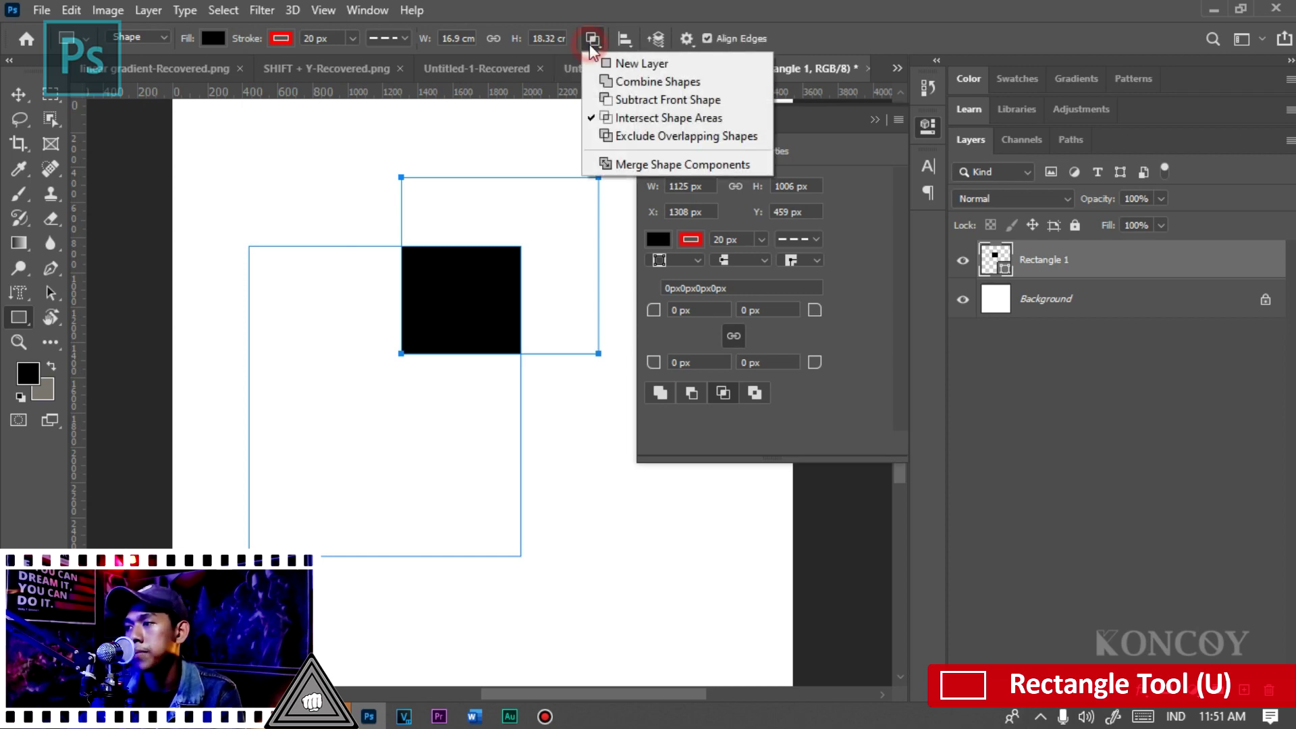
left_click(652, 137)
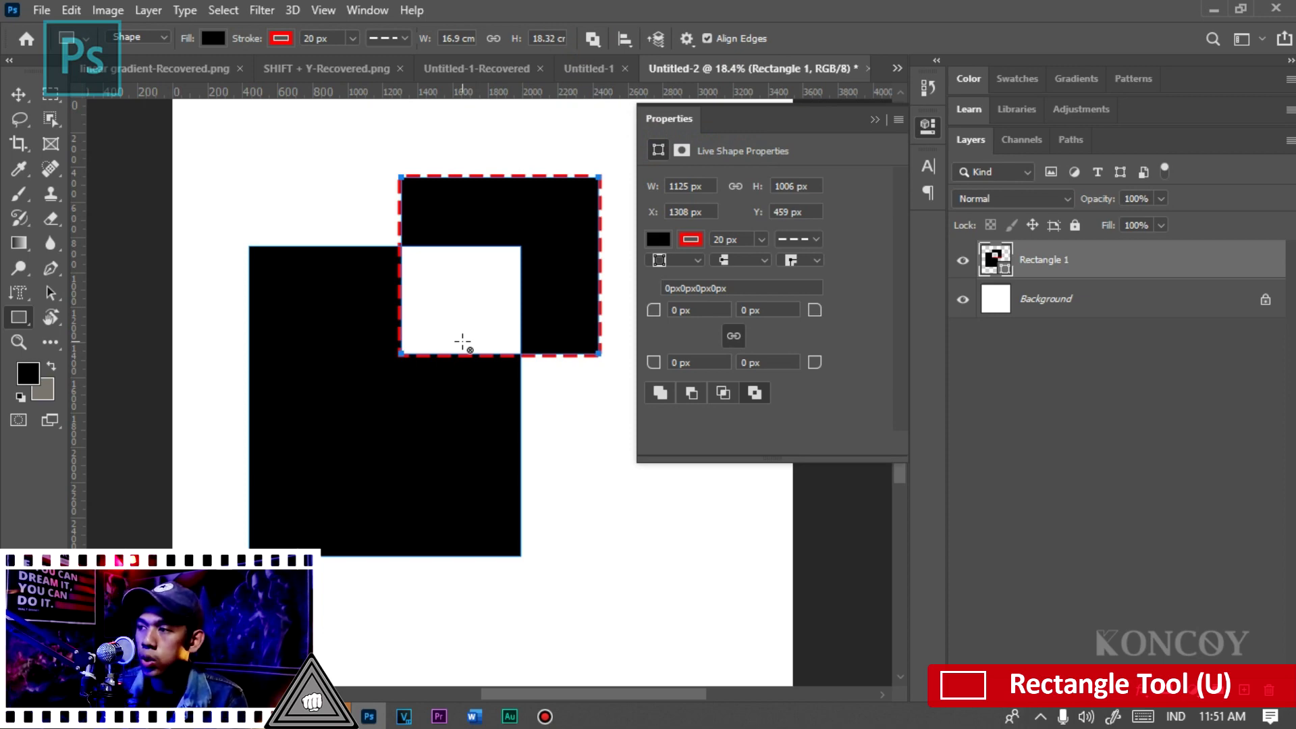
left_click(587, 40)
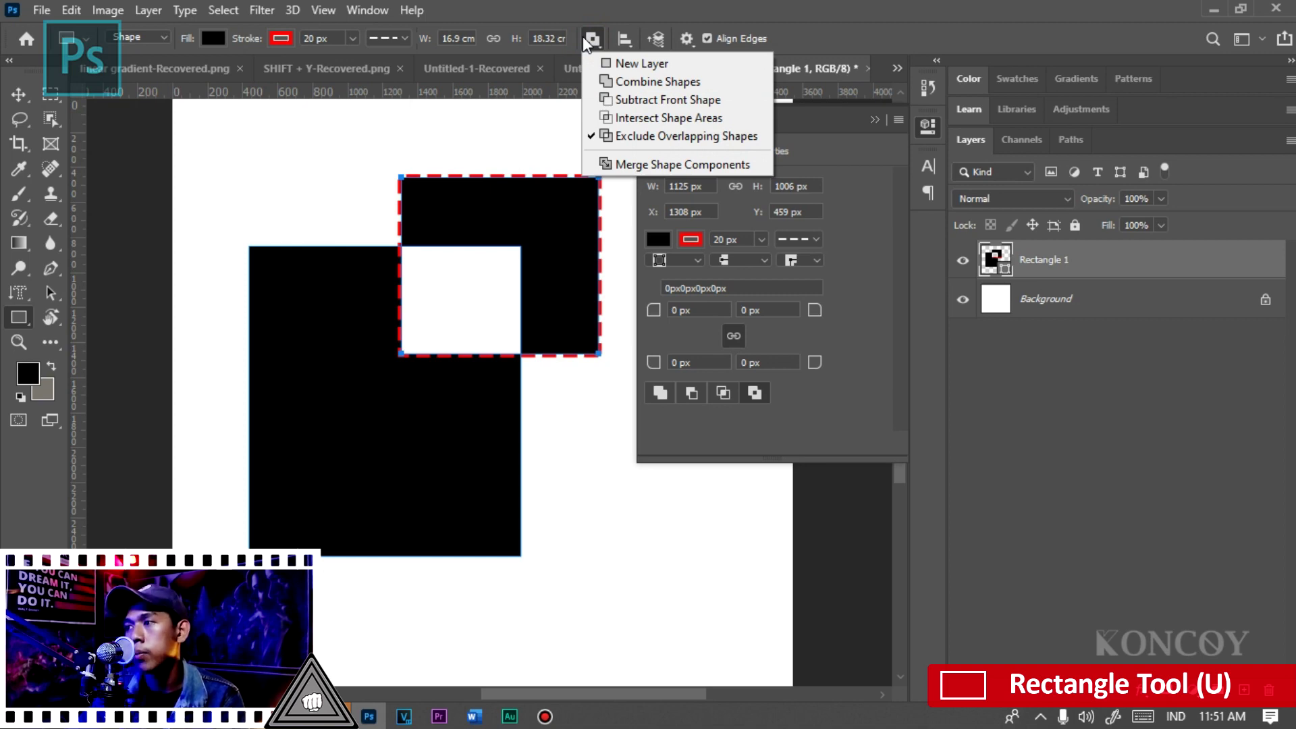
left_click(686, 39)
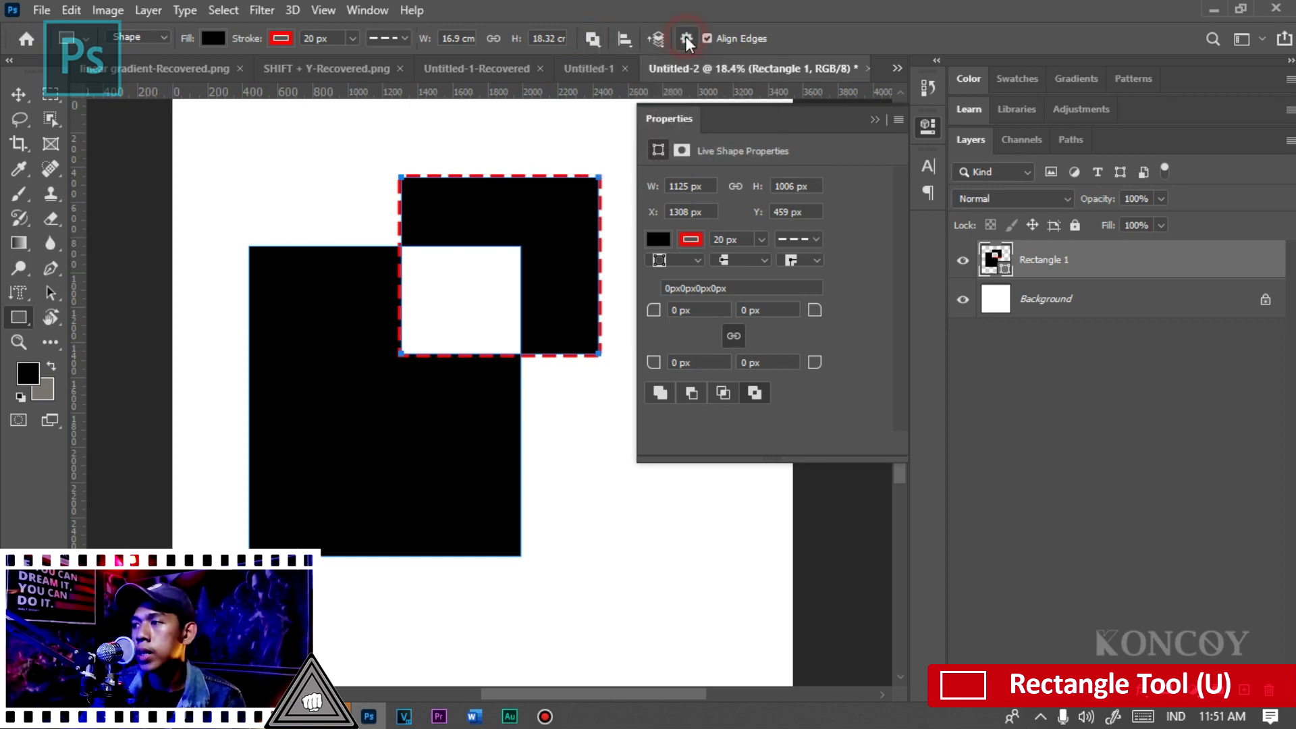
left_click(691, 46)
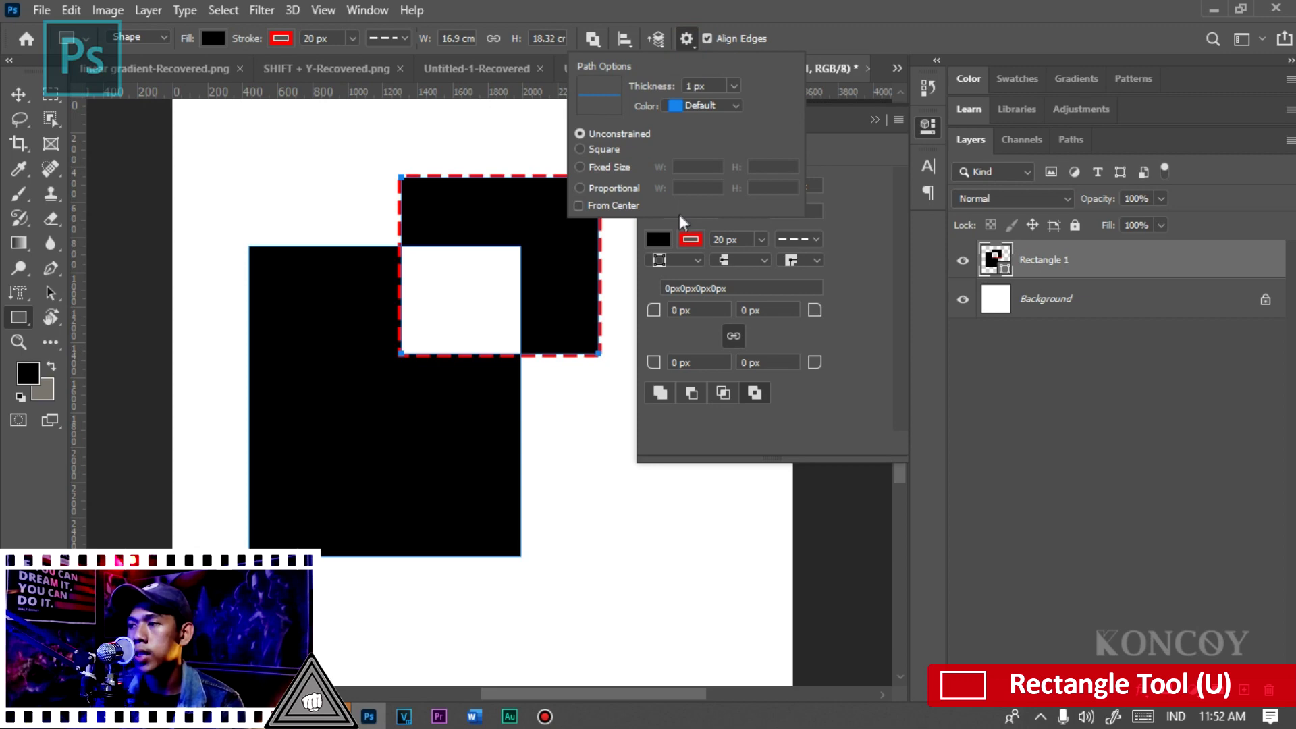
- Turn on the Square constraint and draw a square covering the top-left shapes
left_click(593, 149)
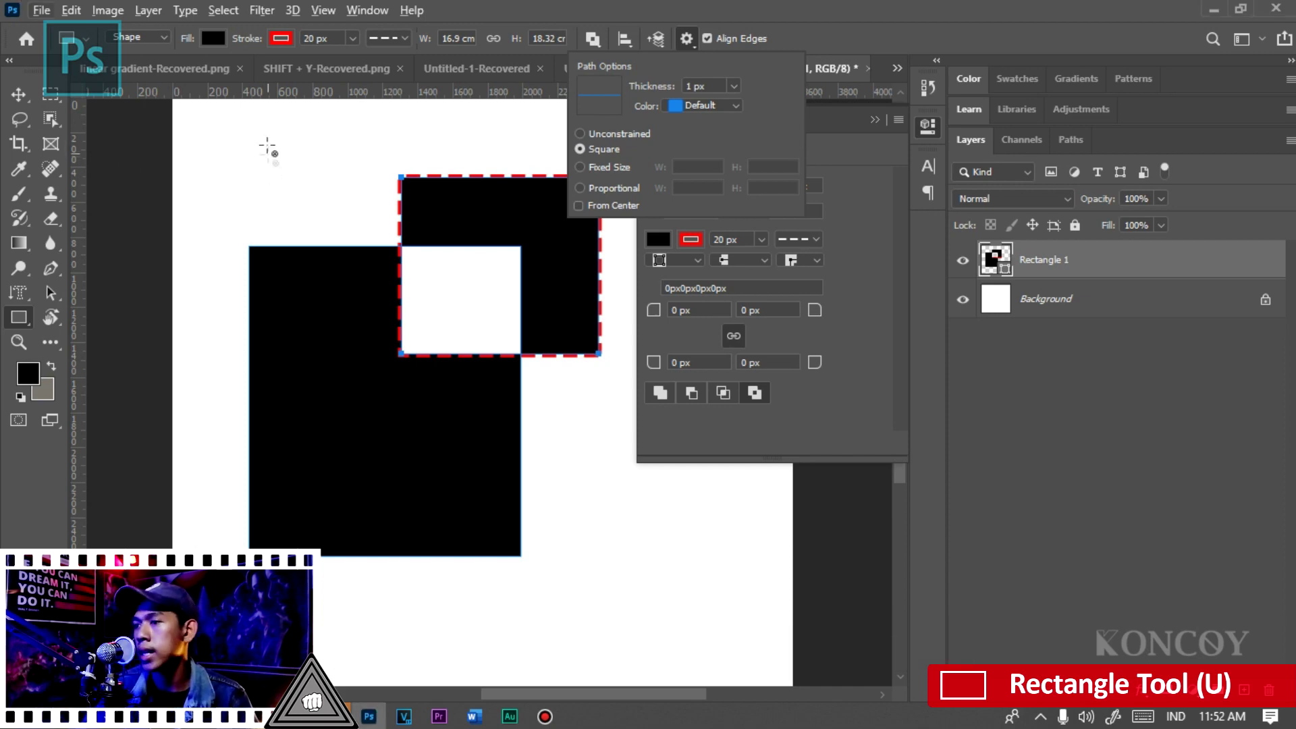
left_click(233, 137)
left_click_drag(321, 199, 519, 446)
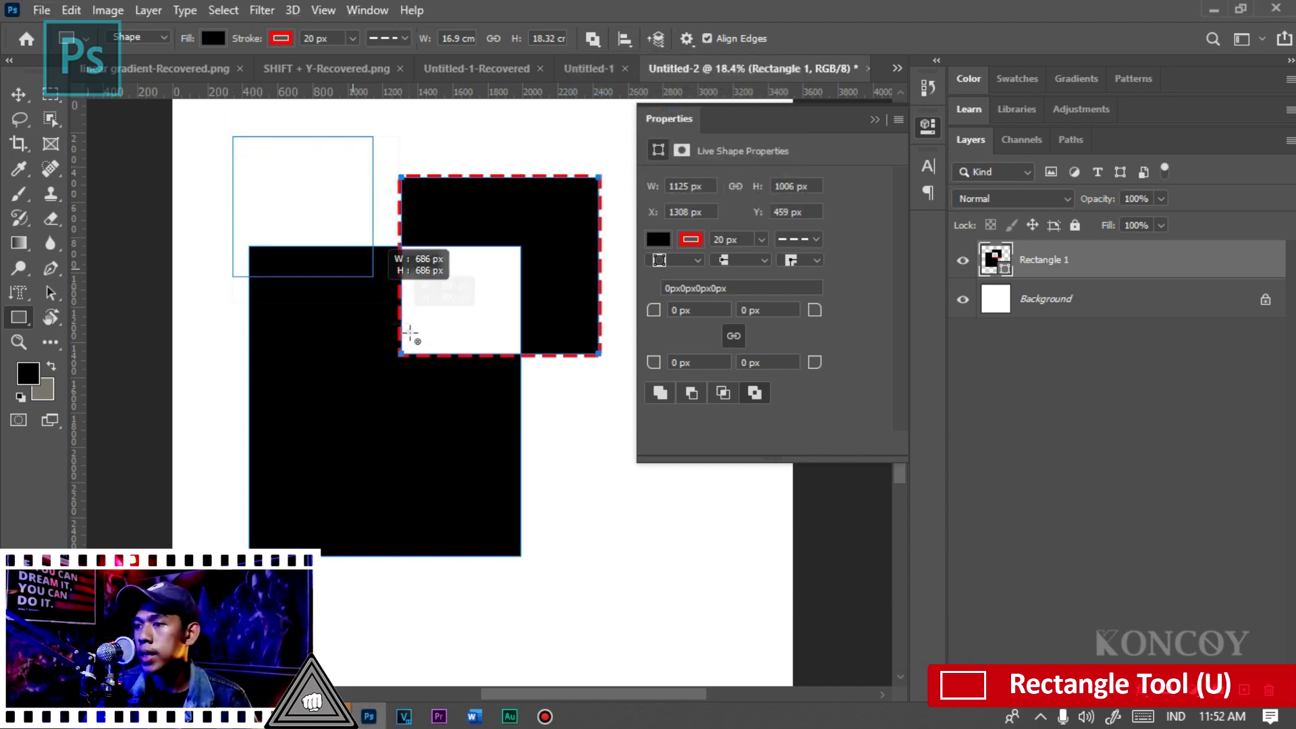
left_click_drag(518, 446, 575, 467)
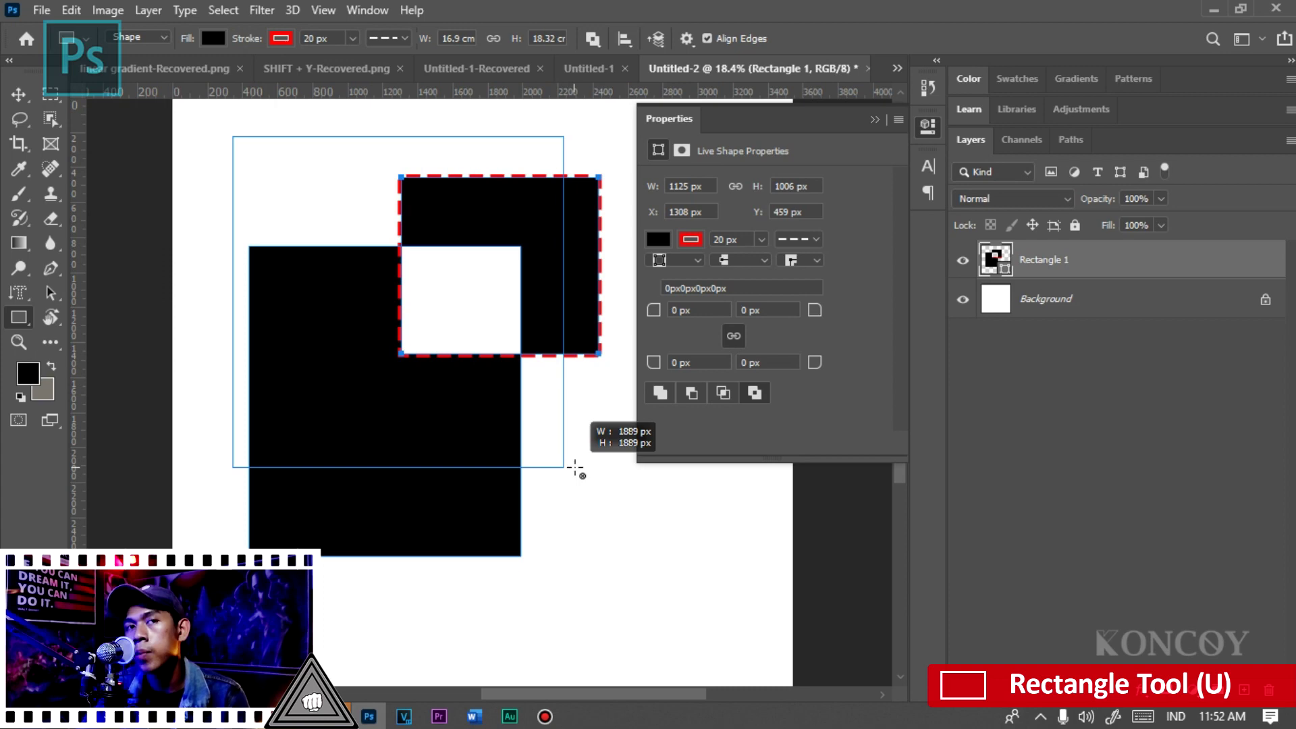
mouse_move(574, 467)
left_mouse_down()
mouse_move(508, 391)
mouse_move(328, 273)
mouse_move(428, 414)
mouse_move(289, 231)
mouse_move(448, 434)
left_mouse_up()
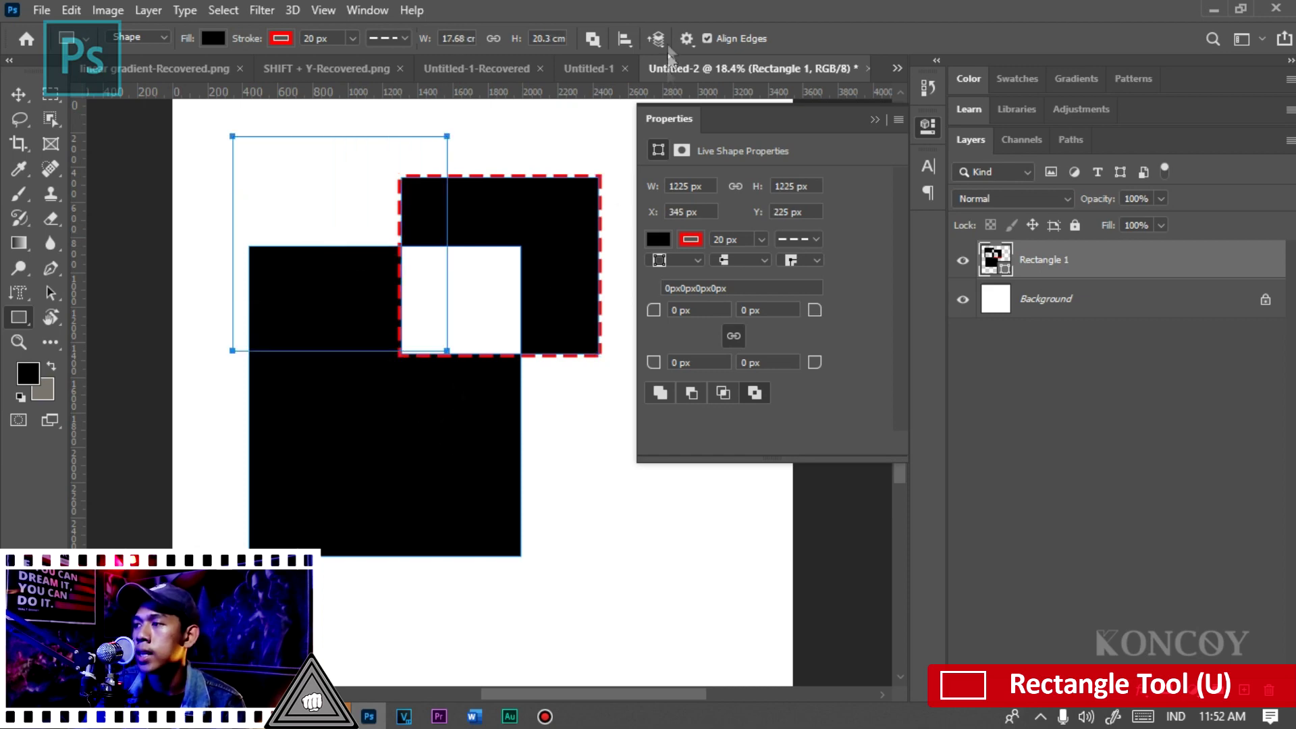
- Set Fixed Size to 10 cm × 10 cm and stamp that square at the canvas's lower right
left_click(686, 39)
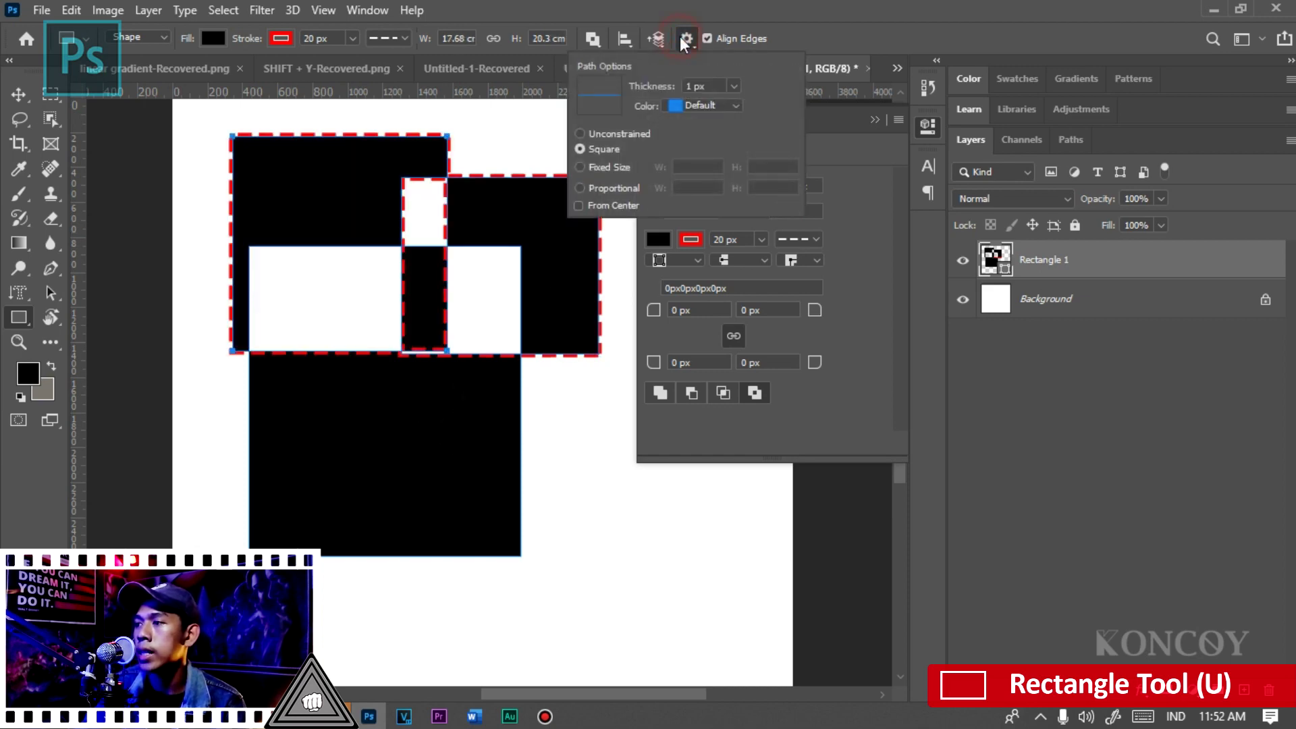
left_click(615, 166)
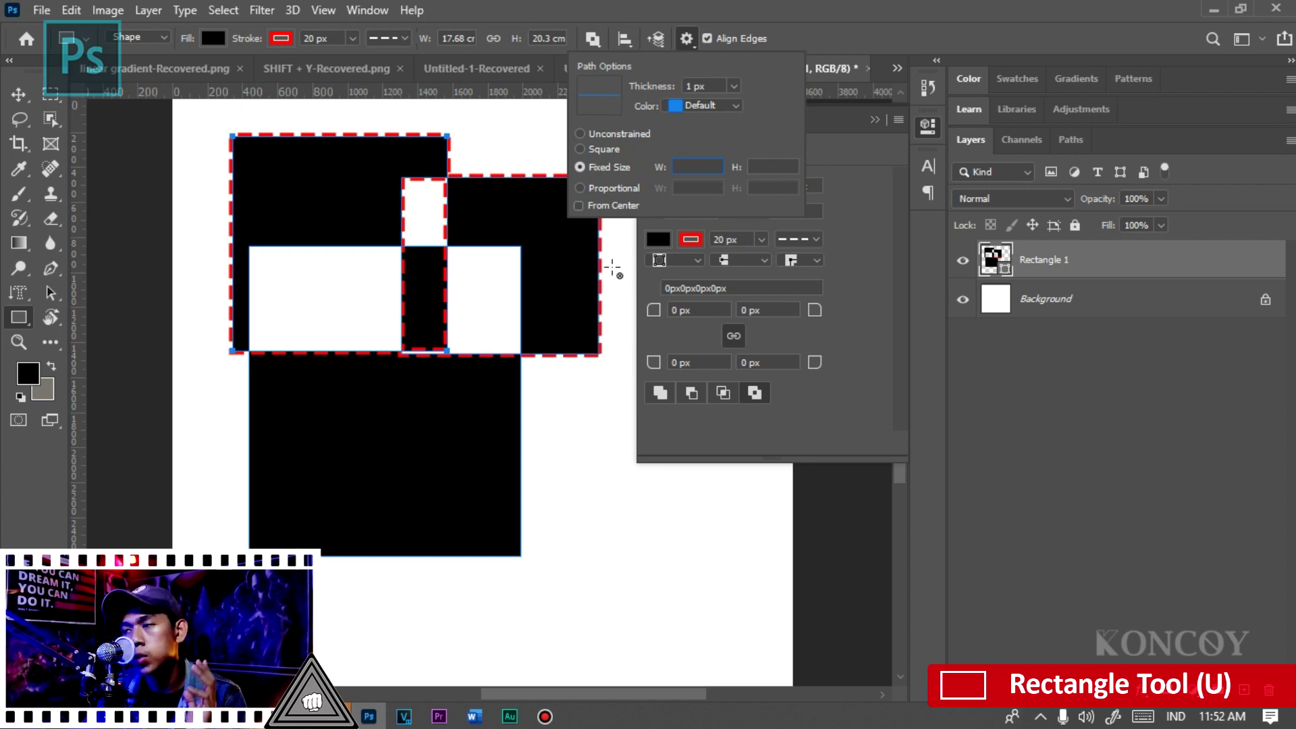
type("10")
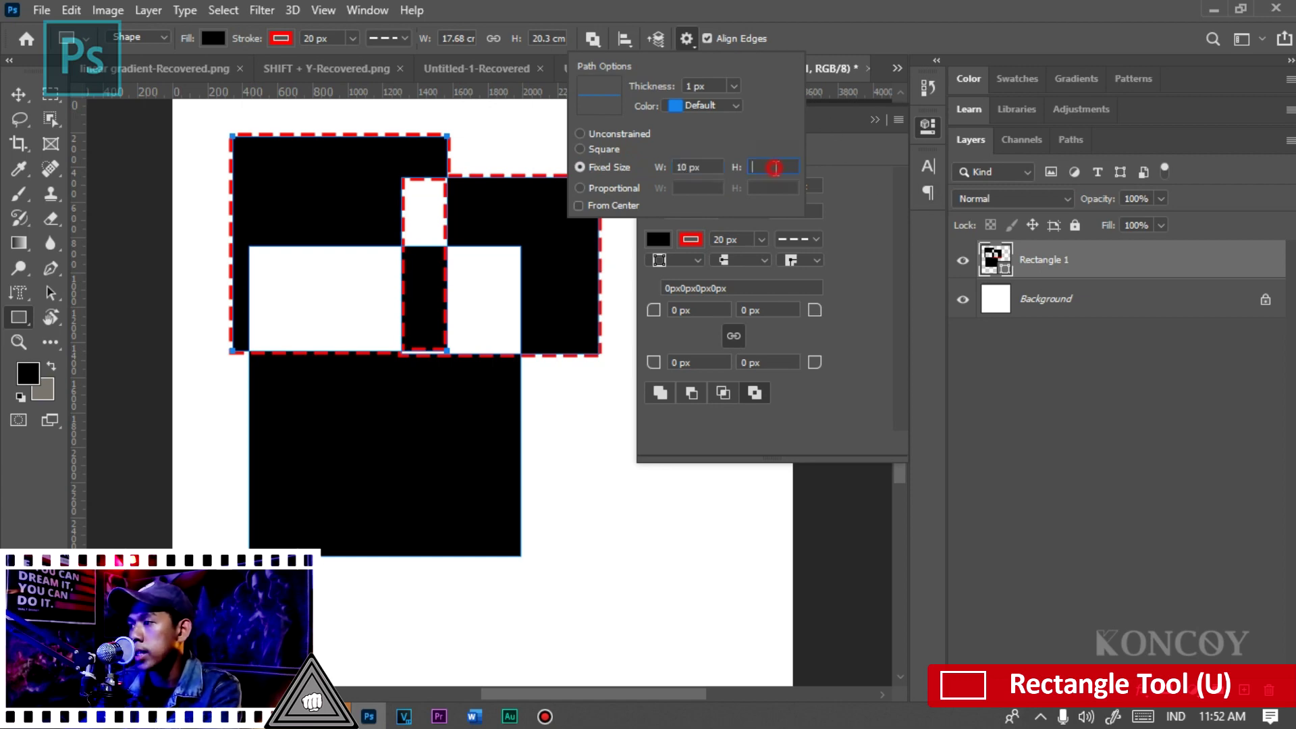
right_click(749, 169)
left_click(1056, 295)
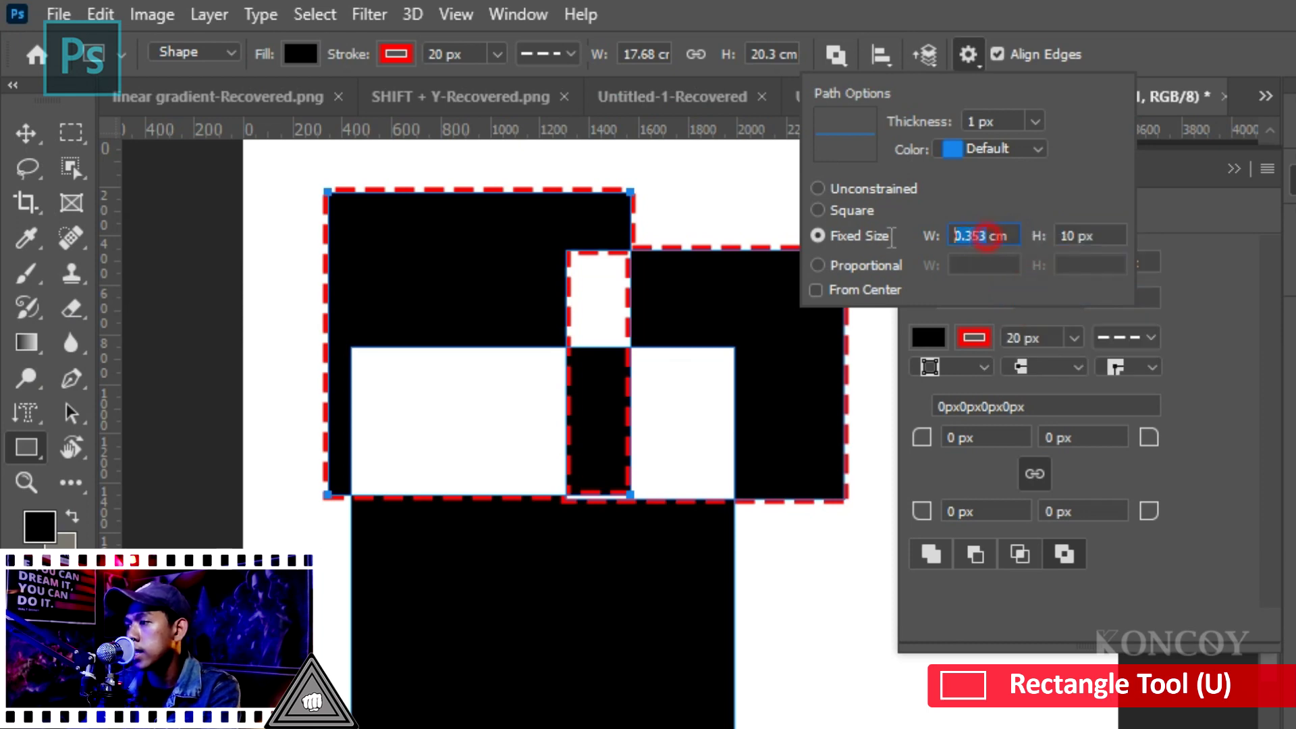
type("10")
right_click(1115, 236)
left_click(1161, 300)
type("10")
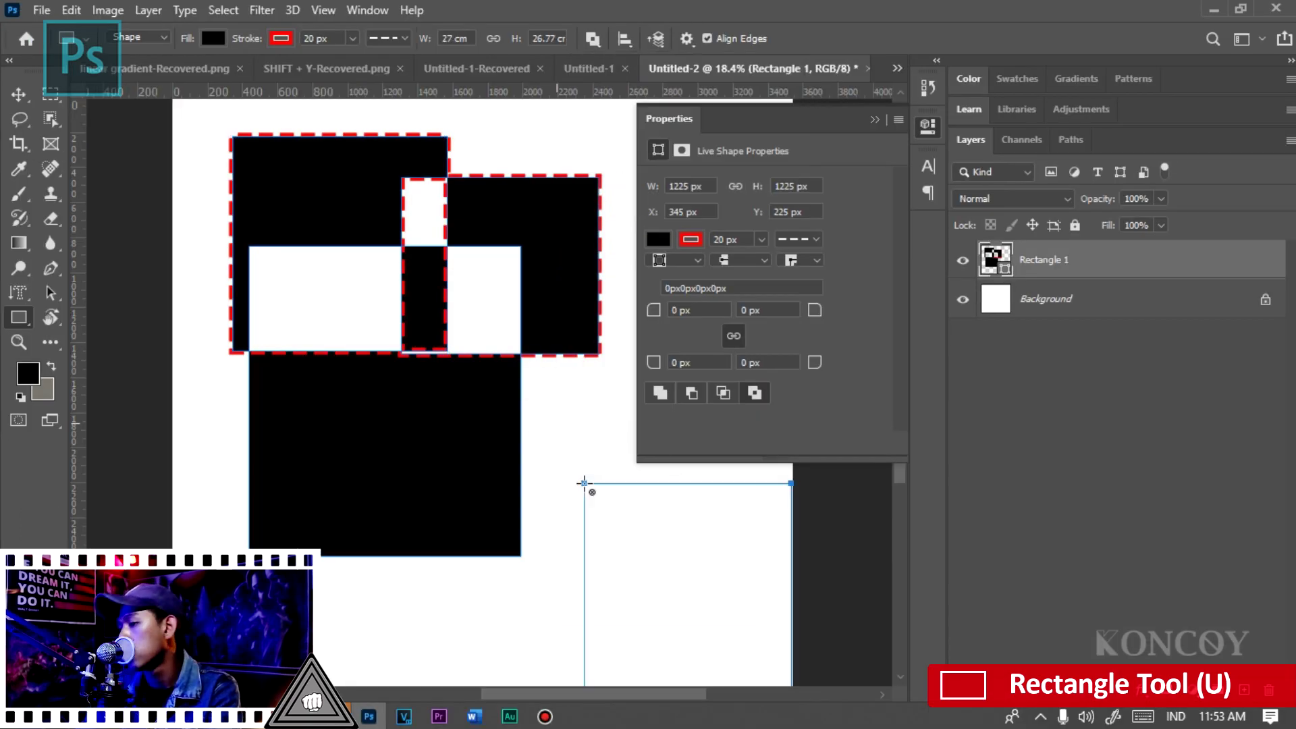
left_click(583, 483)
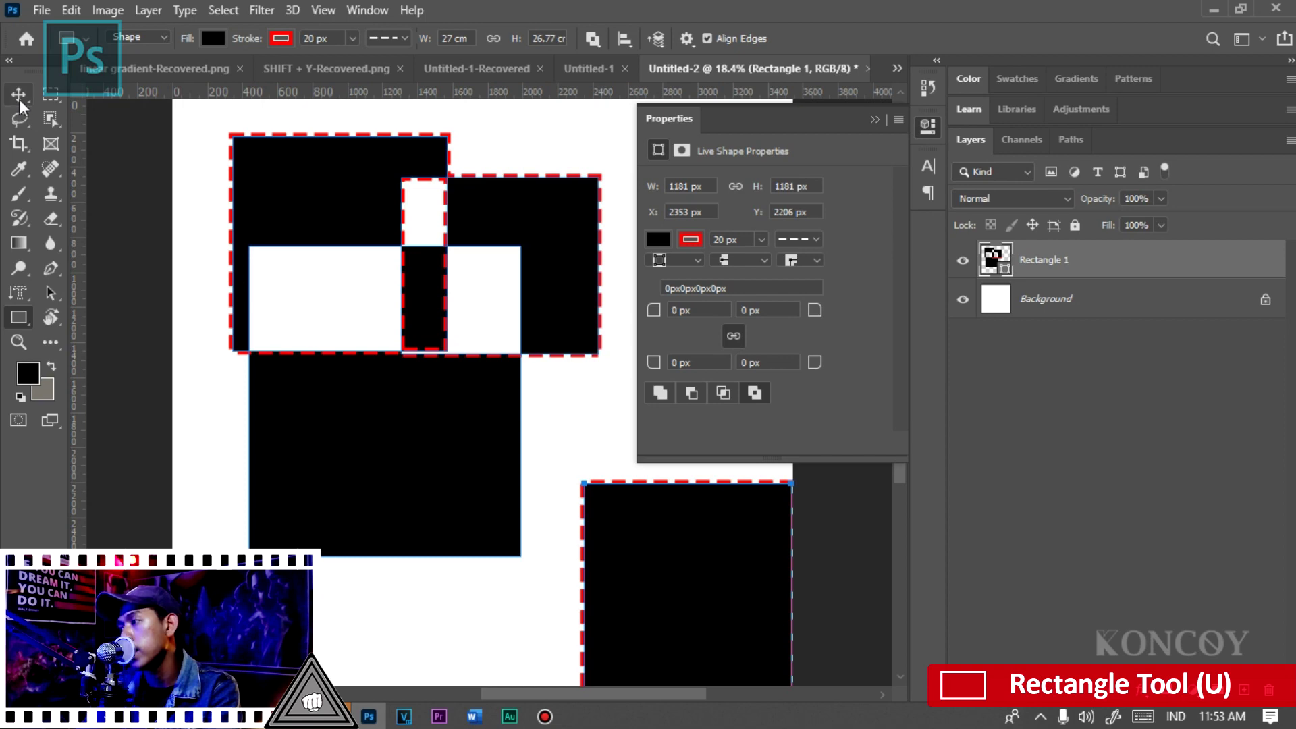
- Delete the shape layer and place a fresh 10 cm fixed-size square near the top
key("v")
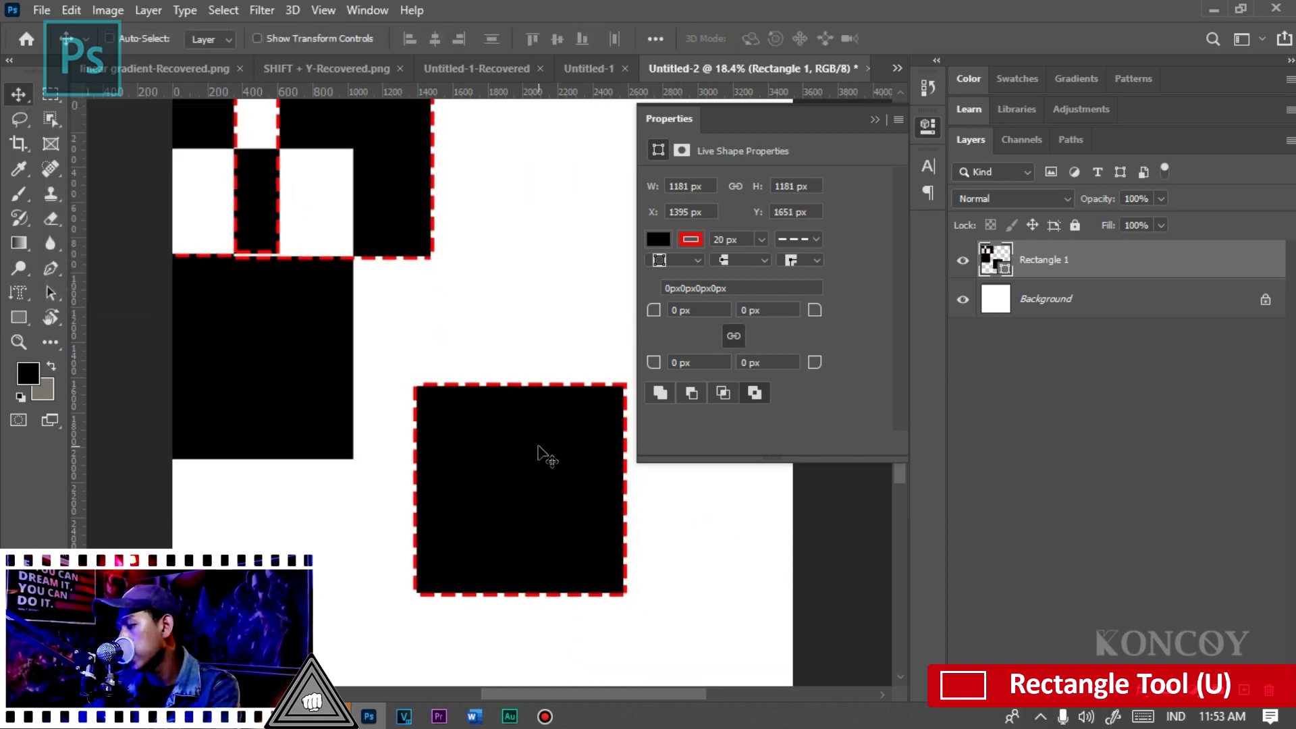
key("Delete")
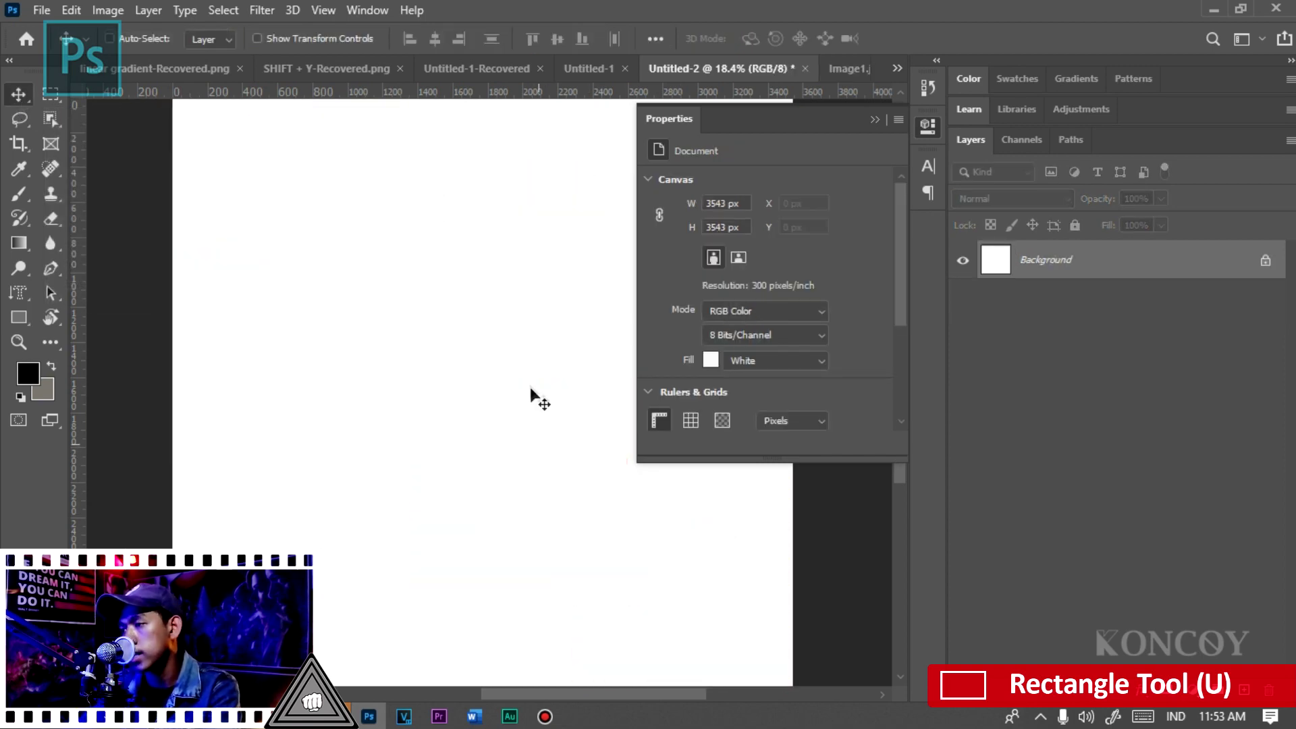
key("u")
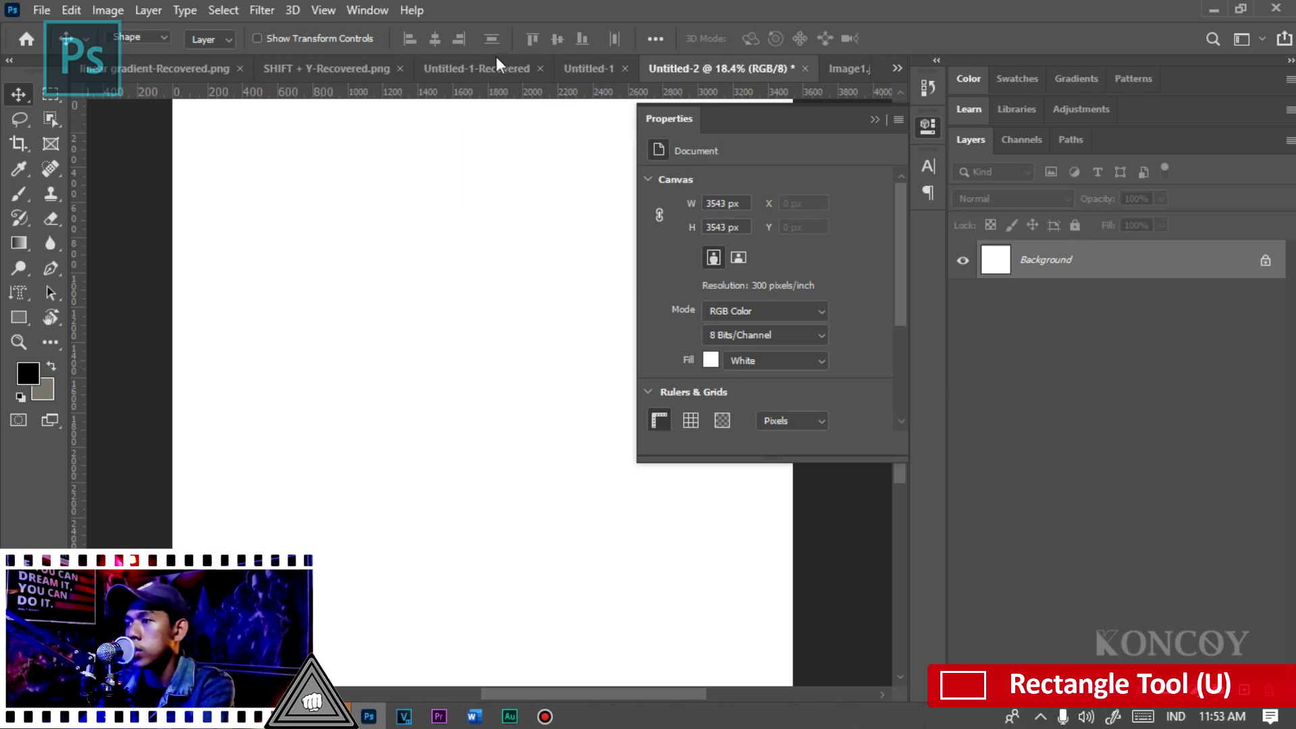
left_click(685, 39)
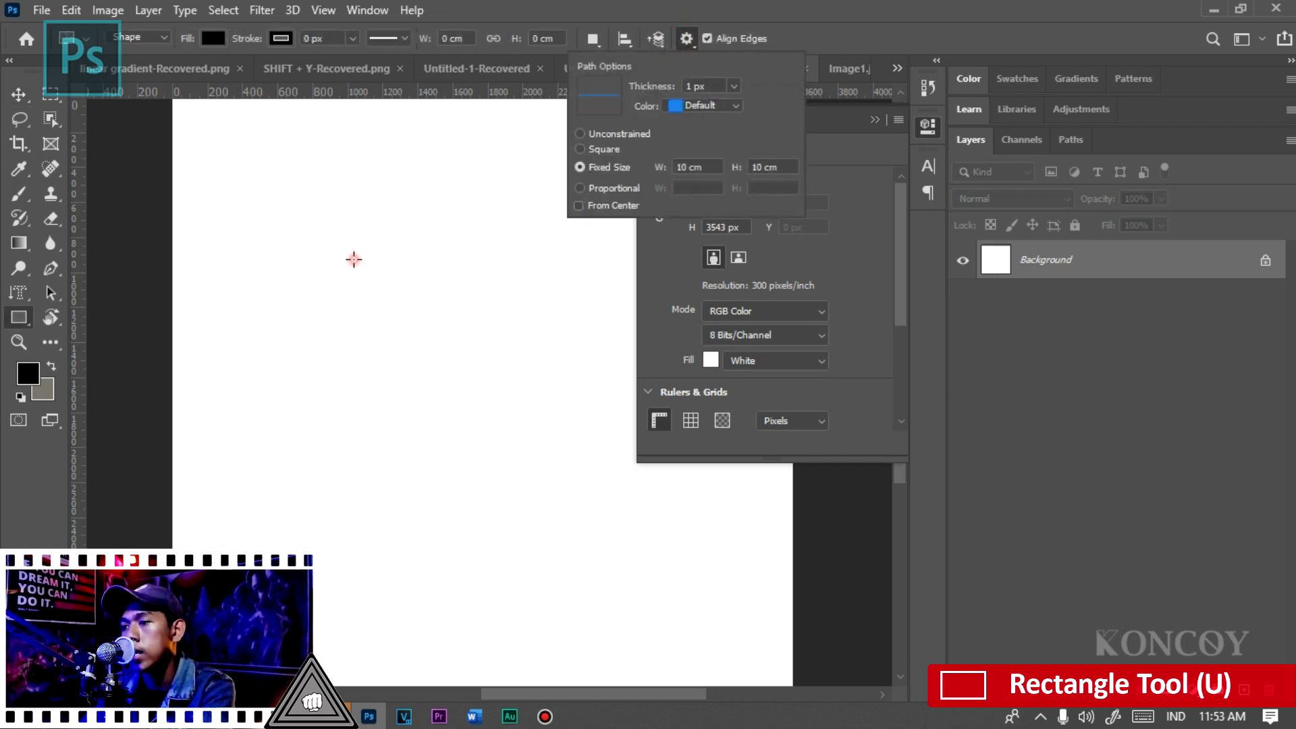
left_click_drag(354, 260, 353, 154)
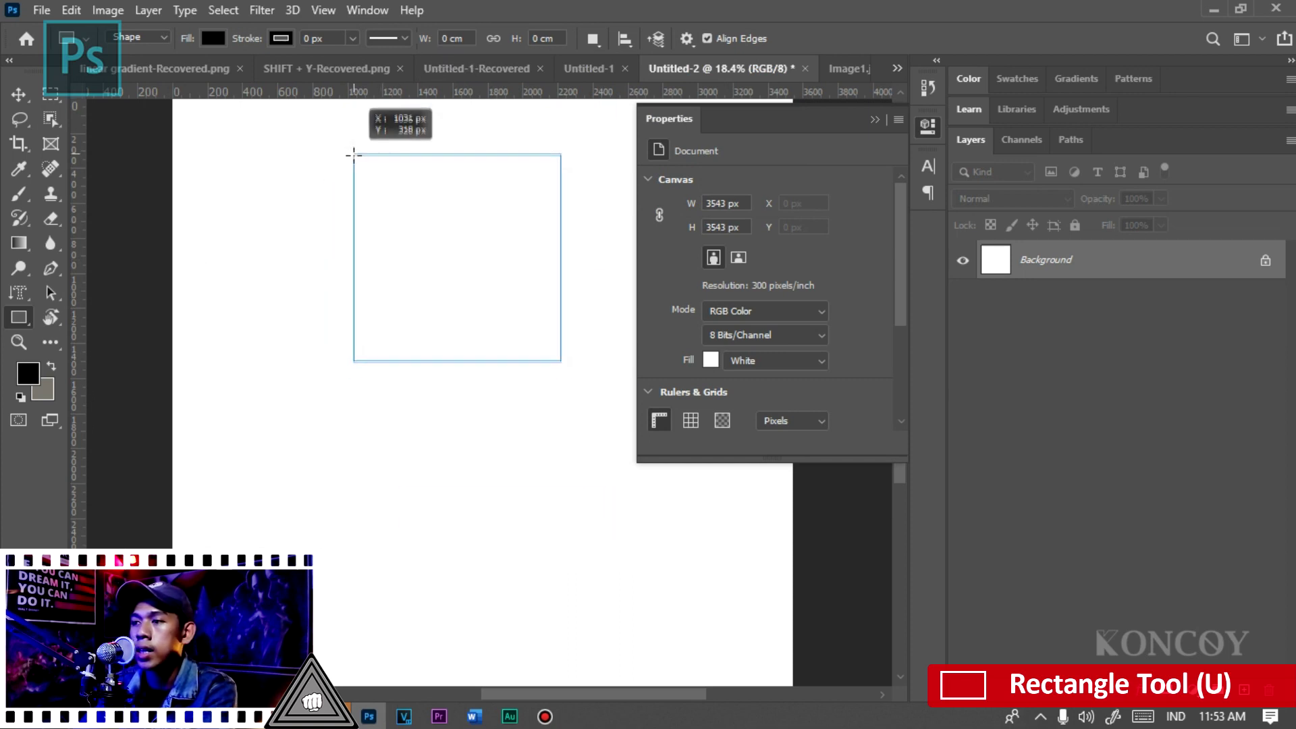
left_click_drag(354, 155, 350, 160)
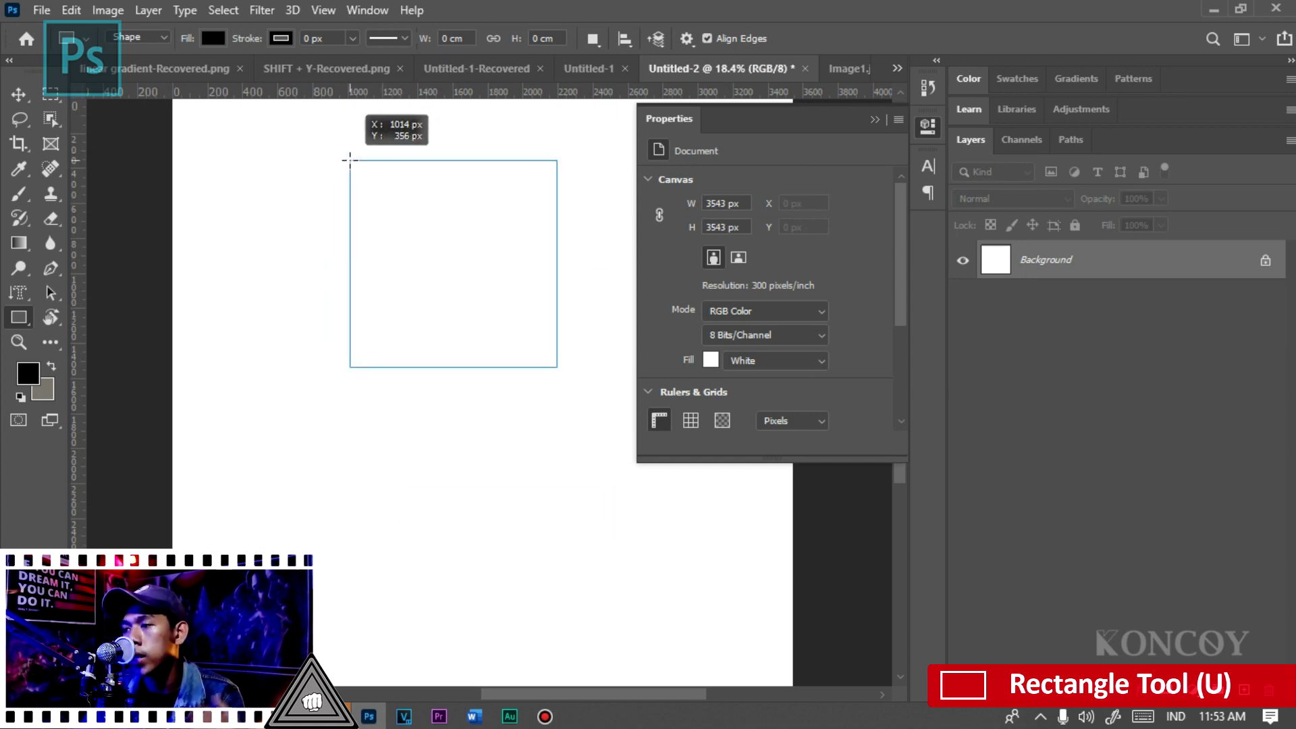
left_click_drag(350, 160, 350, 160)
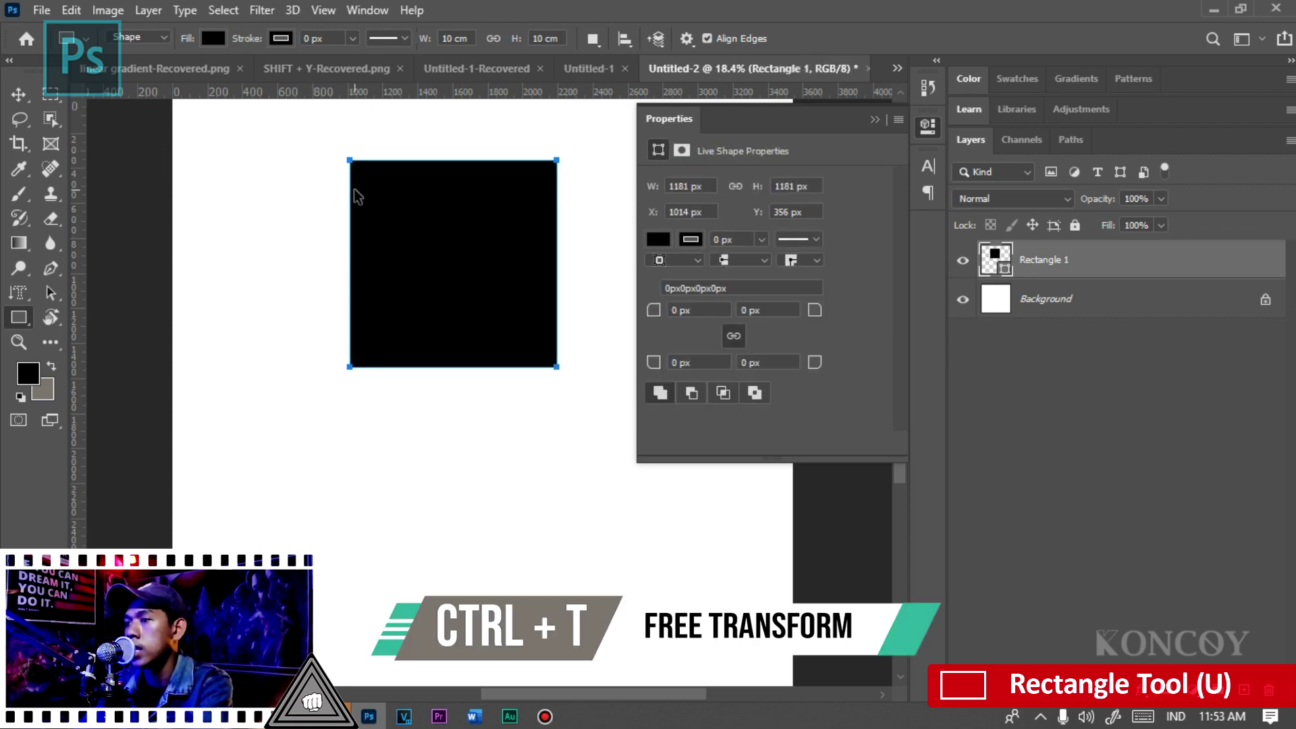
- Confirm in Free Transform that the square is 10 cm wide and tall, then cancel
key("ctrl+t")
right_click(451, 39)
left_click(507, 78)
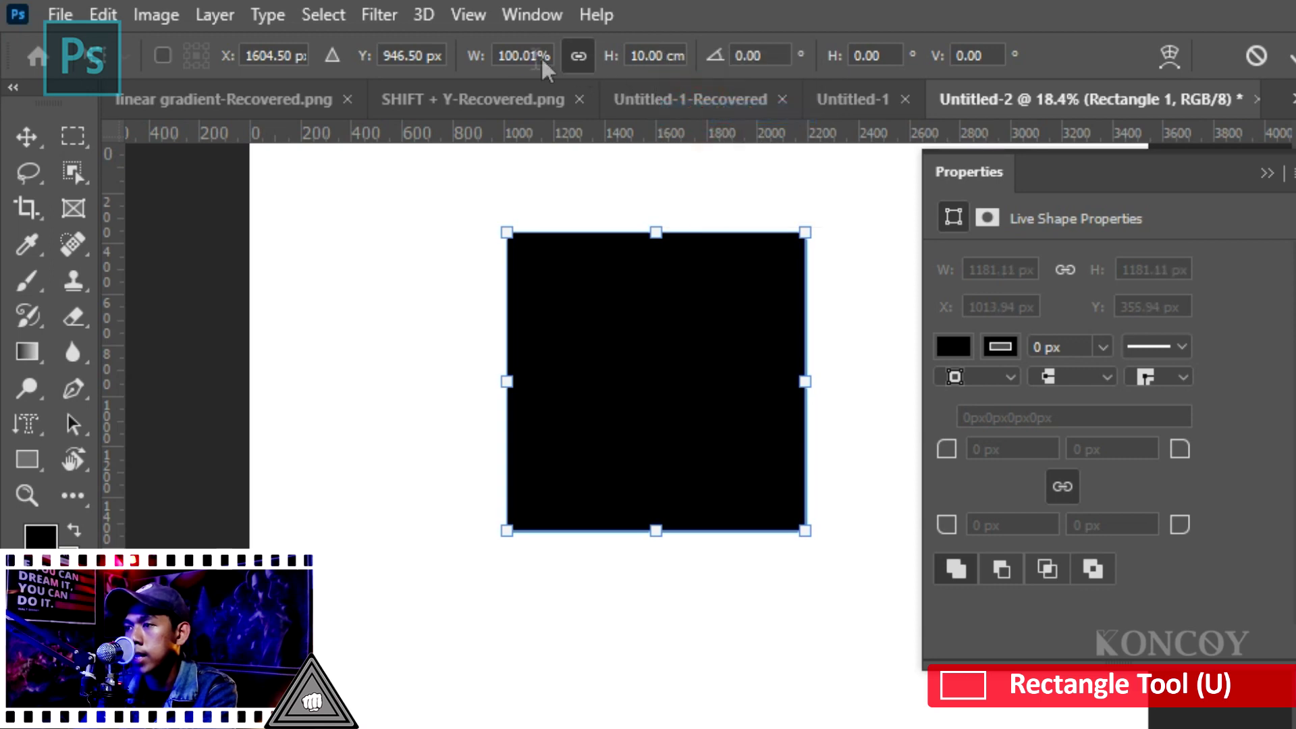
right_click(543, 63)
left_click(585, 122)
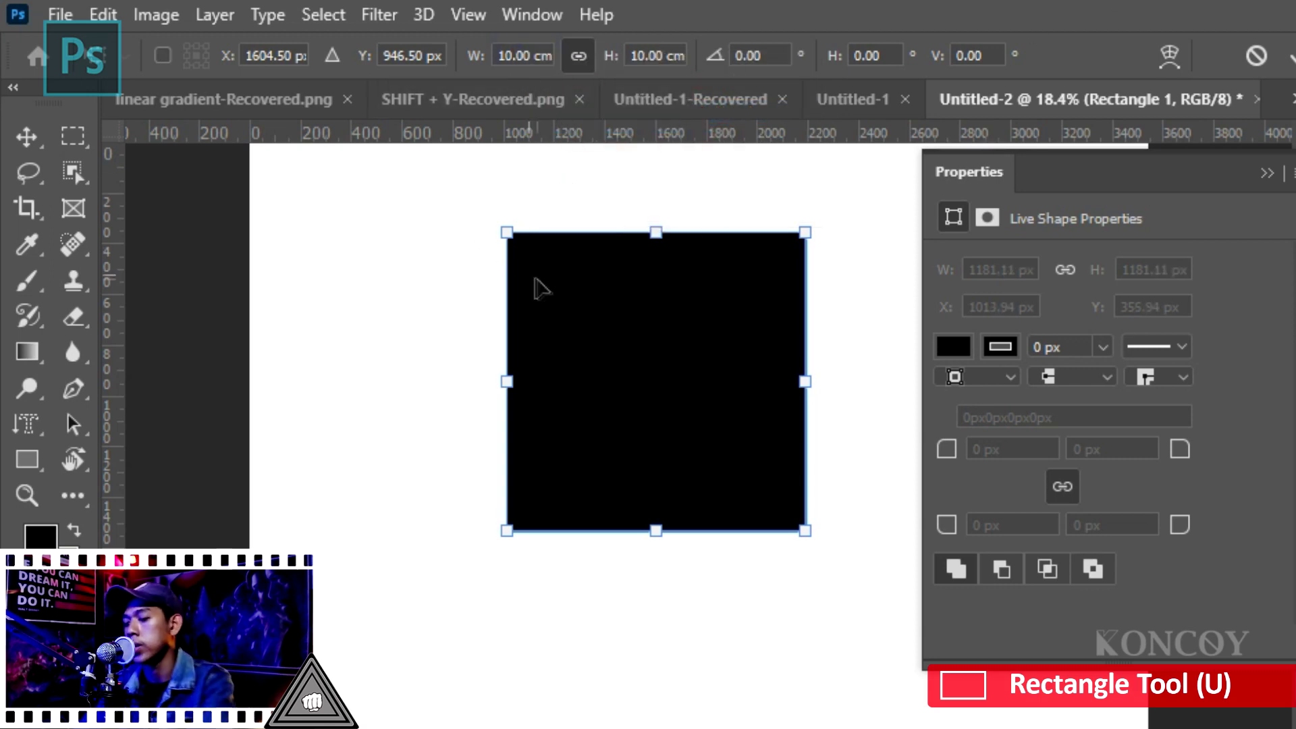
key("Escape")
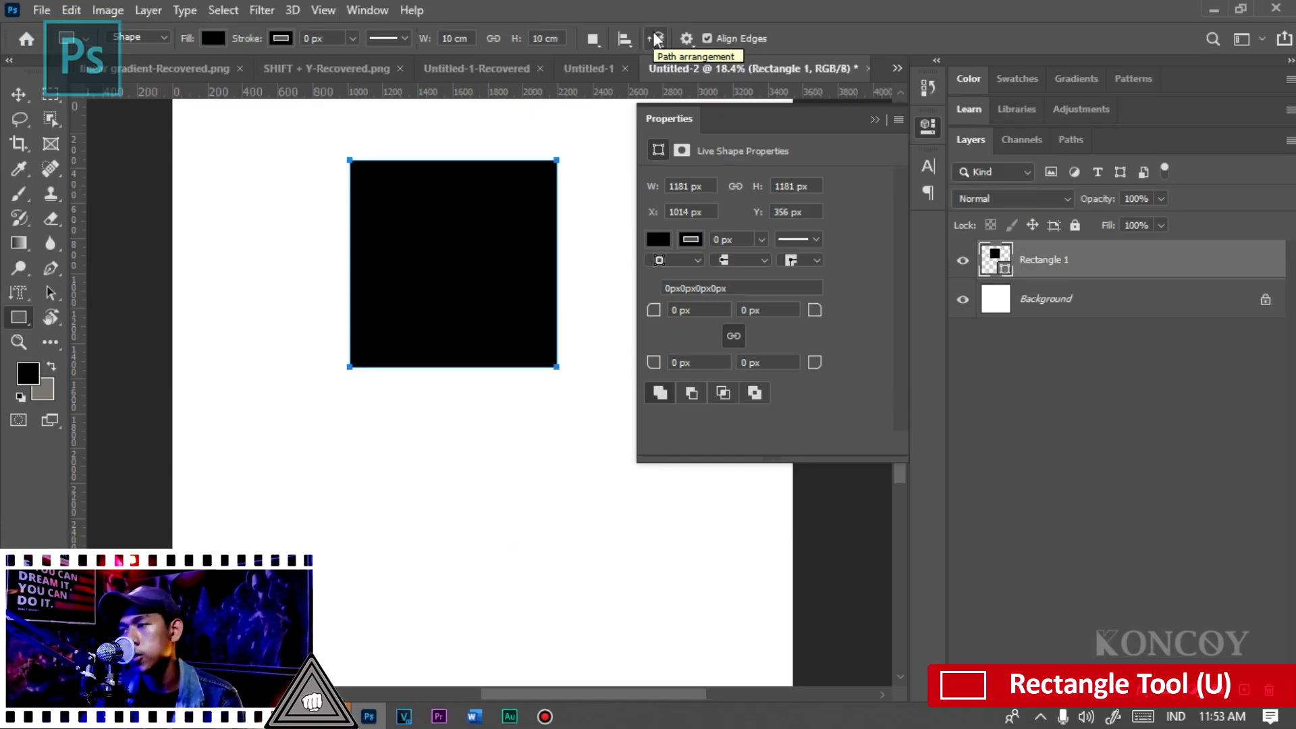
- Move the black square down and to the left with the Move tool
key("v")
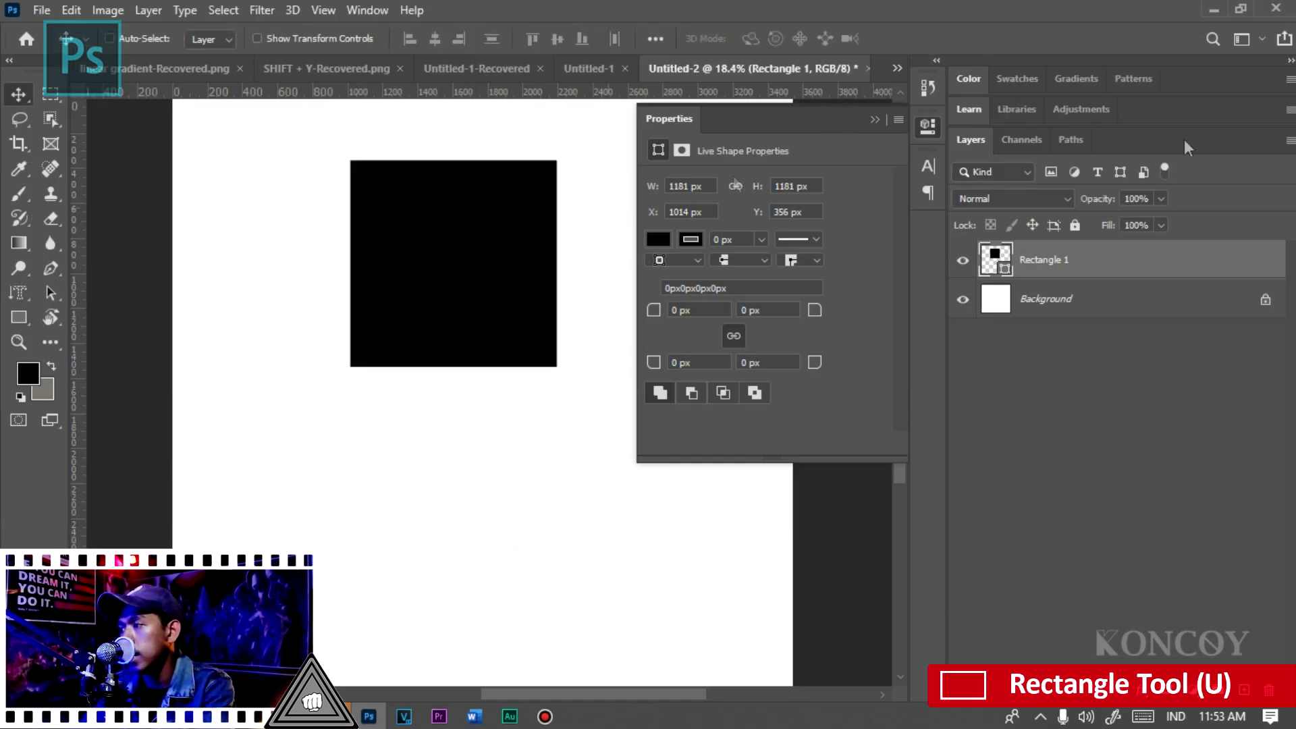
left_click_drag(498, 254, 484, 278)
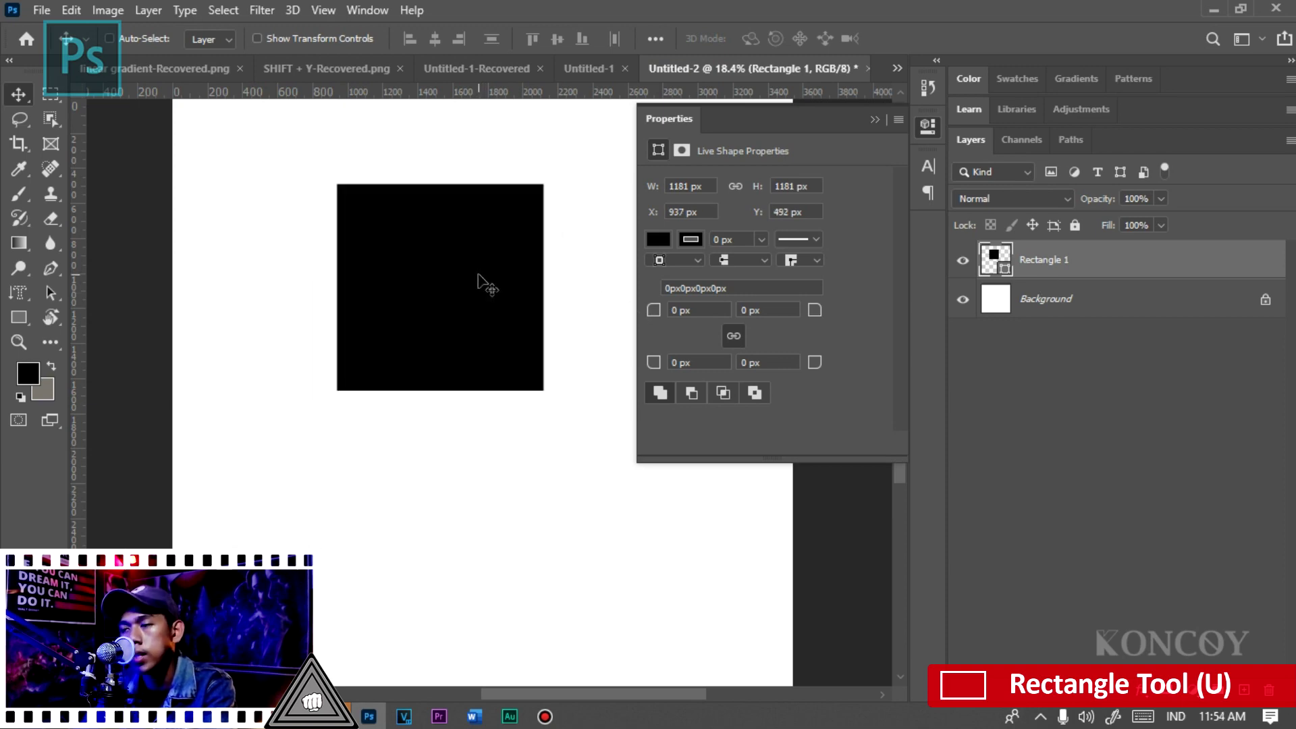
key("ctrl")
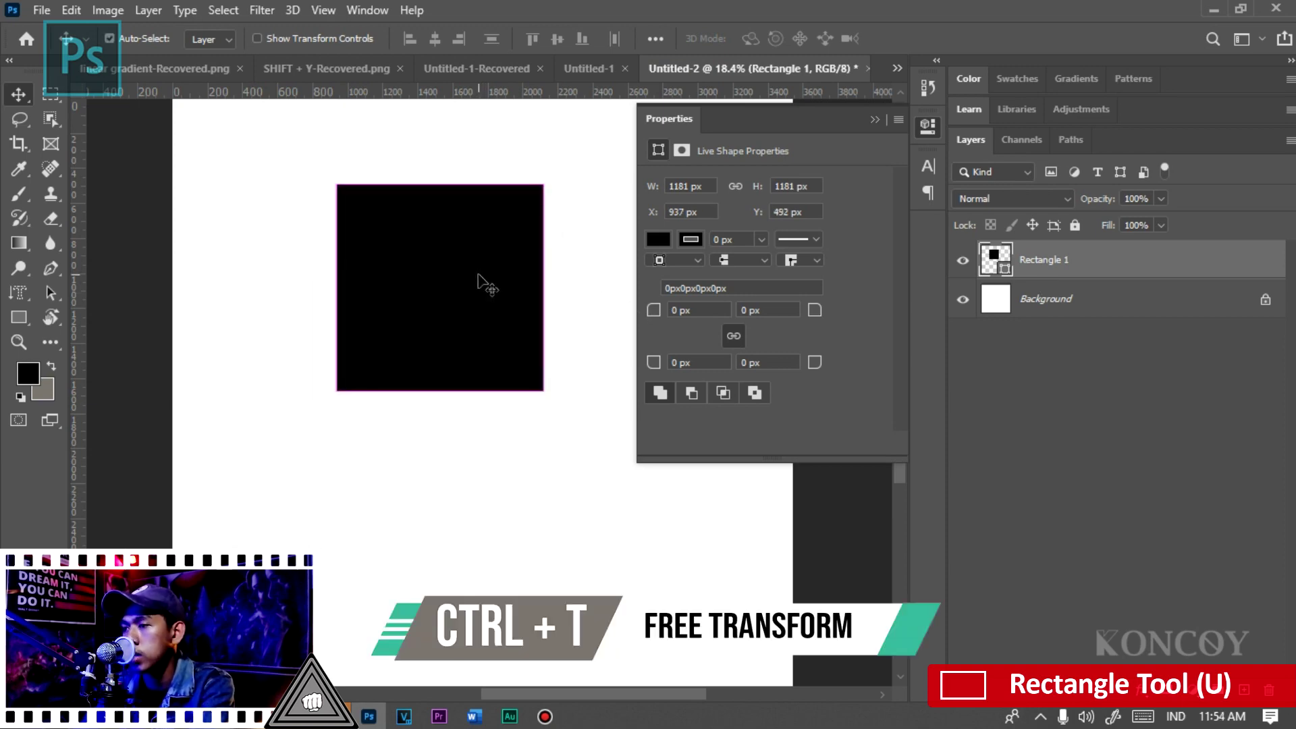
key("ctrl+t")
key("Escape")
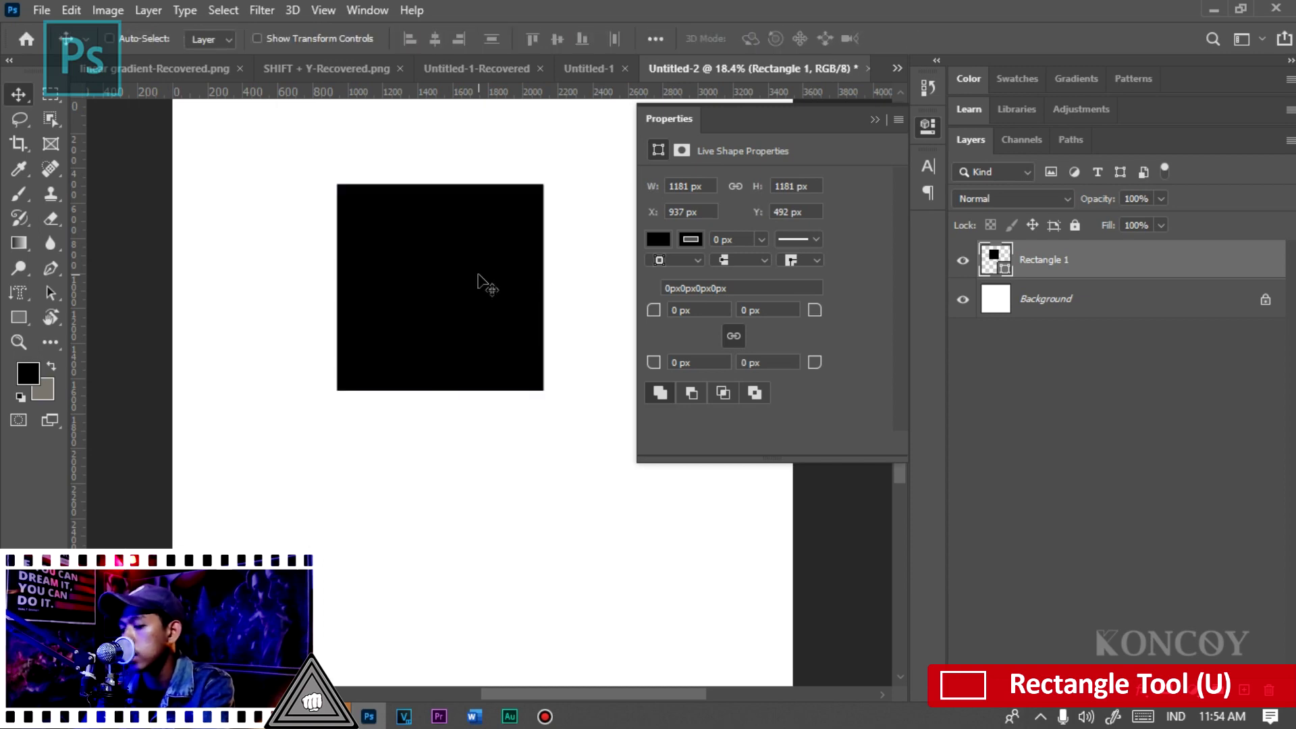
key("u")
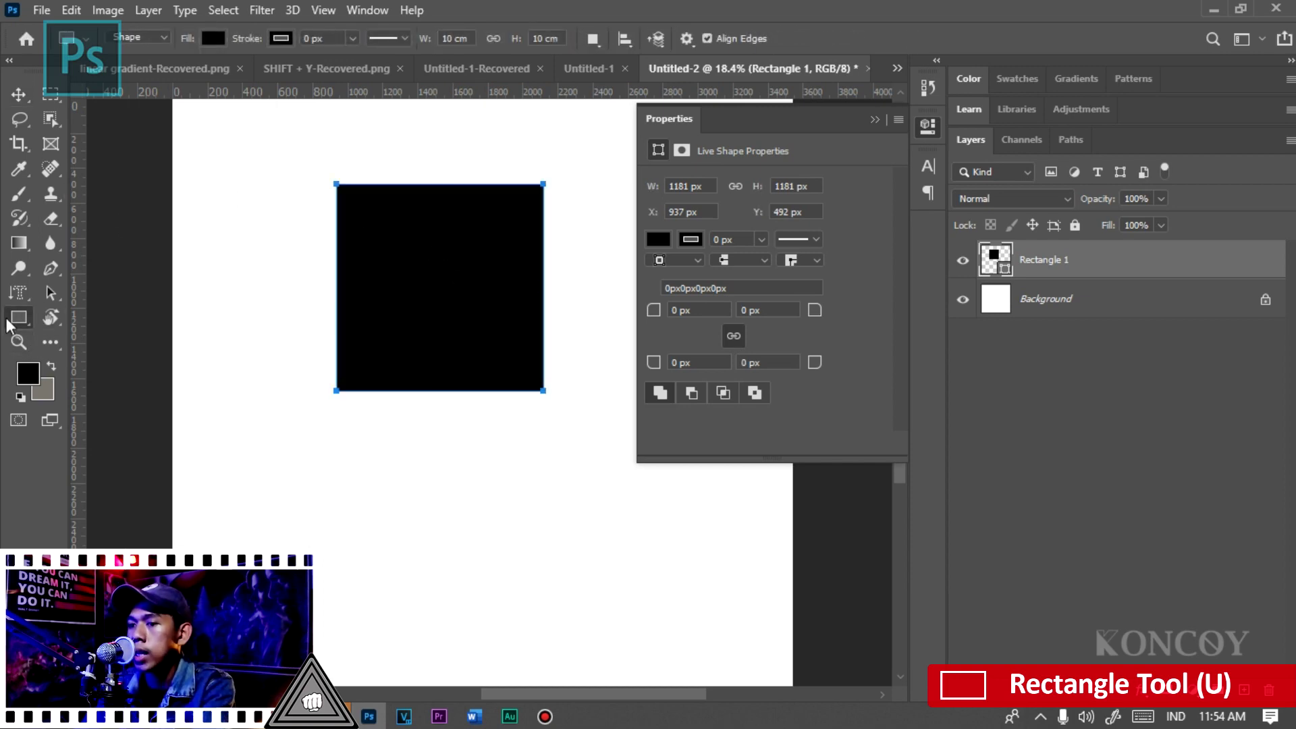
- Use New Guides From Shape to place guides on the square's four edges
right_click(531, 239)
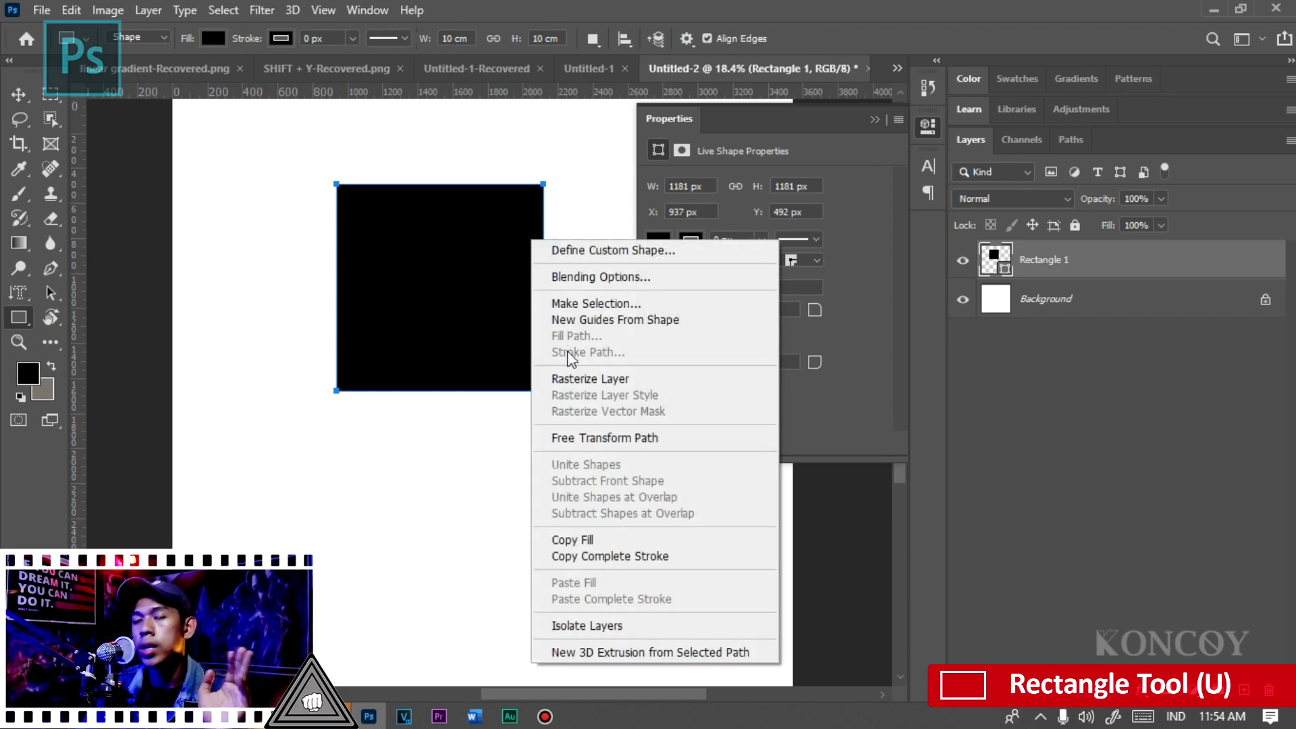
left_click(597, 318)
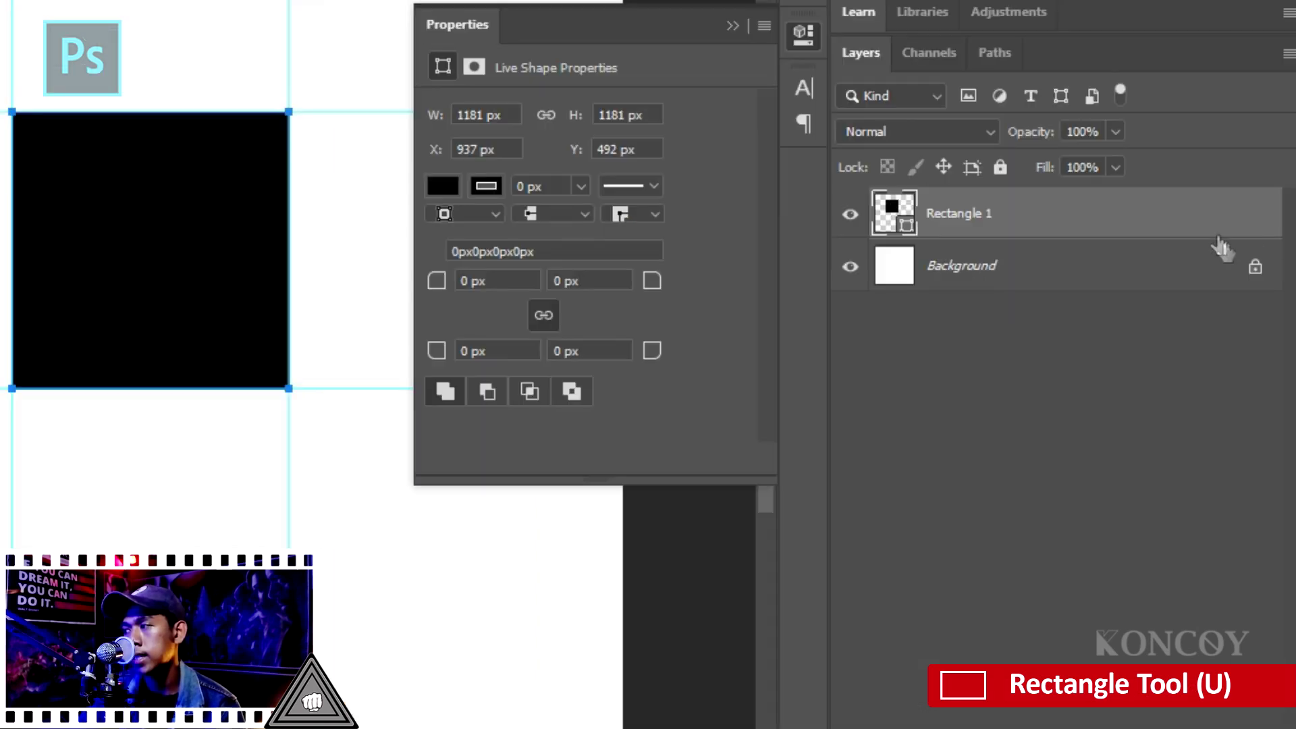
right_click(1233, 264)
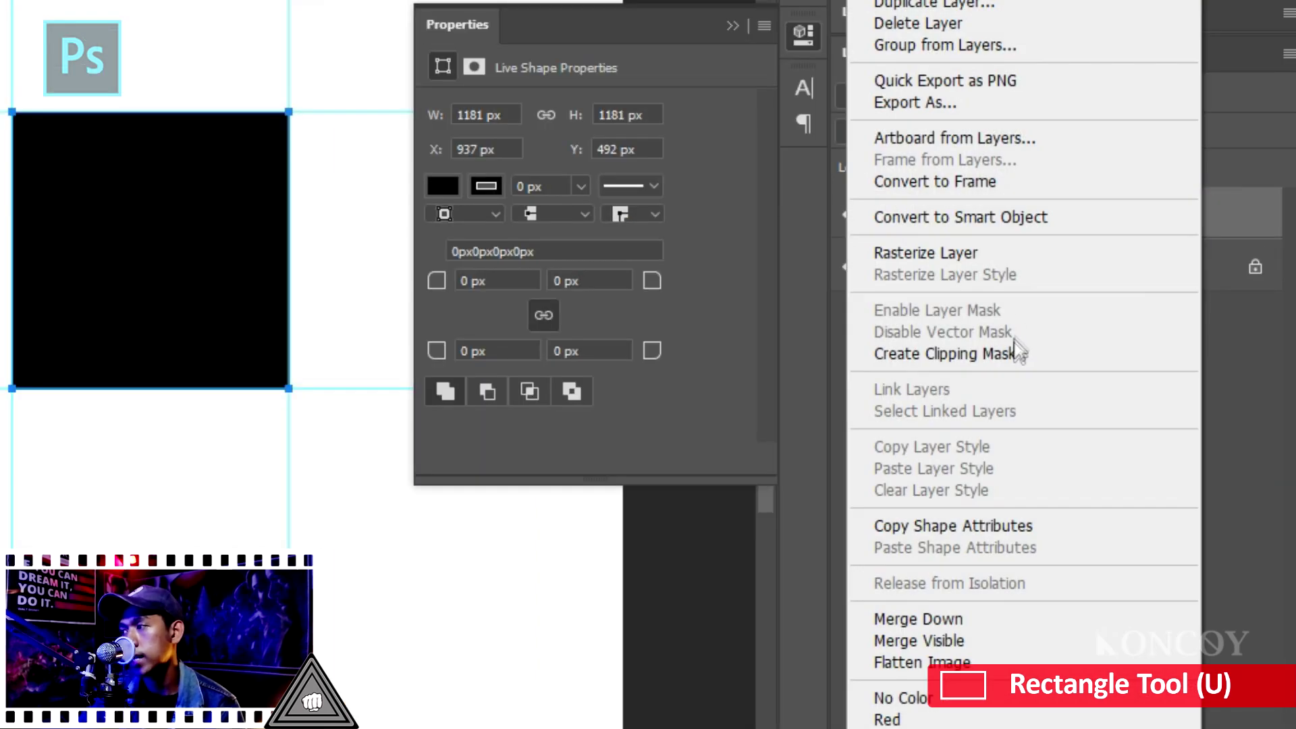
left_click(970, 221)
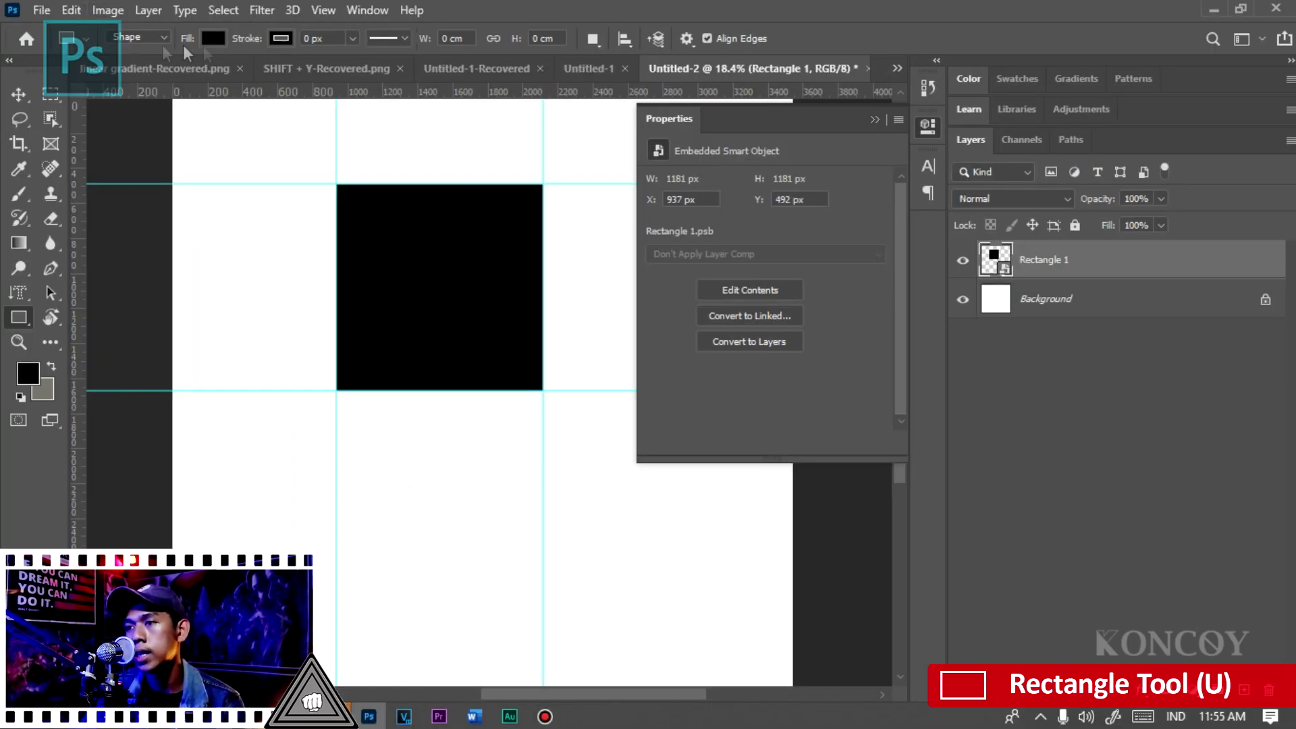
left_click(213, 38)
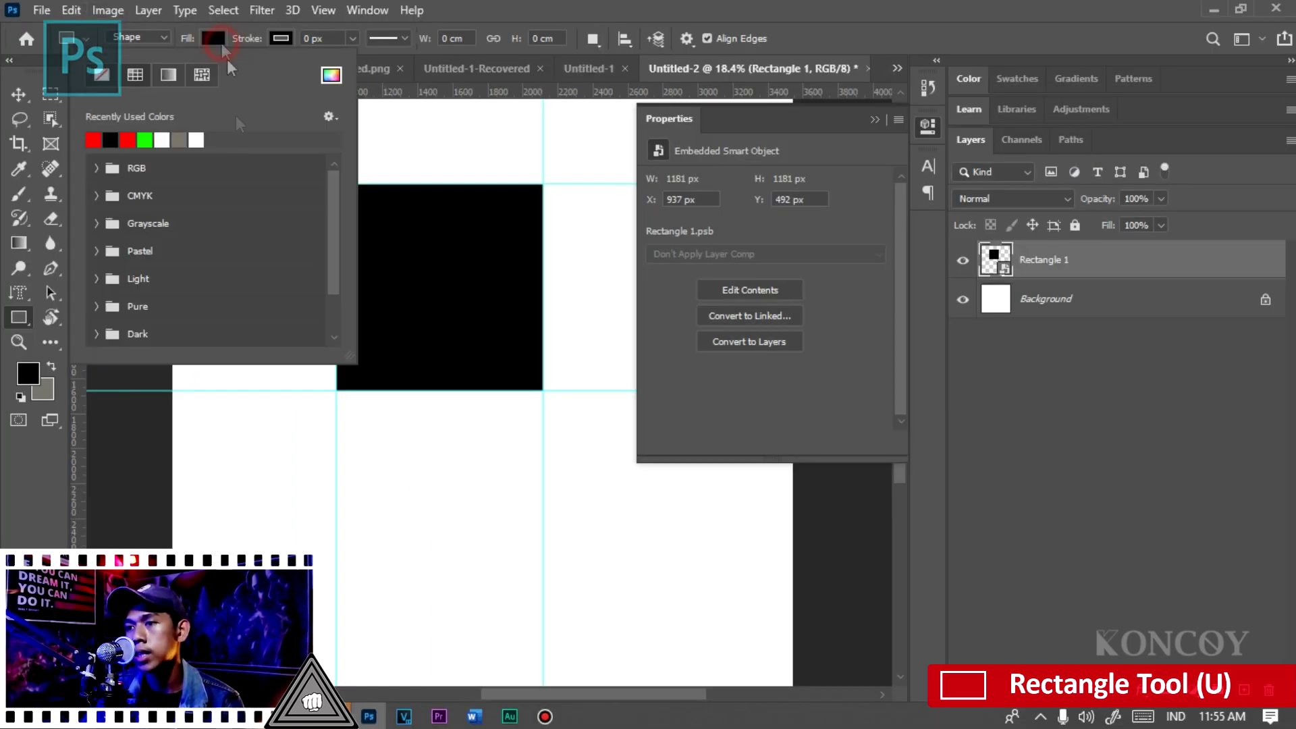
left_click(178, 139)
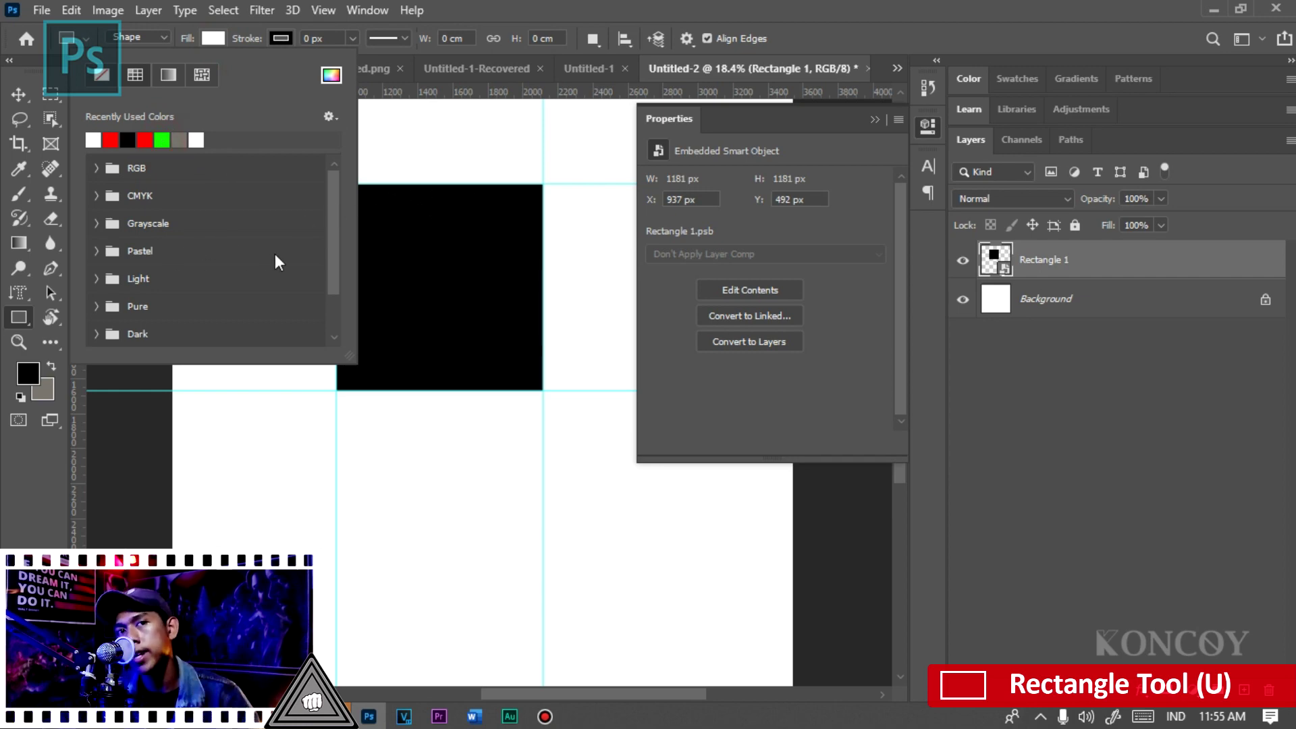
key("ctrl+z")
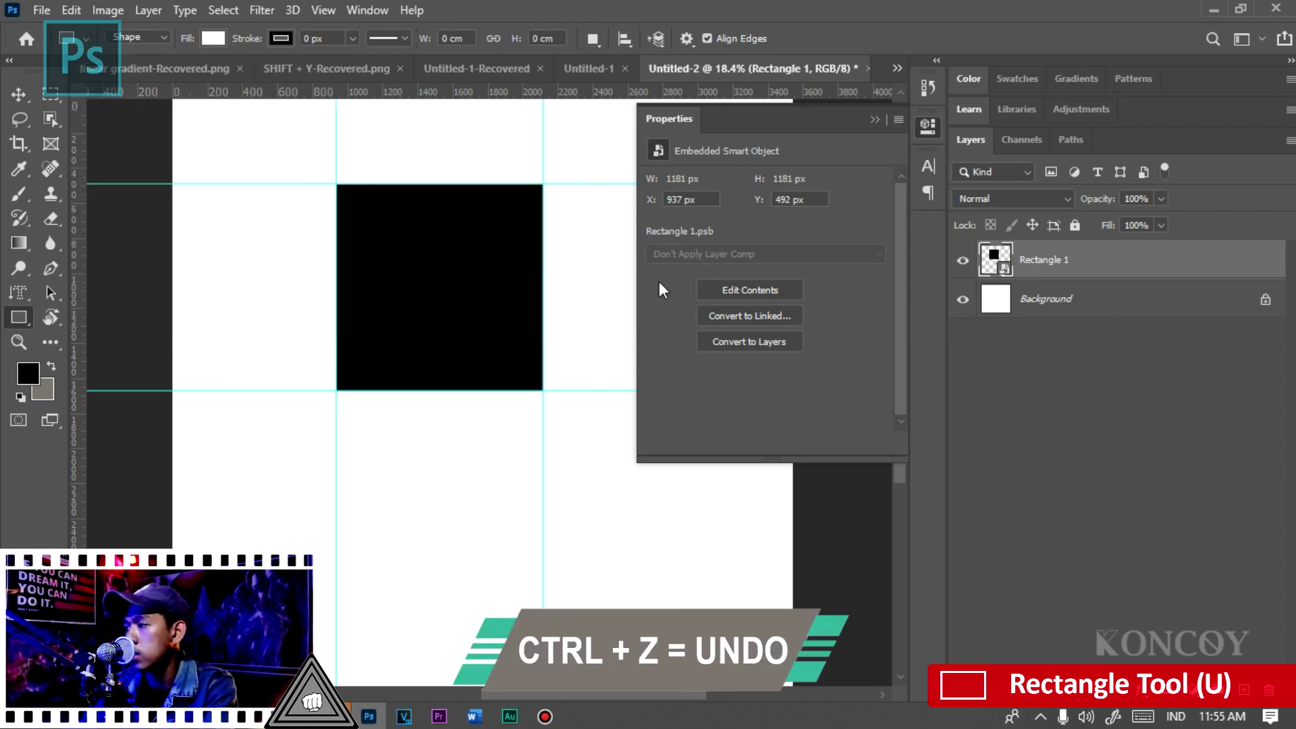
right_click(1102, 272)
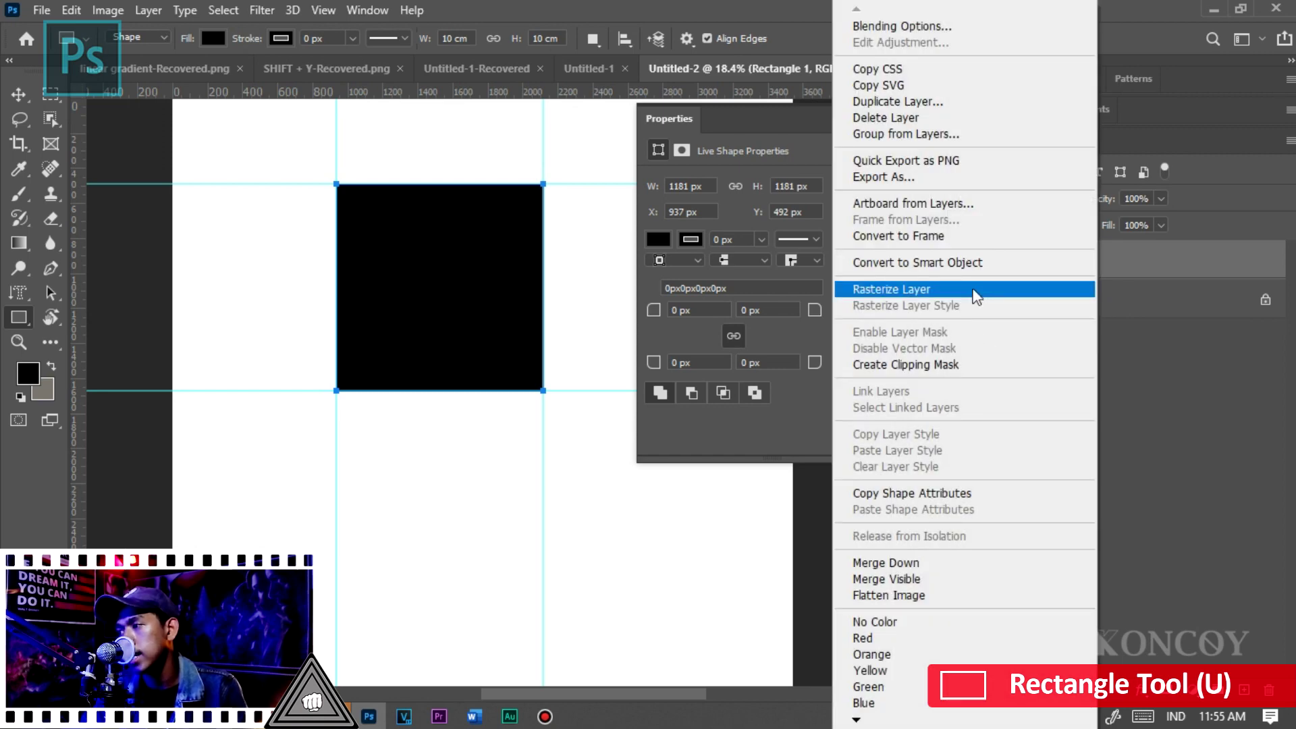
- Rasterize the Rectangle 1 layer into plain pixels
left_click(977, 290)
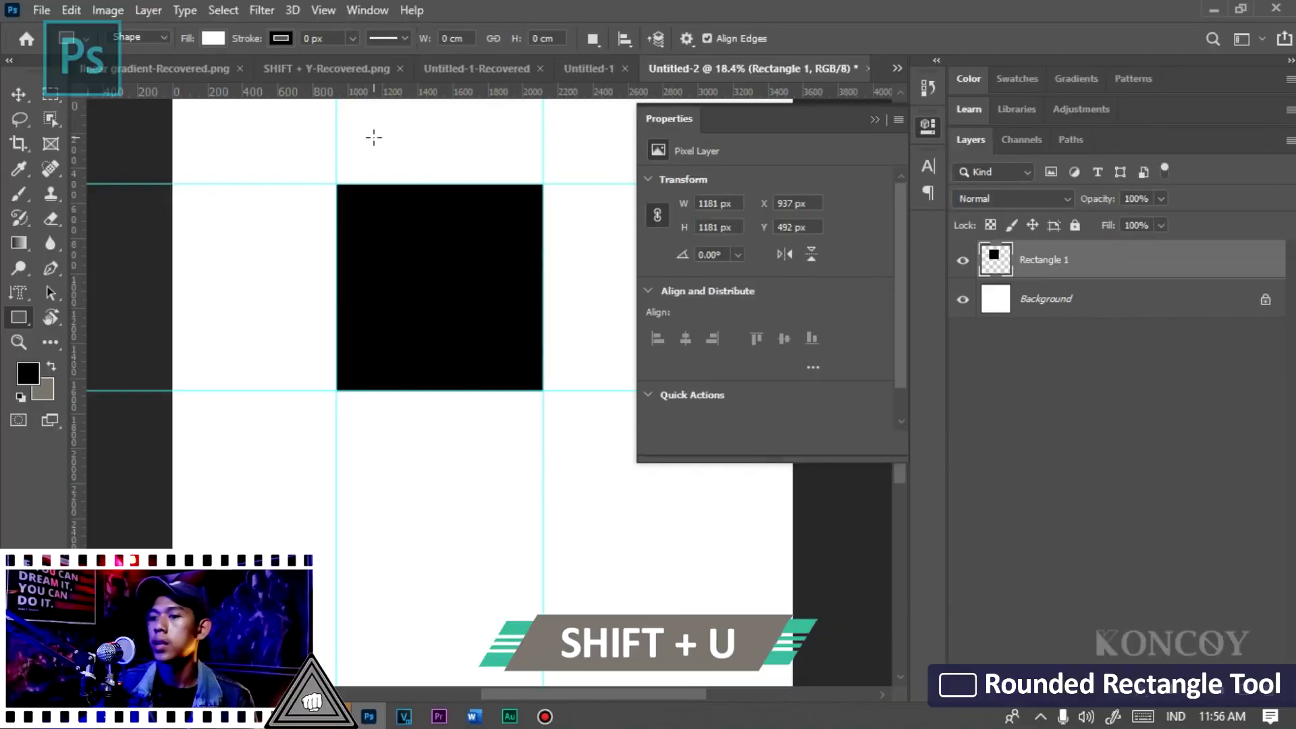
- Switch to the Rounded Rectangle tool with its 10 px corner radius
key("shift+u")
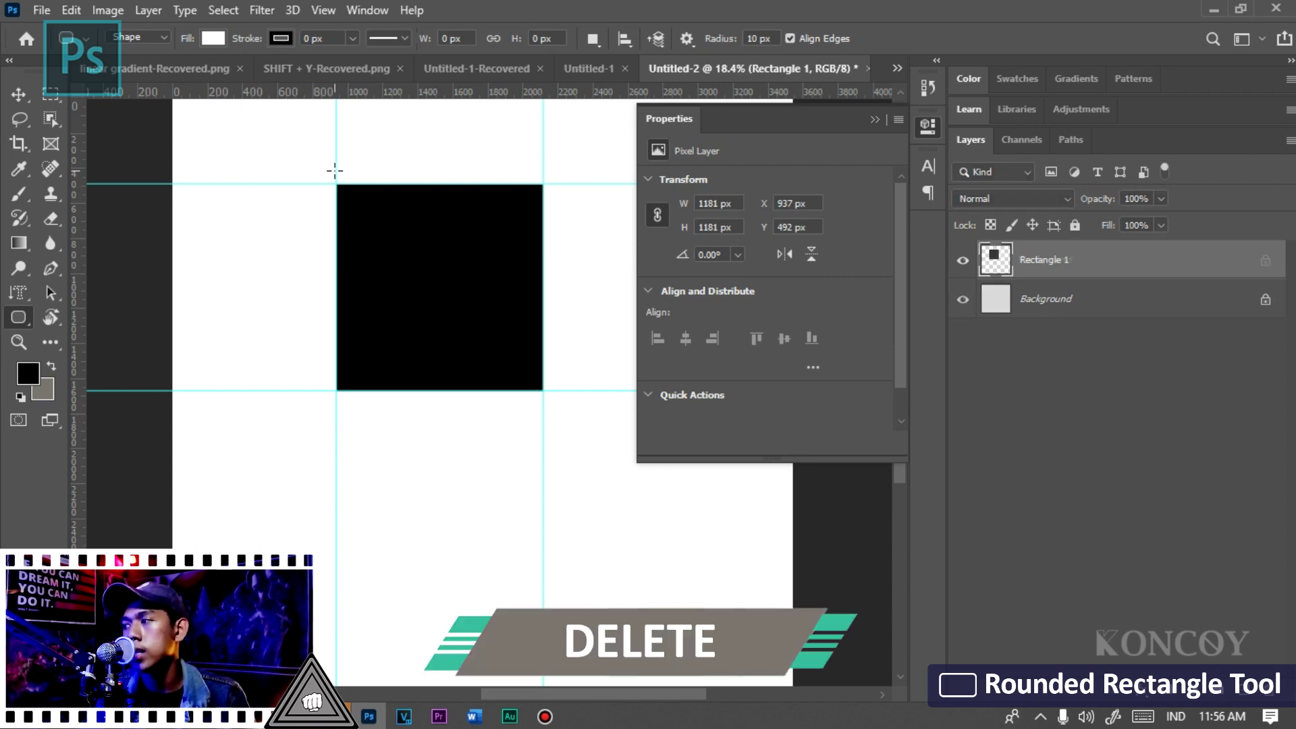
- Delete the square and draw a large black-filled rounded rectangle near the upper left
key("Delete")
left_click_drag(255, 252, 493, 447)
left_click(212, 38)
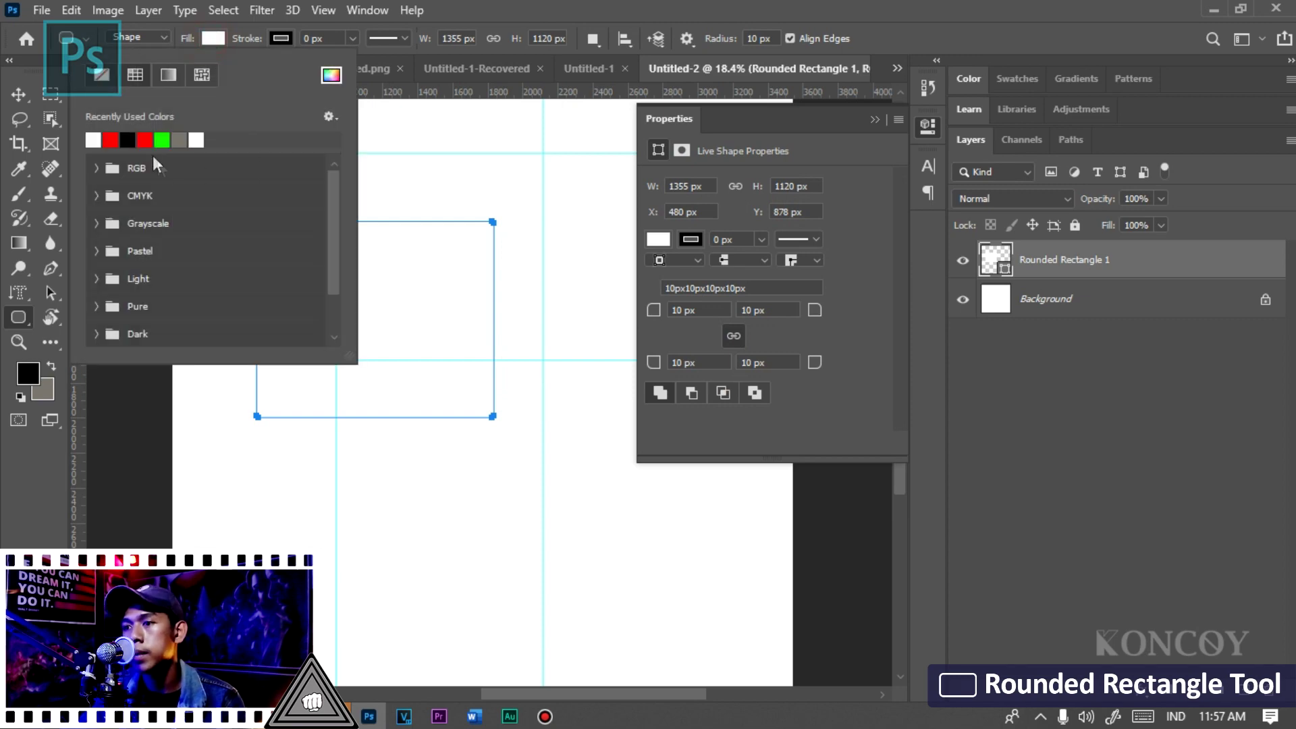
left_click(127, 140)
left_click(469, 255)
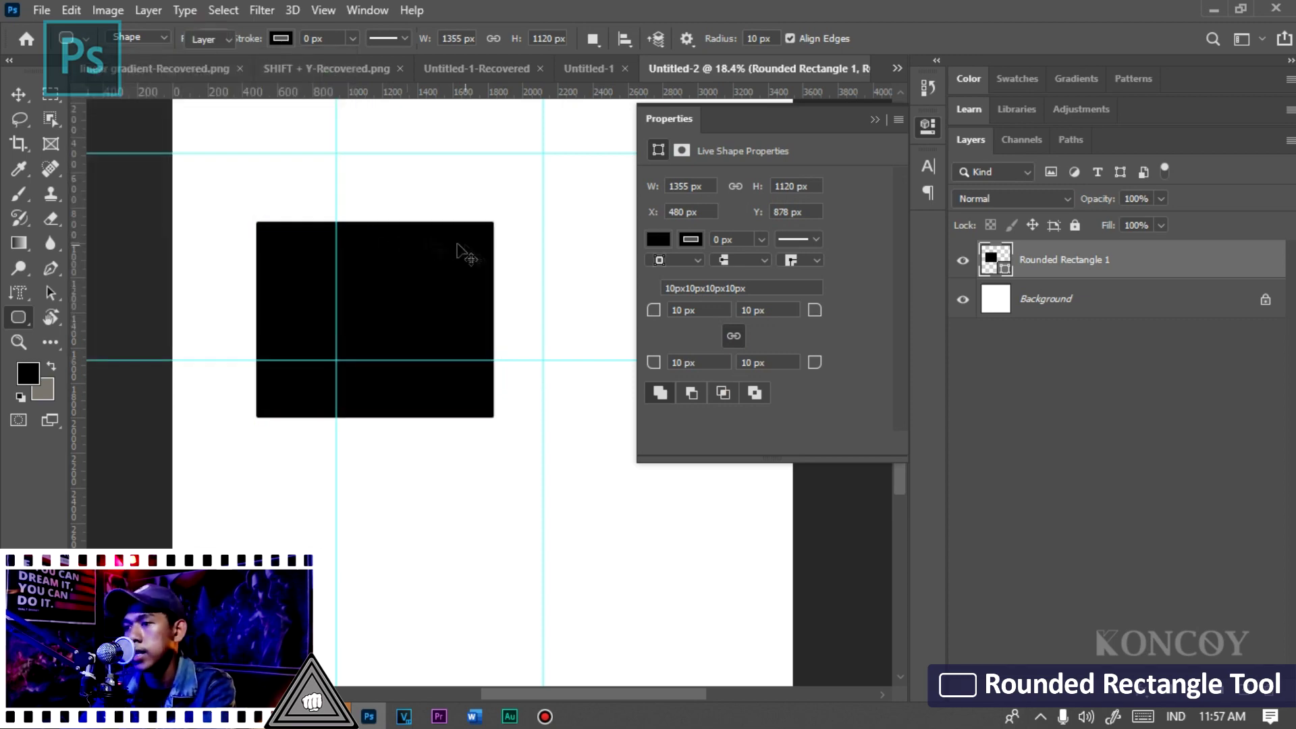
- Zoom in and out to inspect the rounded rectangle's slightly curved 10 px corners
key("v")
scroll(255, 222, "up", 2)
scroll(277, 233, "up", 2)
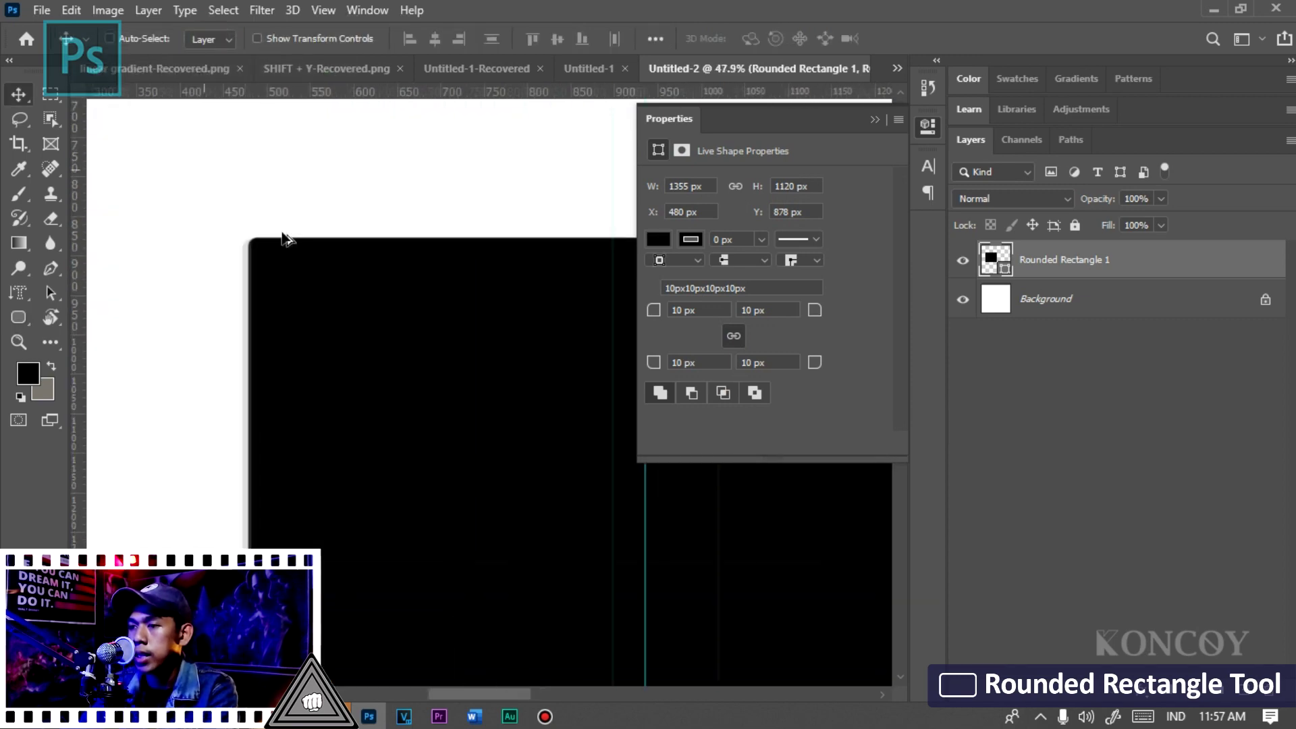
scroll(283, 236, "up", 3)
scroll(243, 244, "up", 3)
scroll(230, 240, "up", 3)
scroll(232, 232, "up", 3)
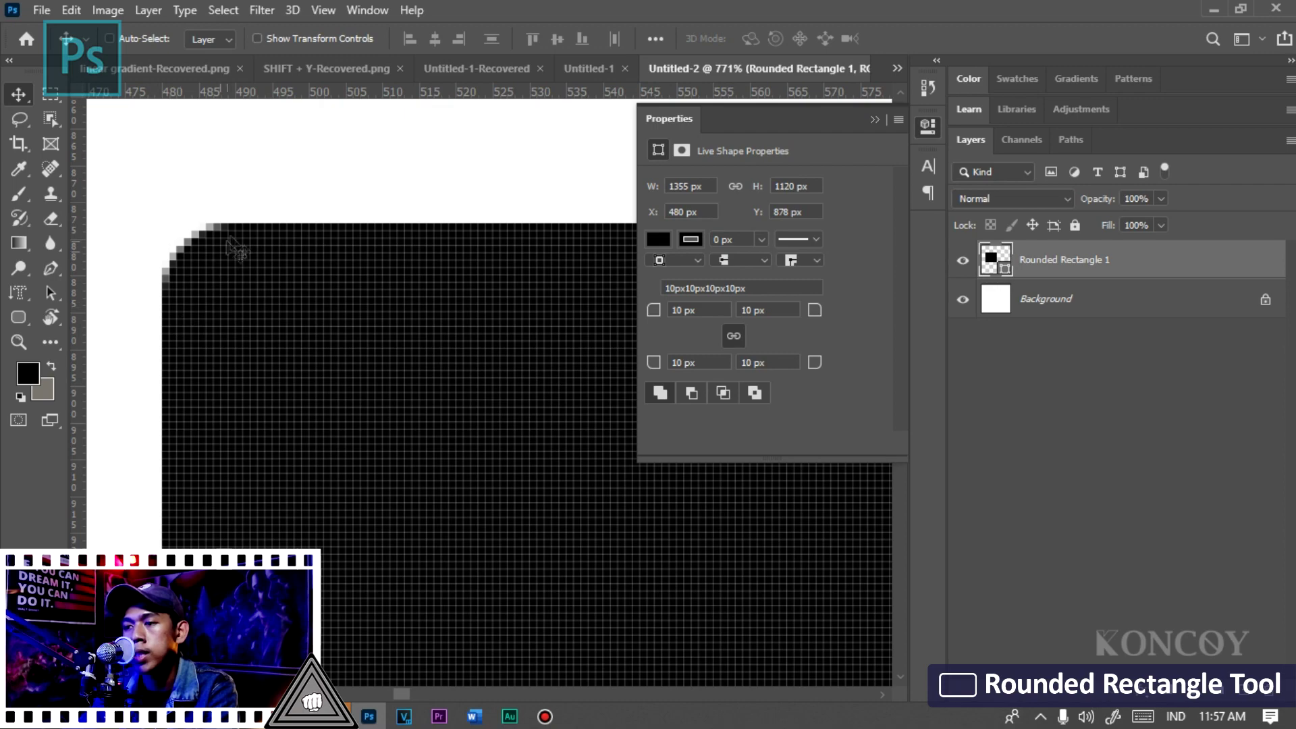
scroll(203, 331, "down", 1)
scroll(203, 331, "down", 1)
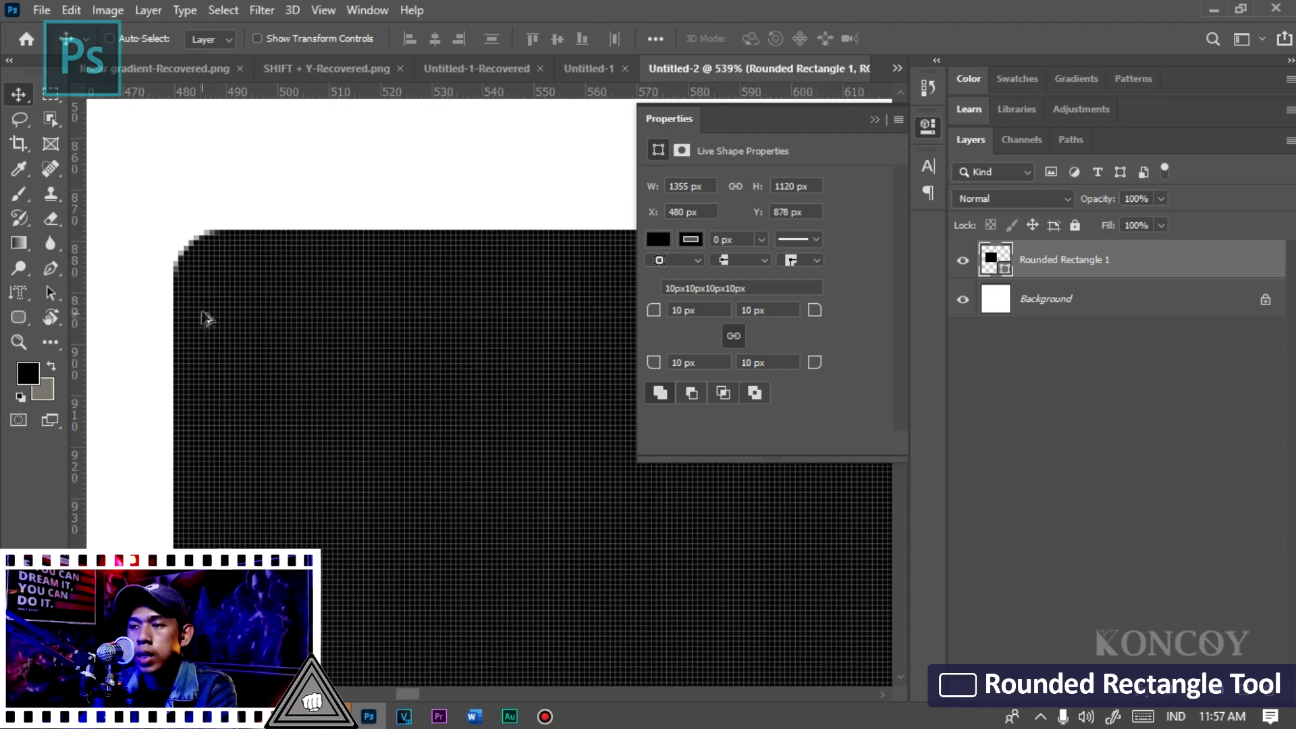
scroll(202, 320, "down", 1)
scroll(148, 324, "down", 1)
scroll(155, 328, "up", 2)
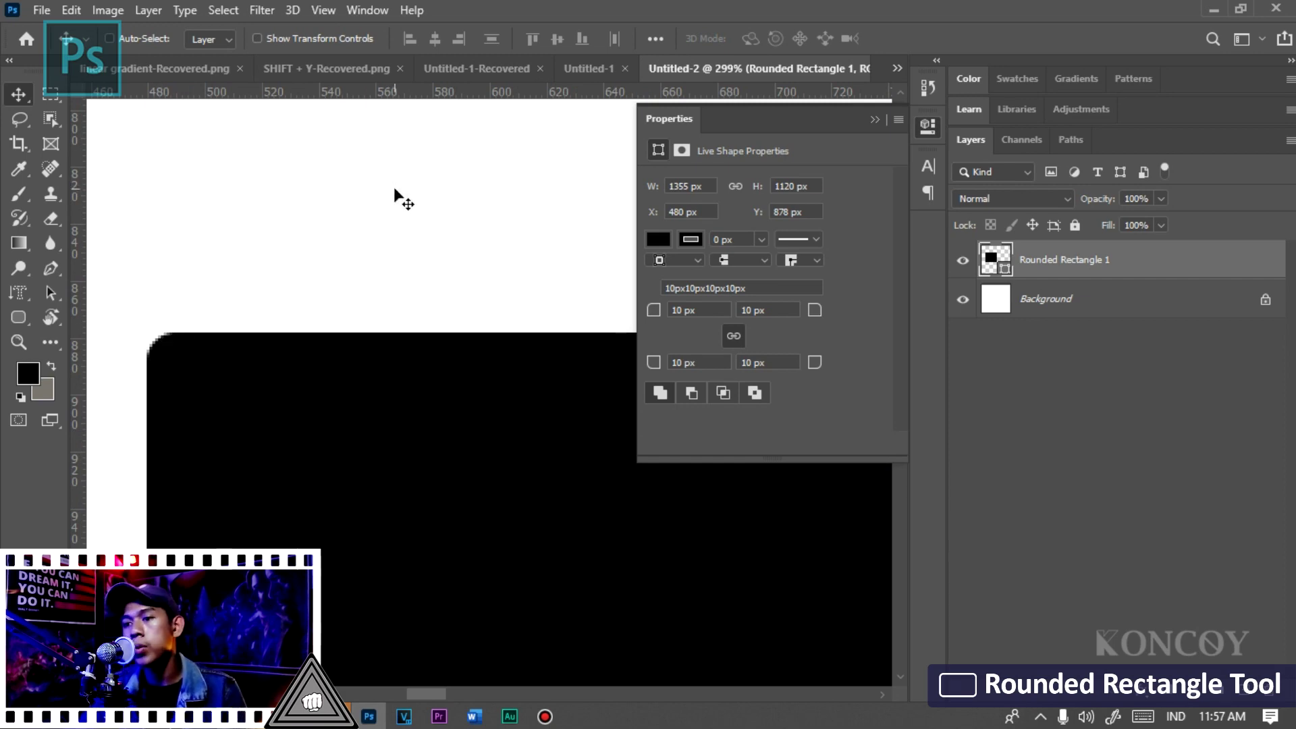
key("u")
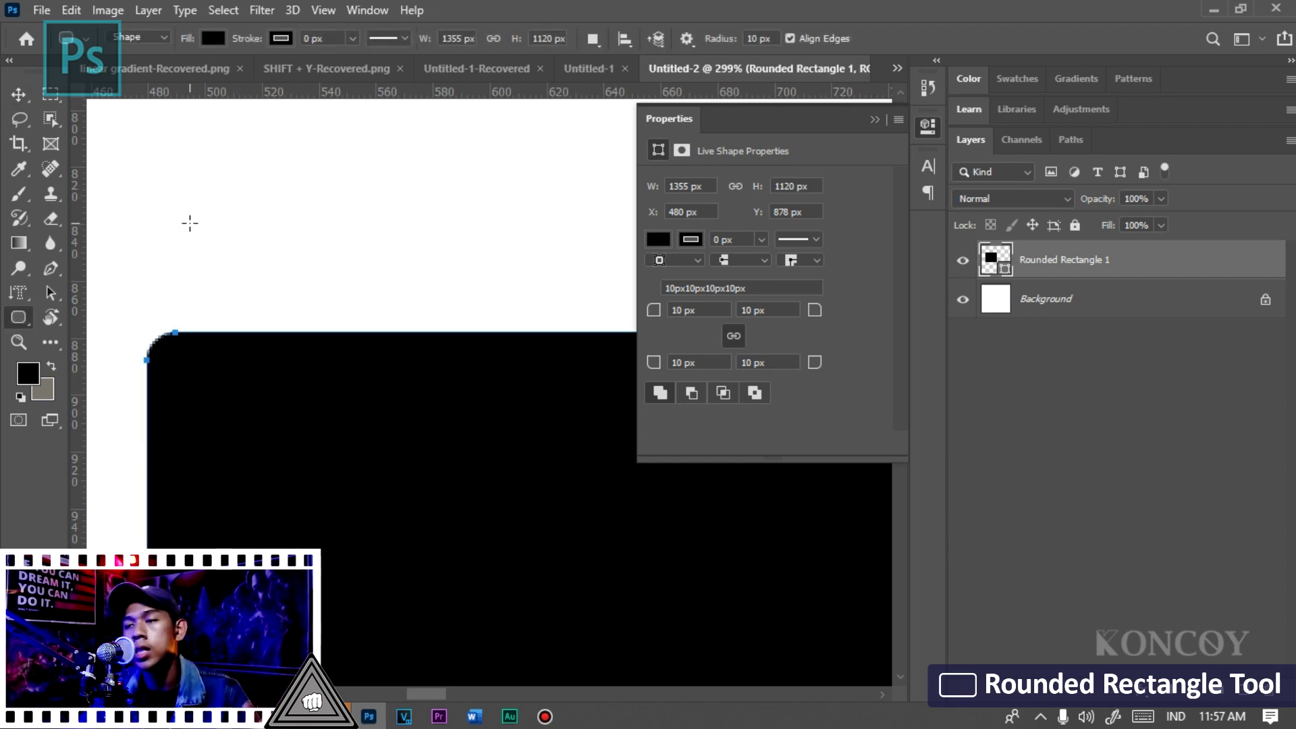
- Set the corner radius to 80 px, test-draw a pill shape, then undo it
left_click(130, 38)
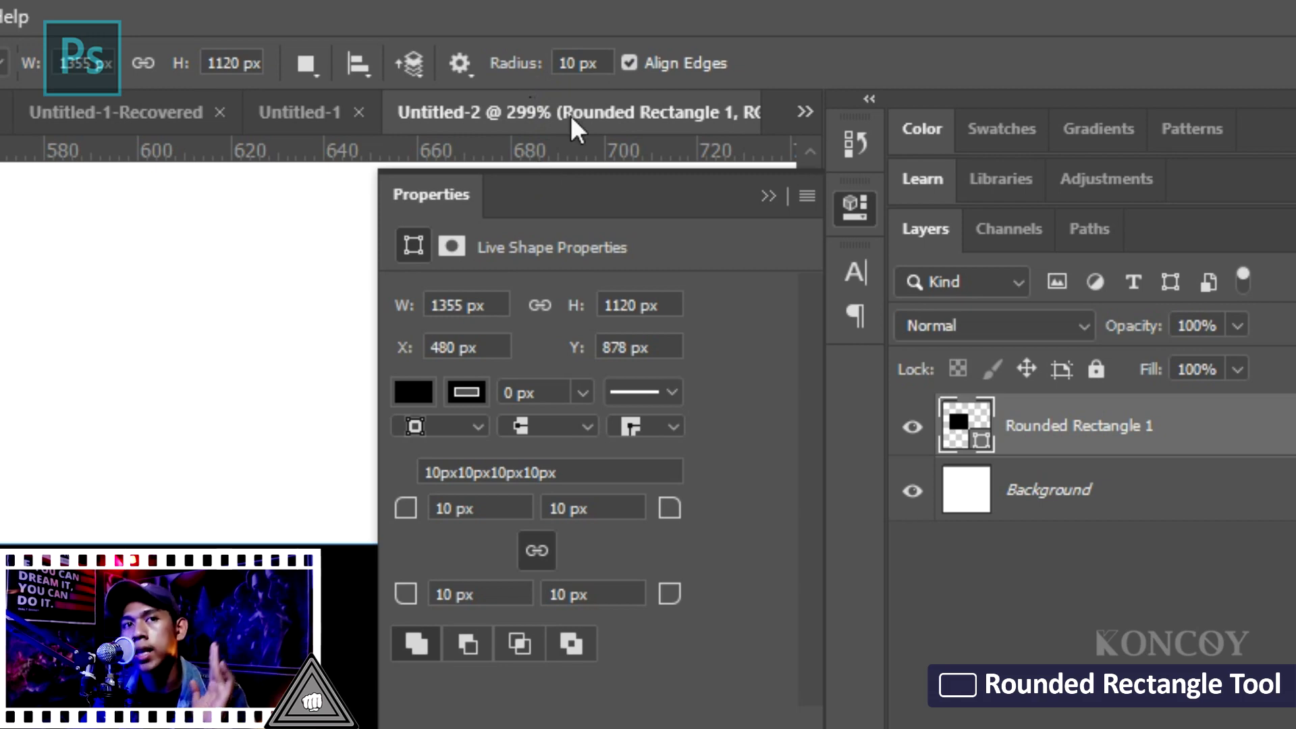
double_click(569, 63)
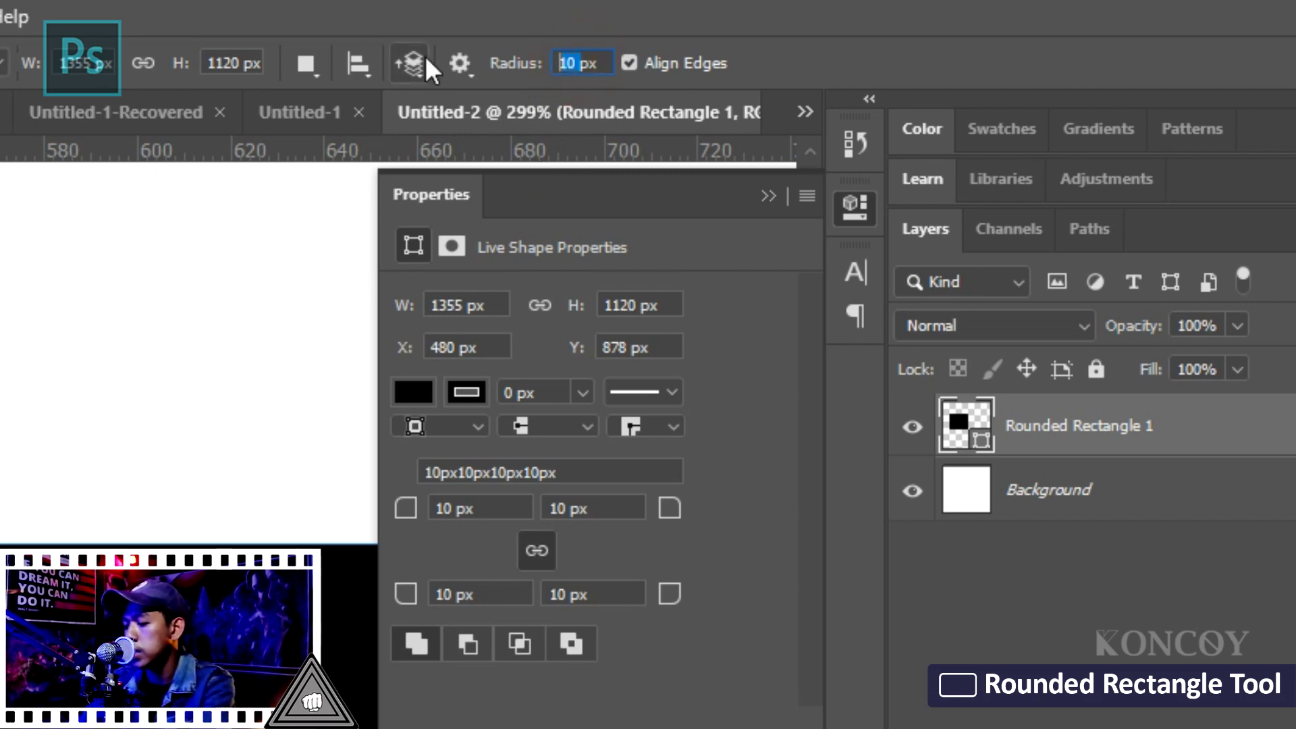
type("80")
key("Return")
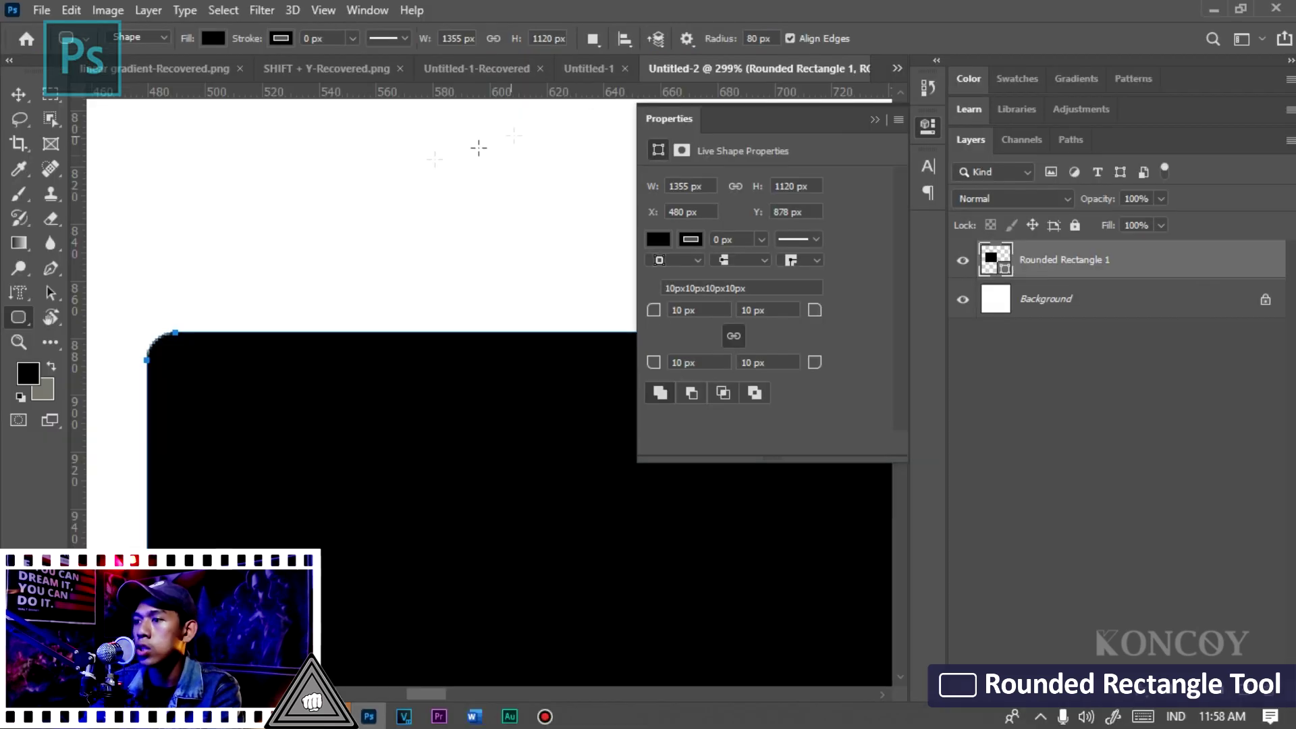
left_click_drag(226, 162, 501, 346)
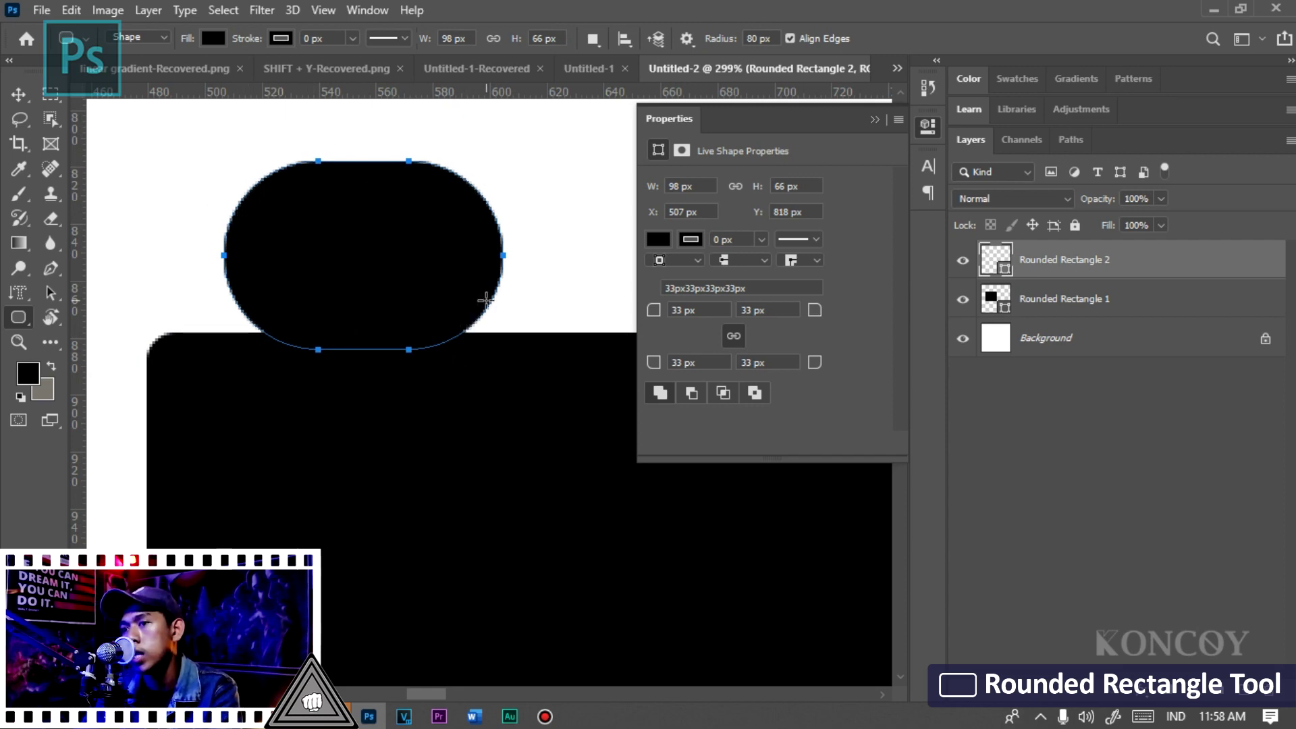
key("ctrl+z")
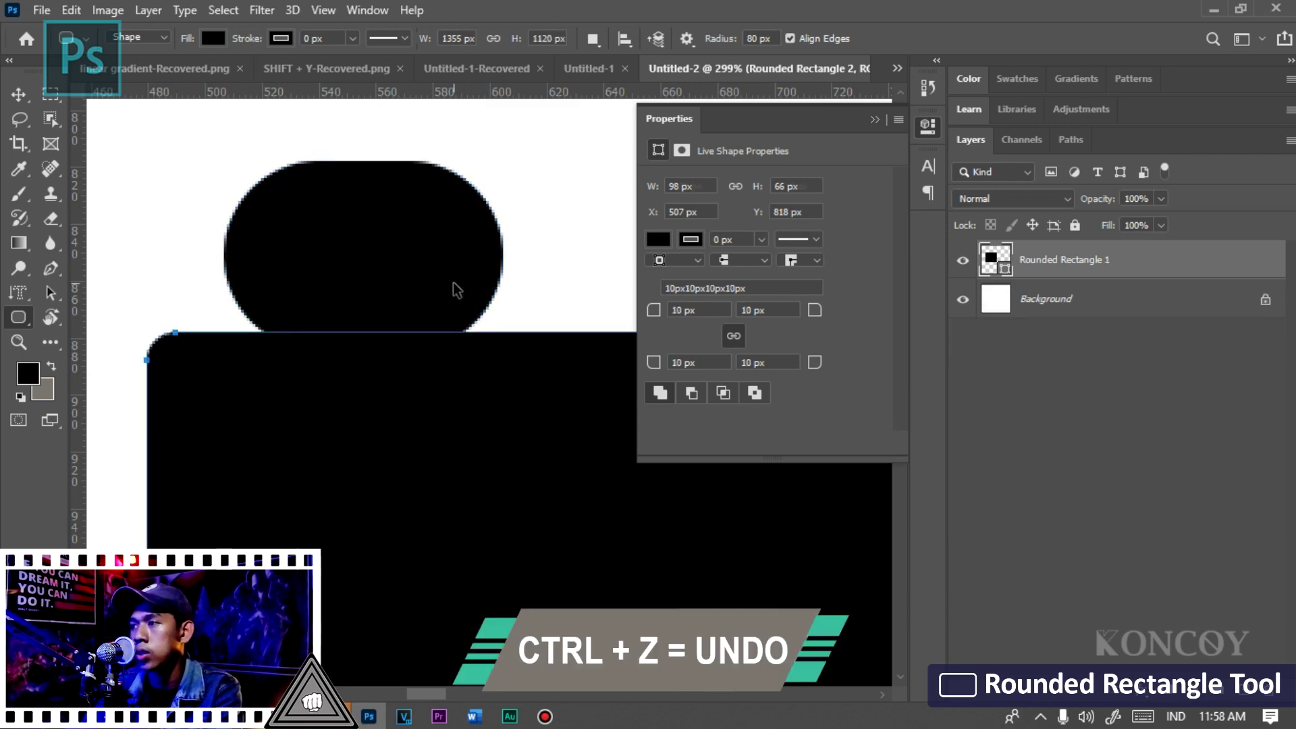
left_click(686, 38)
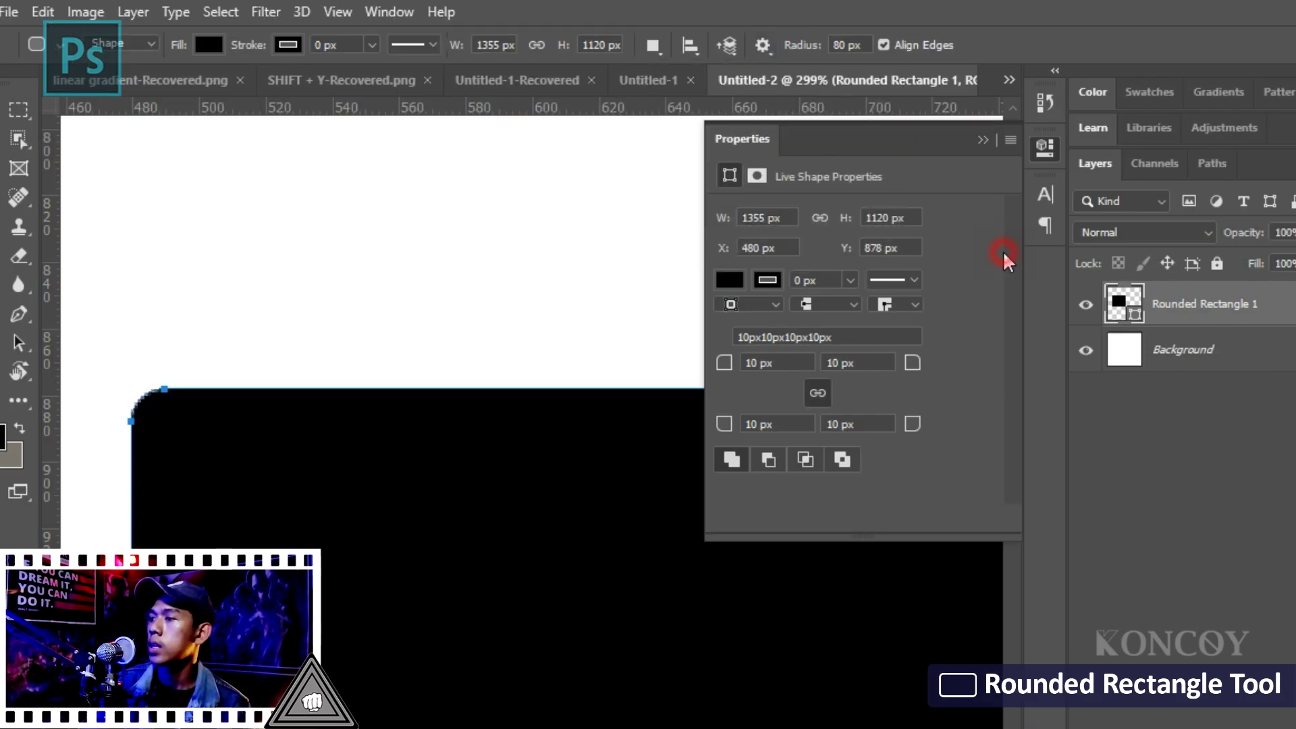
- Unlink the corner radii and set the top-left and top-right corners to 50 px
left_click(395, 10)
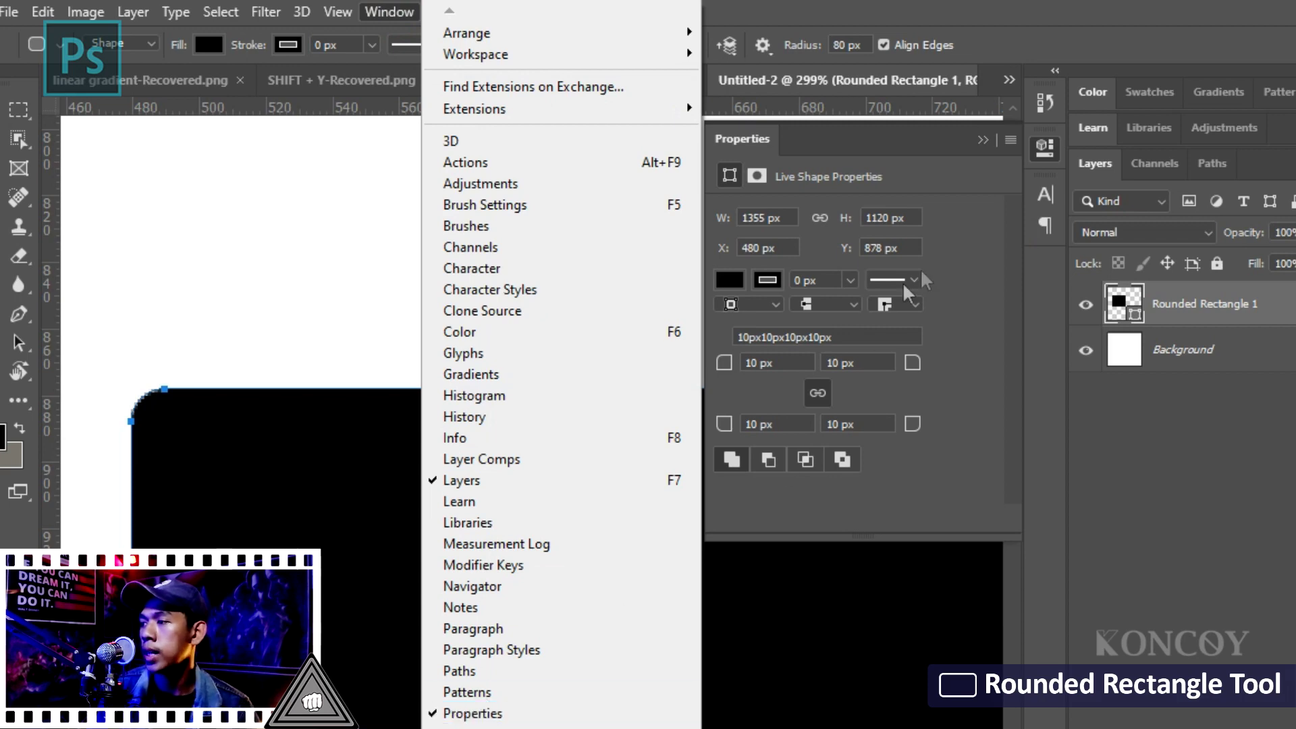
left_click(986, 213)
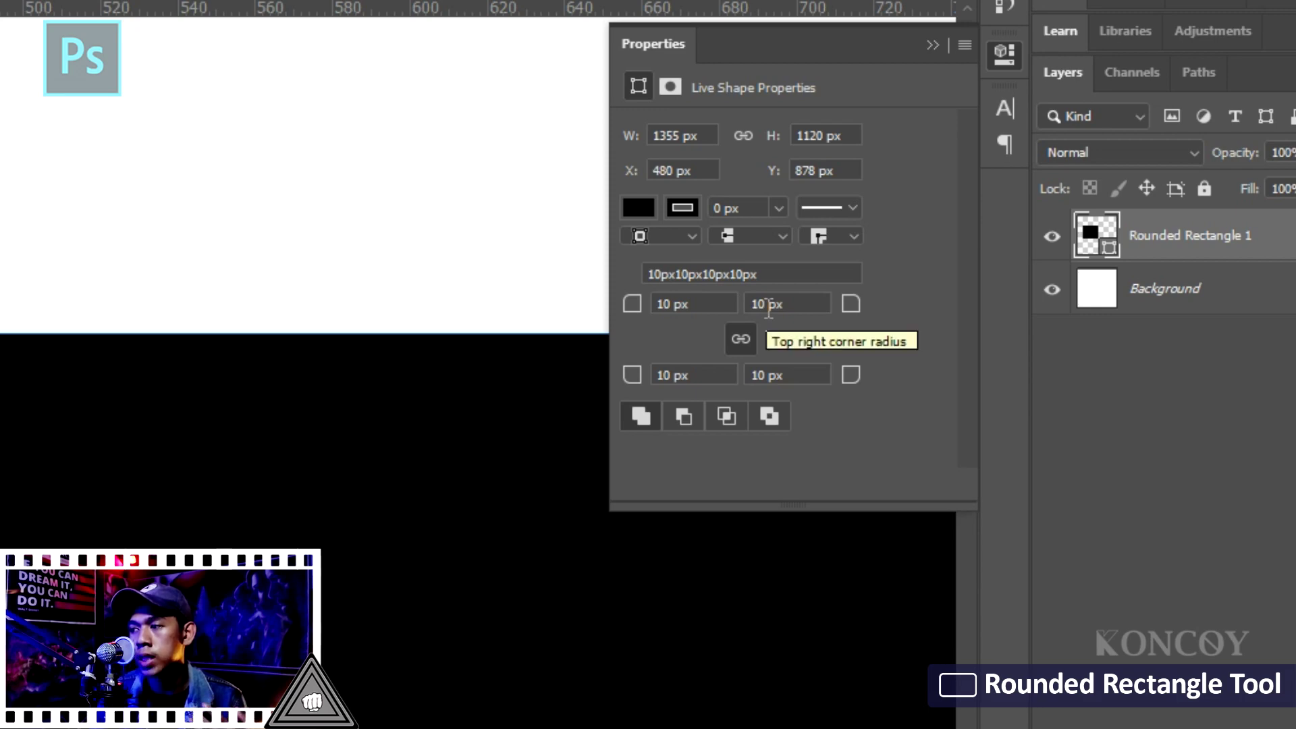
left_click(745, 336)
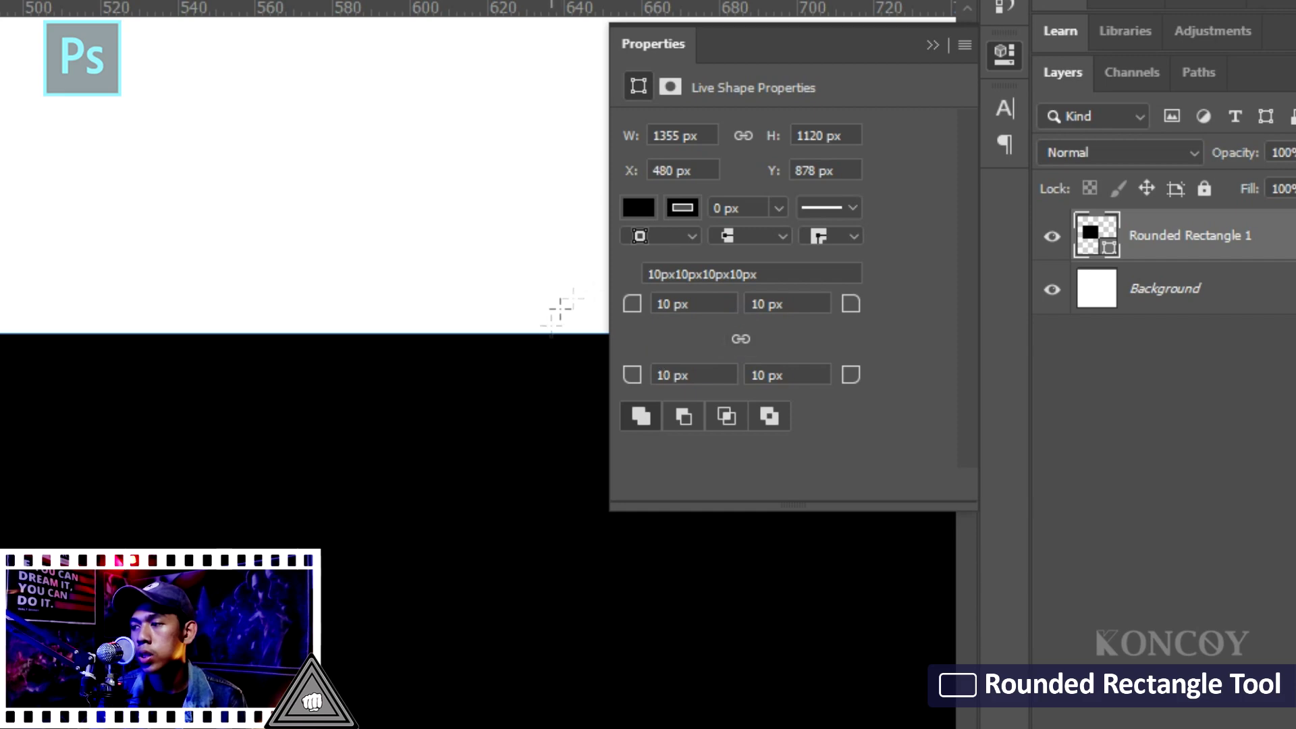
double_click(668, 303)
type("50")
key("Return")
double_click(824, 272)
type("50")
key("Return")
- Zoom in and out to inspect the new 50 px top corners
scroll(255, 150, "down", 5)
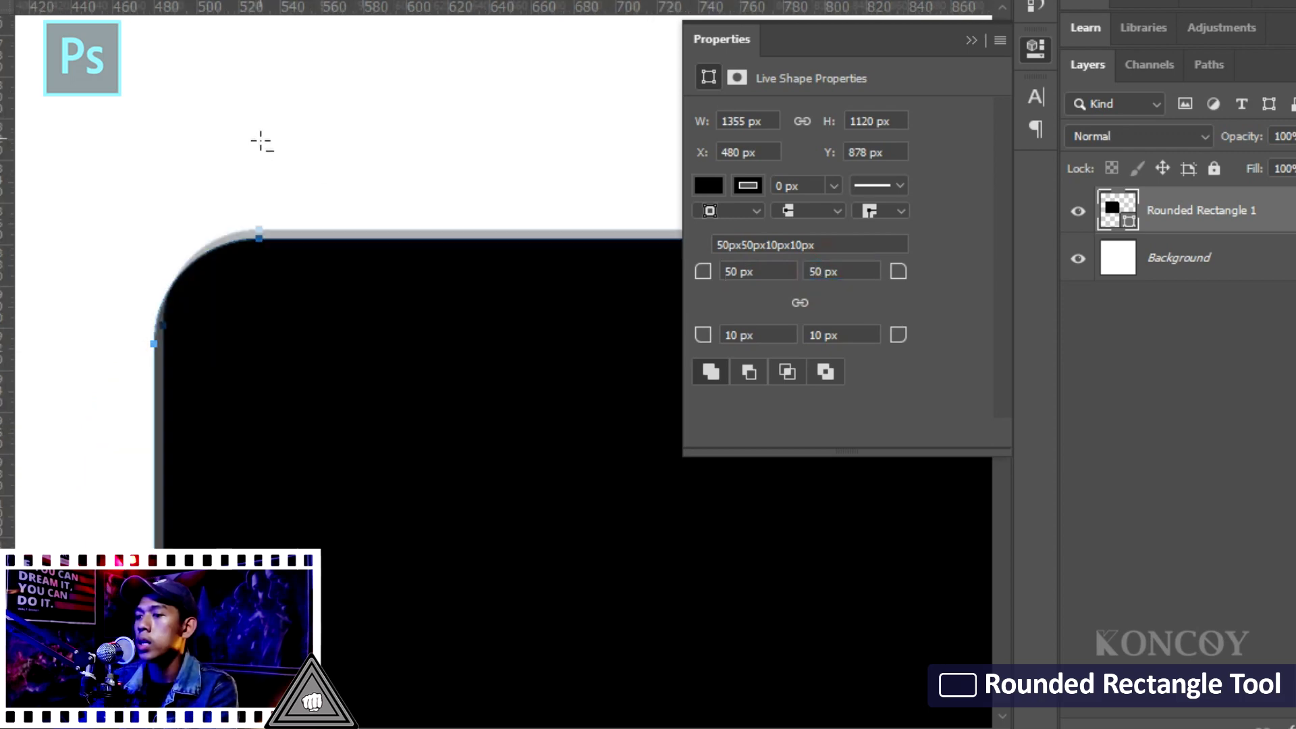
scroll(247, 517, "up", 5)
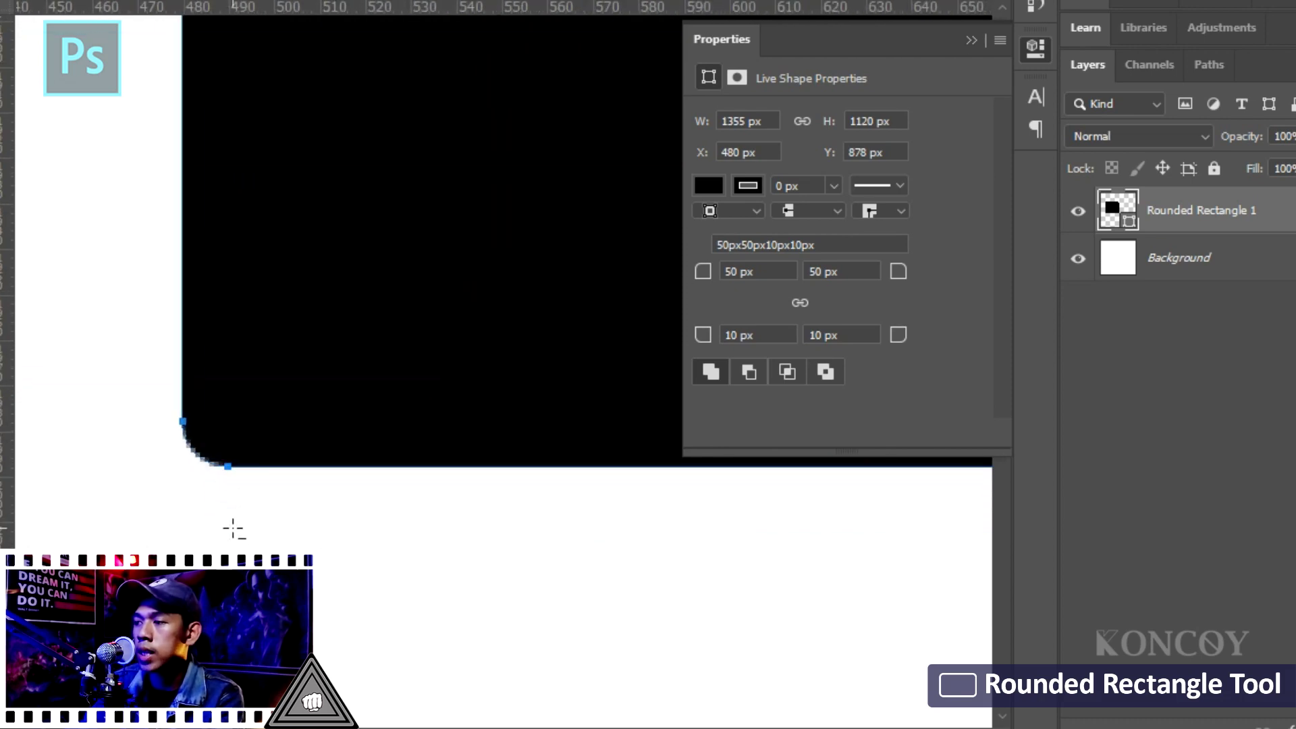
scroll(233, 530, "down", 2)
scroll(238, 515, "down", 2)
scroll(240, 483, "down", 2)
scroll(263, 425, "down", 2)
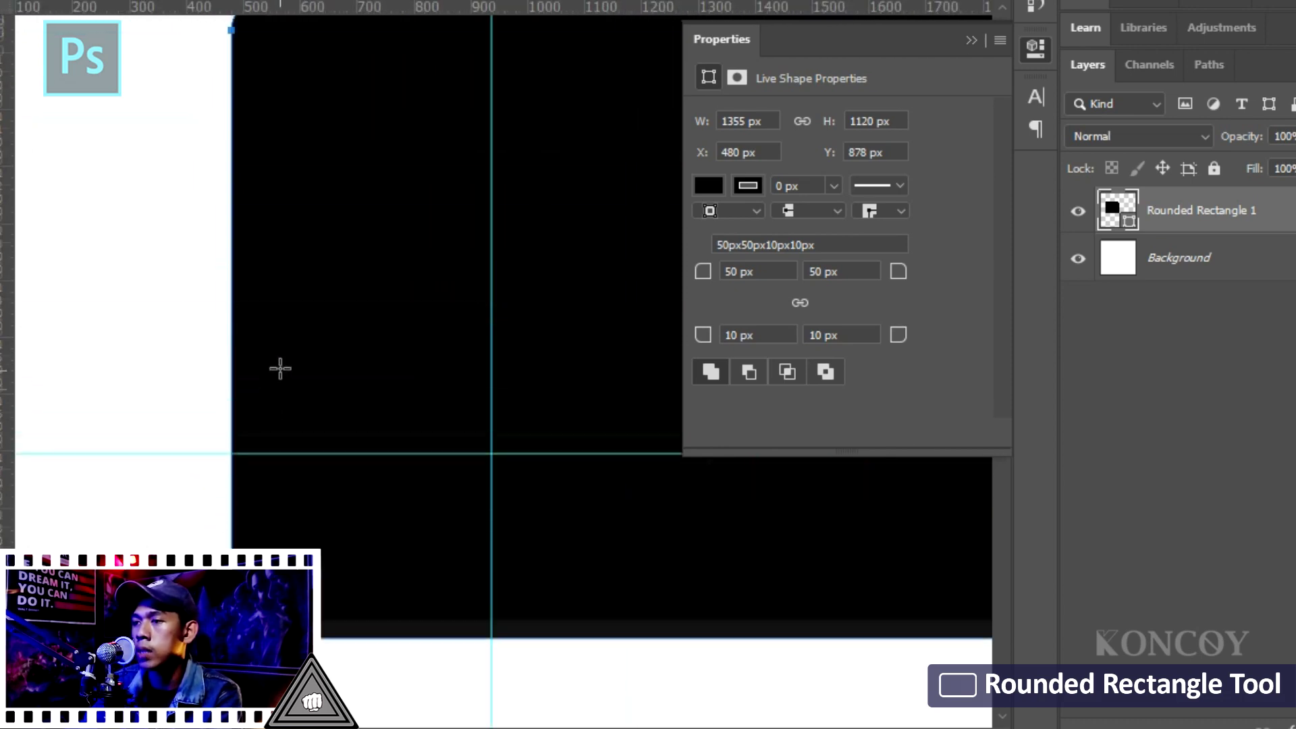
scroll(289, 231, "up", 3)
scroll(288, 232, "up", 2)
scroll(209, 249, "up", 1)
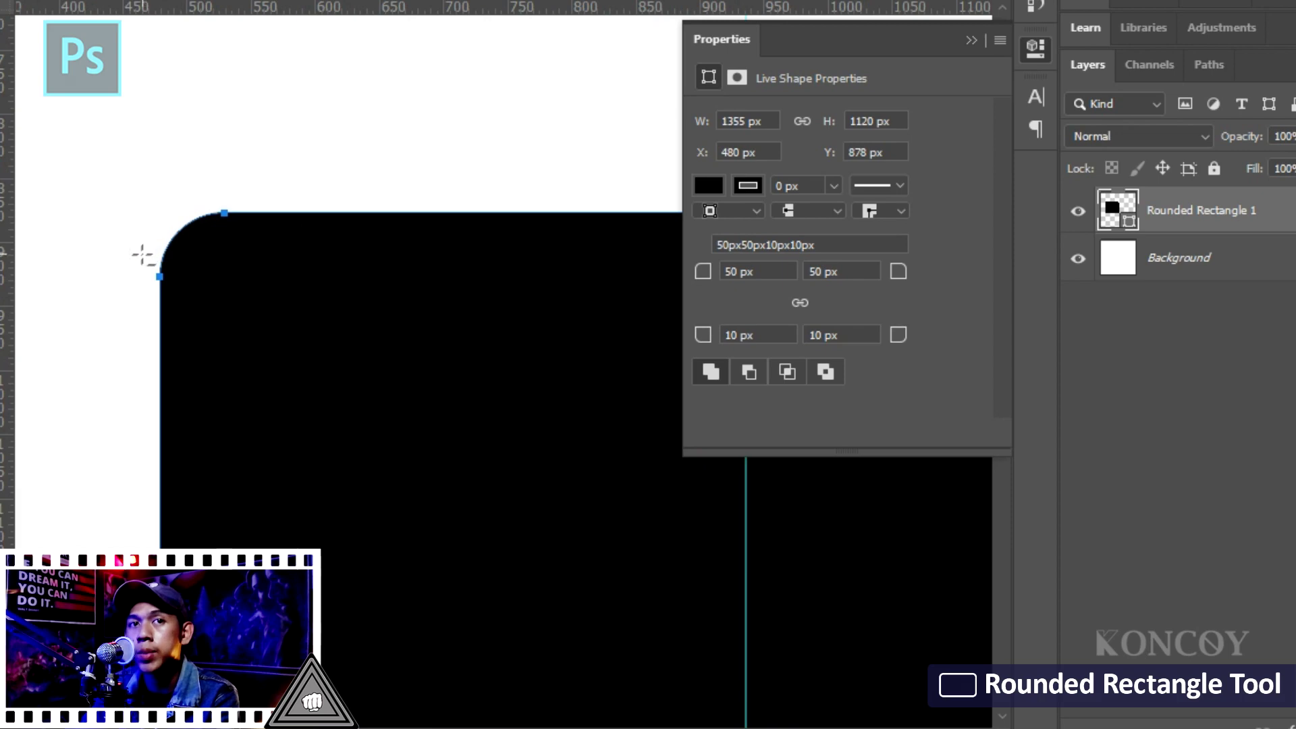
scroll(142, 255, "down", 1)
scroll(137, 255, "down", 1)
scroll(300, 283, "down", 2)
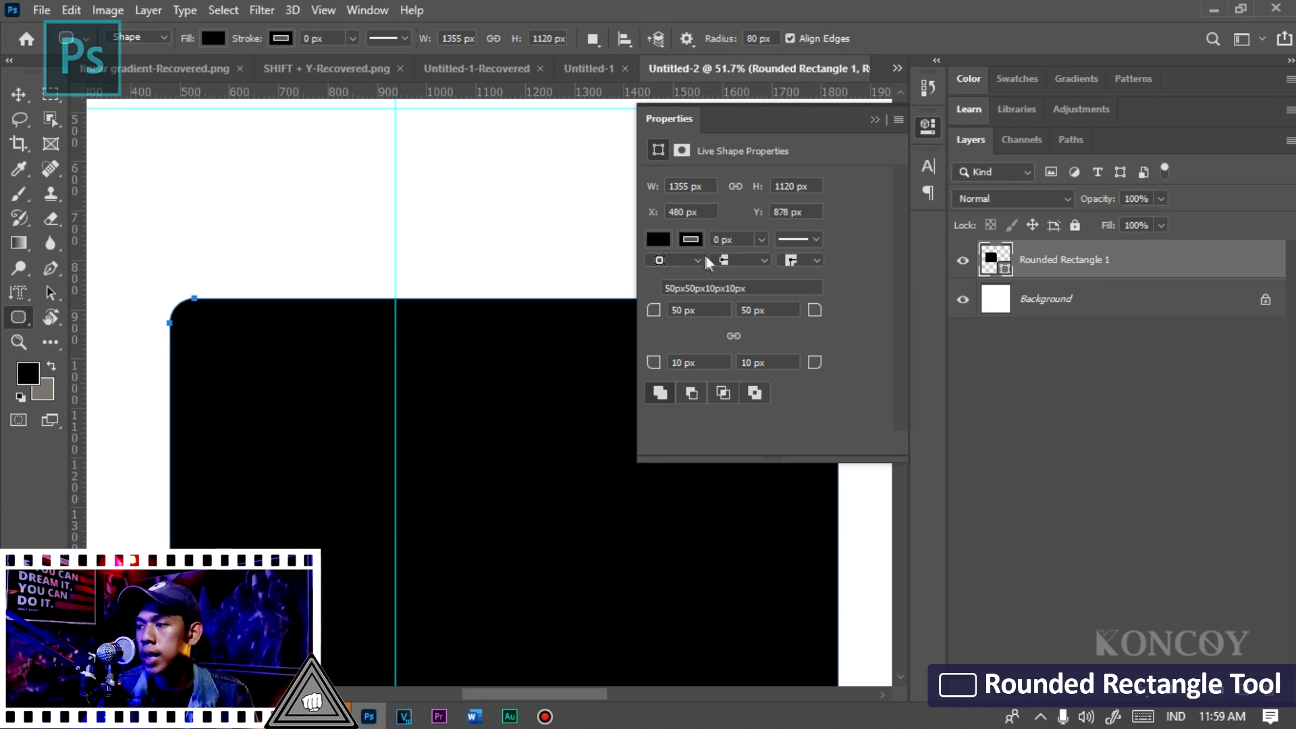
- Set the rounded rectangle's fill to red and its stroke to green, 440 px wide
left_click(665, 247)
left_click(660, 341)
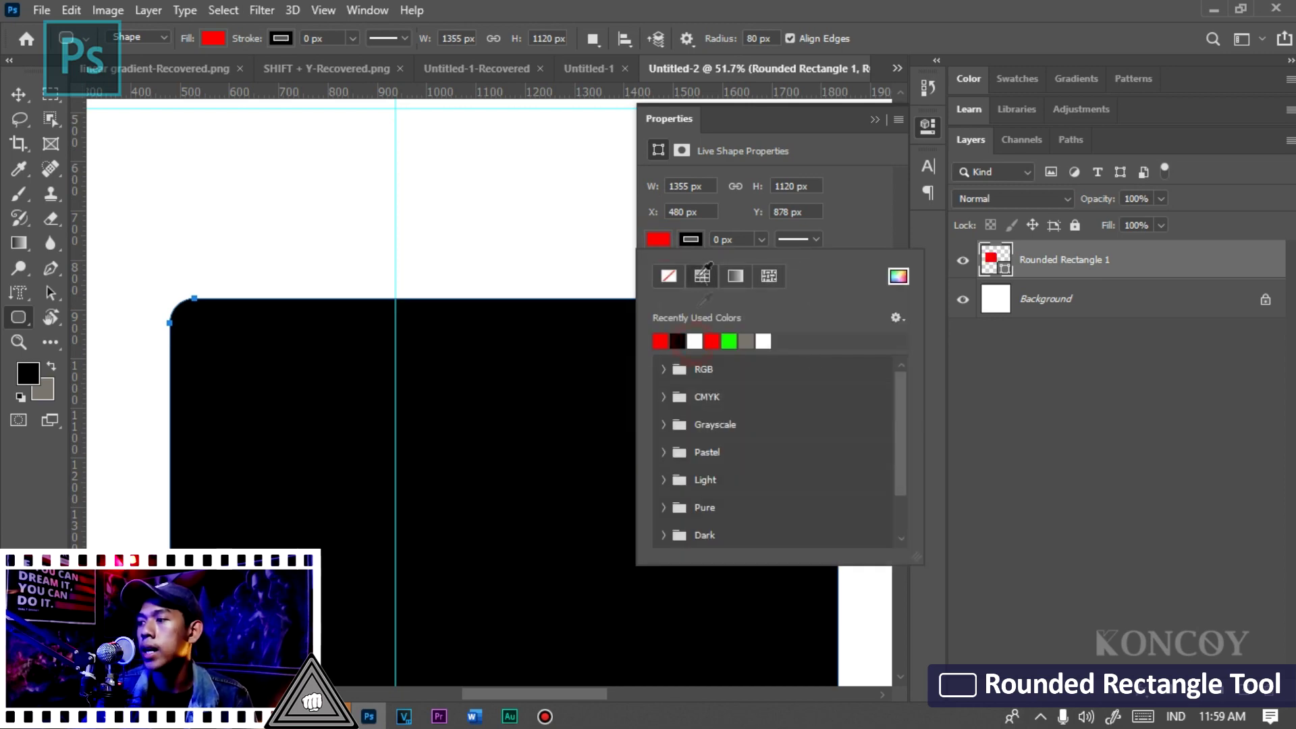
left_click(728, 340)
left_click(723, 239)
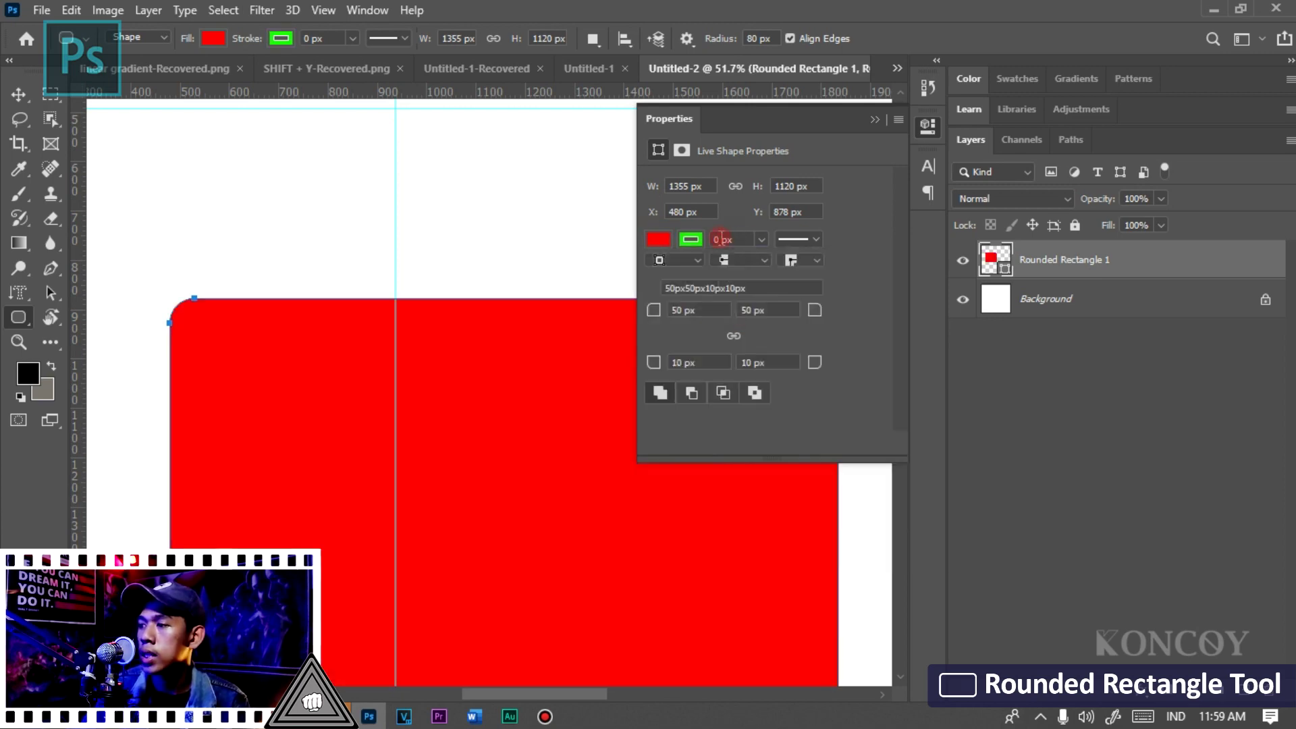
type("440")
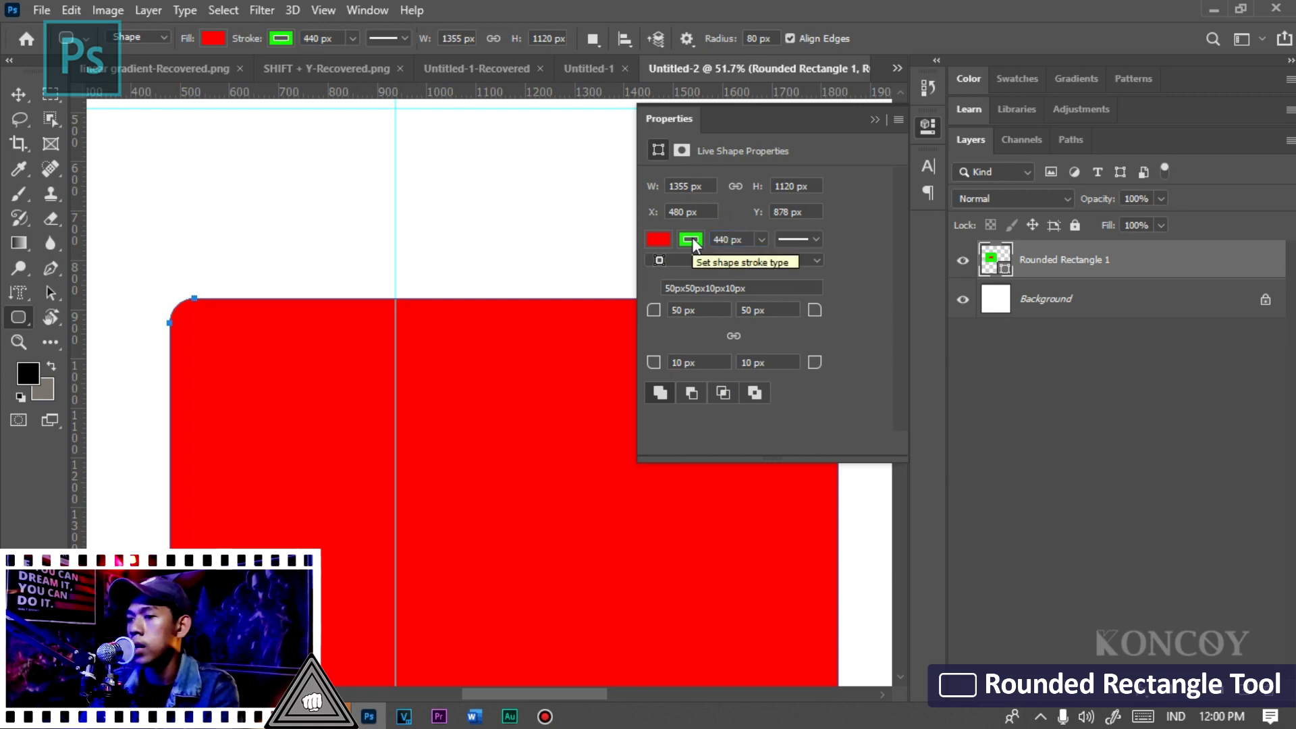
key("Return")
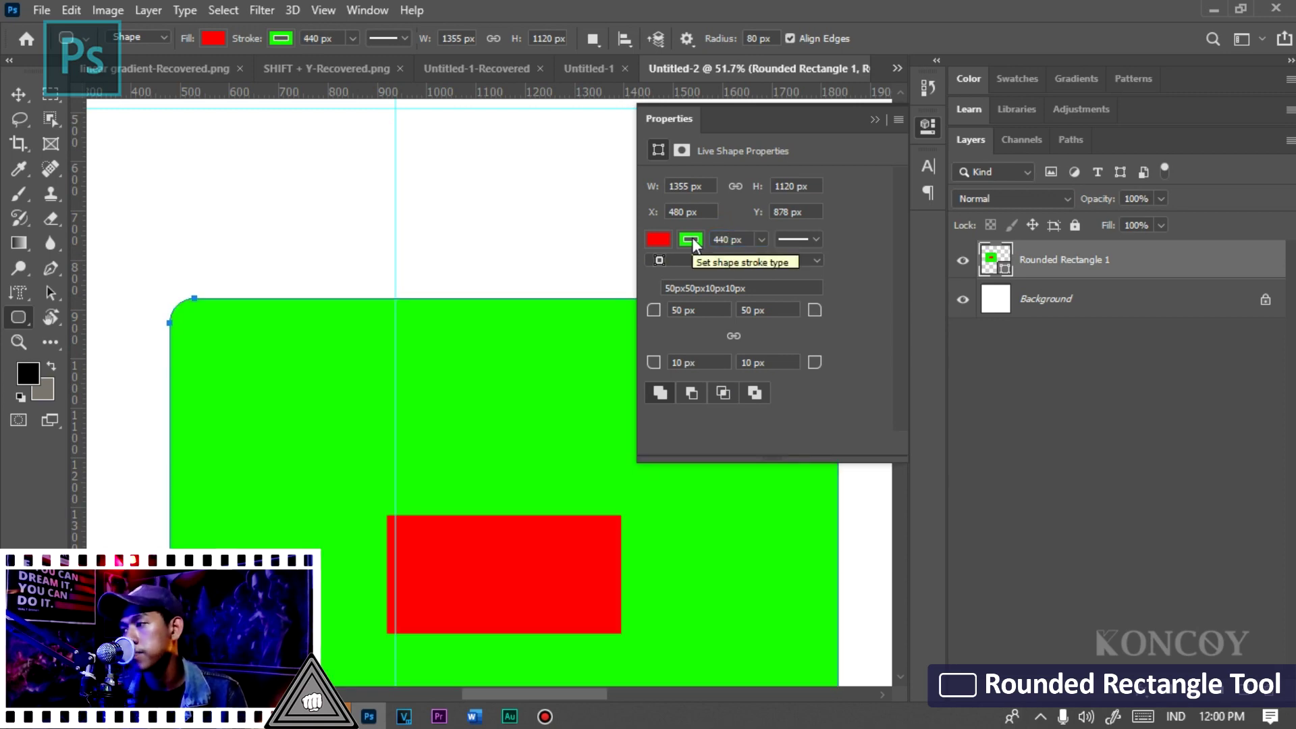
scroll(396, 358, "down", 1)
right_click(398, 358)
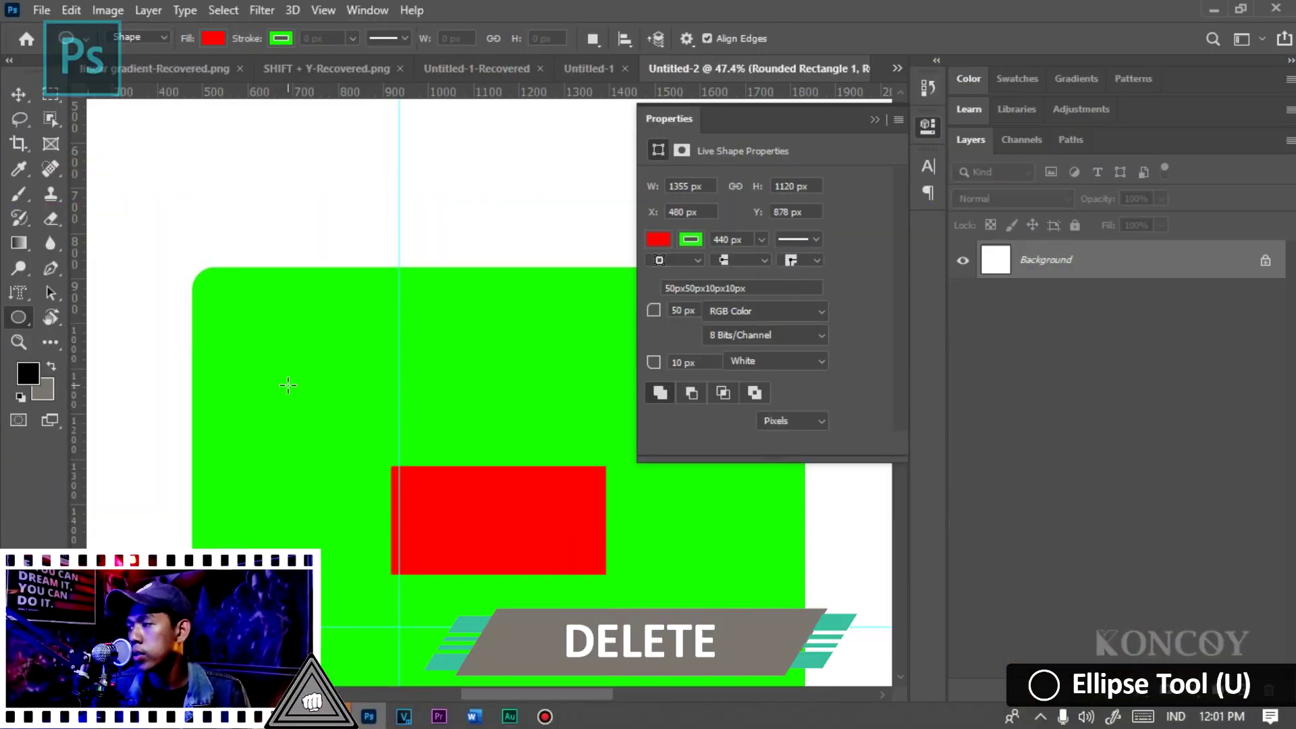
- Delete the green-and-red rounded rectangle shape layer with the Delete key
key("Delete")
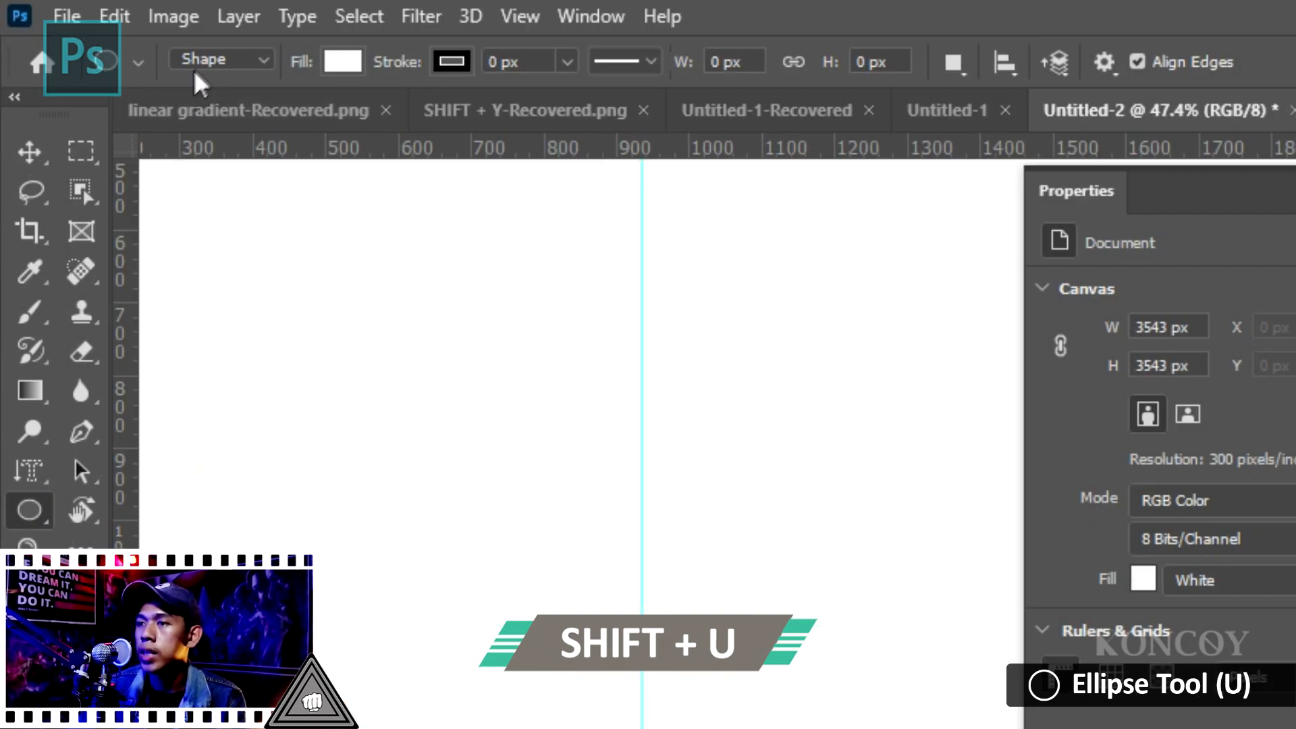
- Keep the Ellipse Tool in Shape mode and drag out a large, tall ellipse on the canvas
left_click(196, 79)
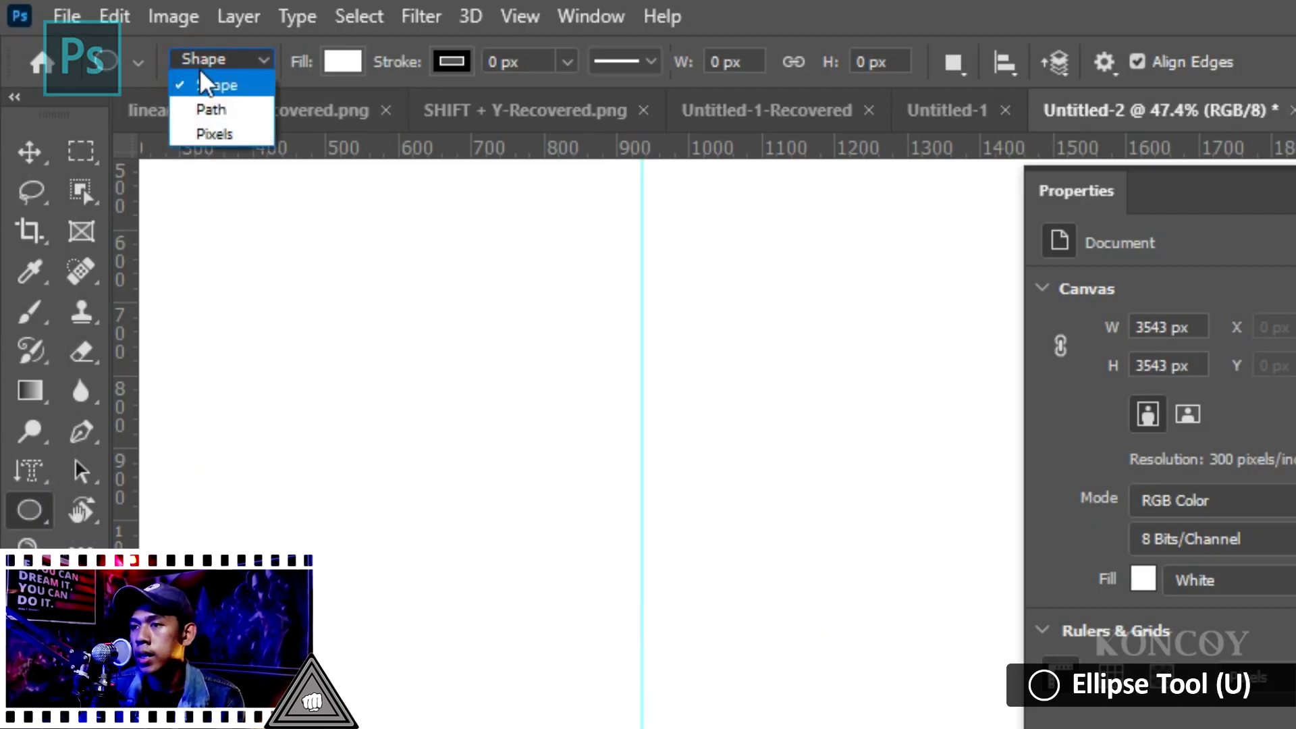
left_click(233, 59)
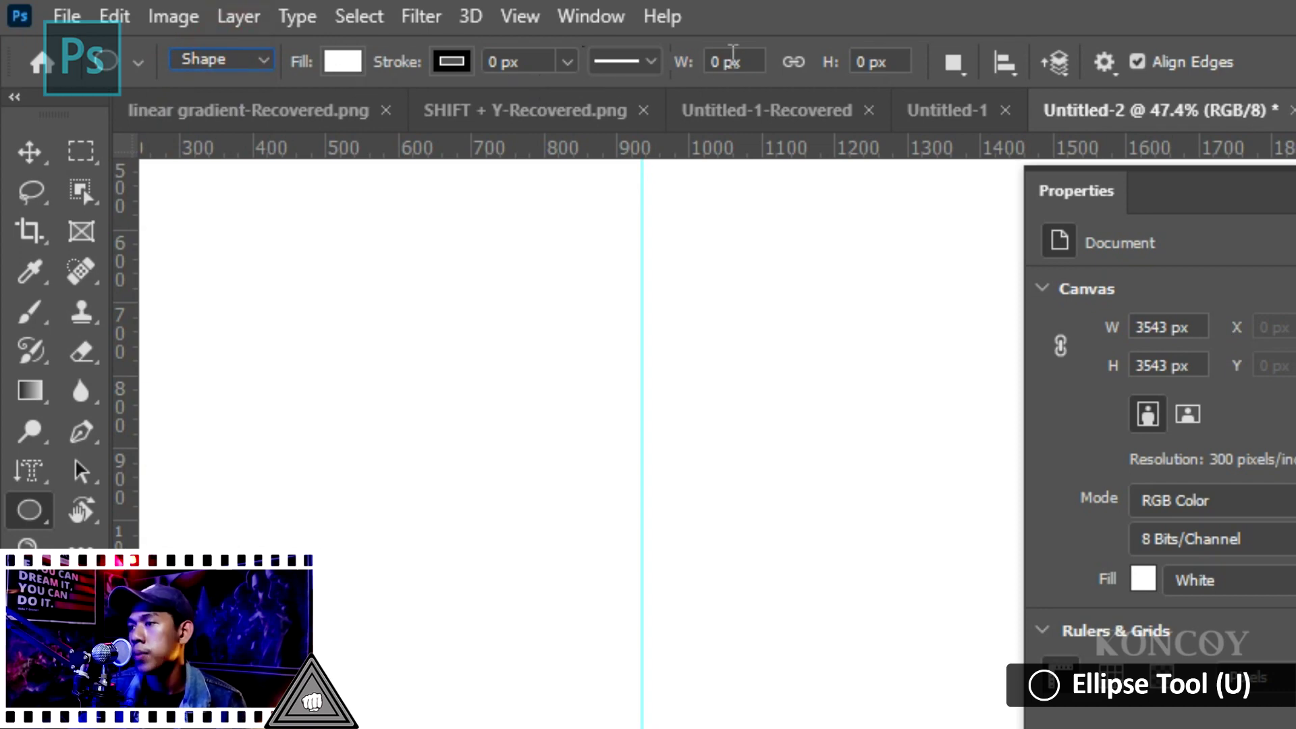
left_click(1104, 68)
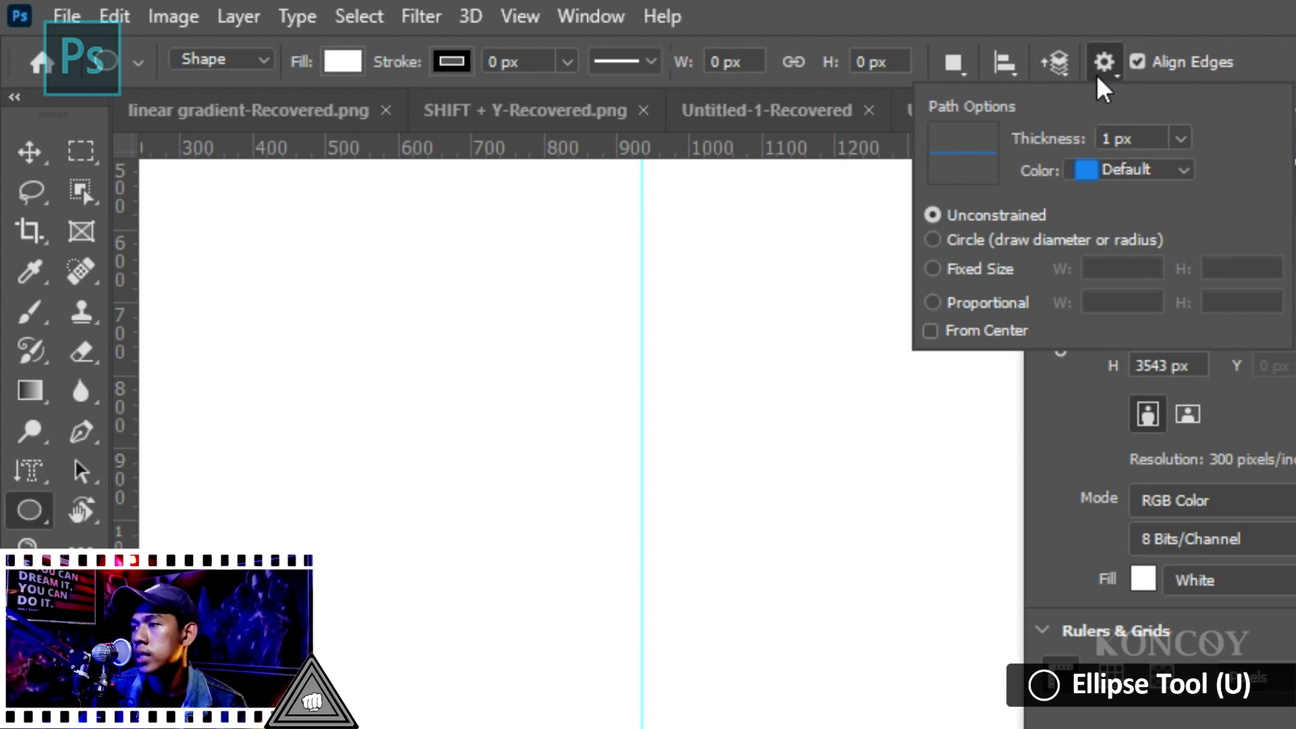
left_click(290, 298)
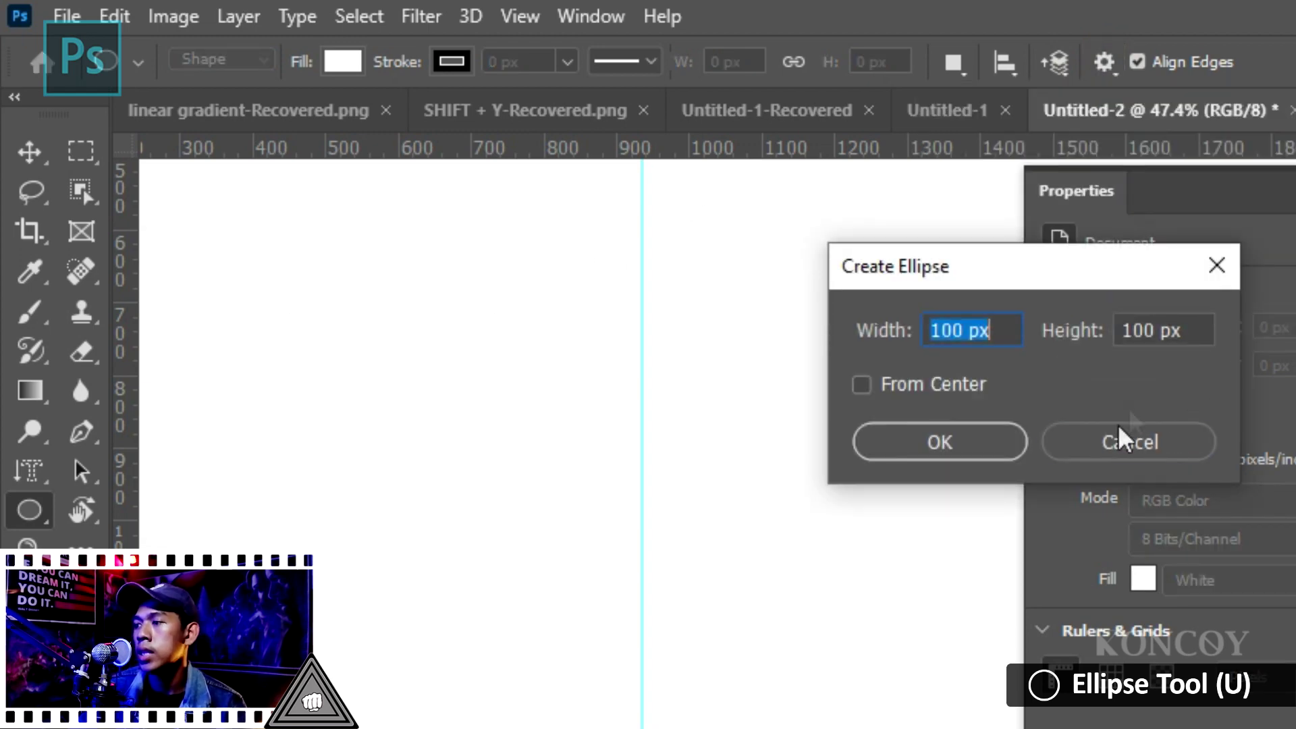
left_click(1128, 439)
left_click_drag(301, 298, 424, 424)
mouse_move(272, 275)
left_mouse_down()
mouse_move(546, 530)
mouse_move(613, 349)
mouse_move(621, 670)
mouse_move(577, 728)
mouse_move(1168, 728)
mouse_move(790, 728)
mouse_move(550, 614)
mouse_move(524, 578)
mouse_move(587, 709)
mouse_move(567, 681)
mouse_move(594, 695)
mouse_move(573, 662)
mouse_move(425, 524)
mouse_move(471, 660)
mouse_move(574, 607)
mouse_move(668, 671)
left_mouse_up()
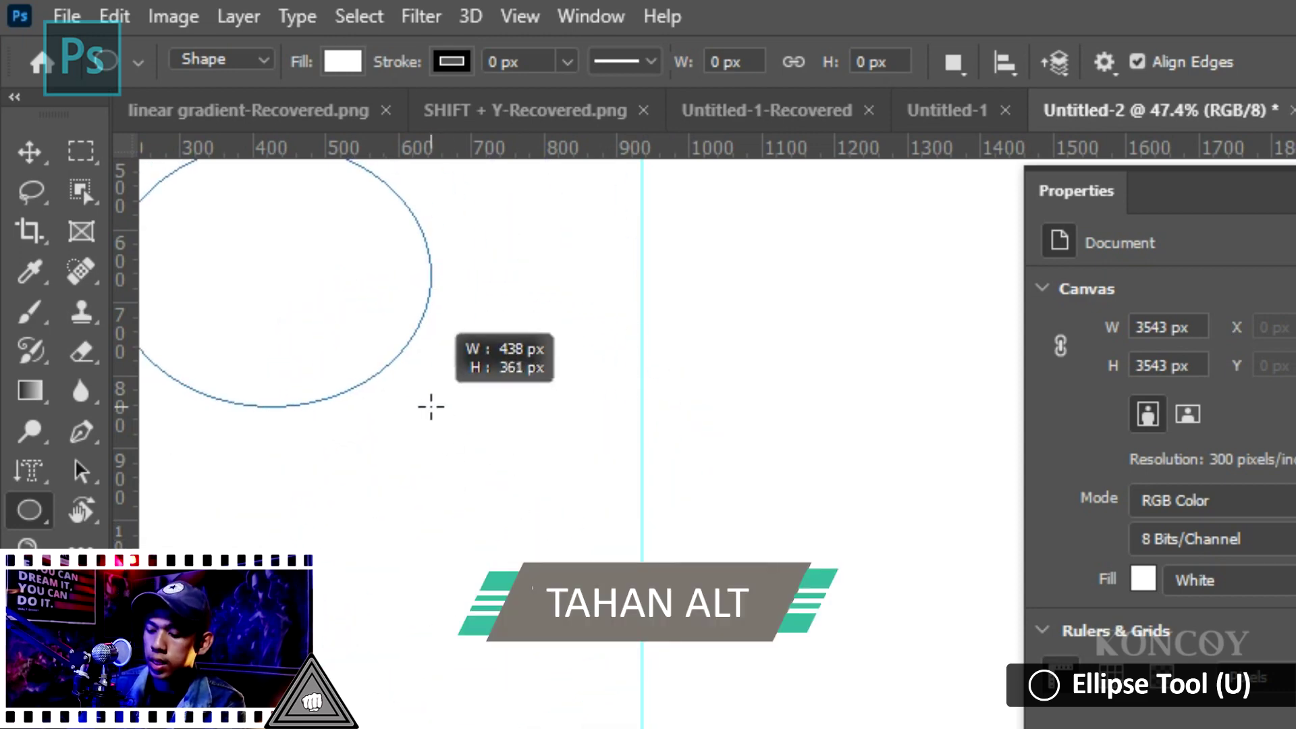
mouse_move(431, 407)
left_mouse_down()
mouse_move(463, 550)
mouse_move(472, 501)
mouse_move(418, 382)
mouse_move(345, 335)
mouse_move(376, 382)
mouse_move(506, 466)
mouse_move(328, 349)
mouse_move(506, 497)
mouse_move(773, 682)
mouse_move(530, 550)
mouse_move(419, 468)
mouse_move(615, 704)
mouse_move(583, 695)
left_mouse_up()
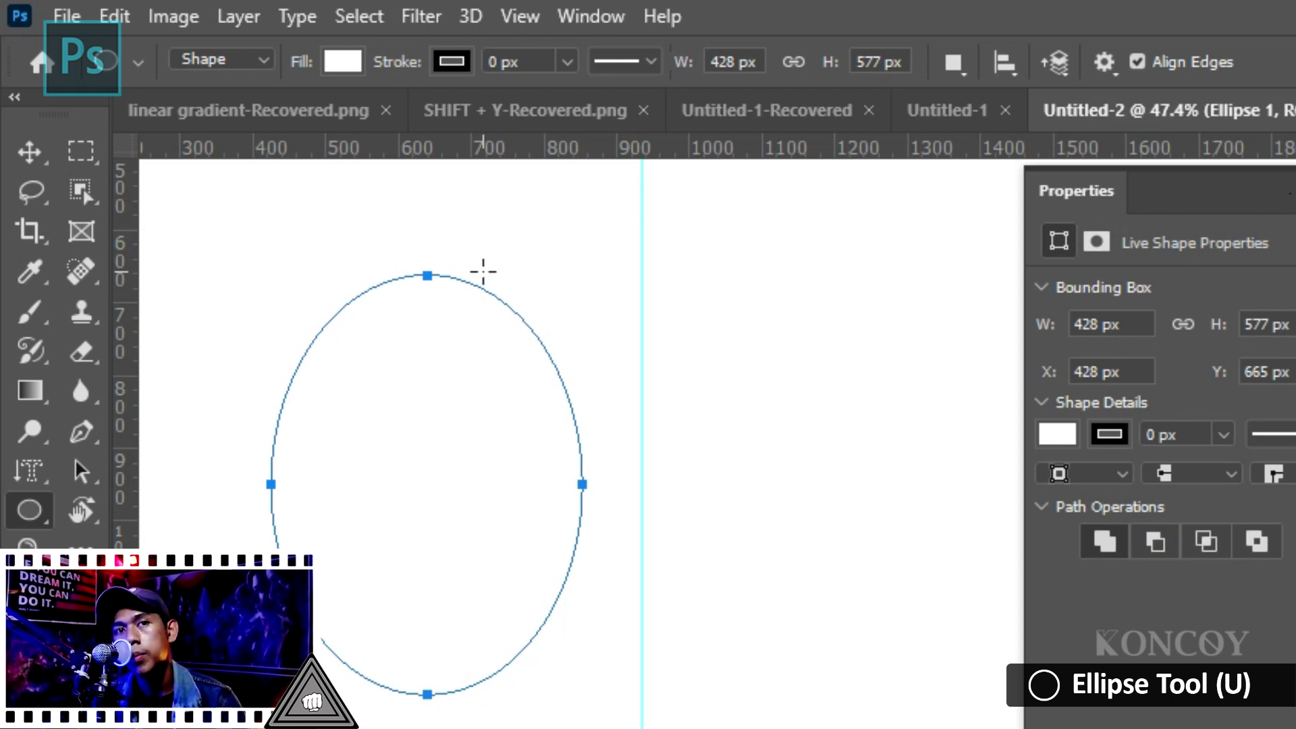
- Open the shape tool flyout in the toolbar to switch to the Polygon Tool
right_click(29, 510)
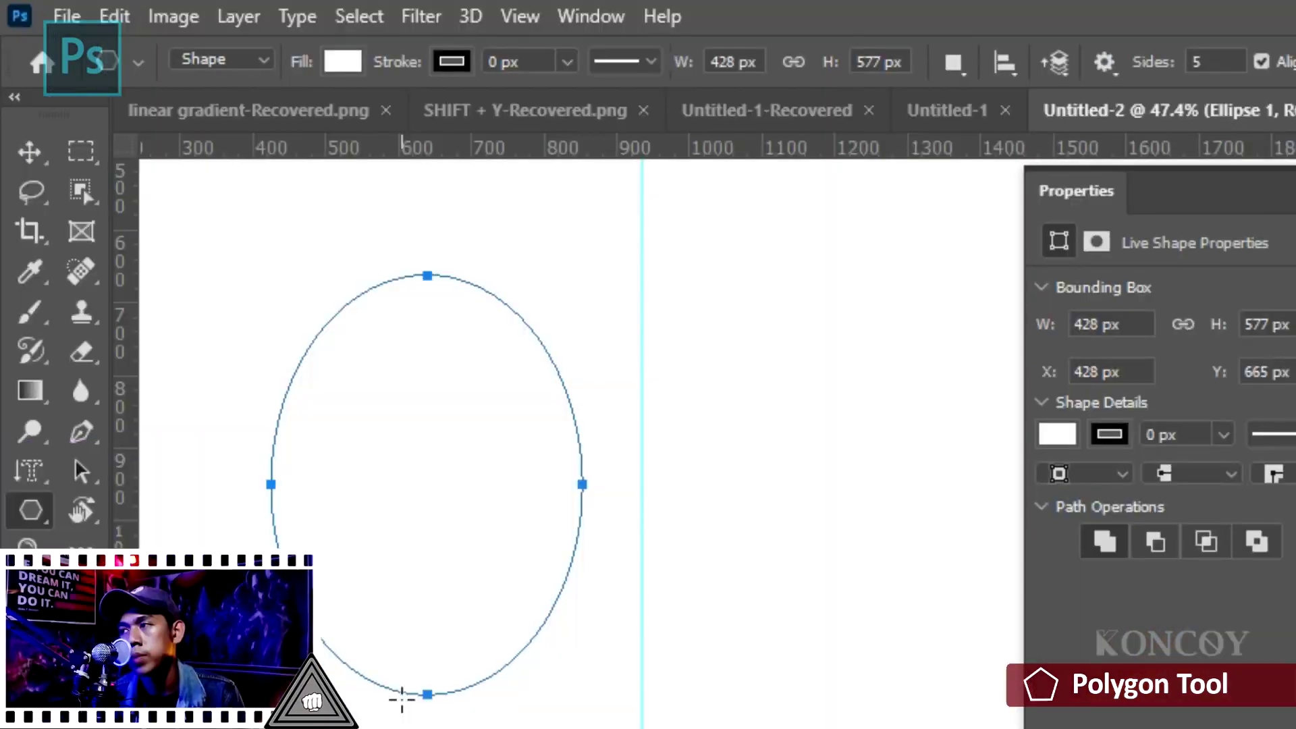
- Draw a large pentagon near the canvas centre and give it a black fill
left_click_drag(642, 342, 848, 425)
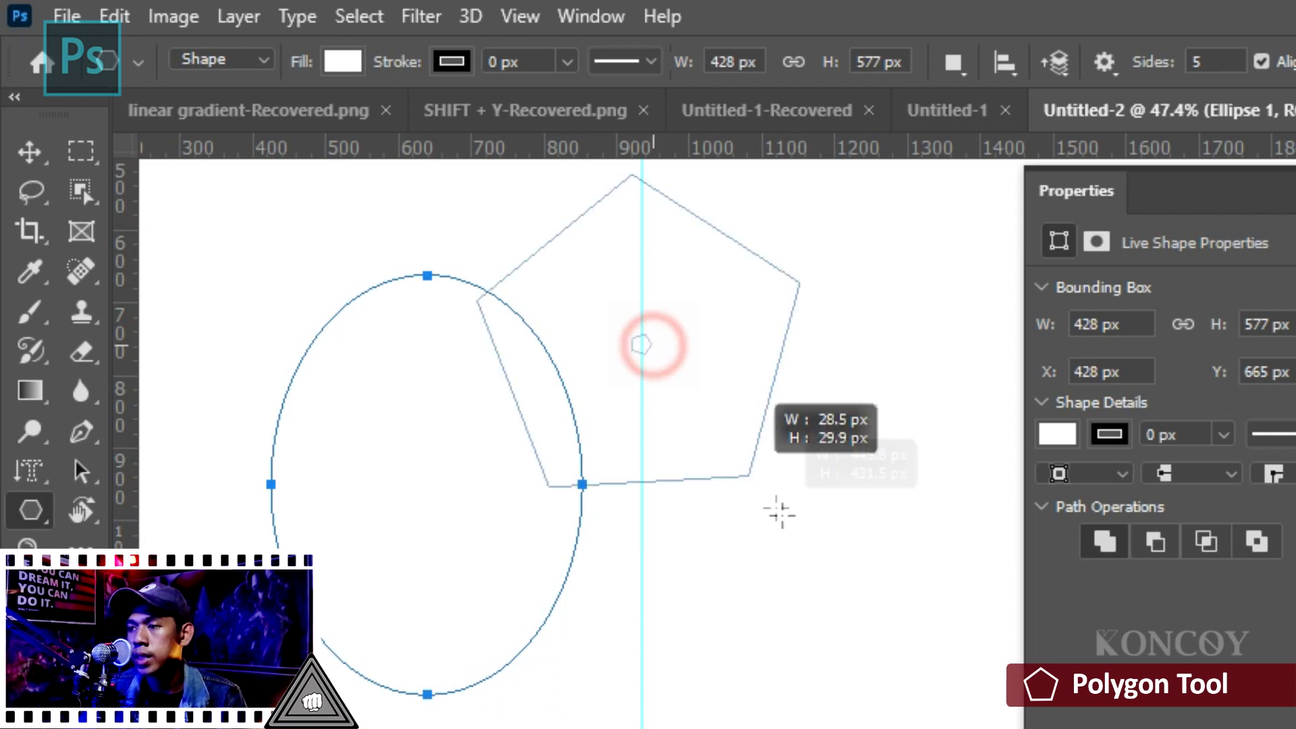
scroll(848, 426, "up", 3)
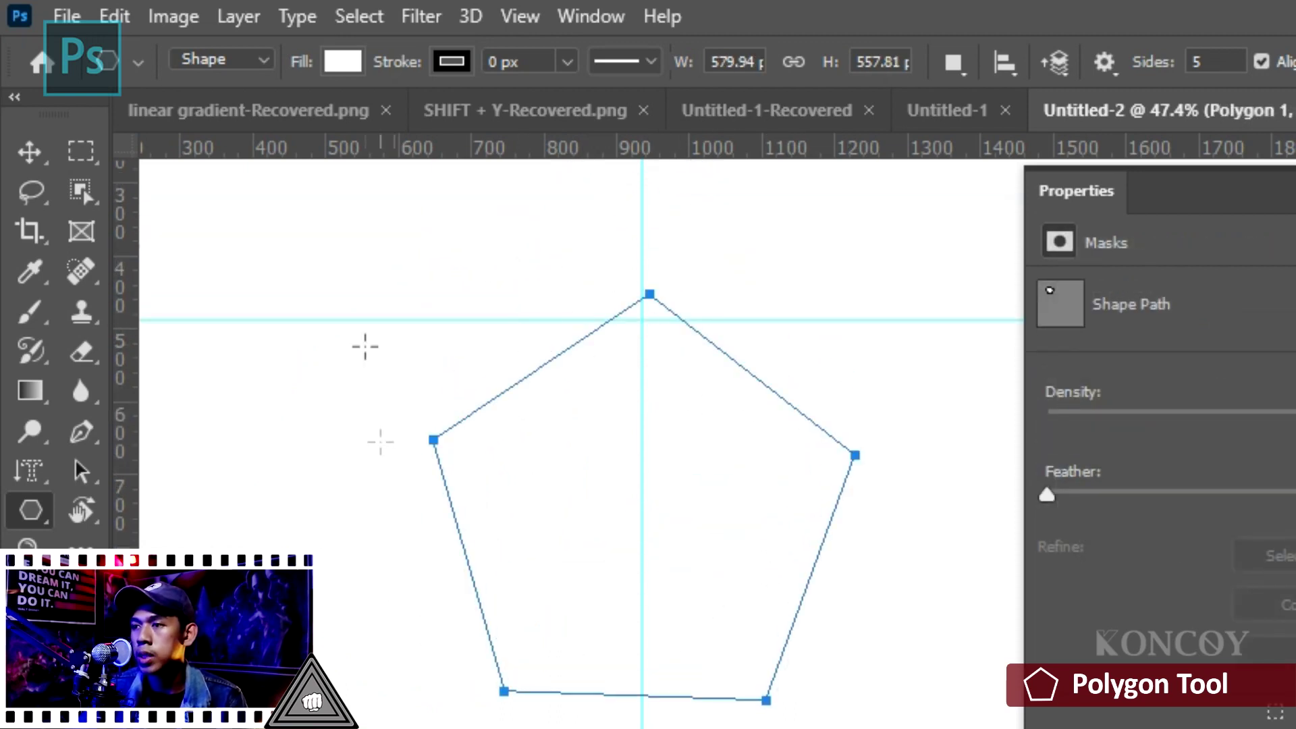
left_click(342, 61)
left_click(237, 225)
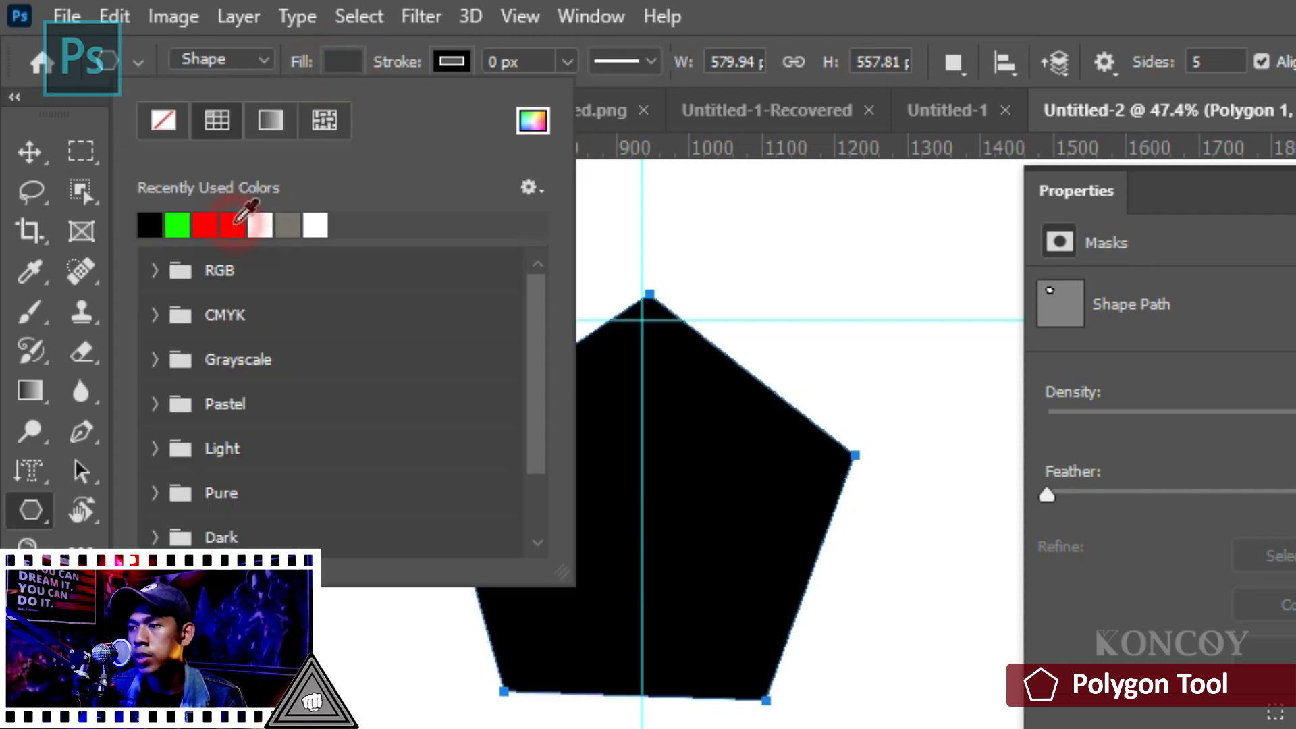
left_click(1009, 217)
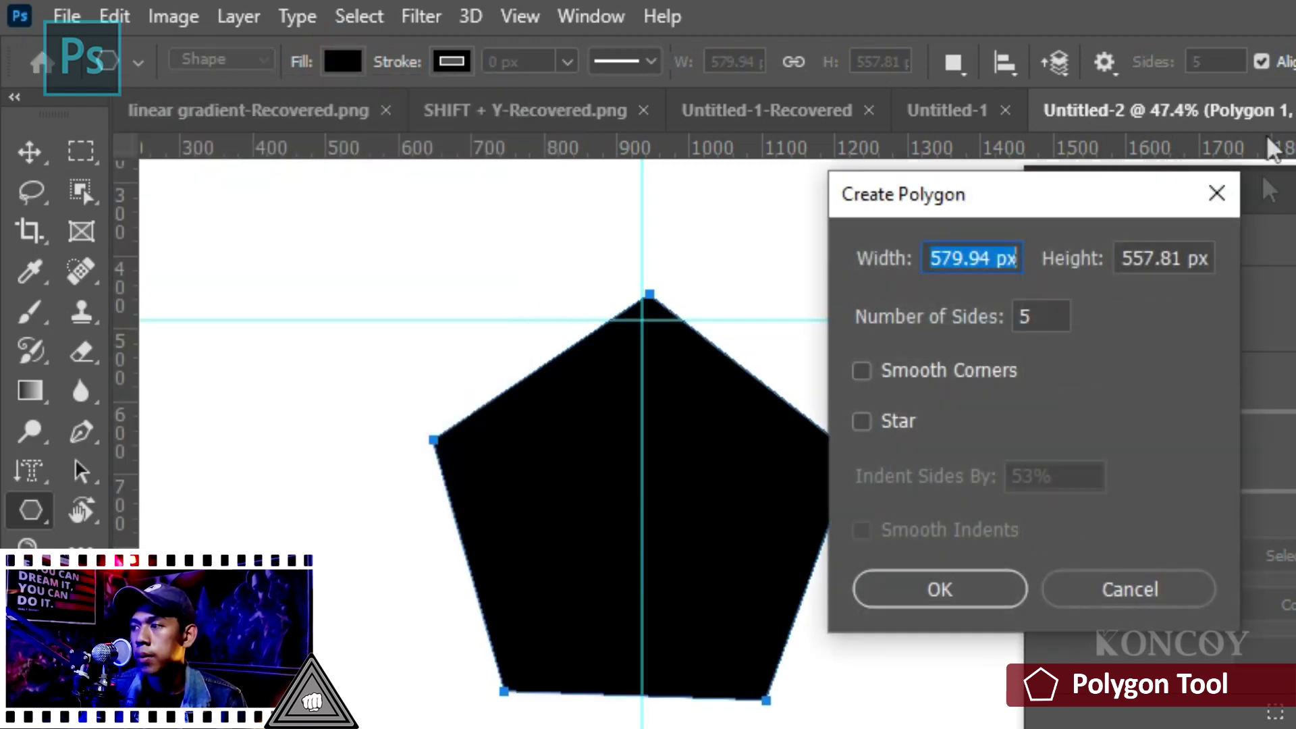
- Set polygons to eight sides and draw a smaller octagon at upper left
left_click(1216, 194)
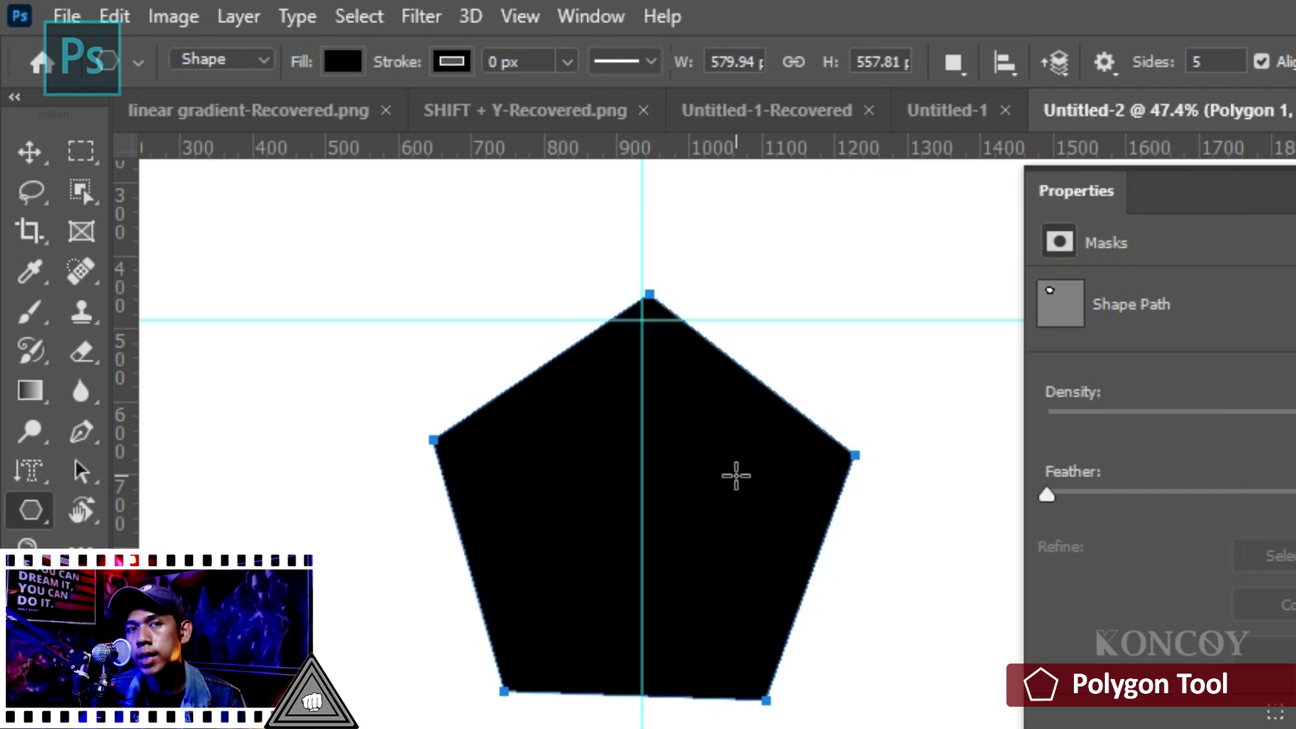
left_click(1234, 60)
type("8")
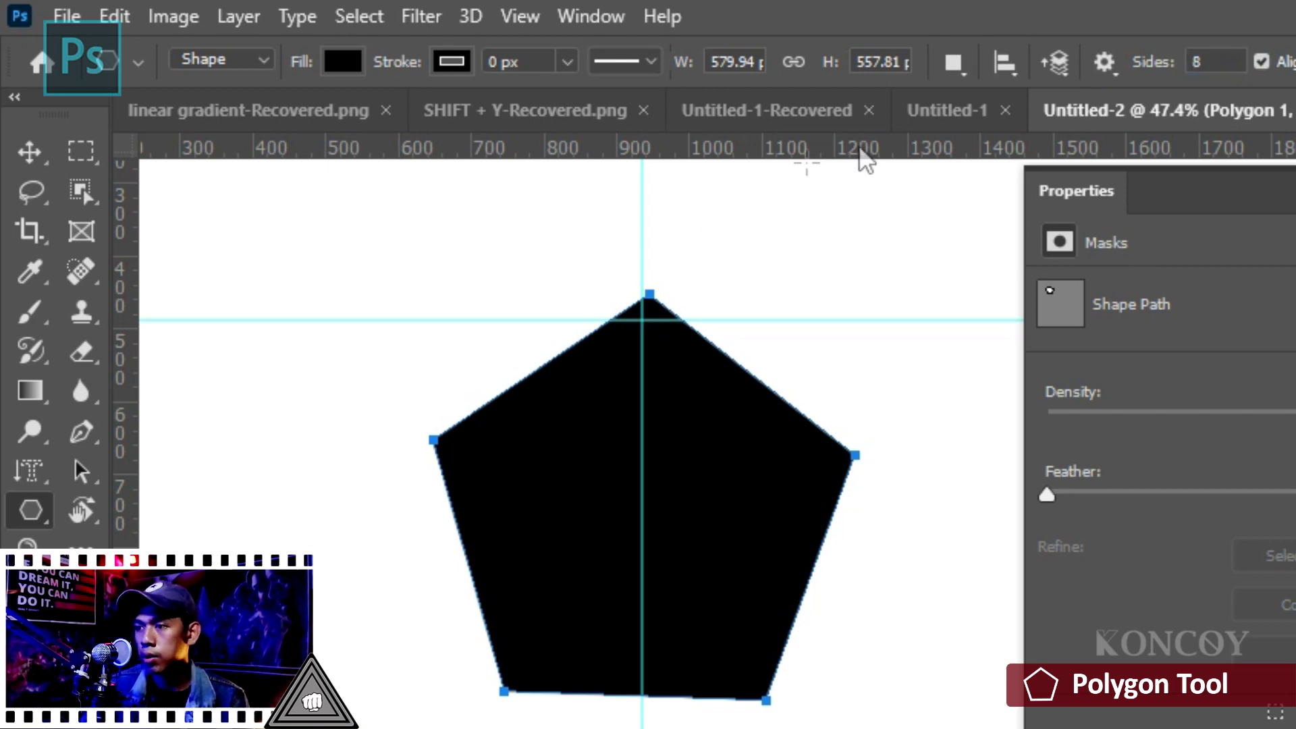
left_click_drag(290, 286, 362, 368)
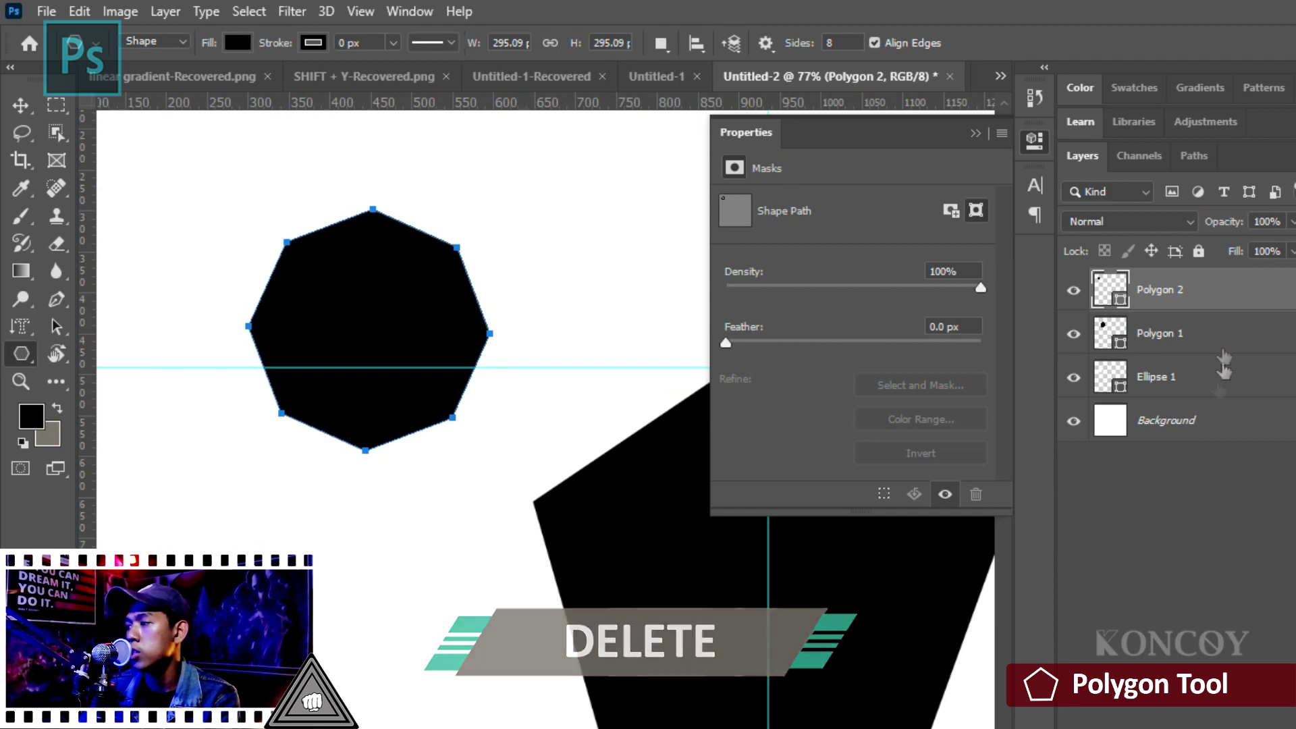
- Delete the Polygon 1 and Ellipse 1 layers, then select the Polygon 2 octagon layer
left_click(1215, 336)
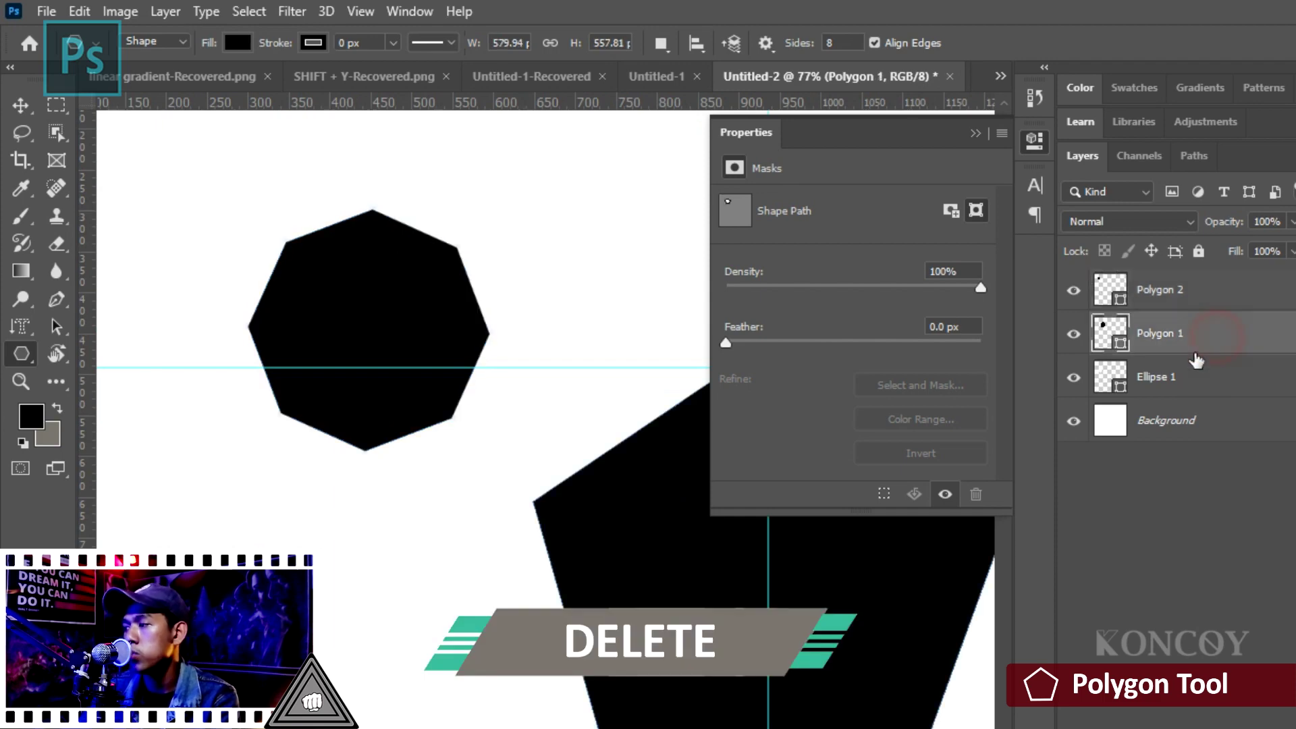
key("Delete")
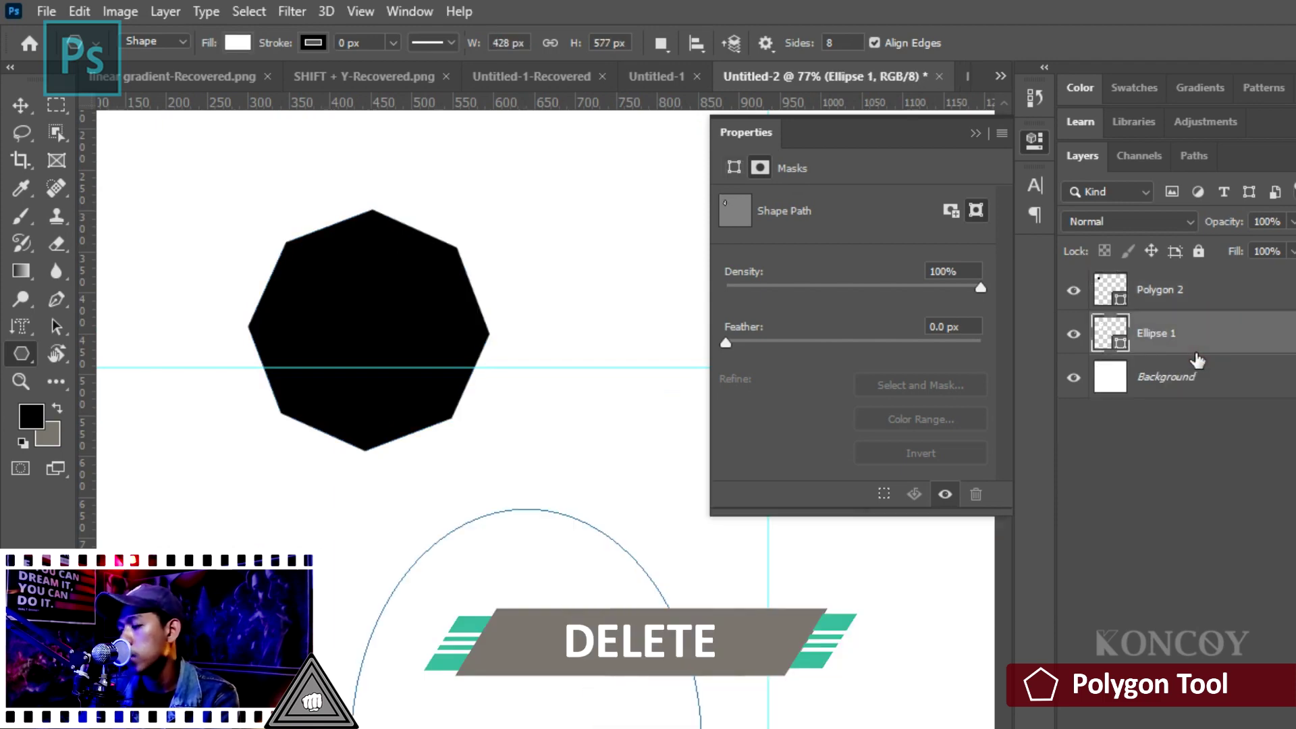
key("Delete")
left_click(1211, 292)
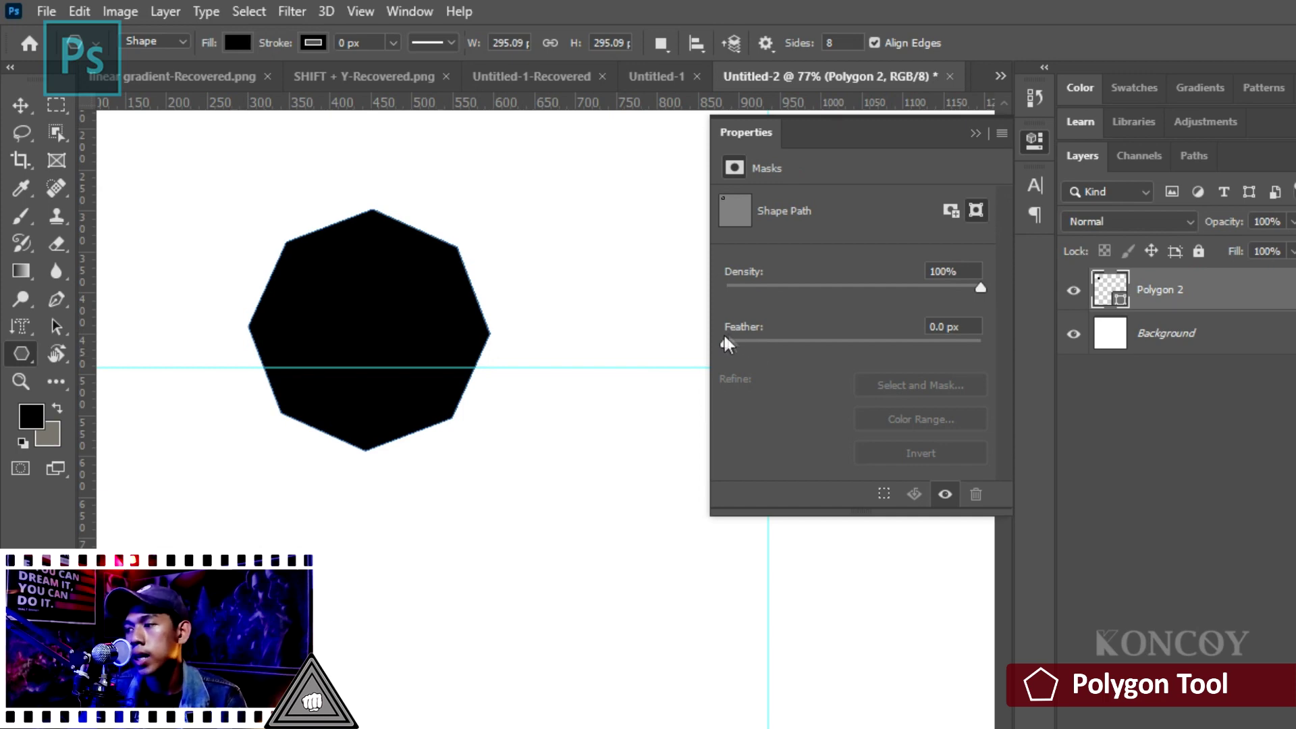
- Feather the octagon's mask to 30 px, then reduce it to 7.4 px
left_click_drag(727, 343, 848, 343)
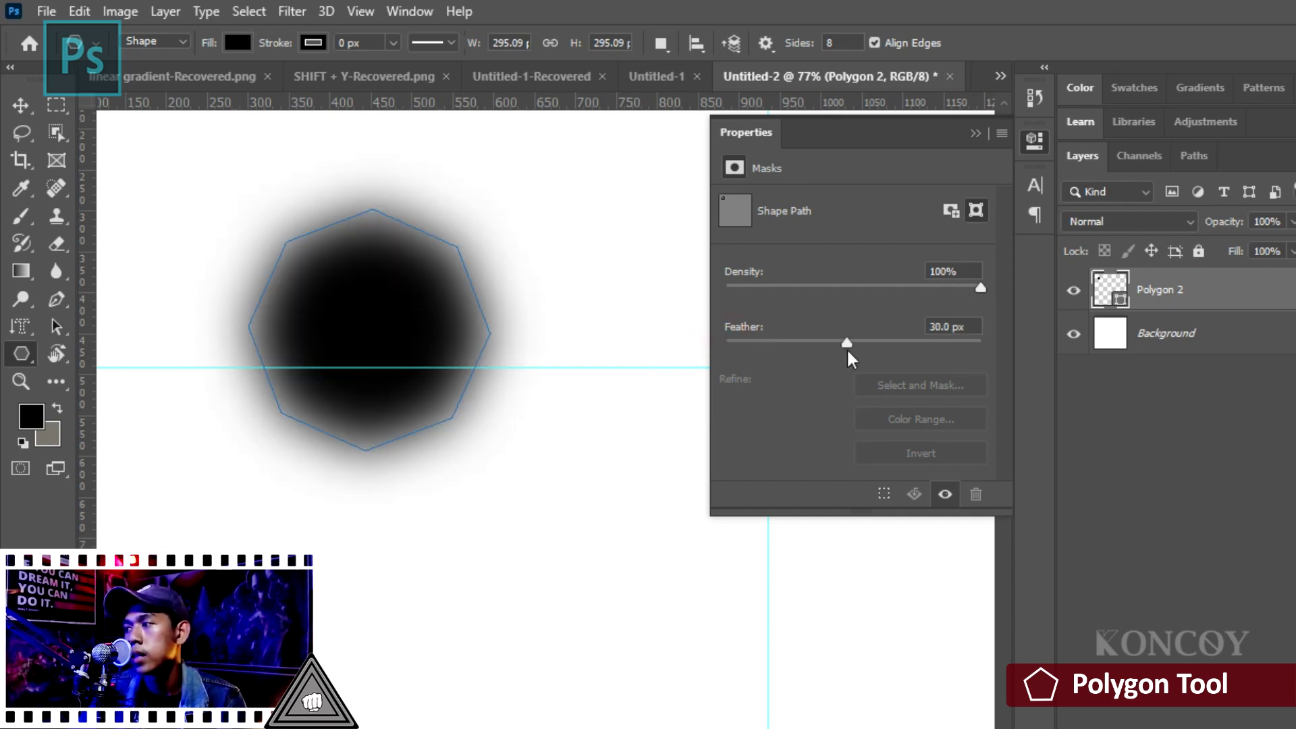
left_click_drag(846, 343, 811, 342)
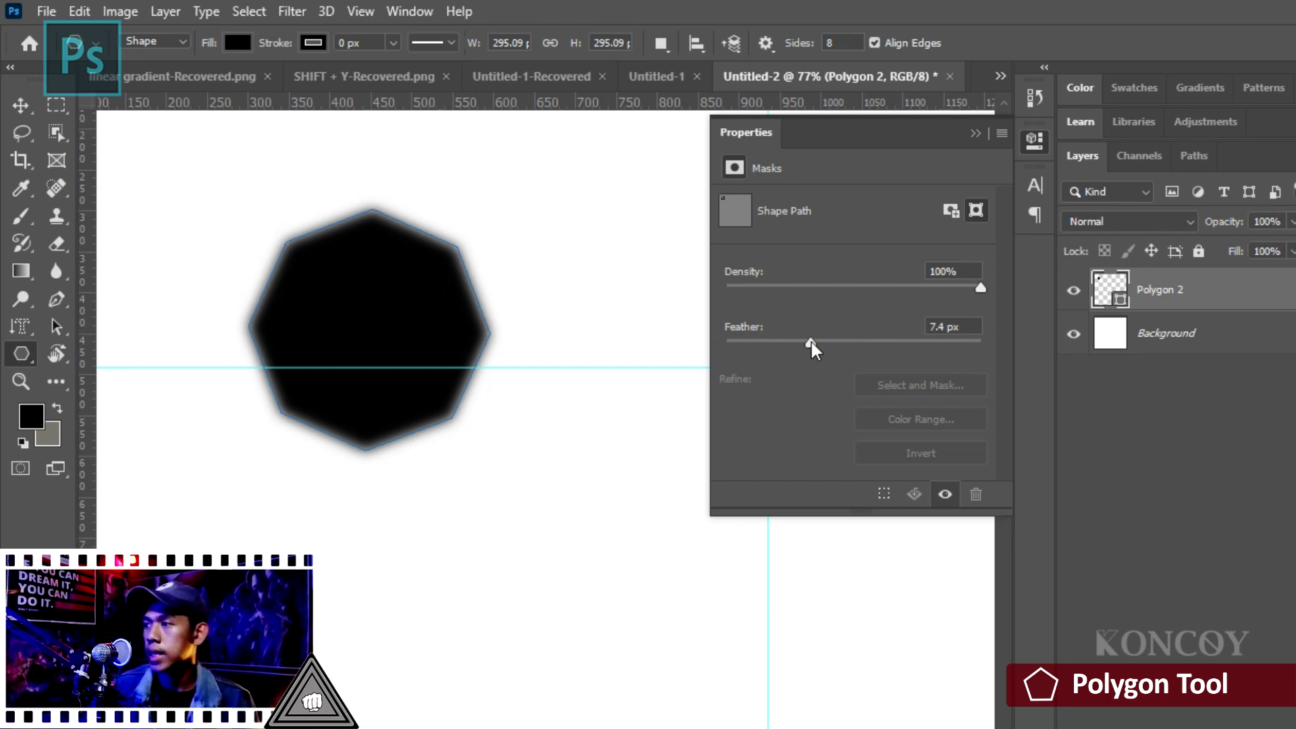
double_click(830, 47)
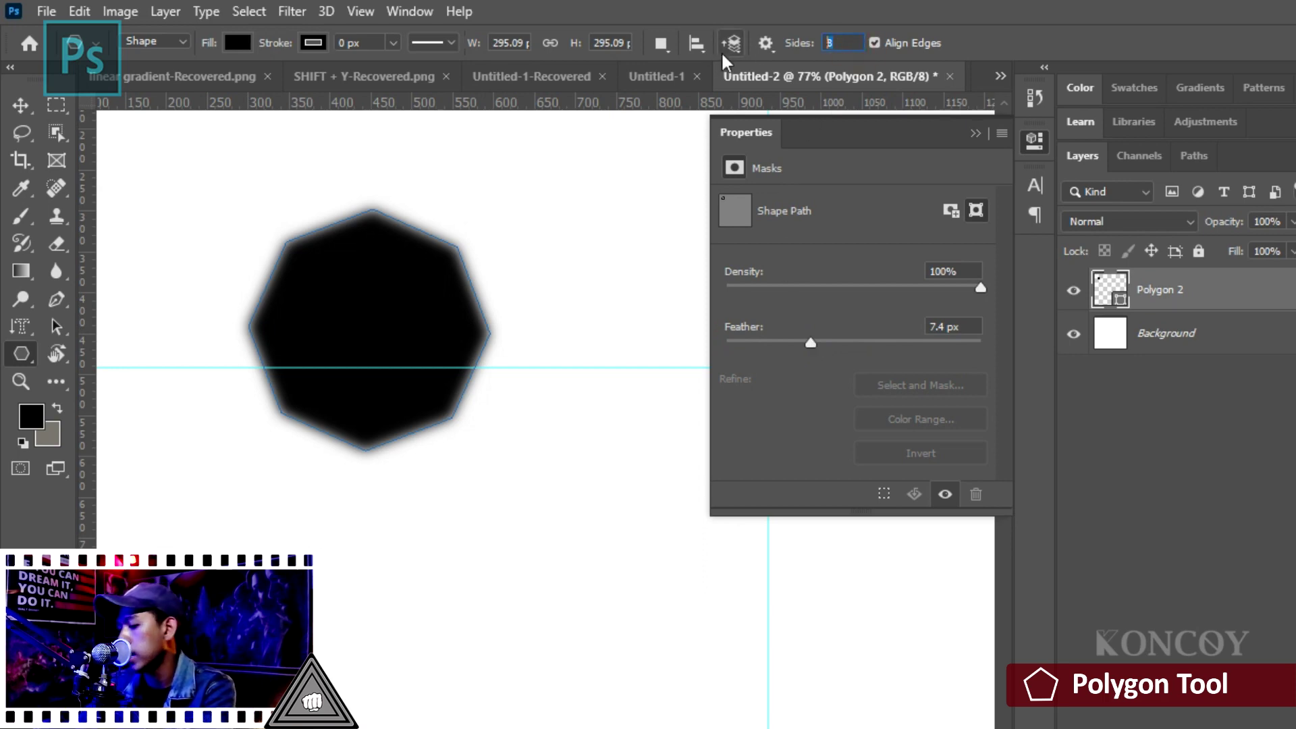
type("32")
- Draw a trial 32-sided near-circle polygon, zoom in to inspect it, then undo it
left_click_drag(537, 247, 621, 328)
scroll(622, 289, "up", 2)
scroll(622, 289, "up", 3)
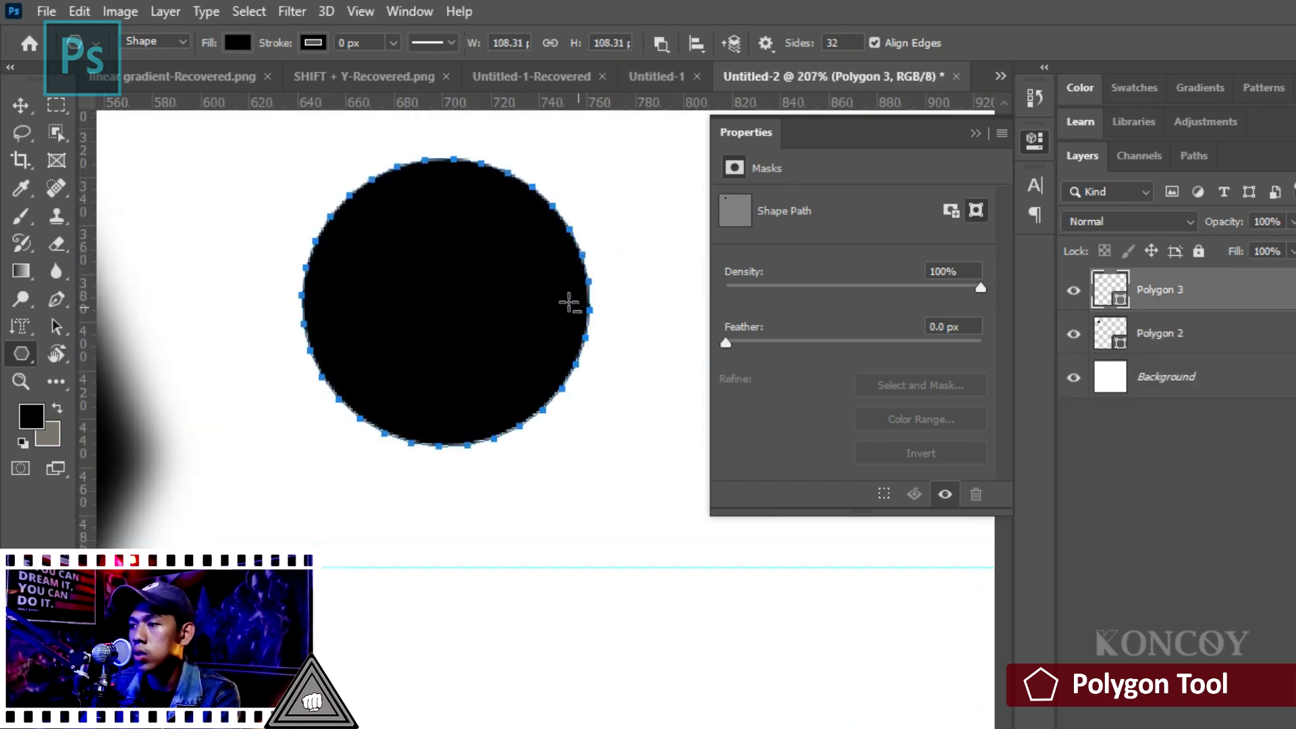
scroll(571, 296, "up", 3)
scroll(572, 295, "up", 2)
scroll(572, 293, "up", 2)
scroll(572, 295, "down", 3)
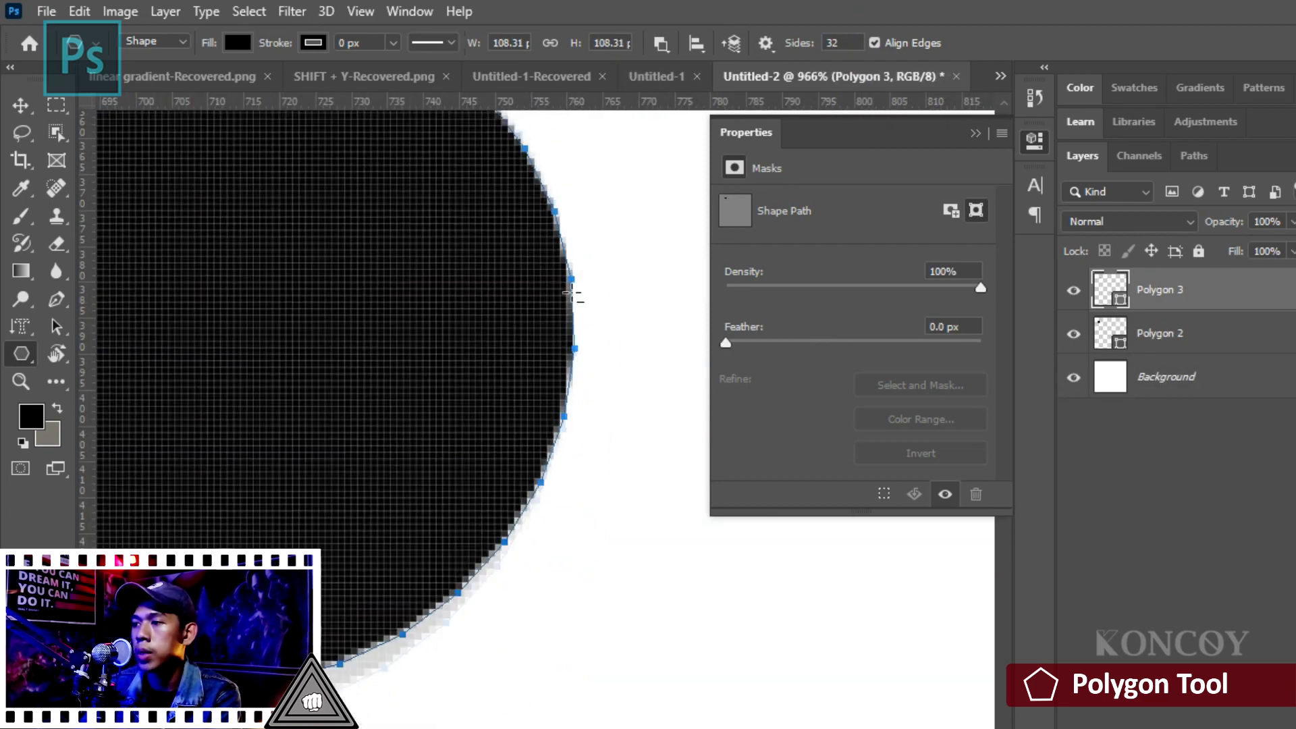
scroll(577, 290, "down", 2)
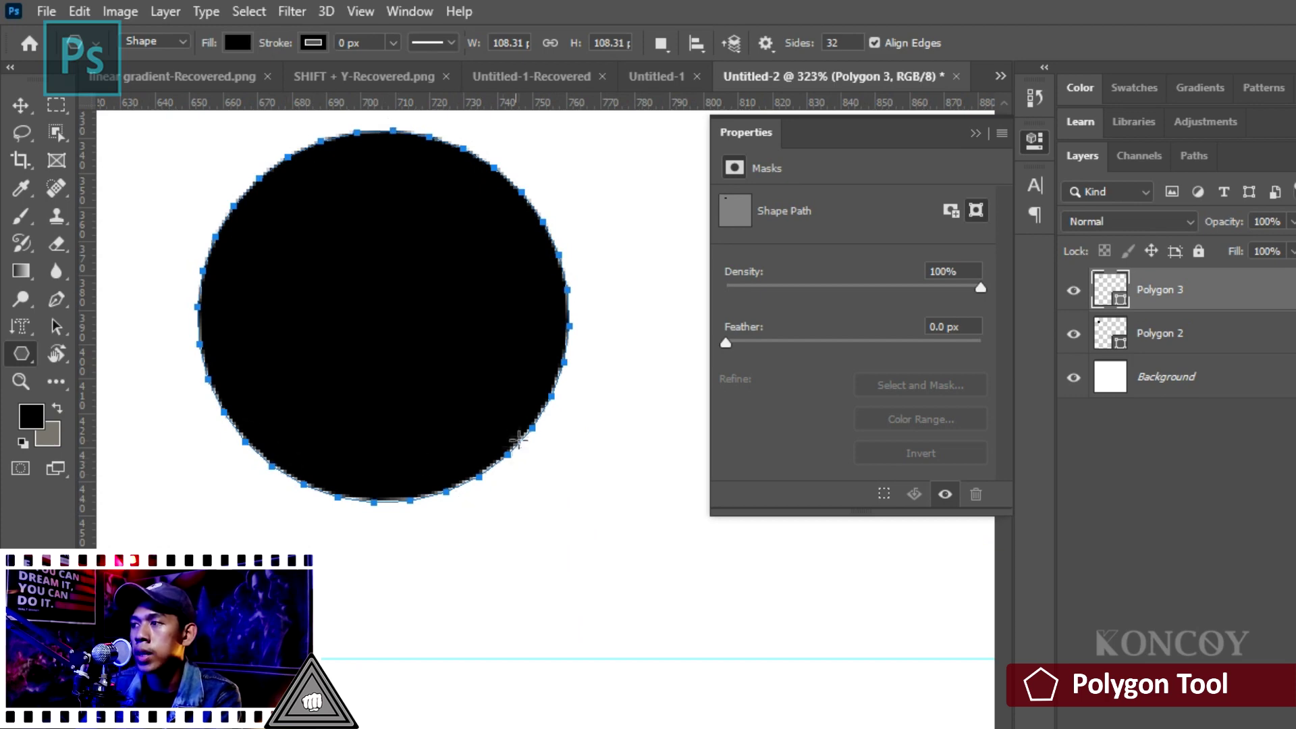
scroll(520, 378, "up", 2)
scroll(266, 413, "down", 2)
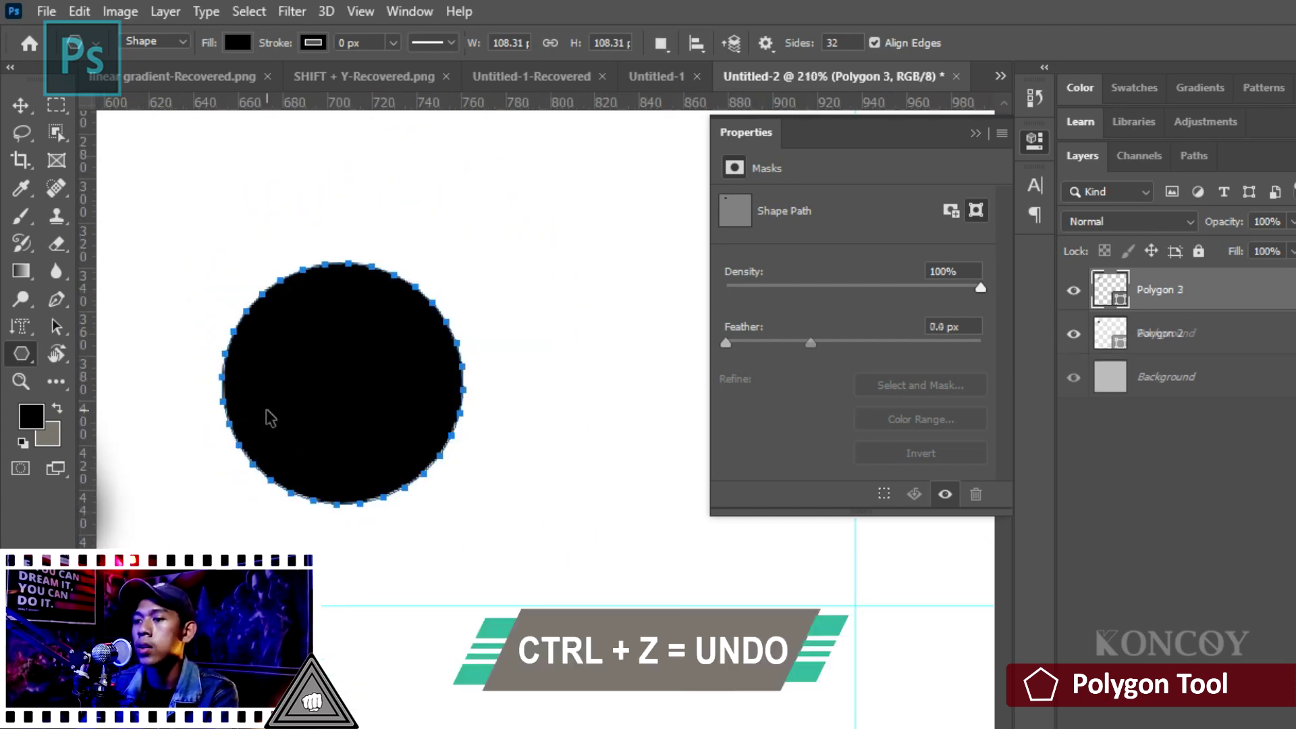
key("ctrl+z")
left_click(766, 43)
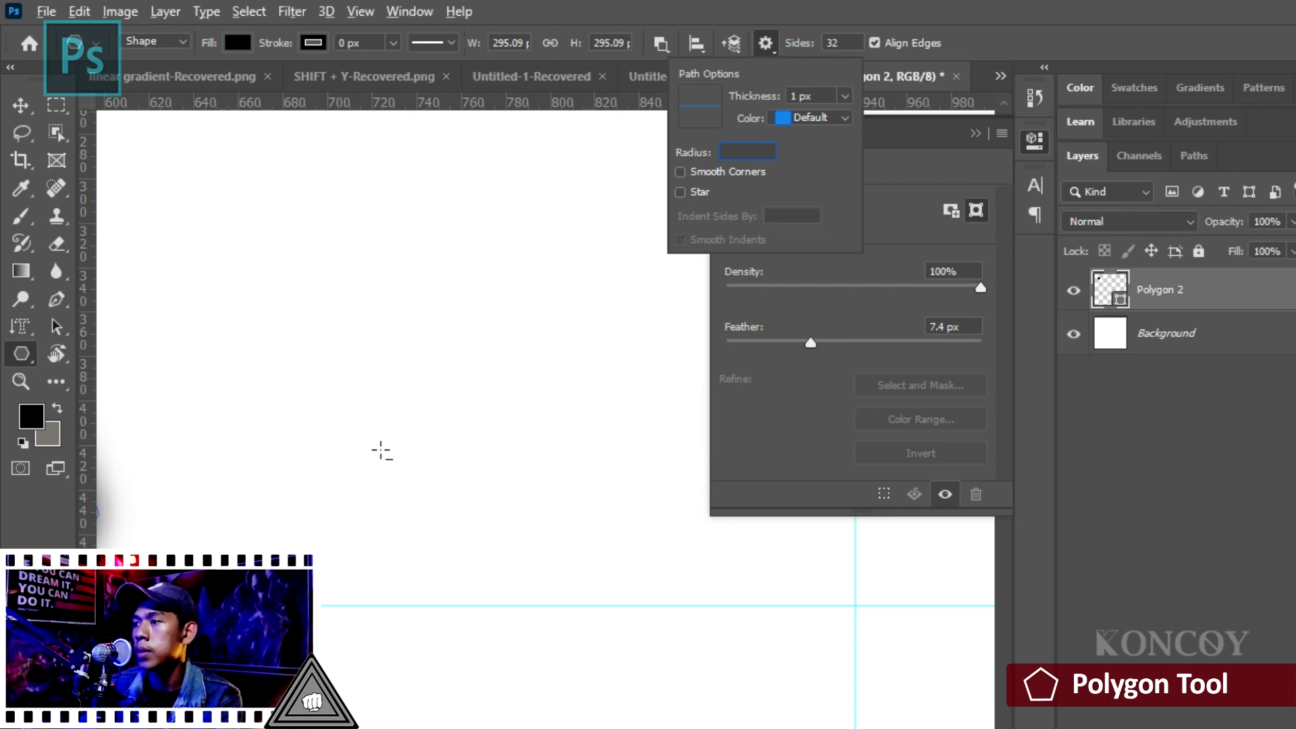
- Reduce the octagon's feather from 7.4 px to 0 px for sharp edges
scroll(405, 452, "down", 5)
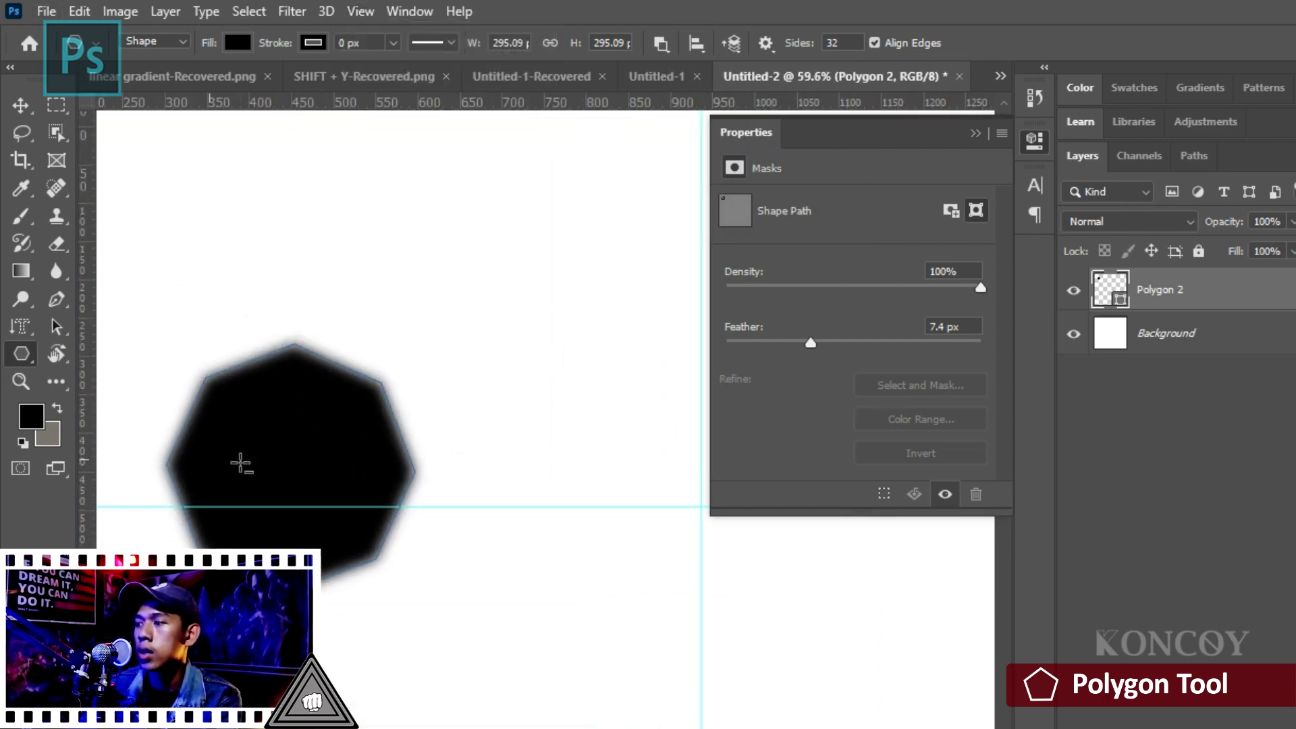
scroll(281, 463, "up", 3)
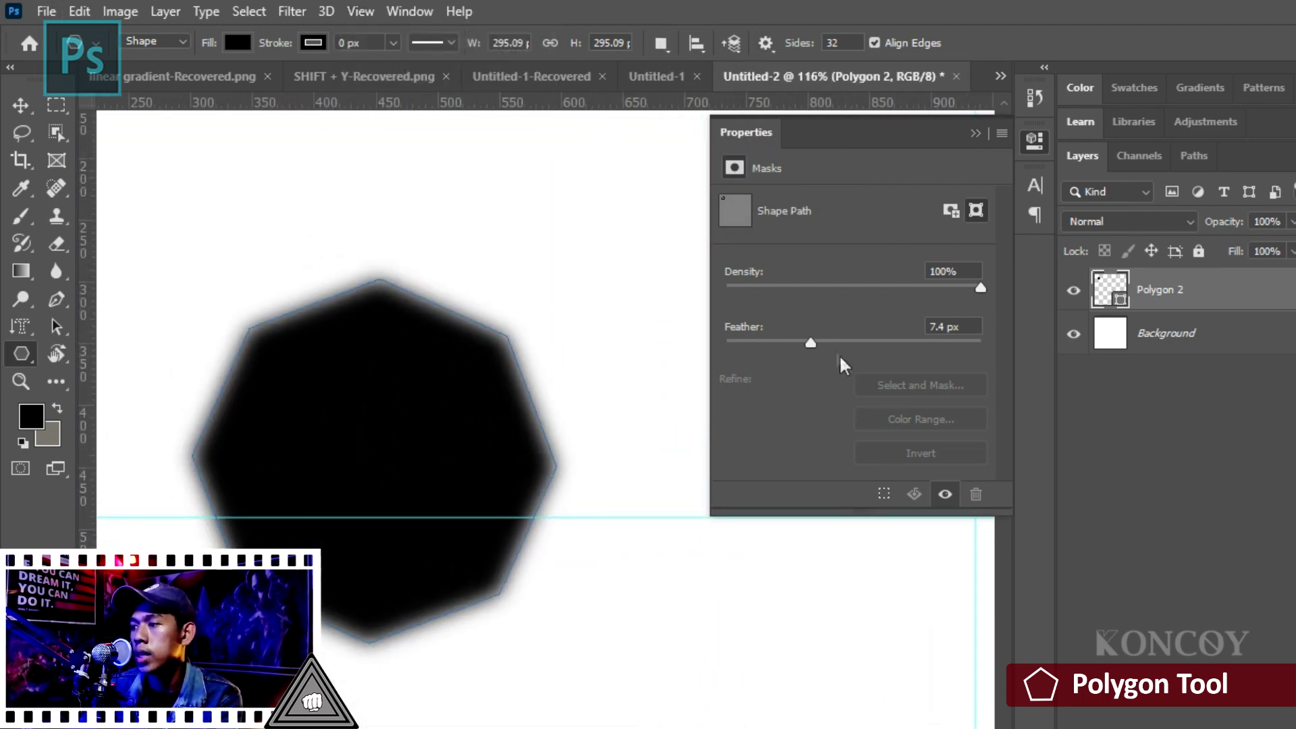
left_click_drag(811, 342, 578, 353)
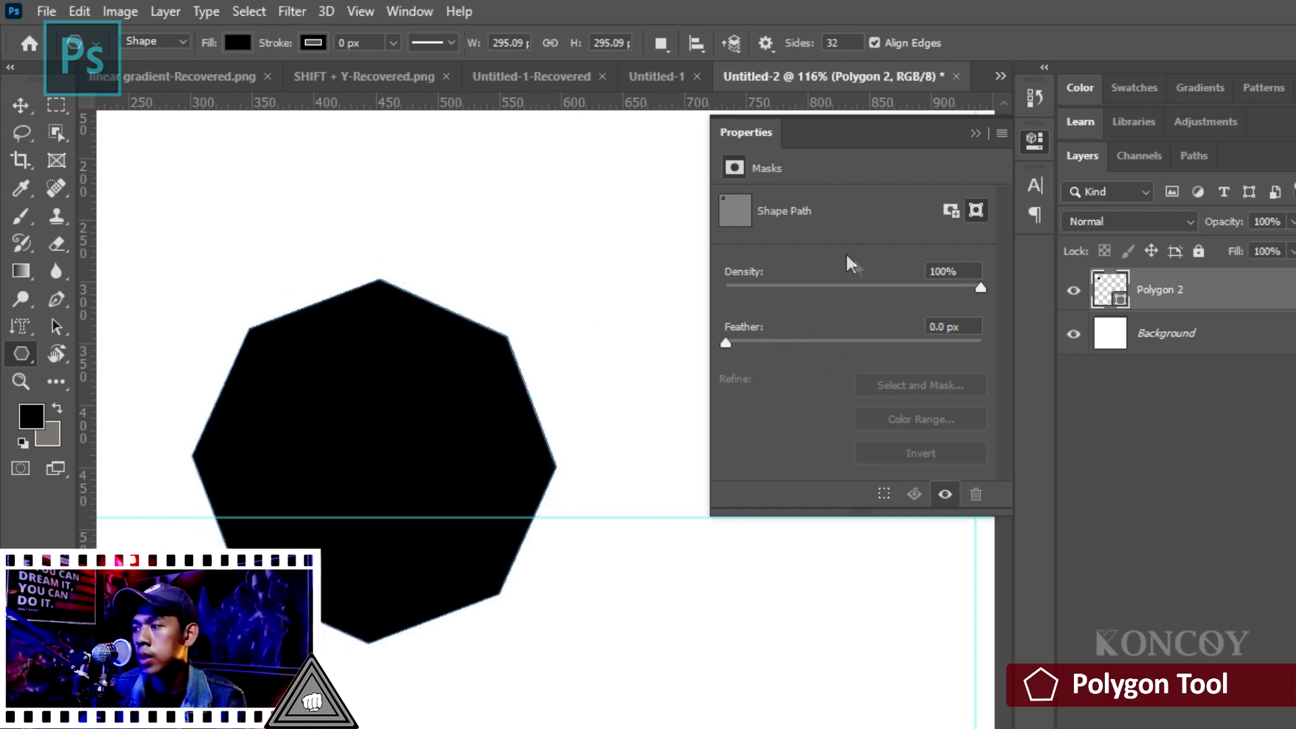
left_click(765, 45)
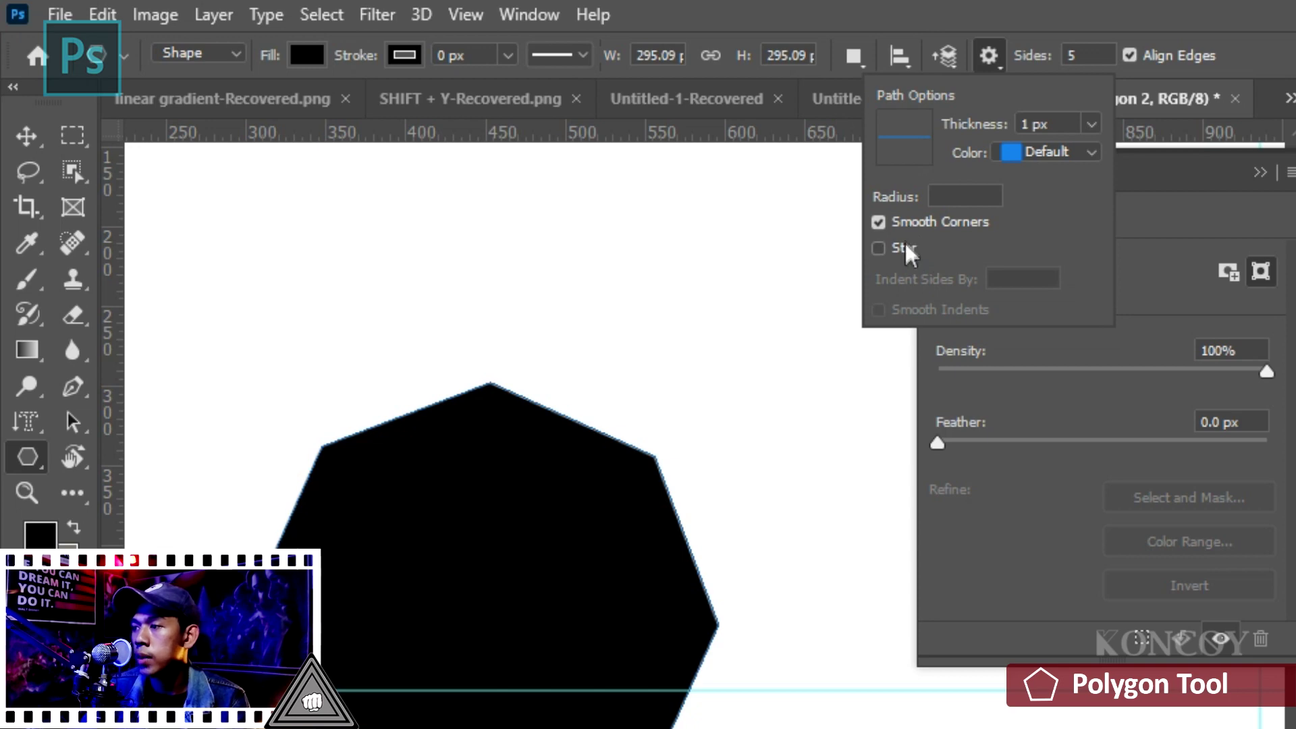
- Turn off Smooth Corners, enable Star, and draw a black five-point star above the octagon
left_click(905, 247)
left_click(930, 221)
left_click_drag(618, 245, 729, 326)
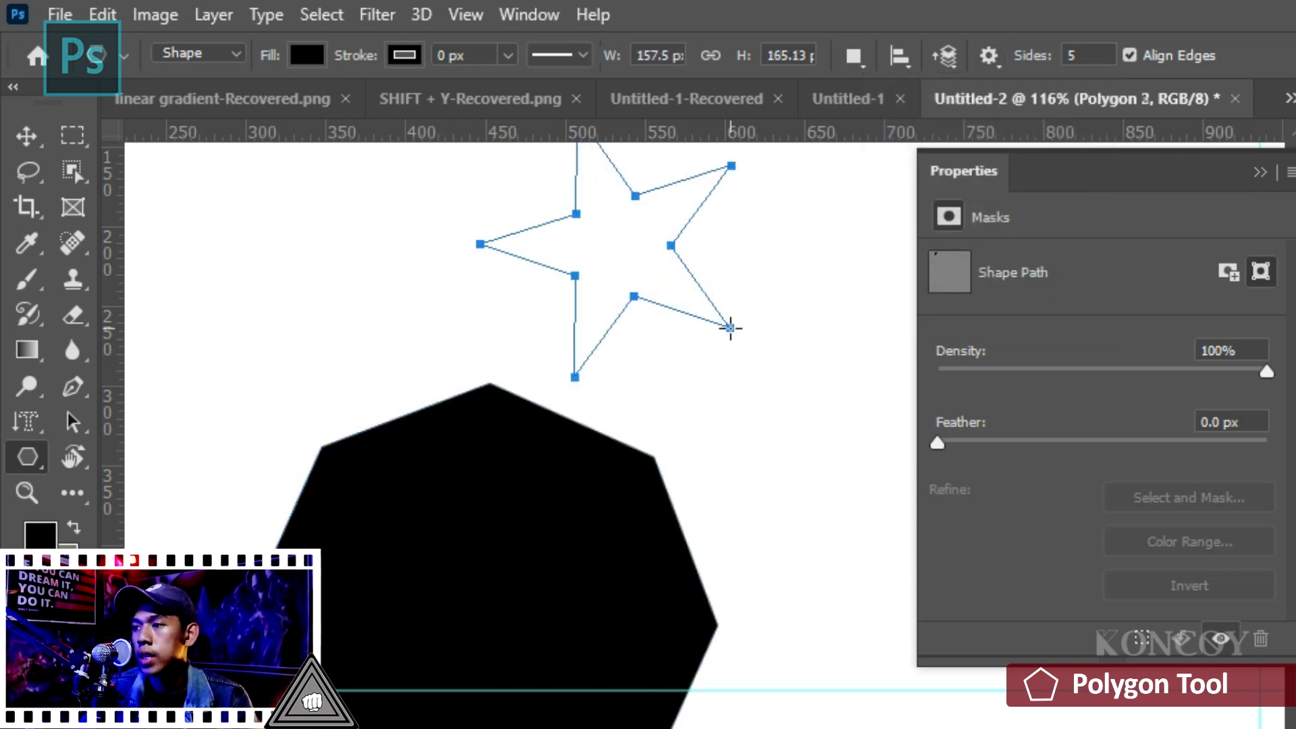
scroll(776, 295, "up", 2)
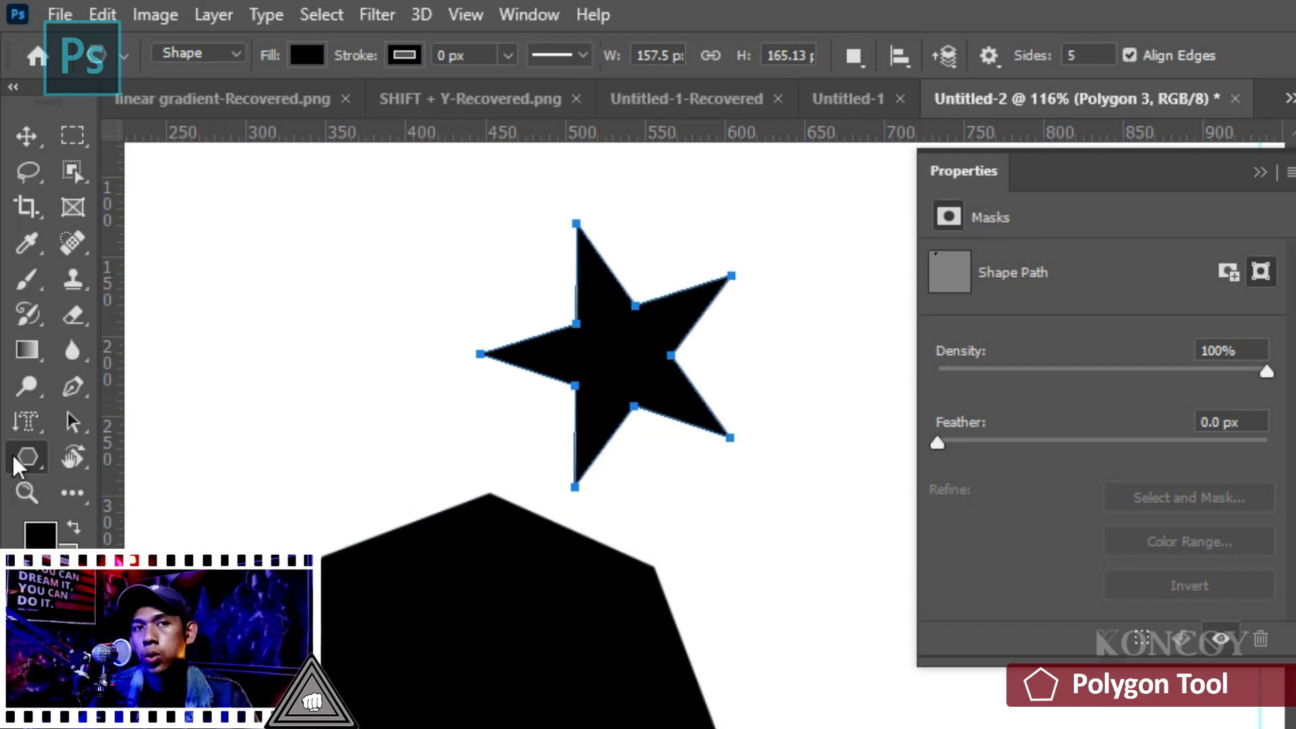
left_click(988, 55)
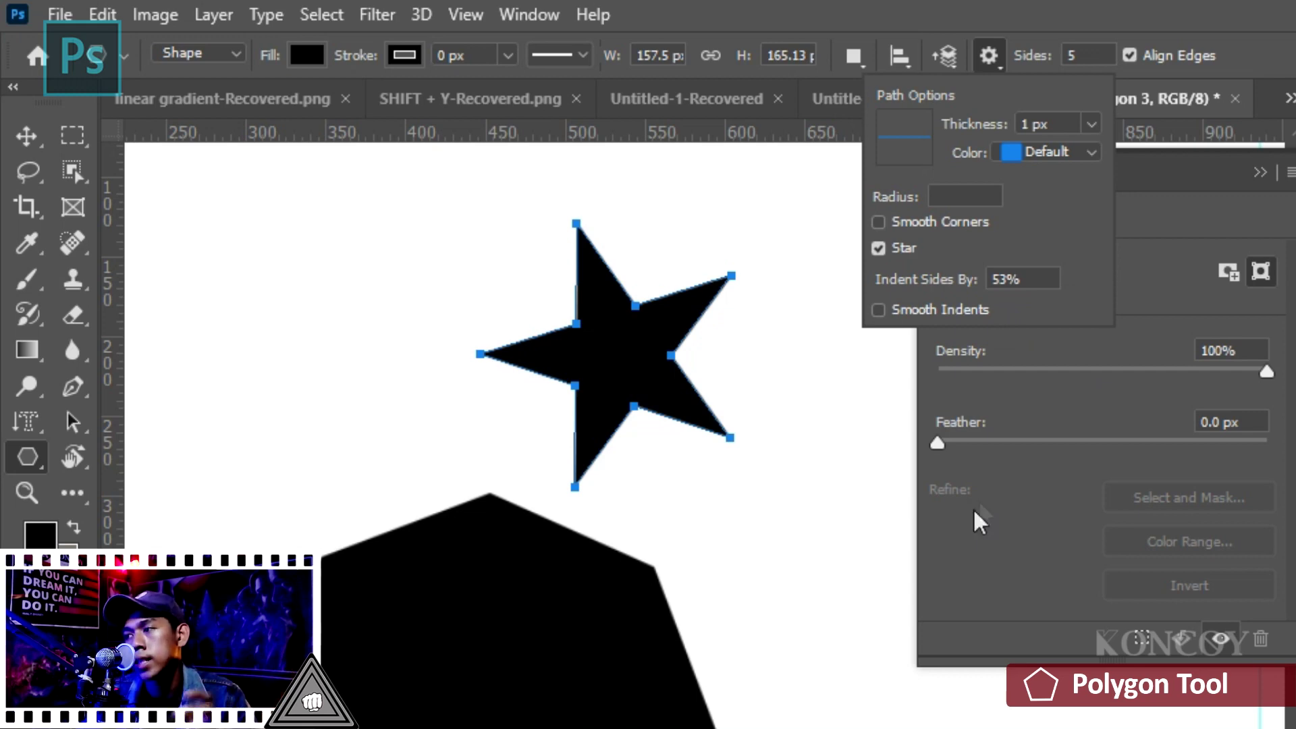
left_click(1012, 279)
- Set the star indent to 90% and draw a thin, needle-like star at lower right
left_click(998, 278)
key("BackSpace")
key("BackSpace")
type("90")
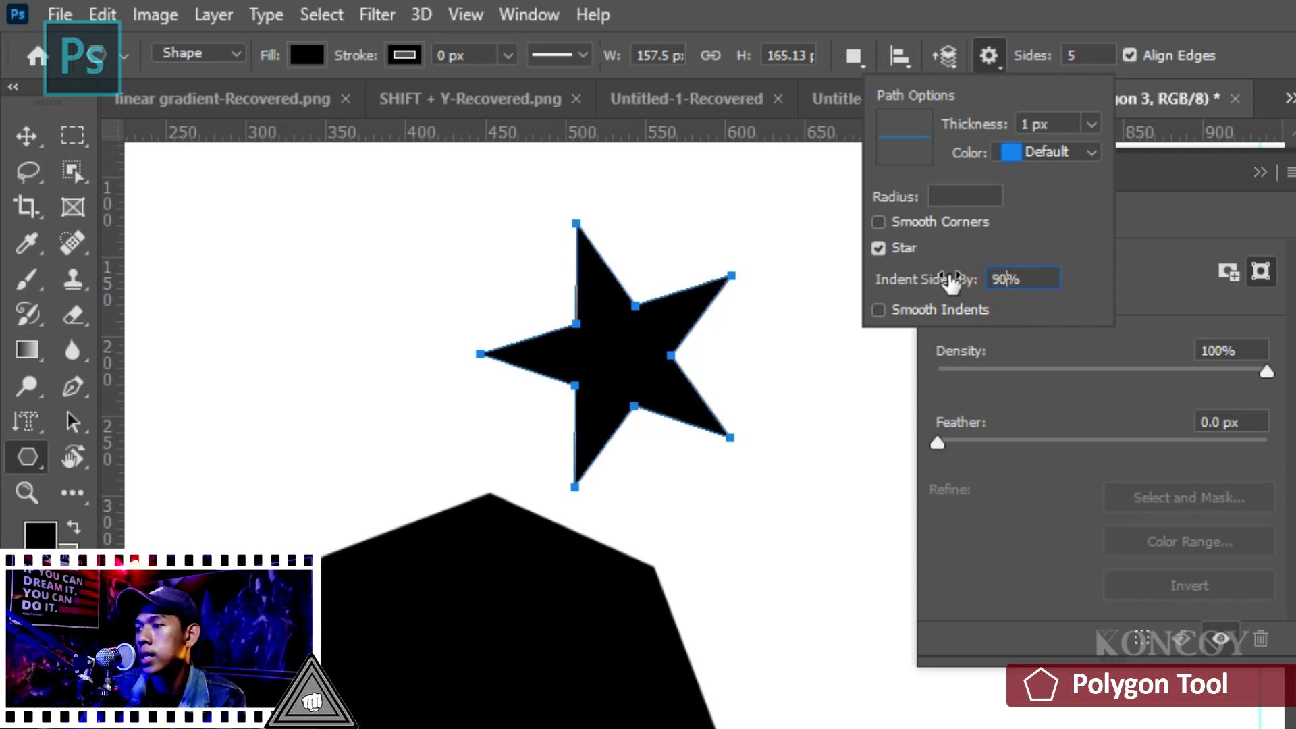
left_click_drag(789, 496, 876, 611)
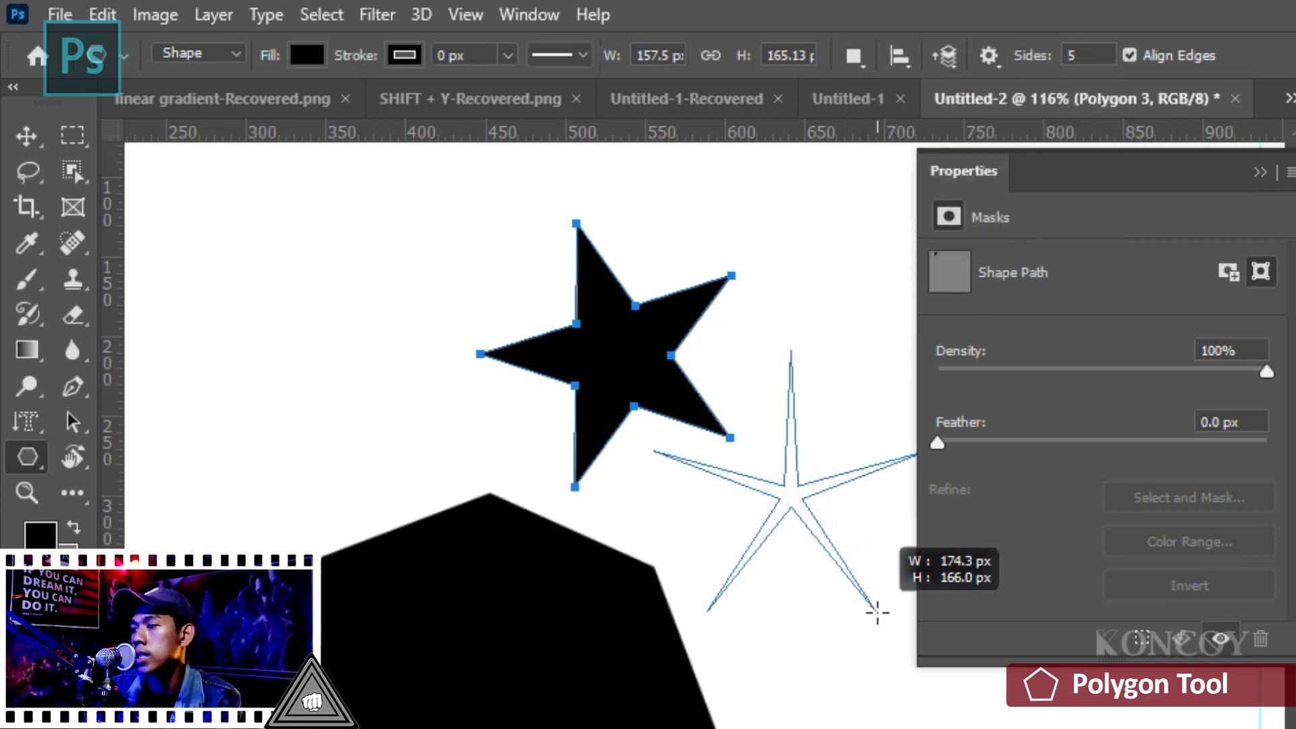
scroll(694, 549, "up", 2)
scroll(796, 529, "down", 1)
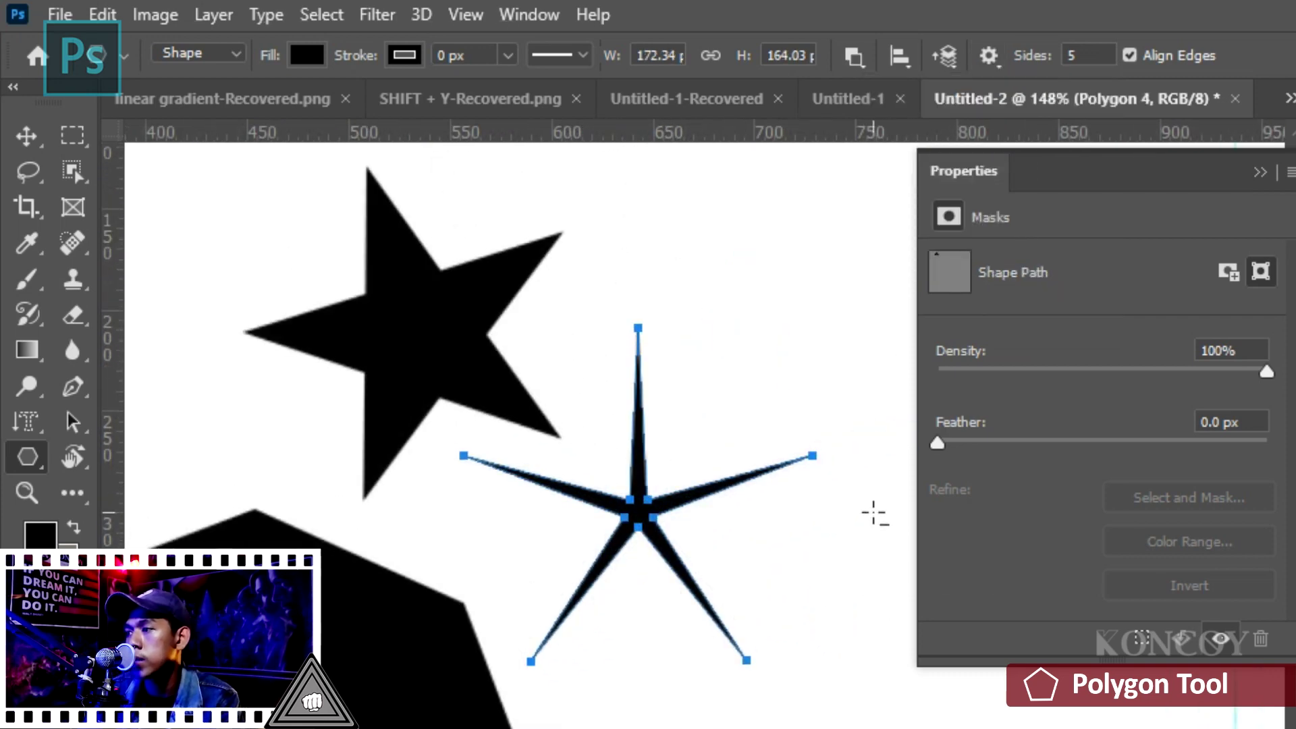
- Lower the indent and draw two shallow-indented stars, one upper right and one below the first
left_click(989, 56)
left_click(989, 56)
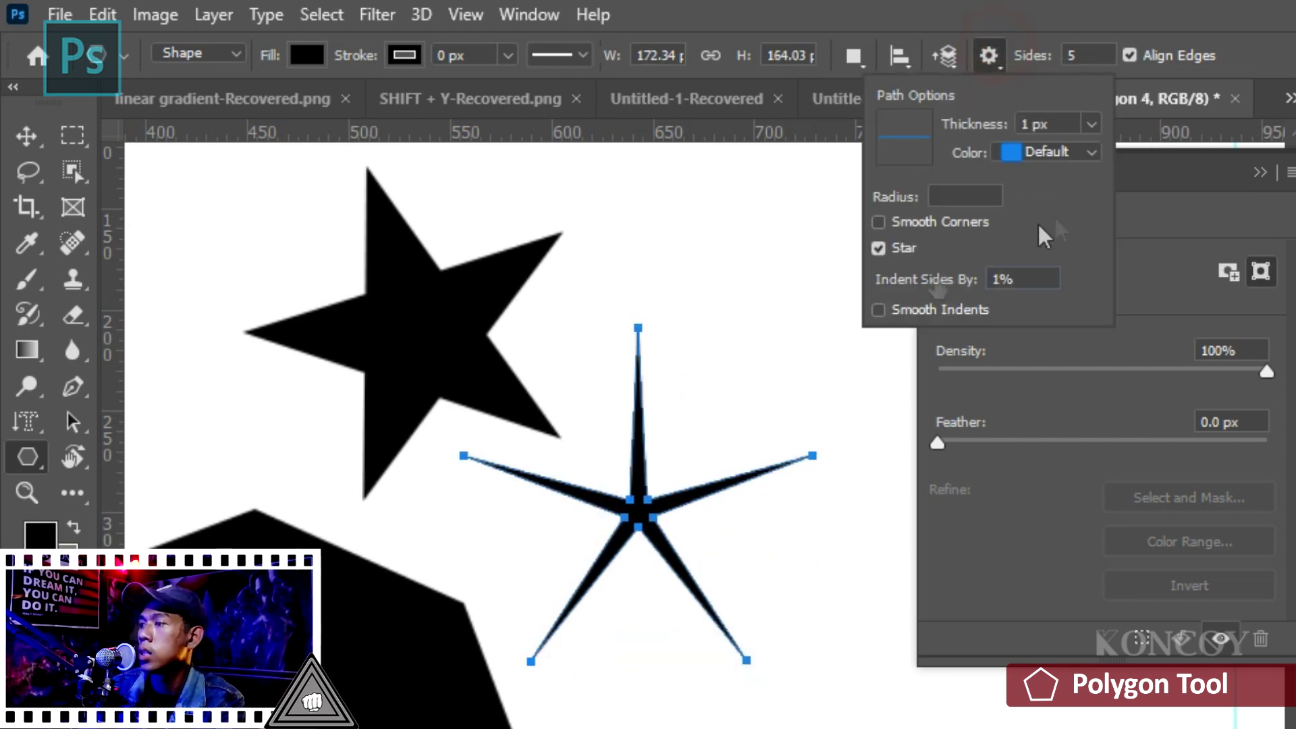
key("Return")
left_click_drag(829, 273, 854, 376)
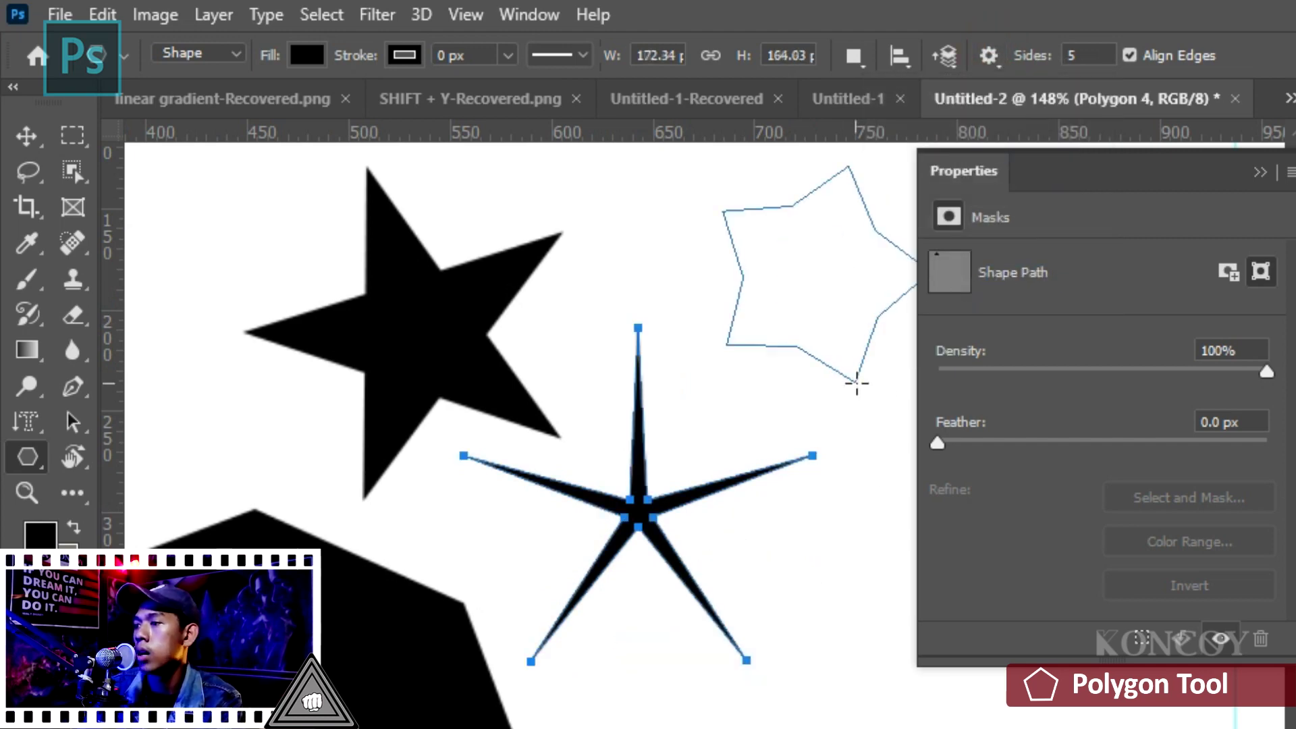
scroll(821, 275, "up", 3)
left_click_drag(721, 592, 809, 650)
left_click(987, 57)
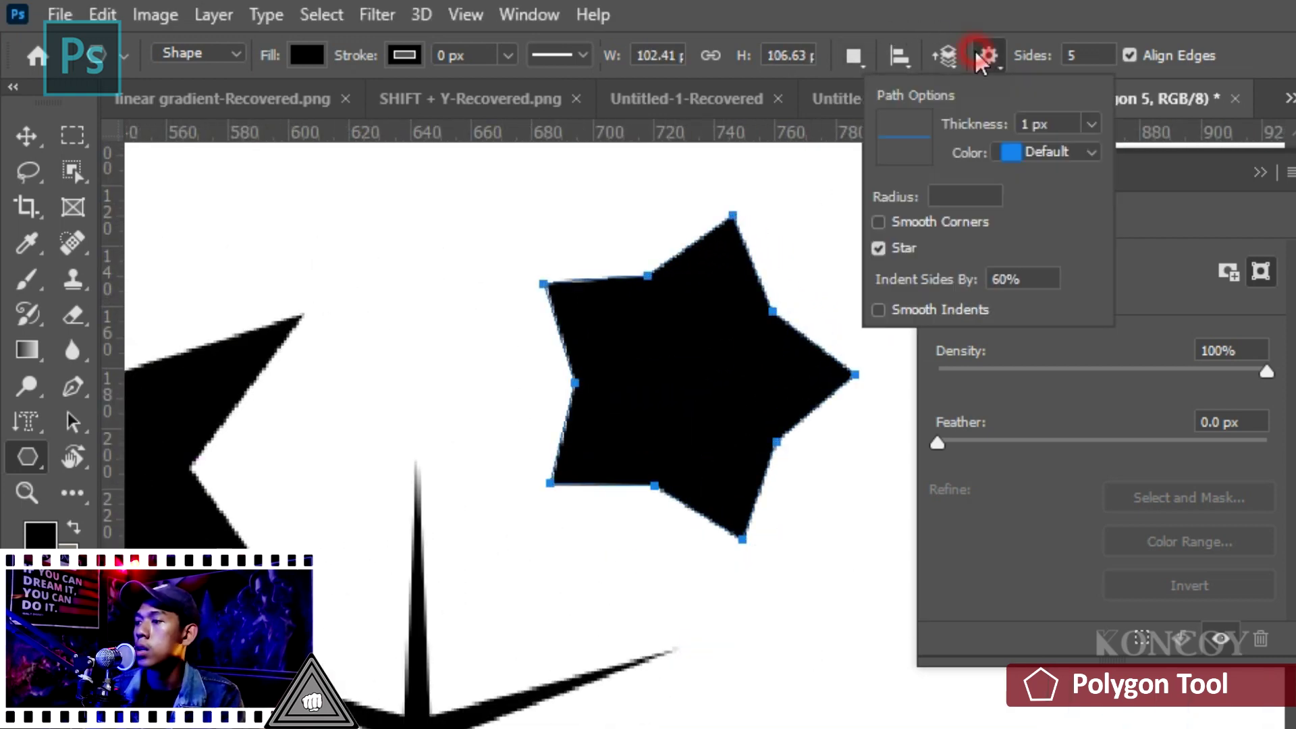
- Enable Smooth Indents and draw two black stars with curved indents
left_click(951, 309)
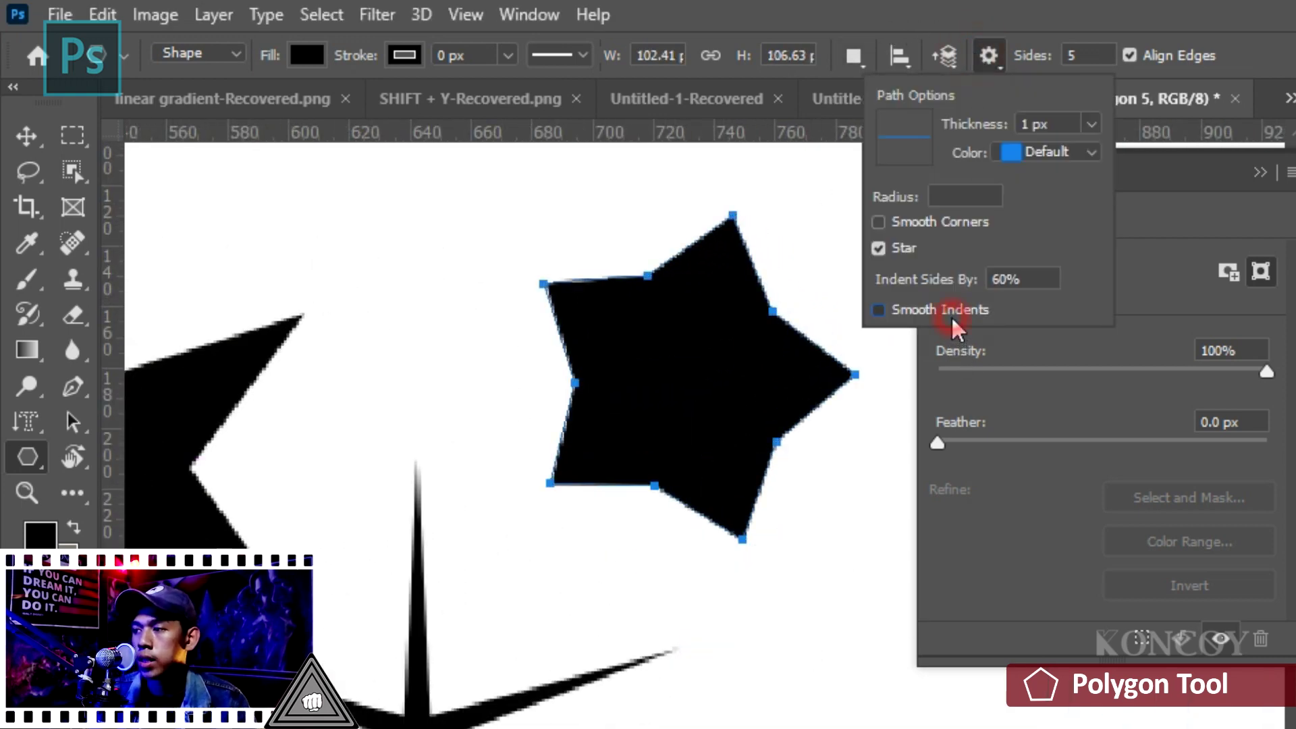
left_click_drag(644, 580, 787, 694)
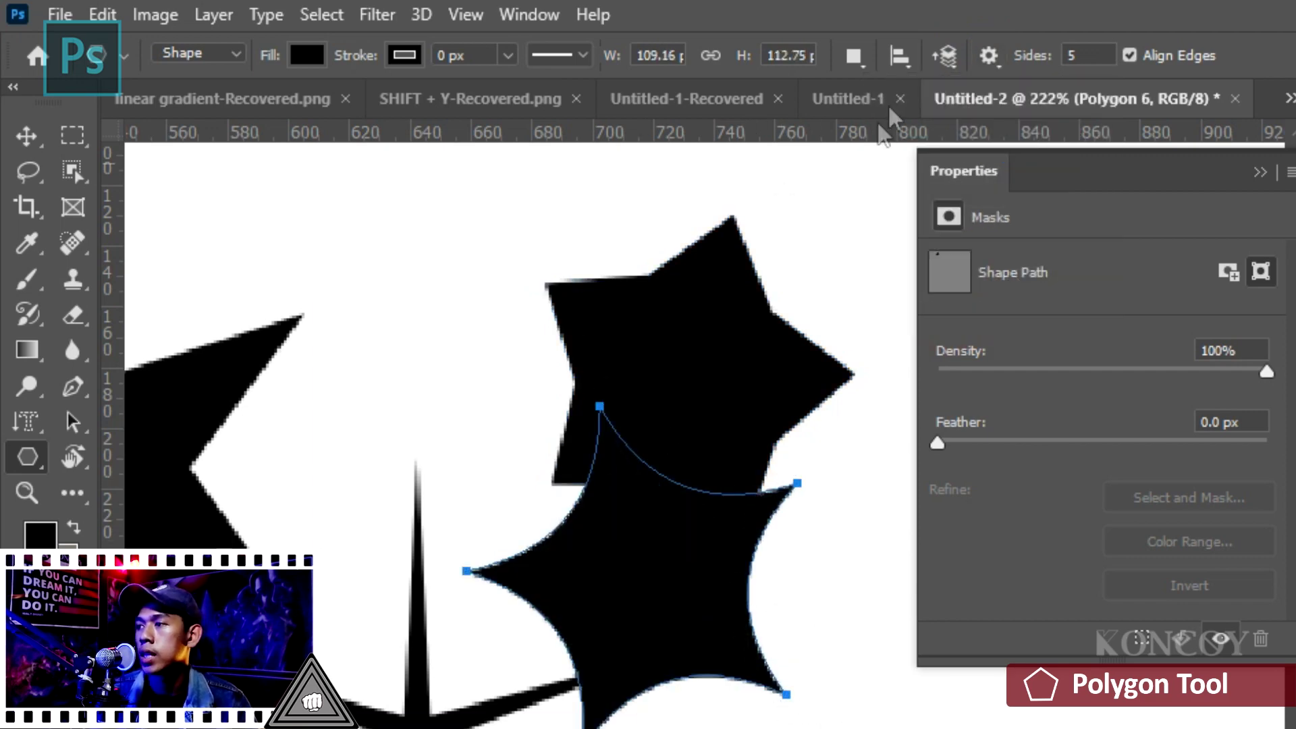
left_click(686, 39)
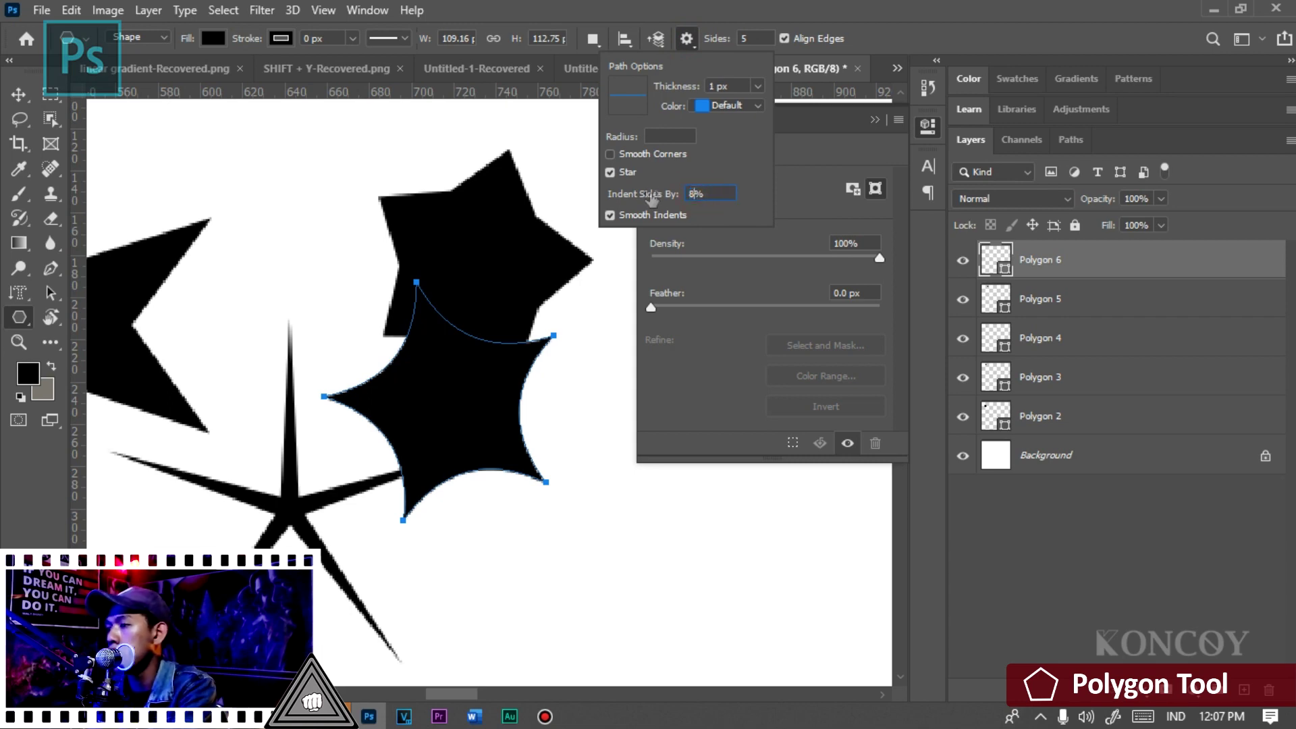
left_click_drag(655, 582, 516, 442)
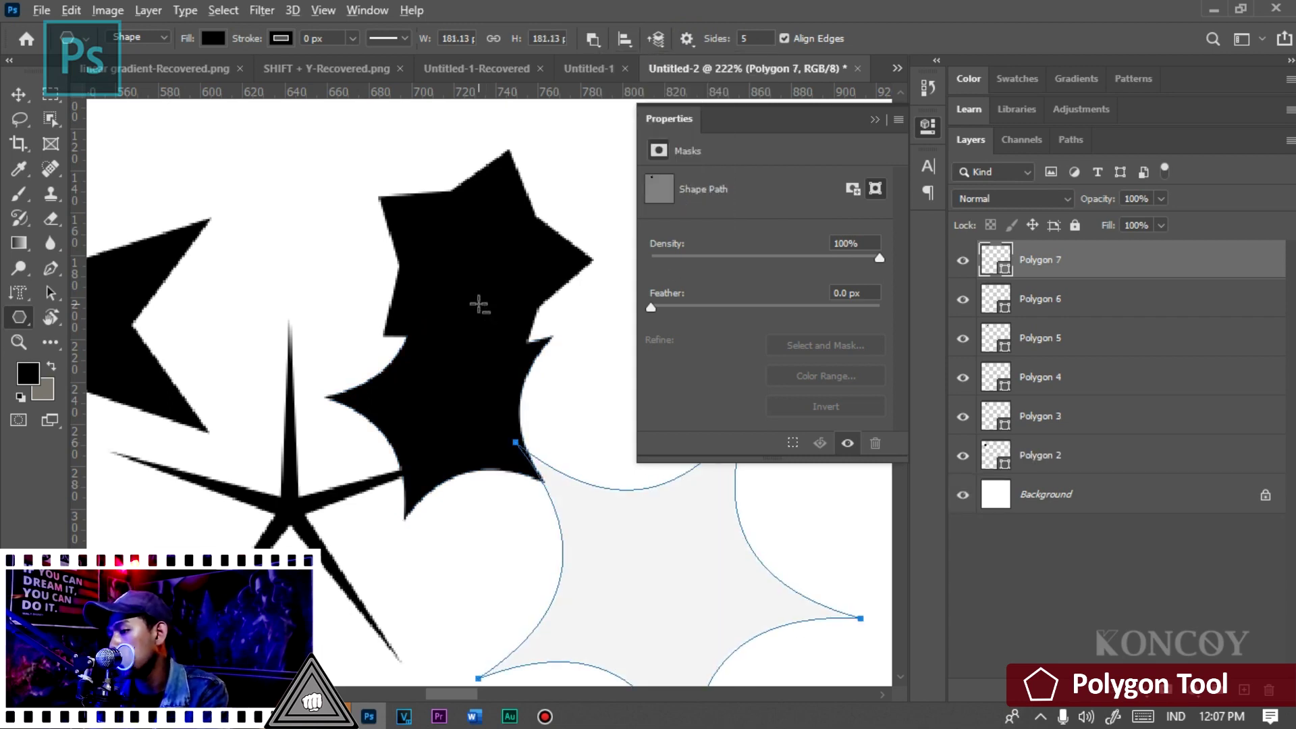
scroll(477, 300, "down", 2)
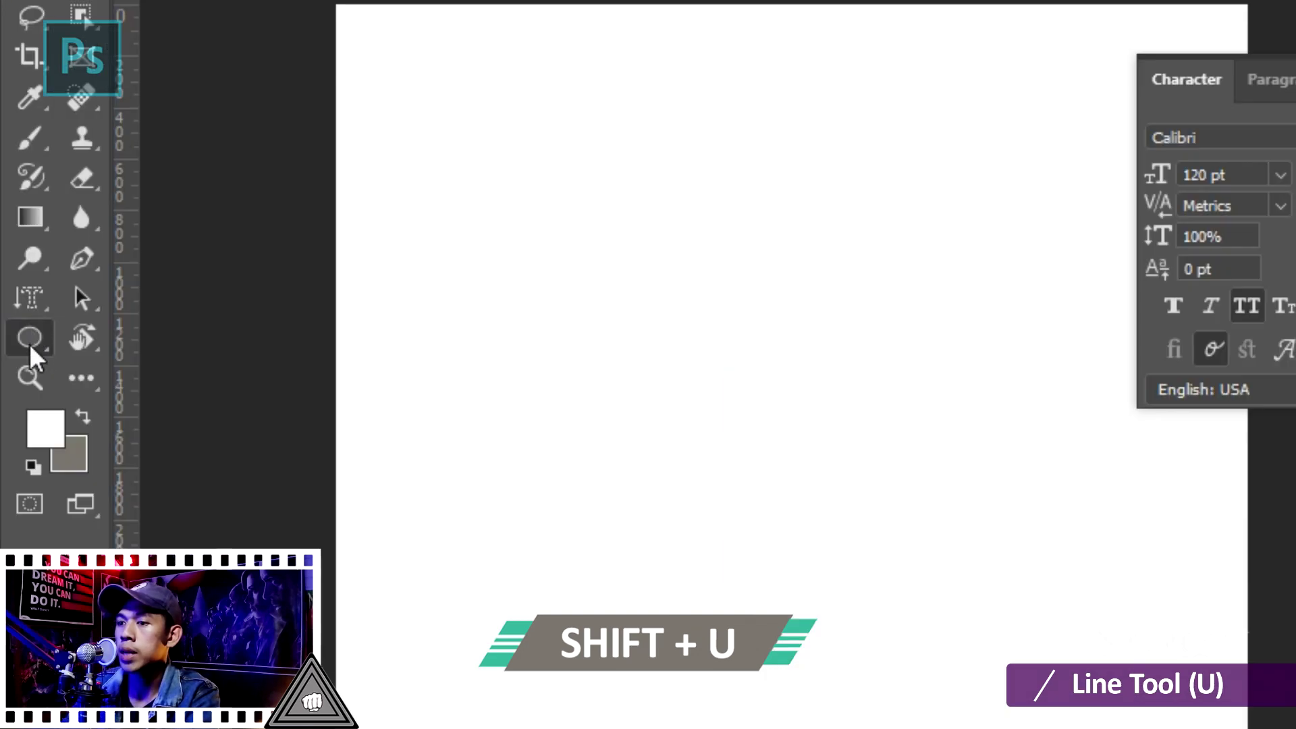
key("shift+u")
right_click(30, 343)
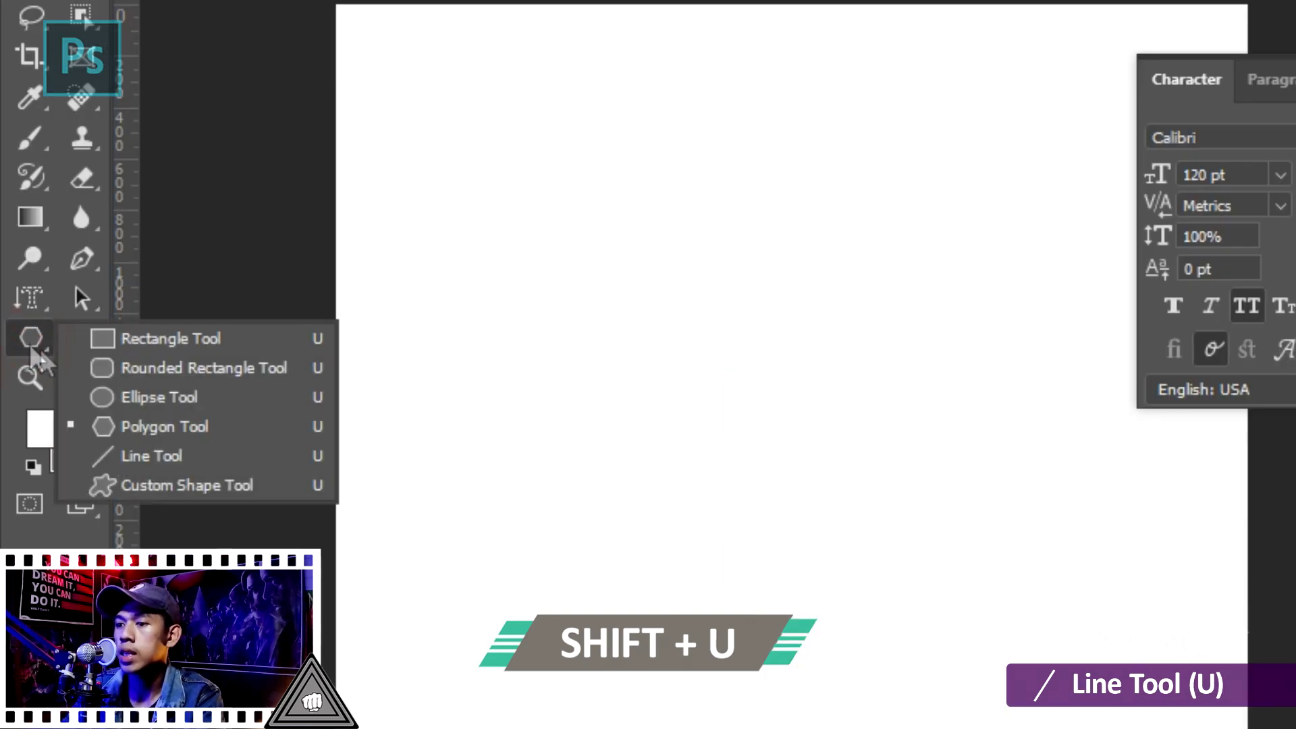
key("Escape")
key("shift+u")
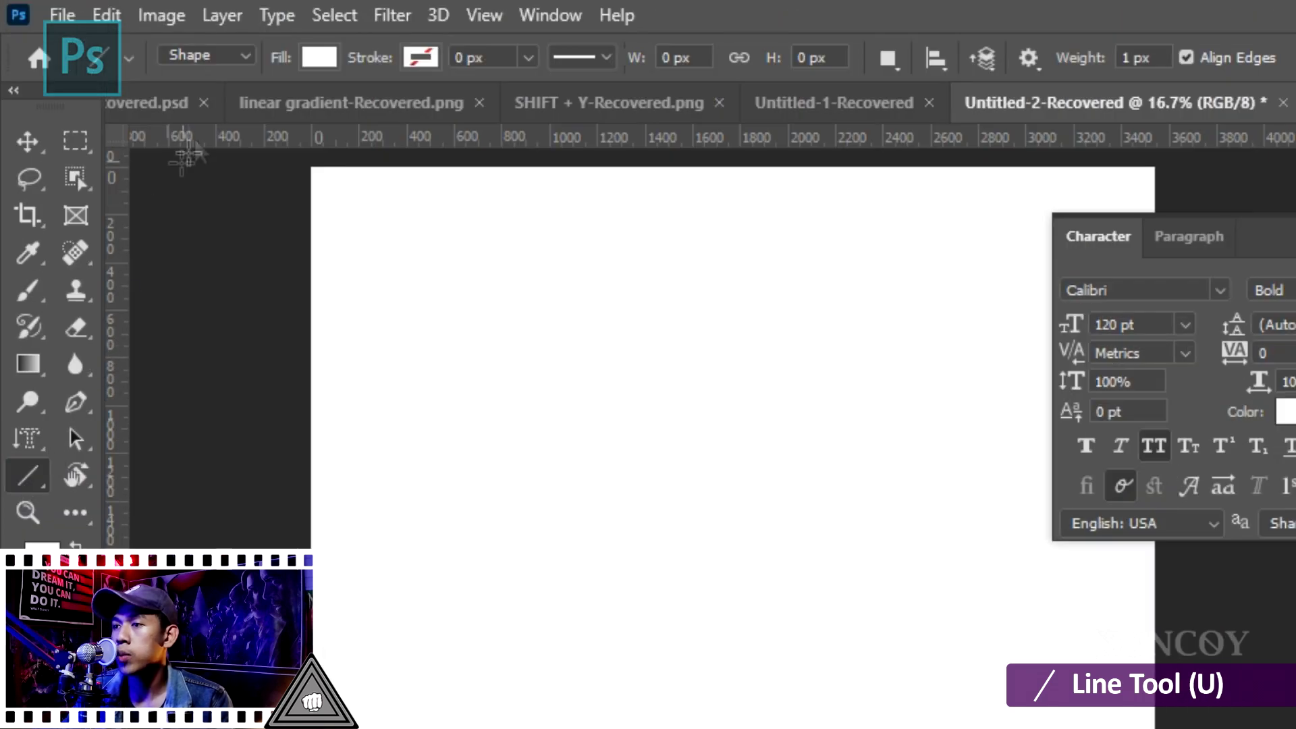
left_click(223, 66)
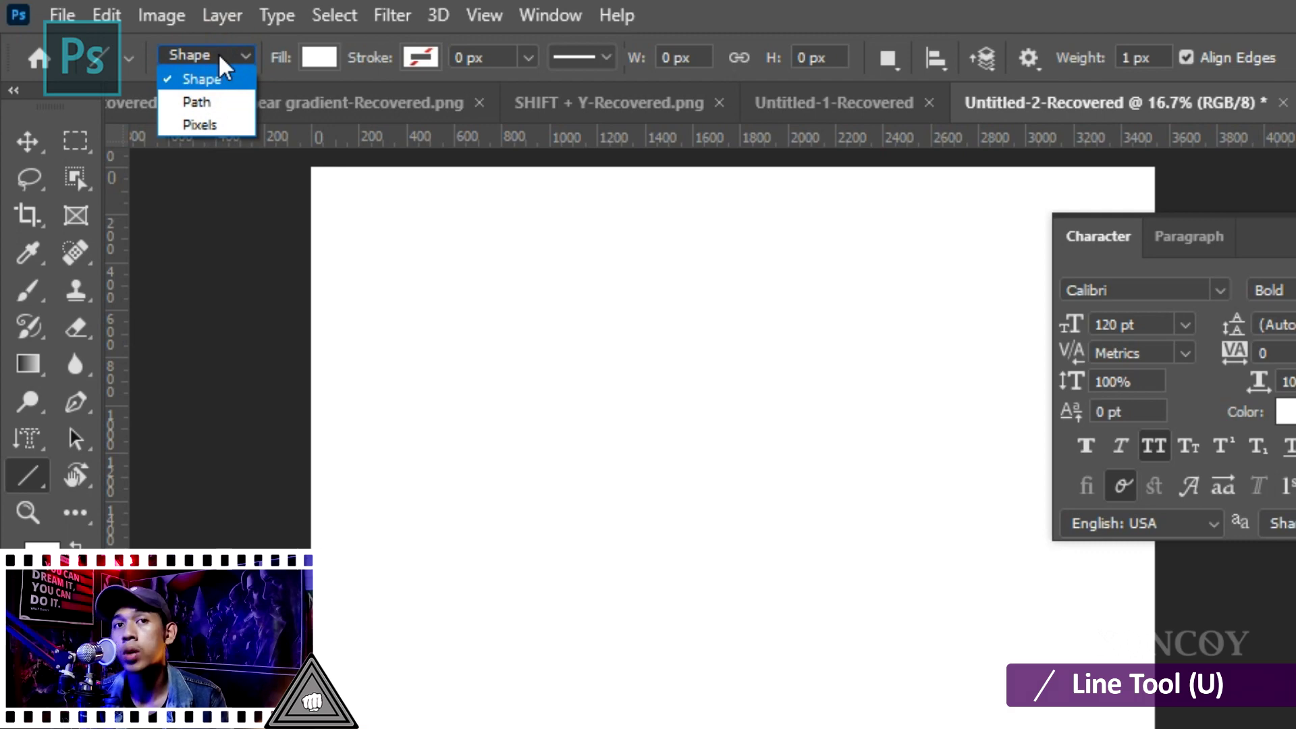
left_click(465, 587)
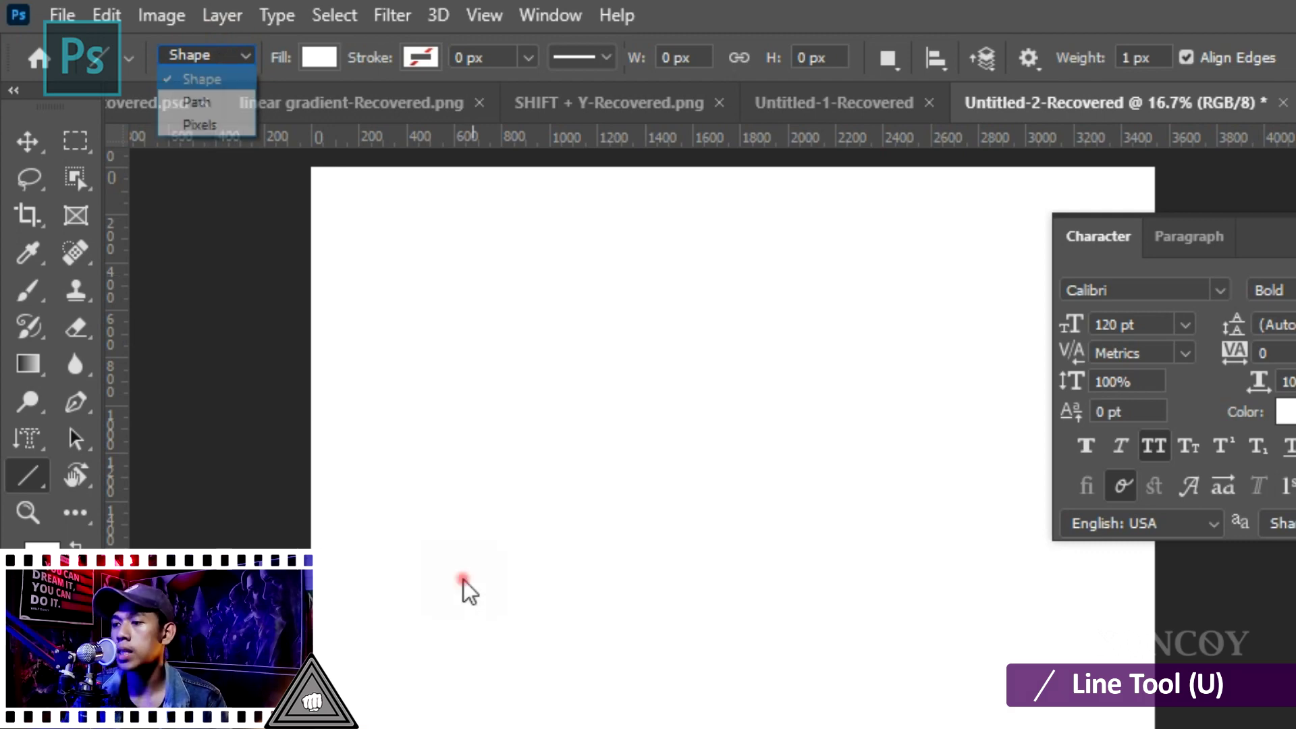
- Draw a long diagonal line across the canvas with the Line Tool
left_click_drag(443, 558, 983, 382)
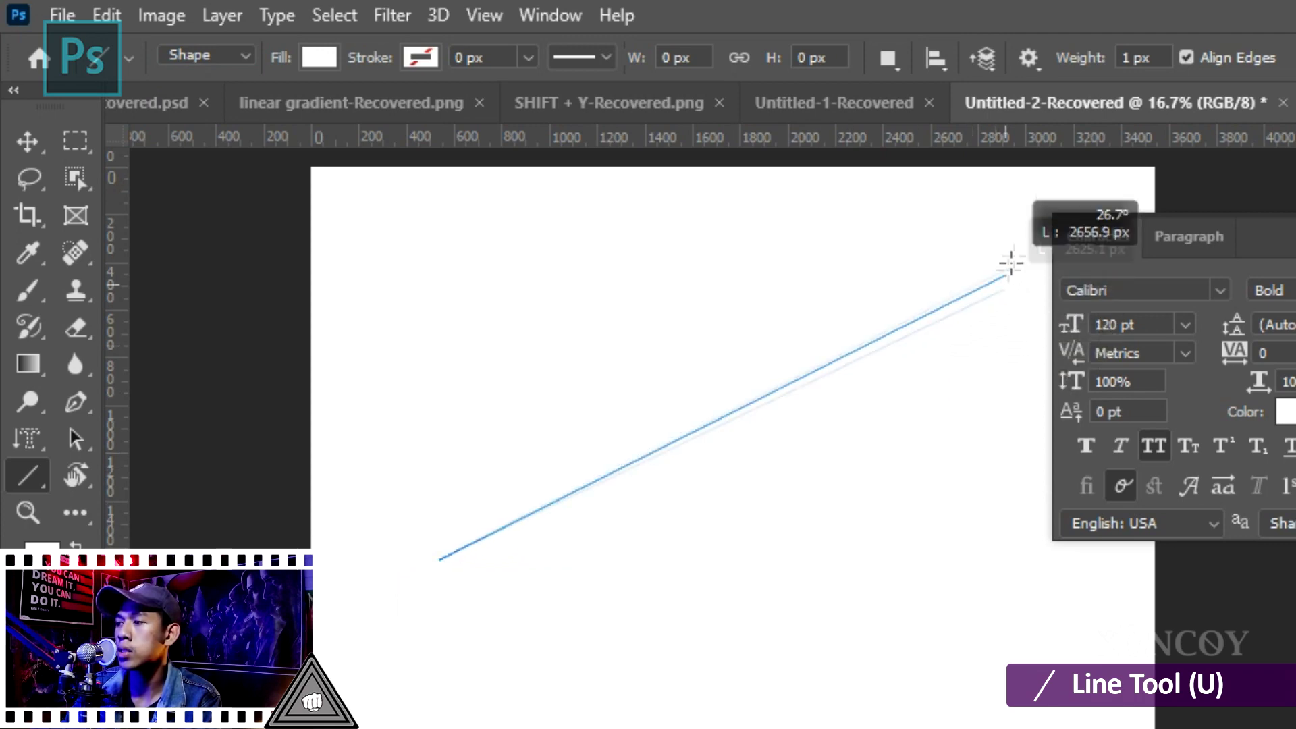
mouse_move(983, 382)
left_mouse_down()
mouse_move(1085, 473)
mouse_move(678, 516)
left_mouse_up()
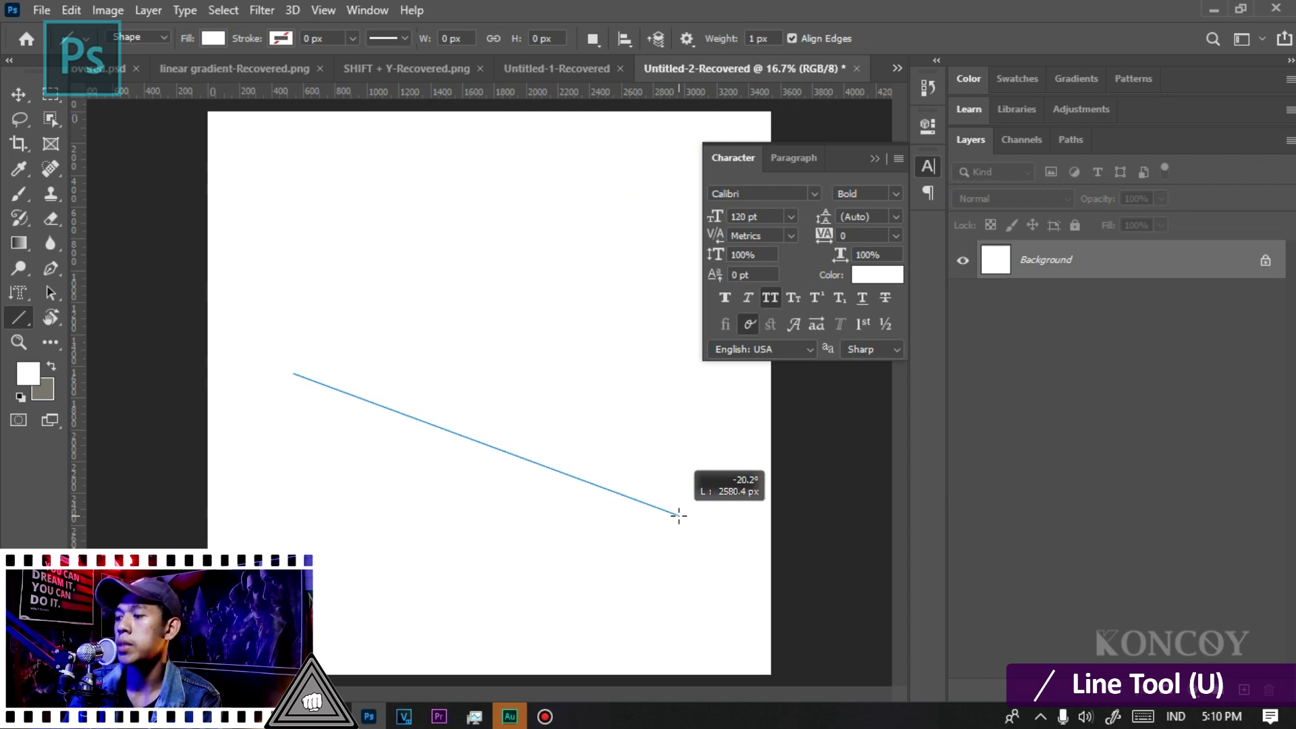
left_click_drag(678, 516, 680, 515)
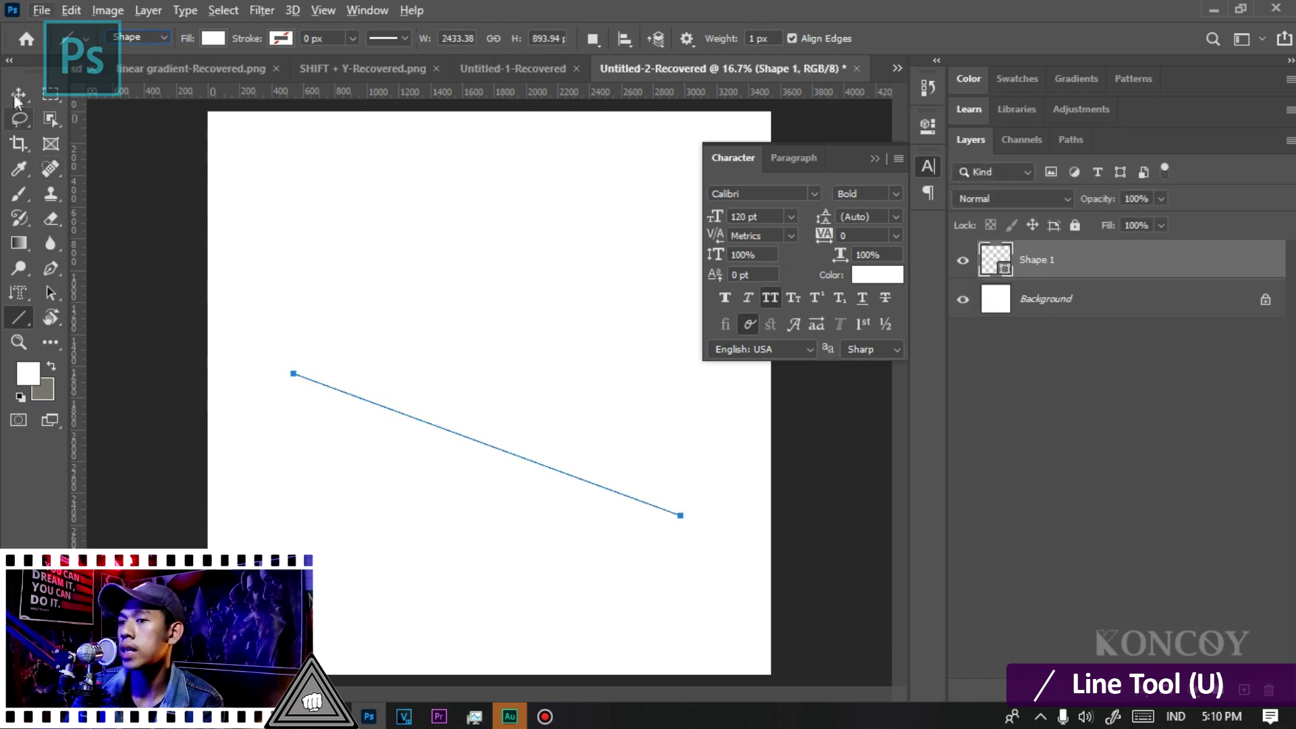
scroll(304, 371, "up", 3)
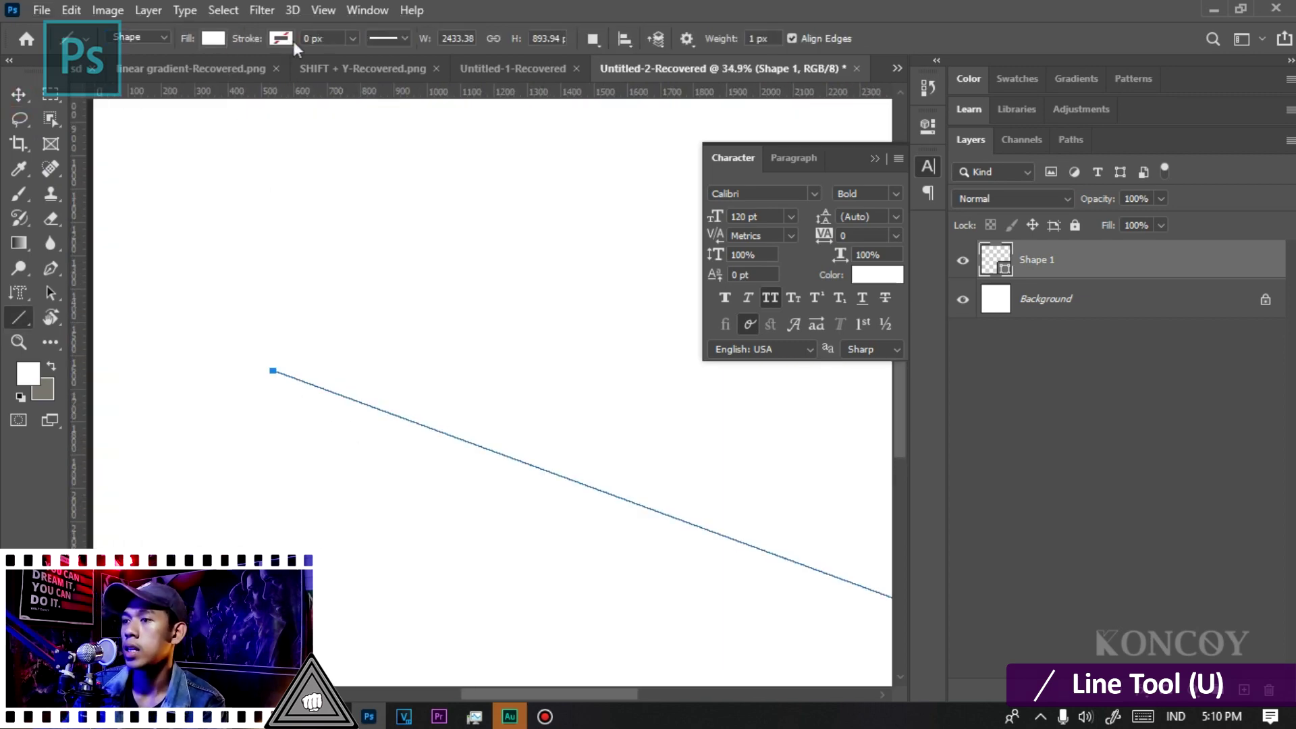
- Give the line a black 5 px stroke and no fill
left_click(282, 39)
left_click(181, 141)
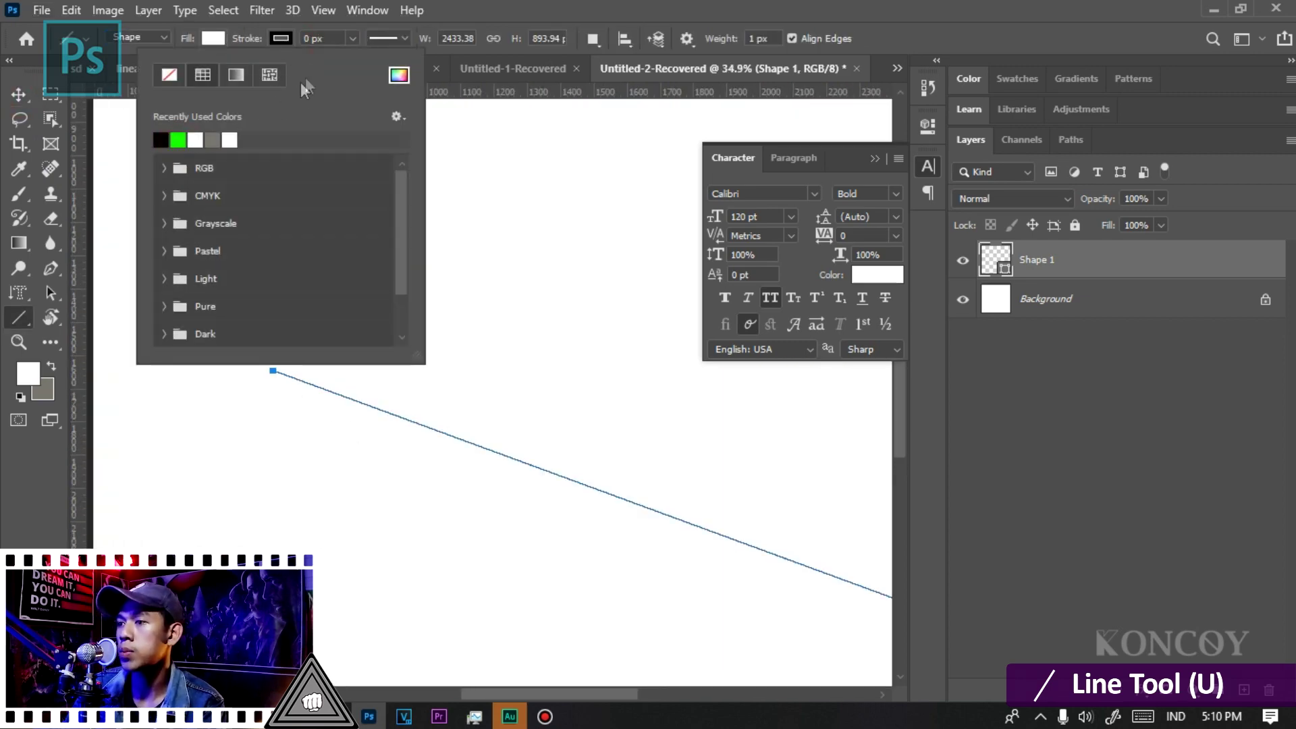
left_click(314, 39)
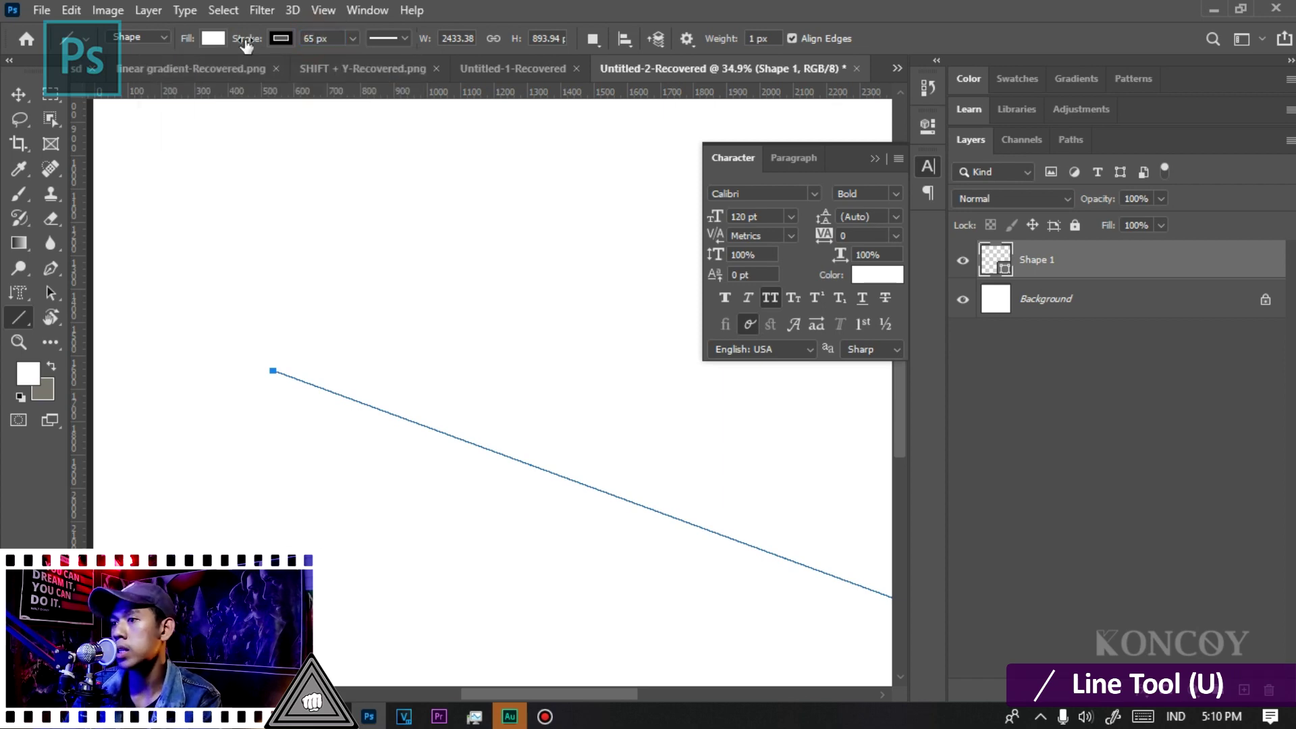
left_click(214, 39)
left_click(100, 75)
scroll(347, 382, "up", 2)
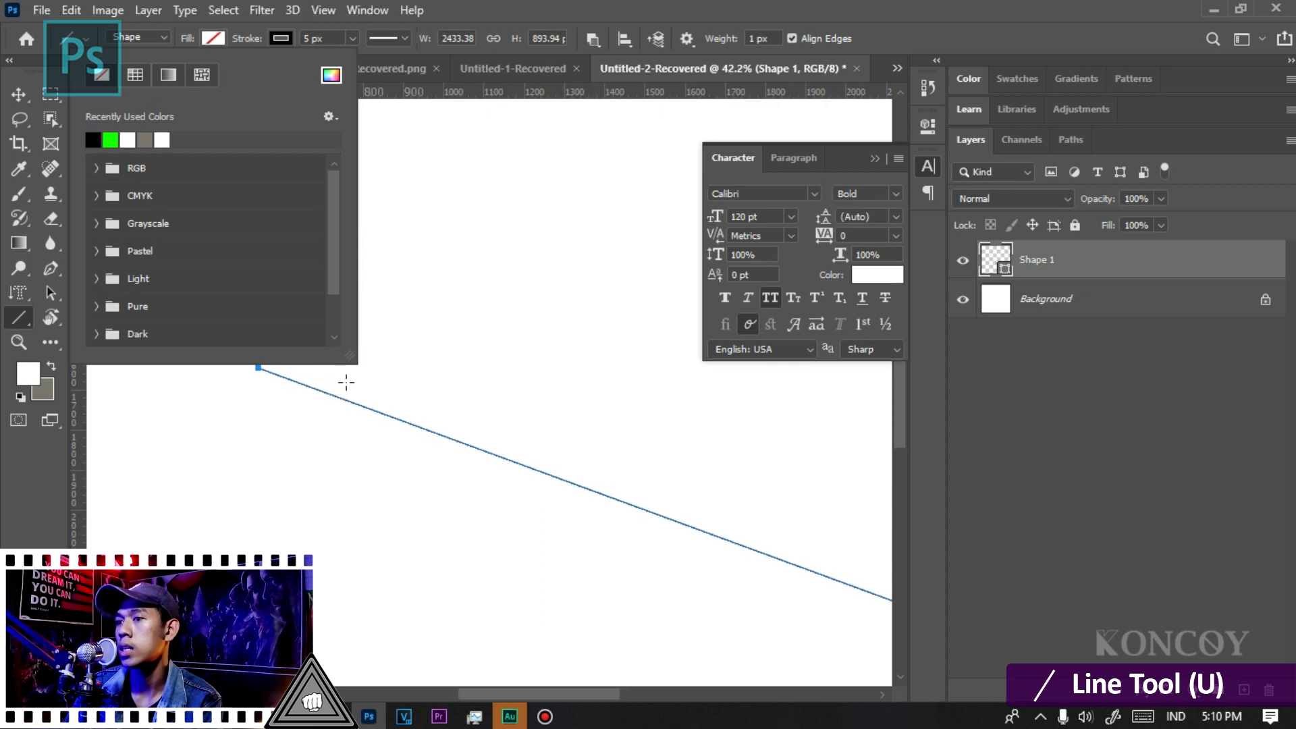
scroll(338, 395, "up", 2)
scroll(388, 391, "up", 2)
scroll(389, 391, "up", 5)
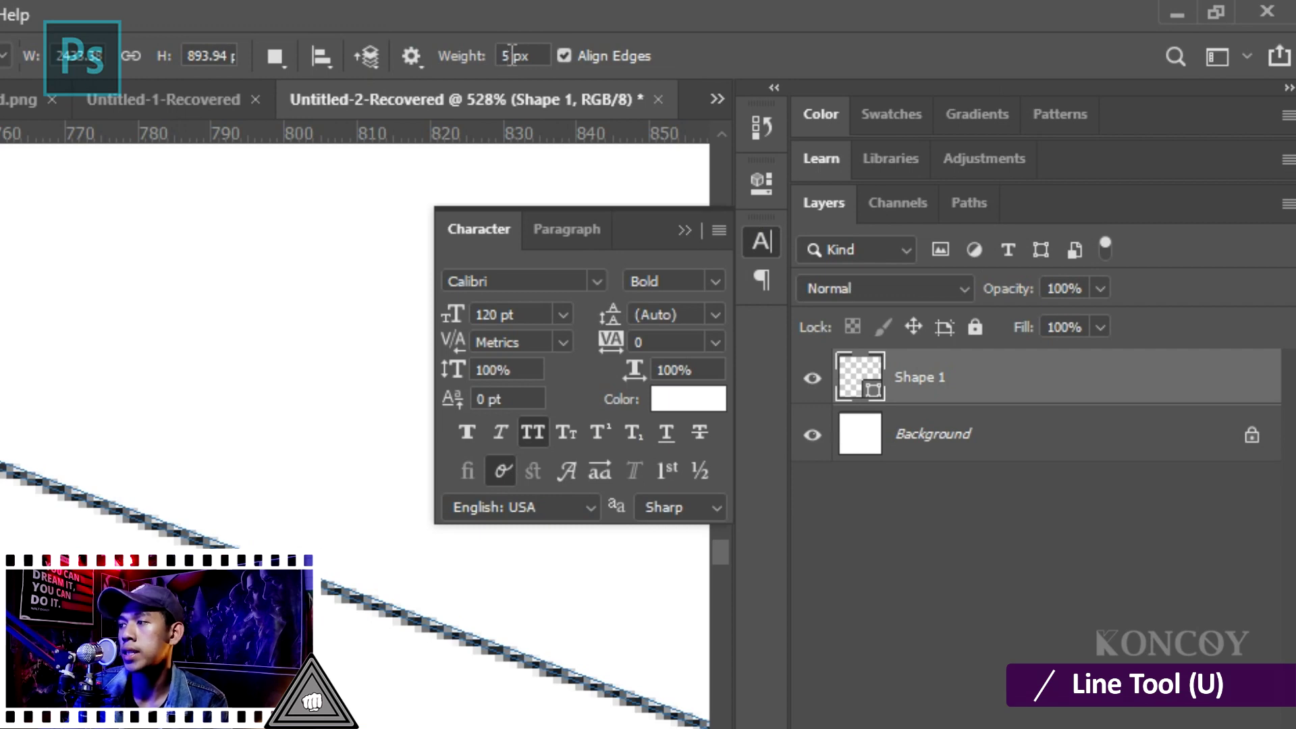
- Draw an 8 px weight line across Shape 1, then a 1 px line beside it
double_click(511, 55)
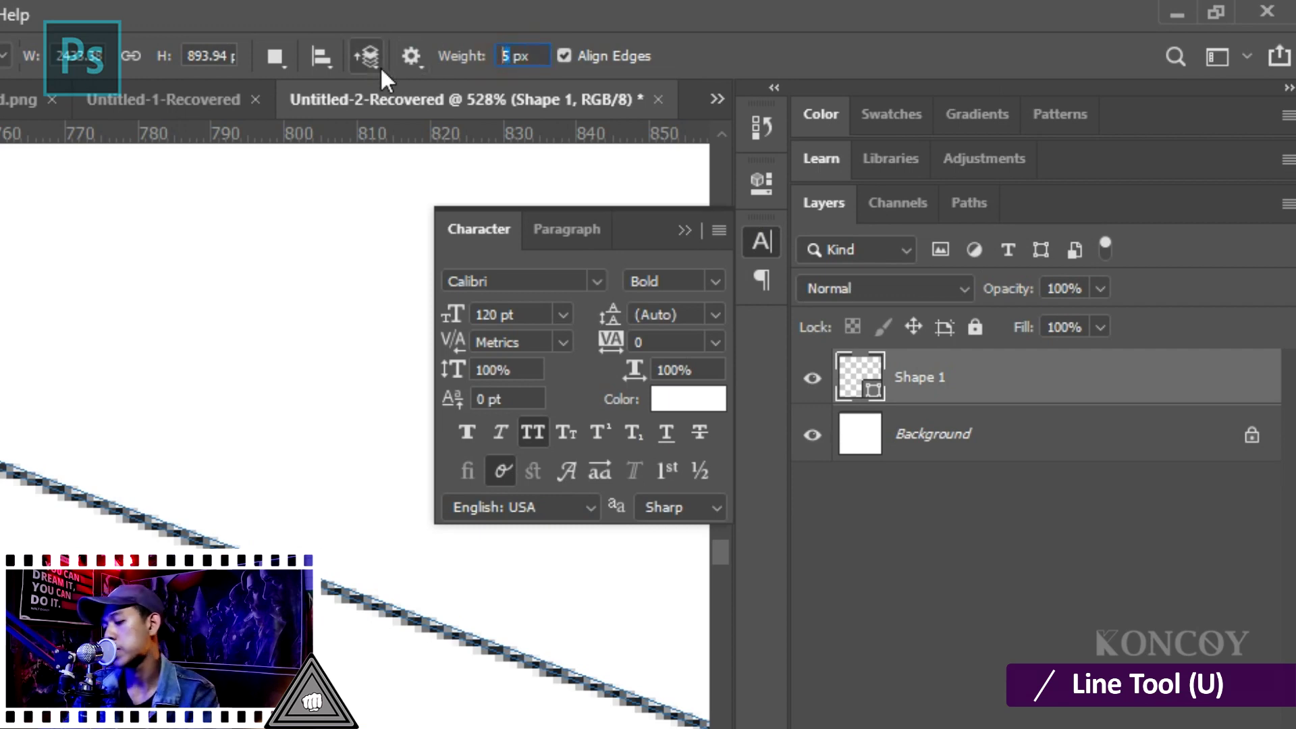
type("8")
left_click_drag(359, 492, 559, 190)
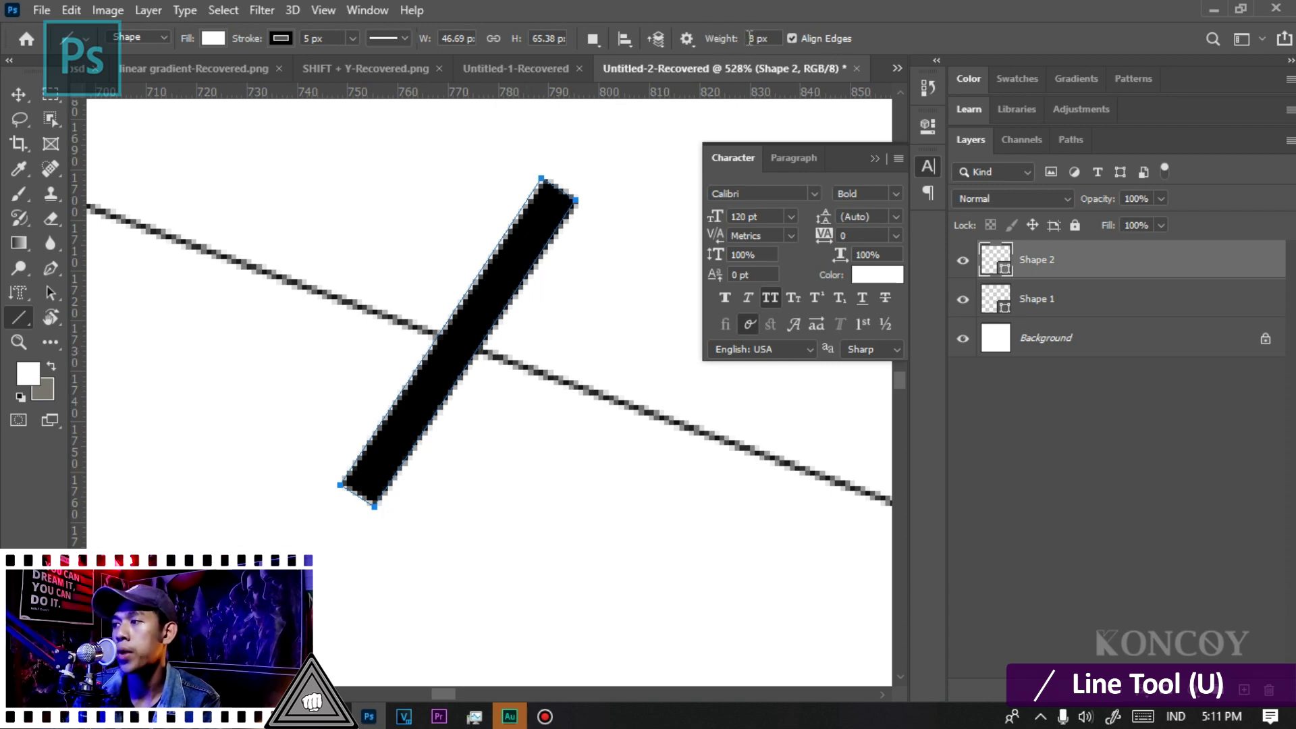
type("1")
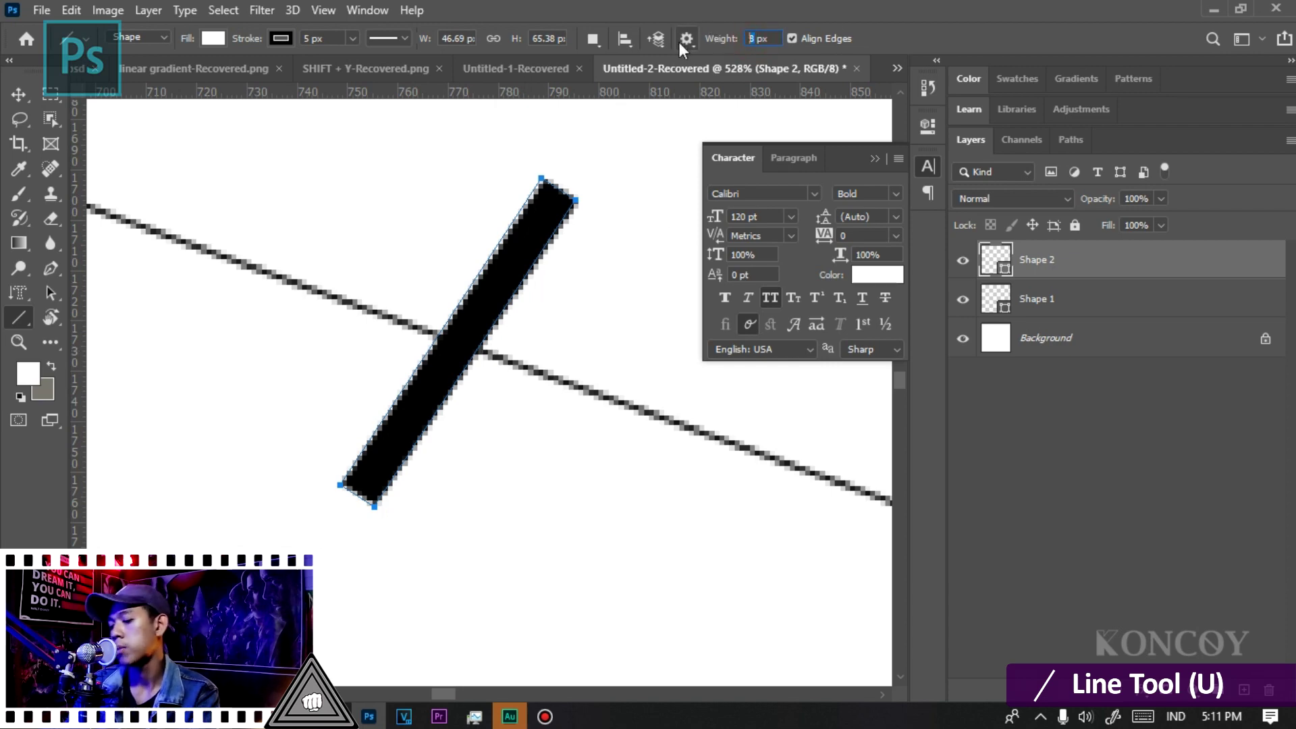
left_click_drag(509, 604, 603, 311)
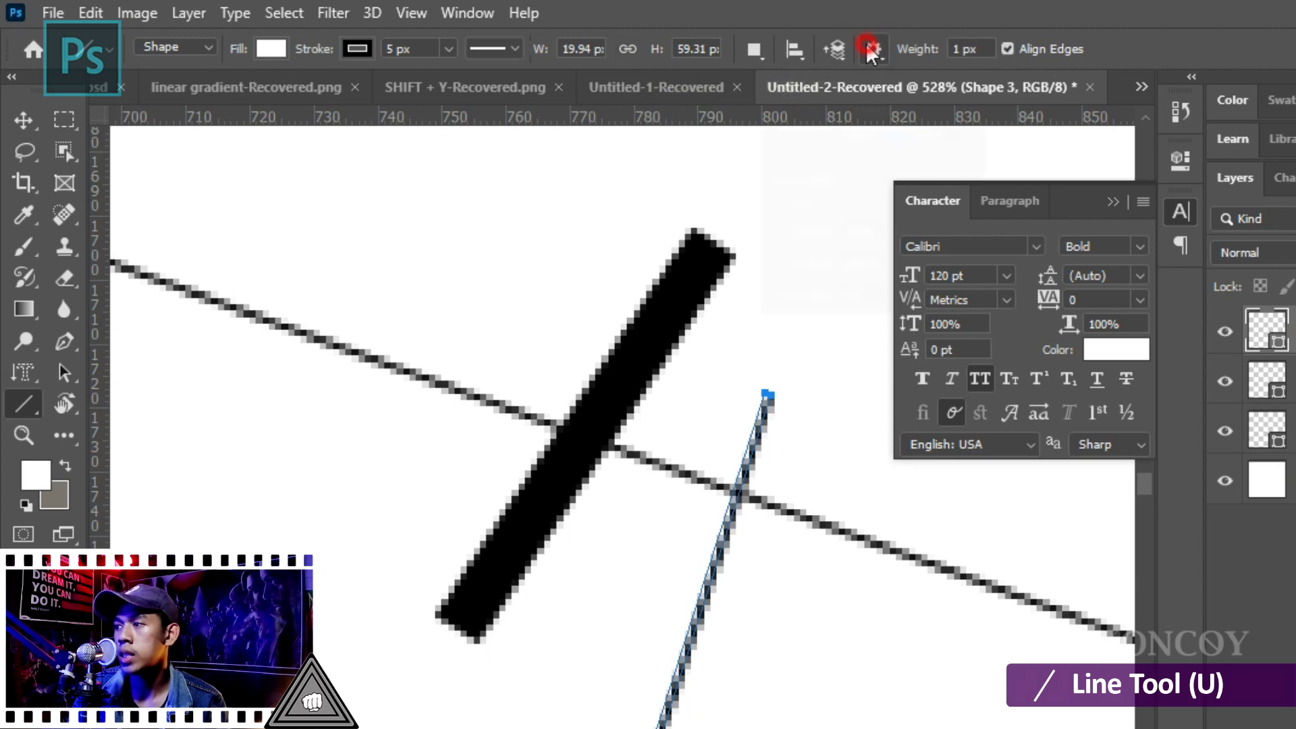
- Turn on start arrowheads and draw two single-headed arrows
left_click(874, 49)
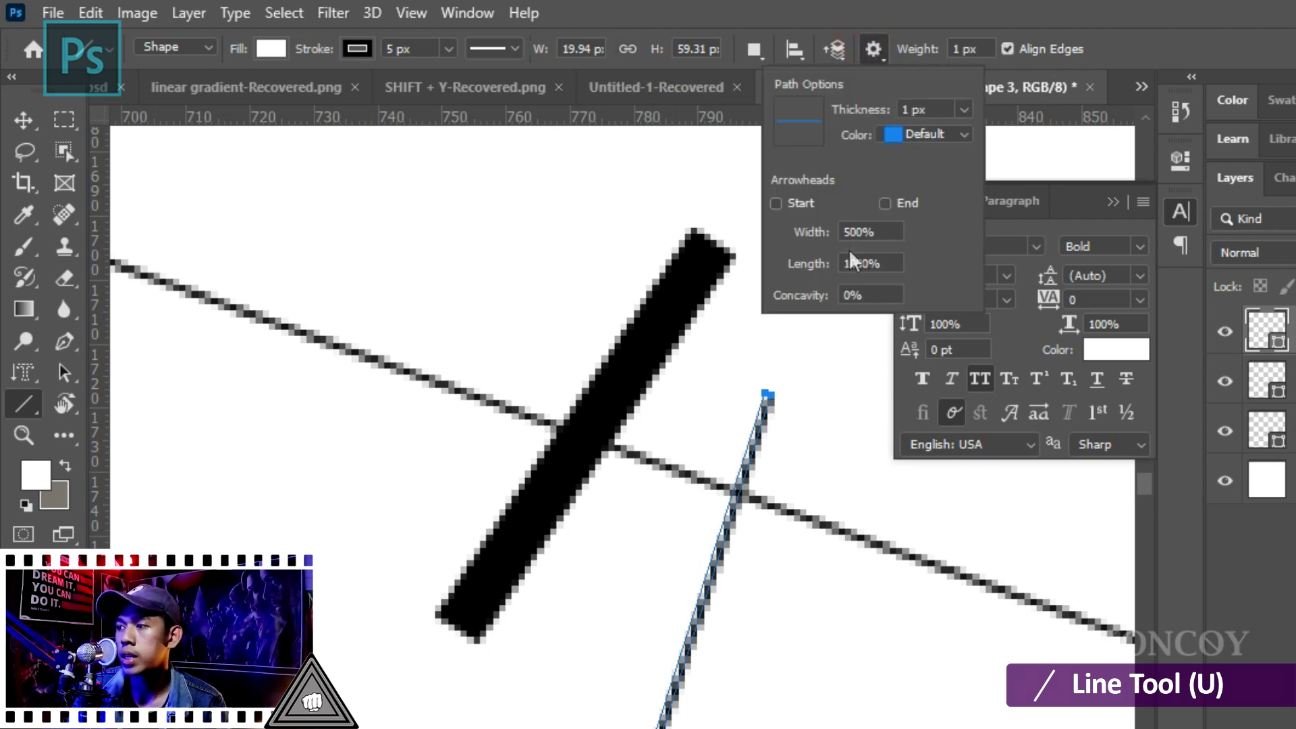
left_click(776, 203)
left_click(200, 517)
left_click_drag(200, 517, 271, 164)
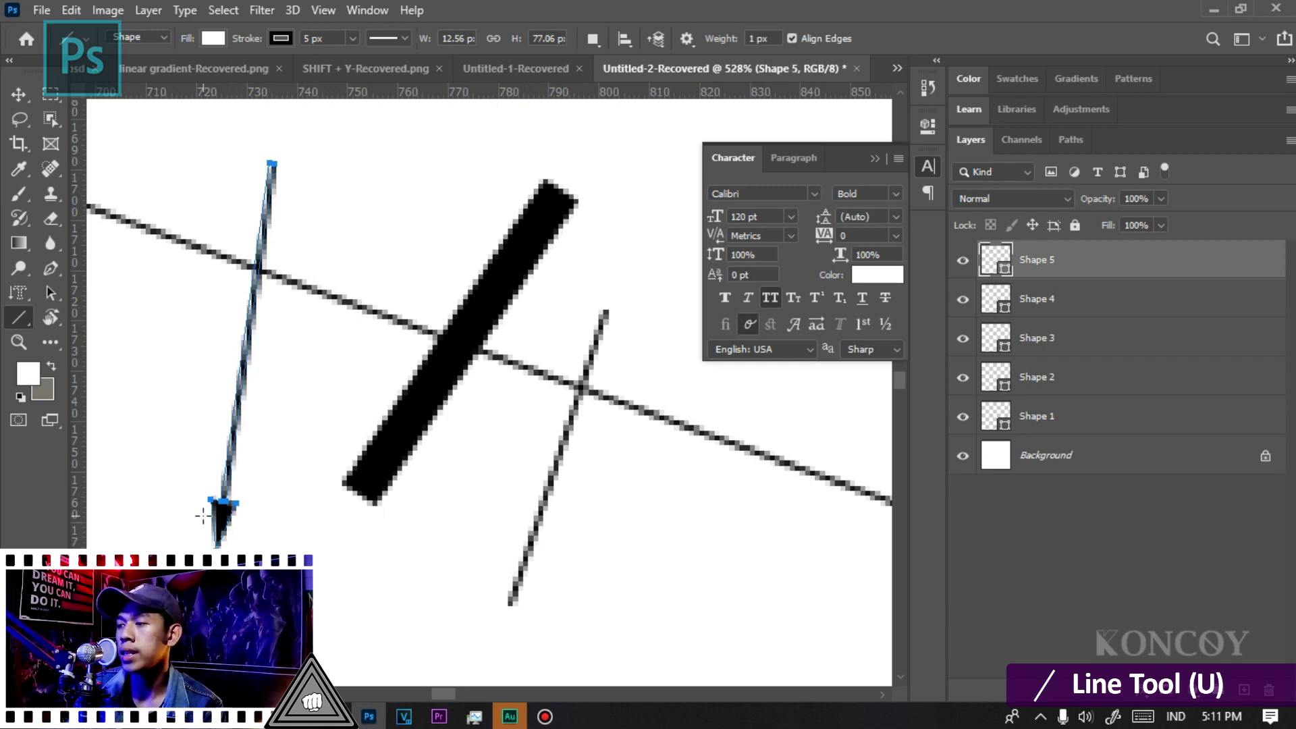
left_click_drag(266, 545, 302, 424)
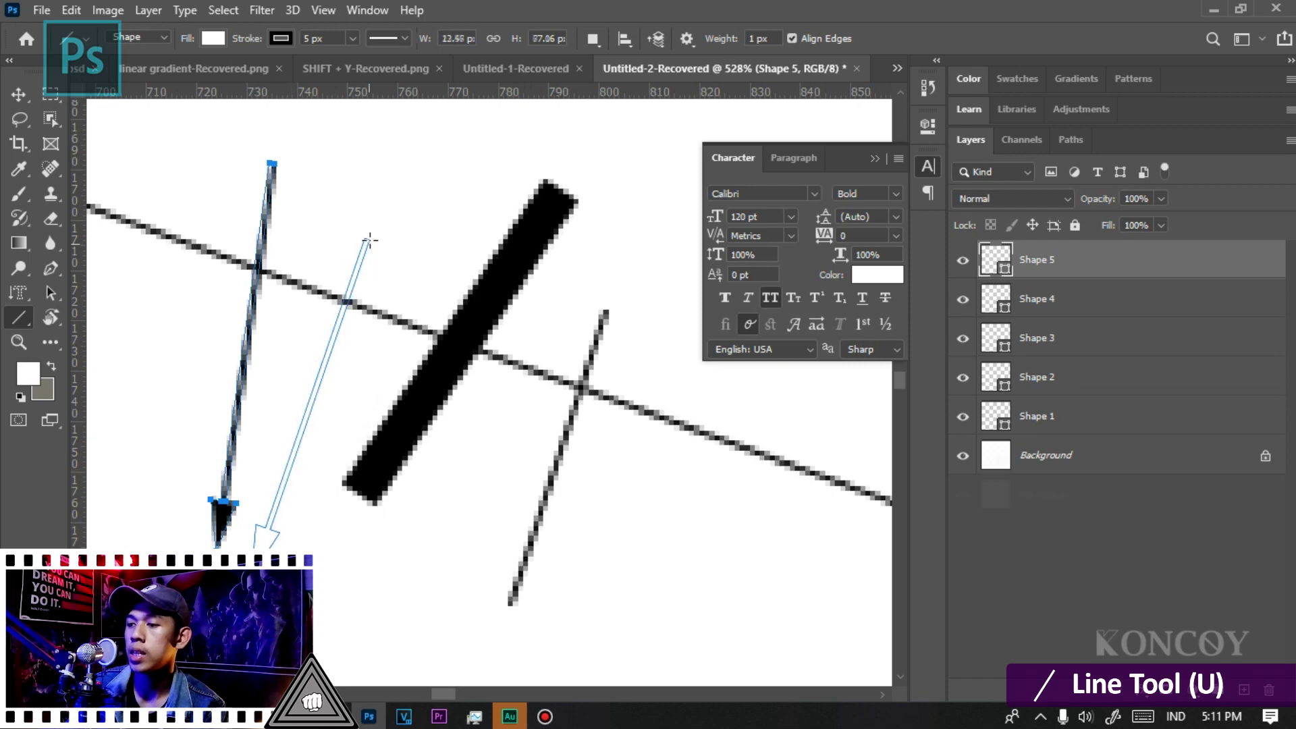
left_click_drag(301, 423, 367, 240)
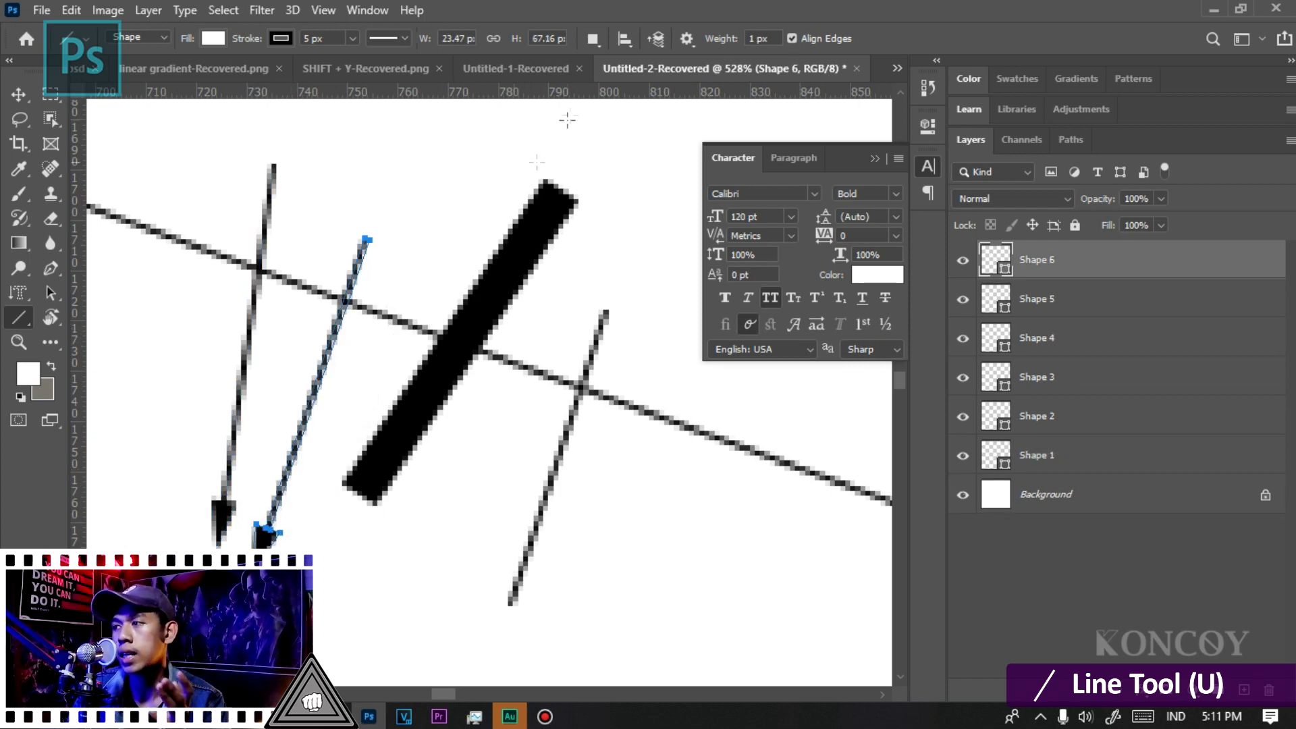
- Add end arrowheads too and draw a double-headed arrow
left_click(686, 38)
left_click(696, 160)
left_click_drag(412, 606, 583, 244)
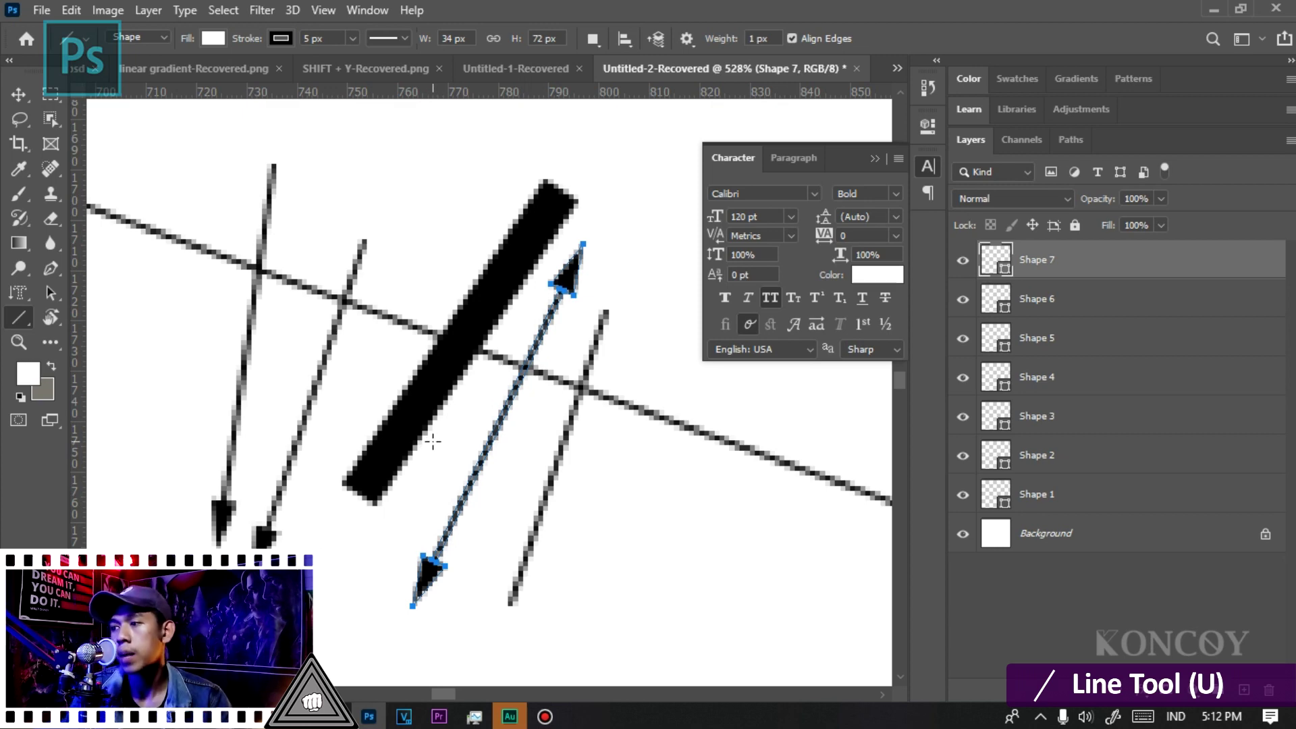
left_click(687, 38)
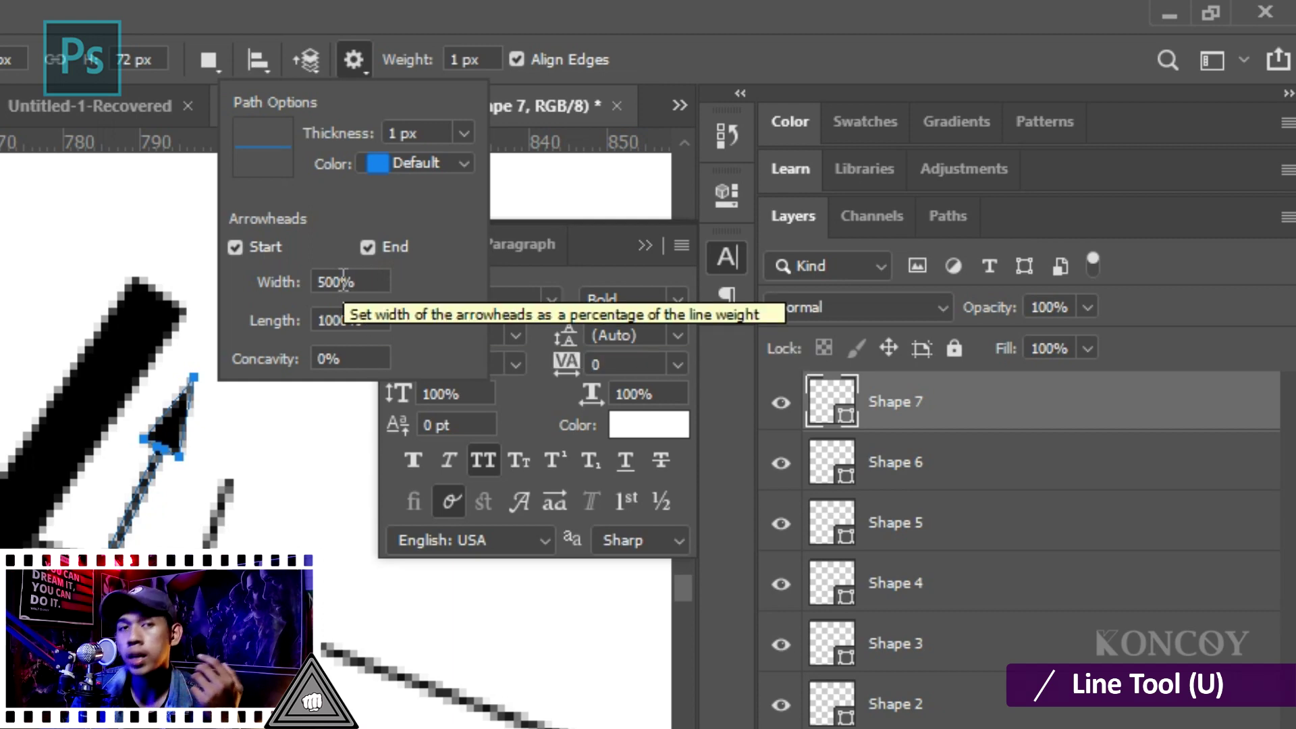
- Set arrowhead width to 1000% and draw a double-headed arrow with large heads
left_click(344, 274)
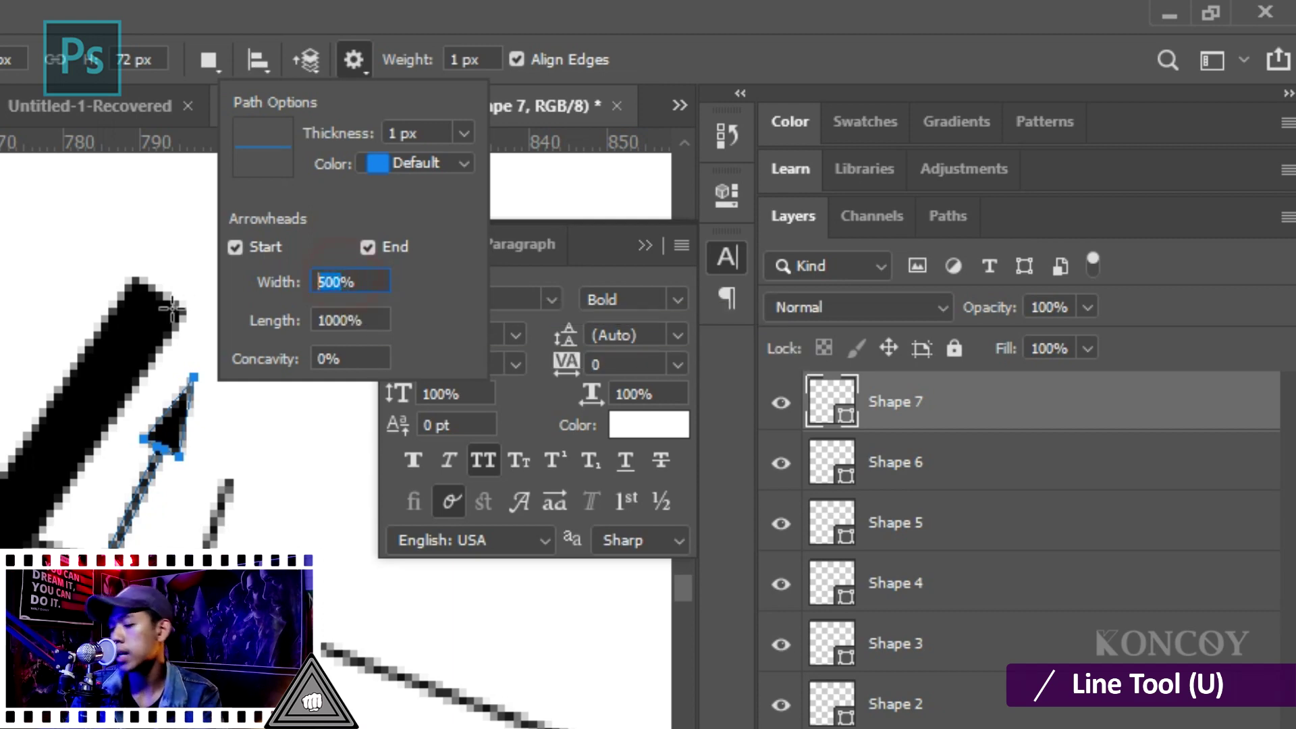
type("100")
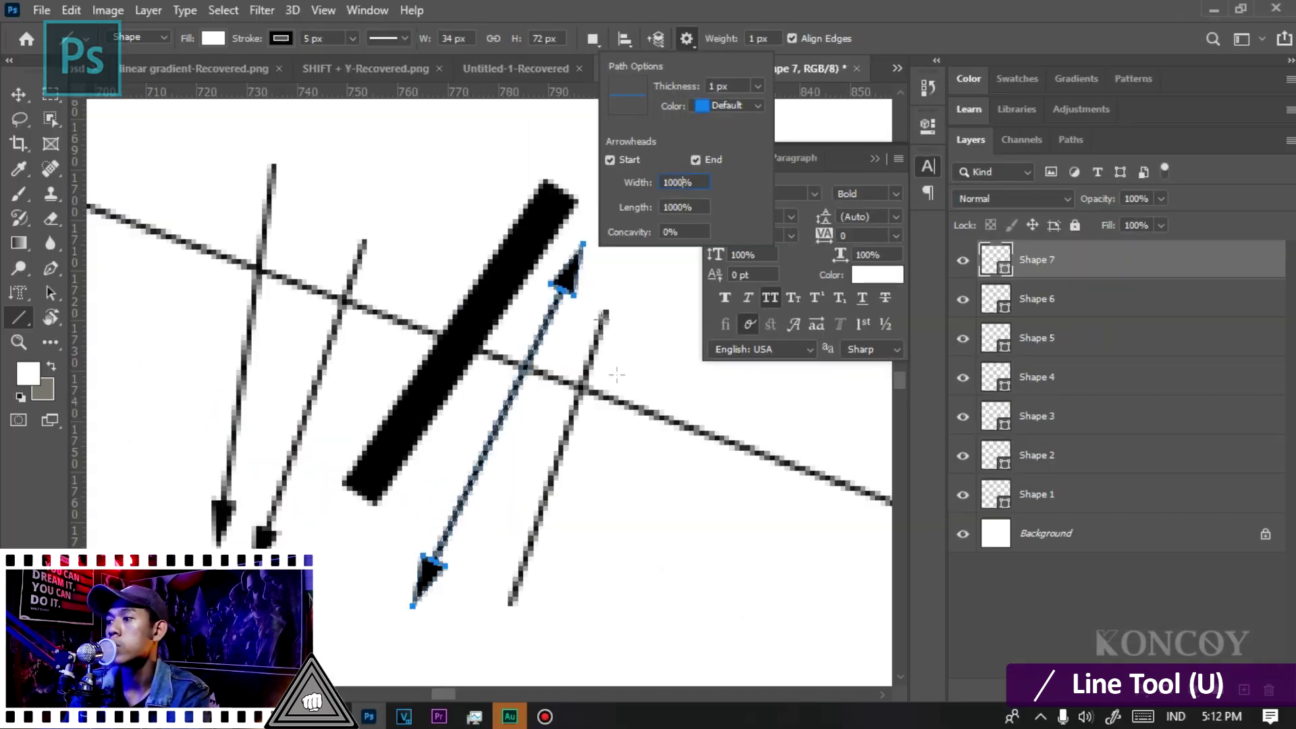
left_click(669, 540)
left_click_drag(668, 542, 756, 385)
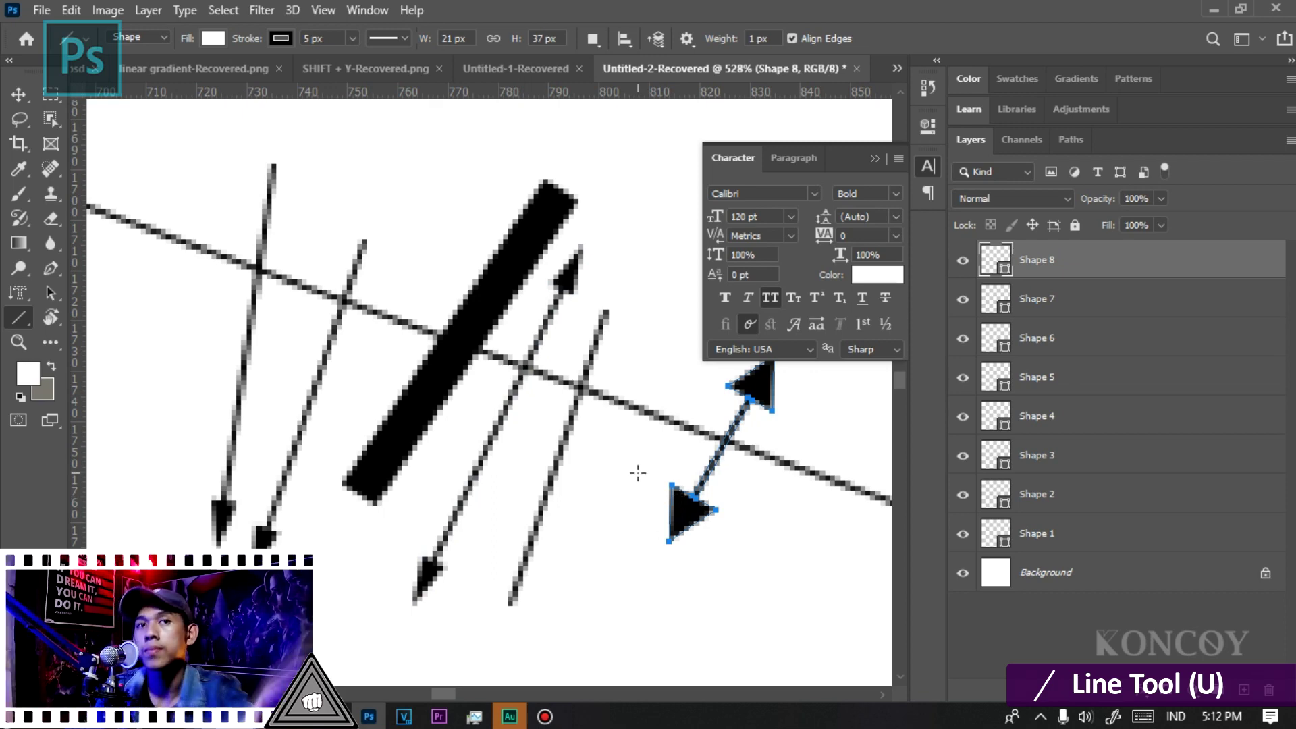
- Reduce arrowhead length to 50% and draw an arrow with short, flat heads
left_click(686, 38)
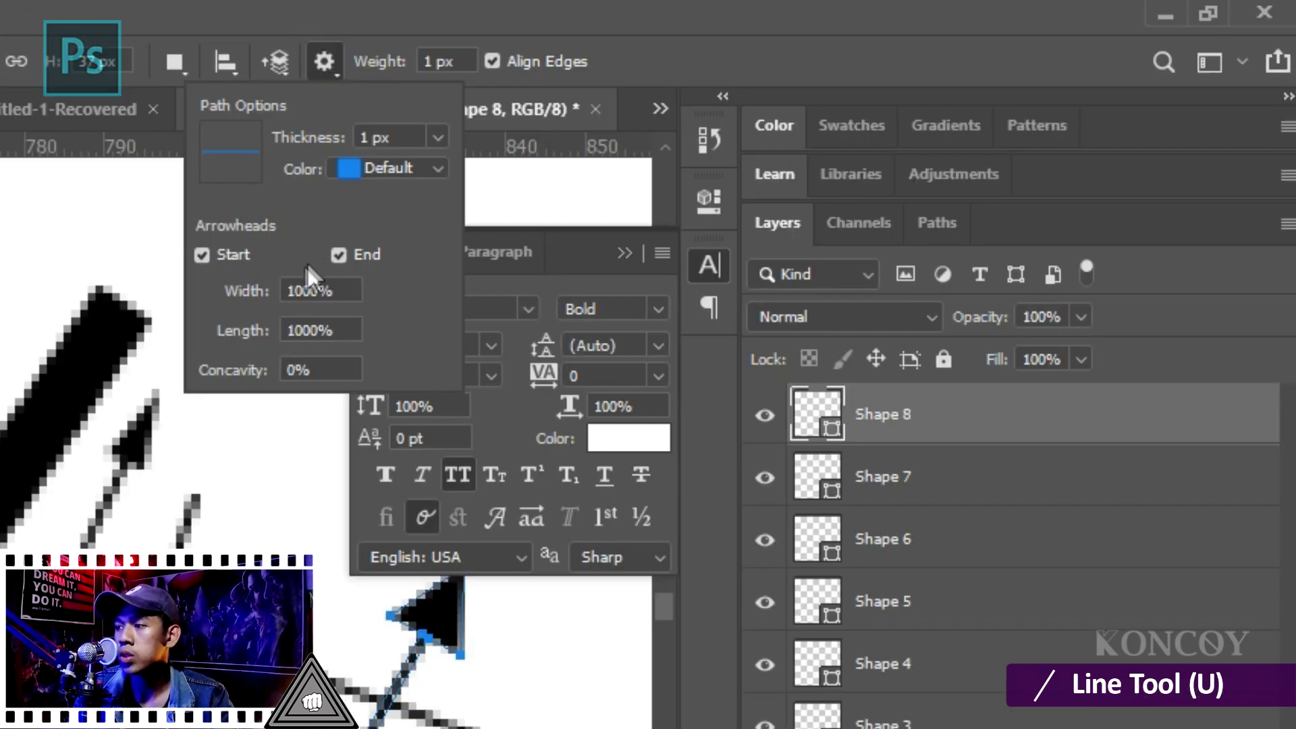
double_click(321, 330)
type("50")
key("Return")
left_click_drag(660, 419, 611, 534)
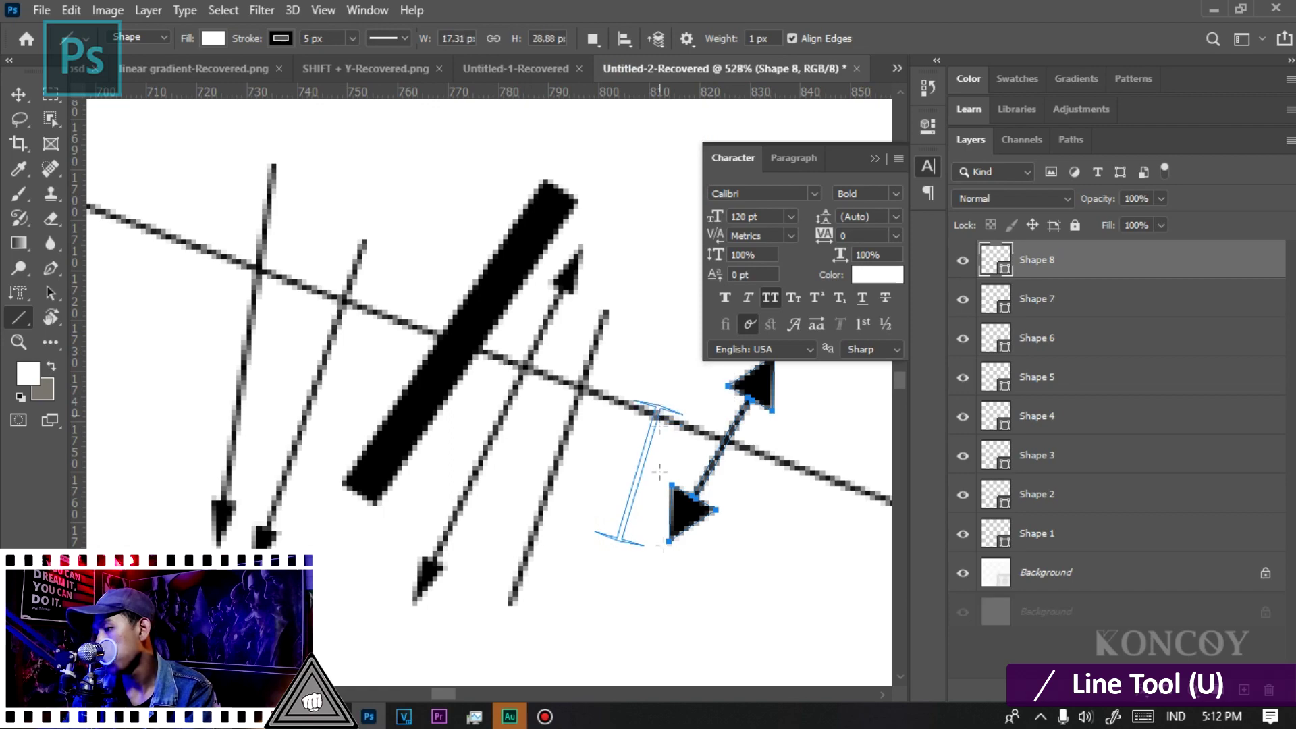
- Draw a long line crossing the existing arrows
scroll(634, 557, "up", 3)
scroll(634, 557, "down", 1)
scroll(607, 540, "down", 2)
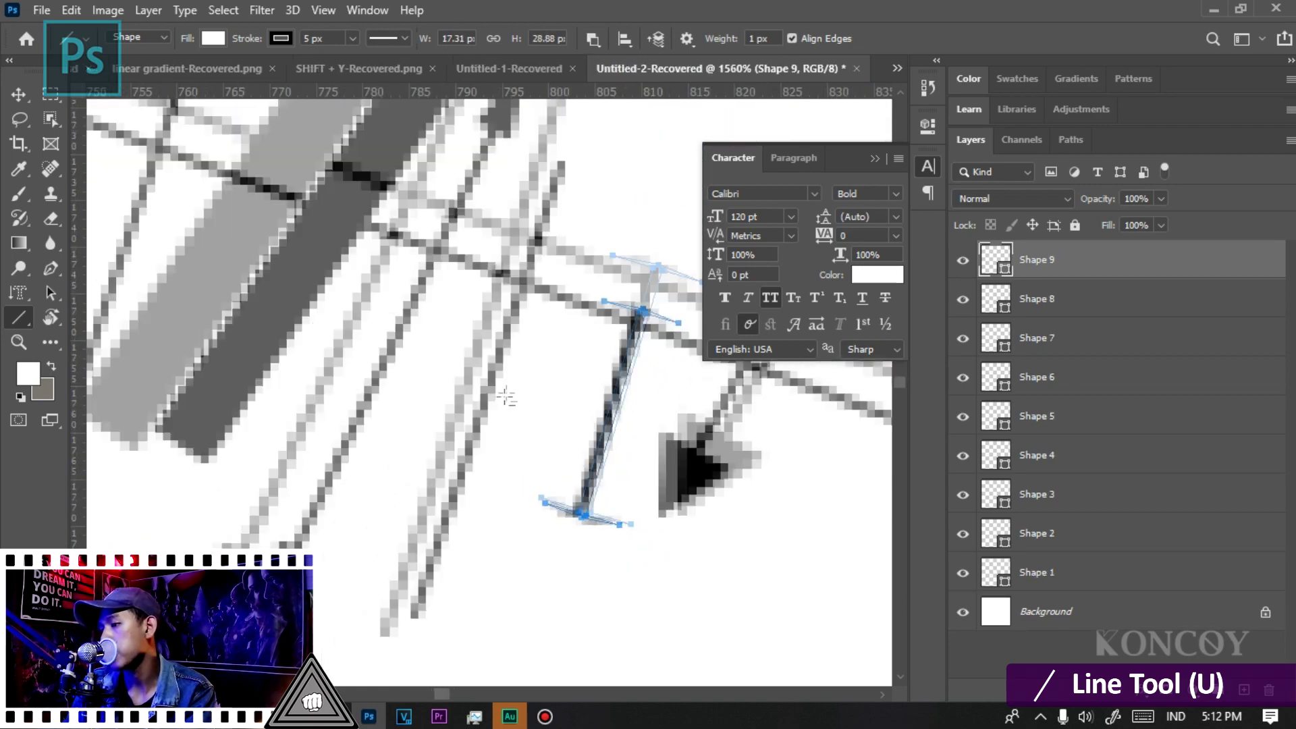
scroll(574, 527, "down", 2)
scroll(520, 505, "down", 2)
left_click_drag(463, 658, 647, 101)
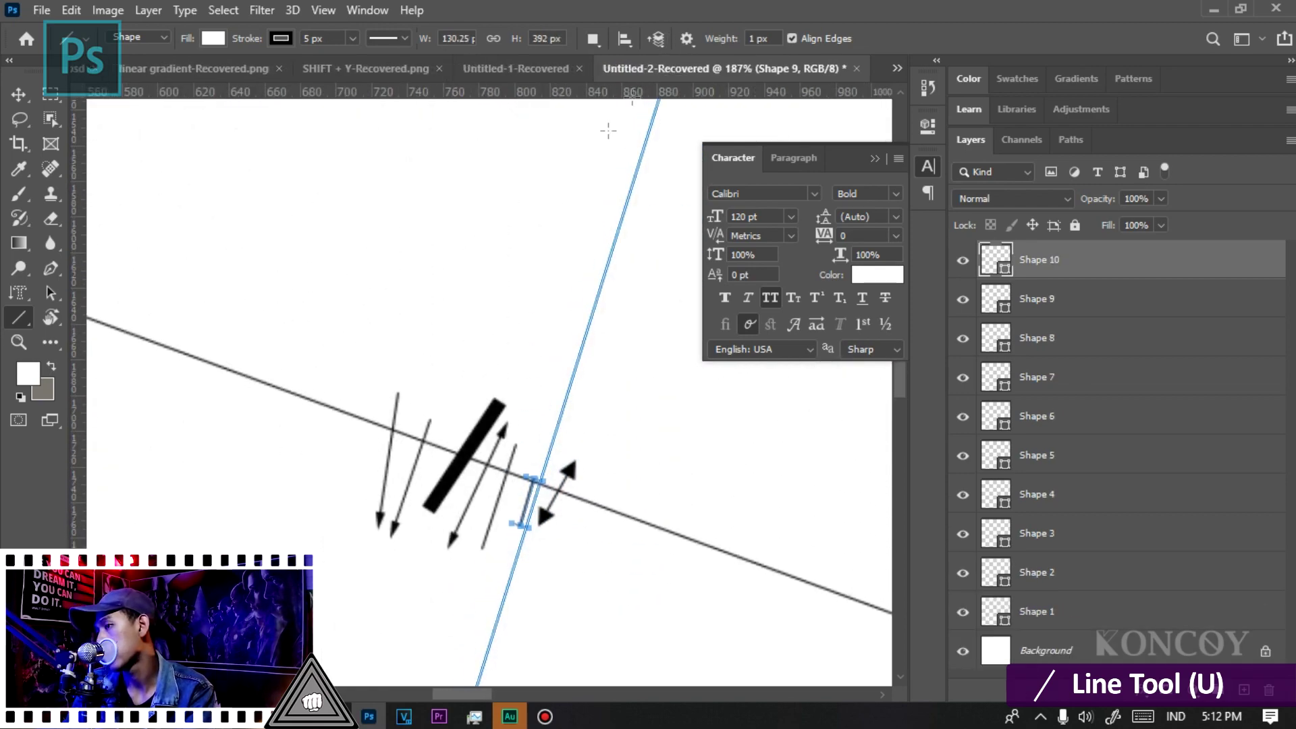
- Set arrowhead length to 100% and draw a double arrow beside the long line
scroll(529, 405, "down", 2)
scroll(612, 216, "up", 3)
scroll(610, 206, "up", 3)
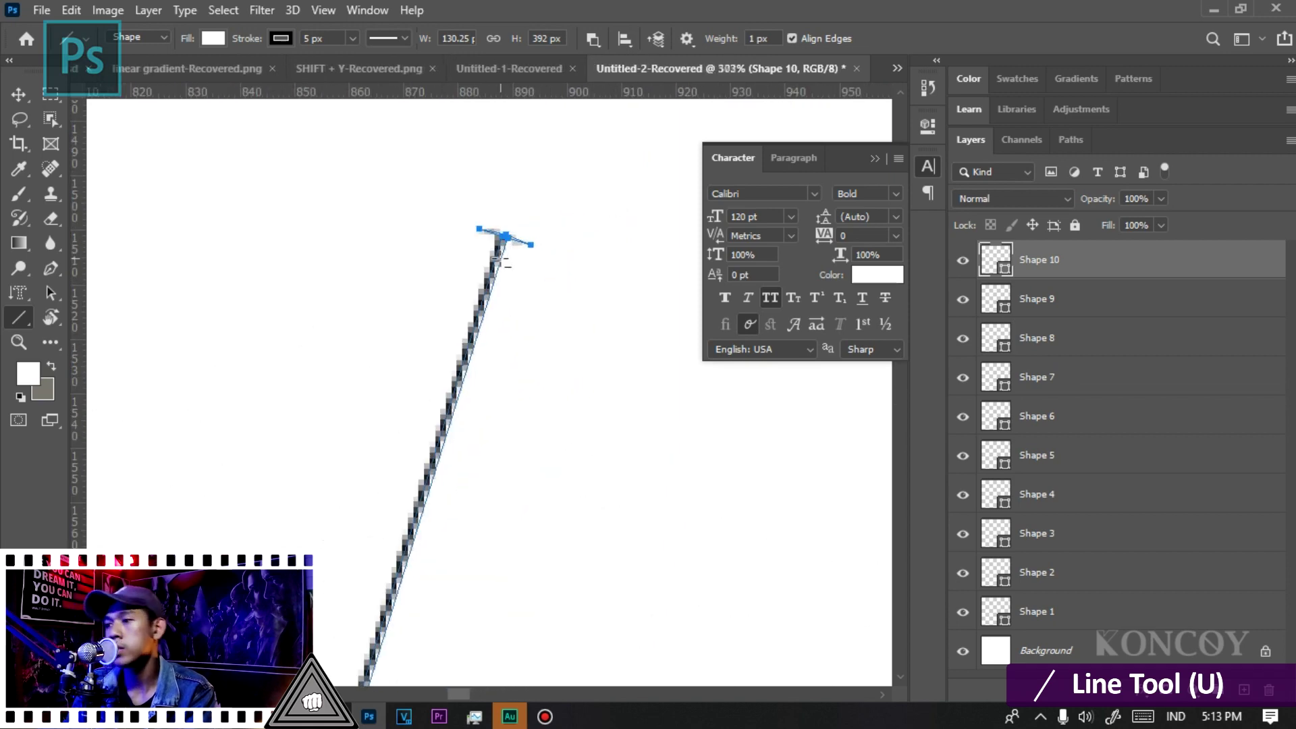
scroll(509, 237, "up", 3)
scroll(607, 135, "down", 2)
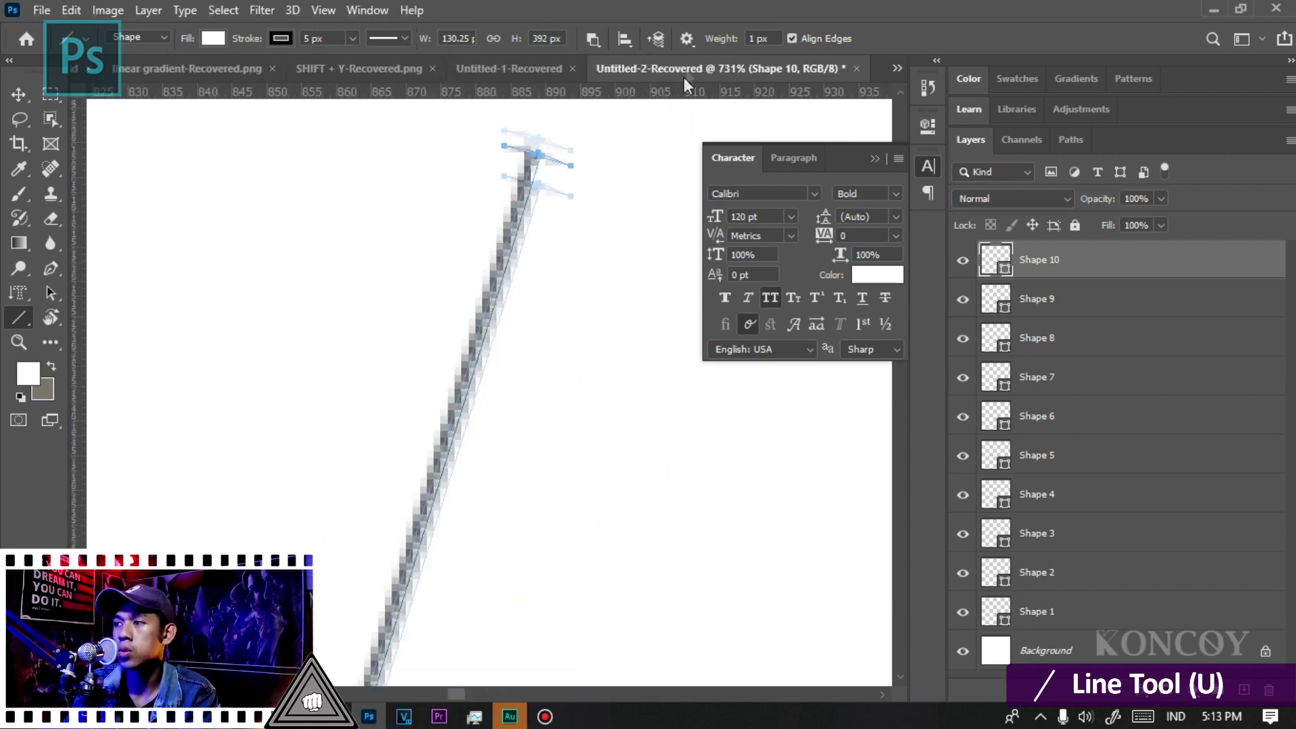
left_click(687, 38)
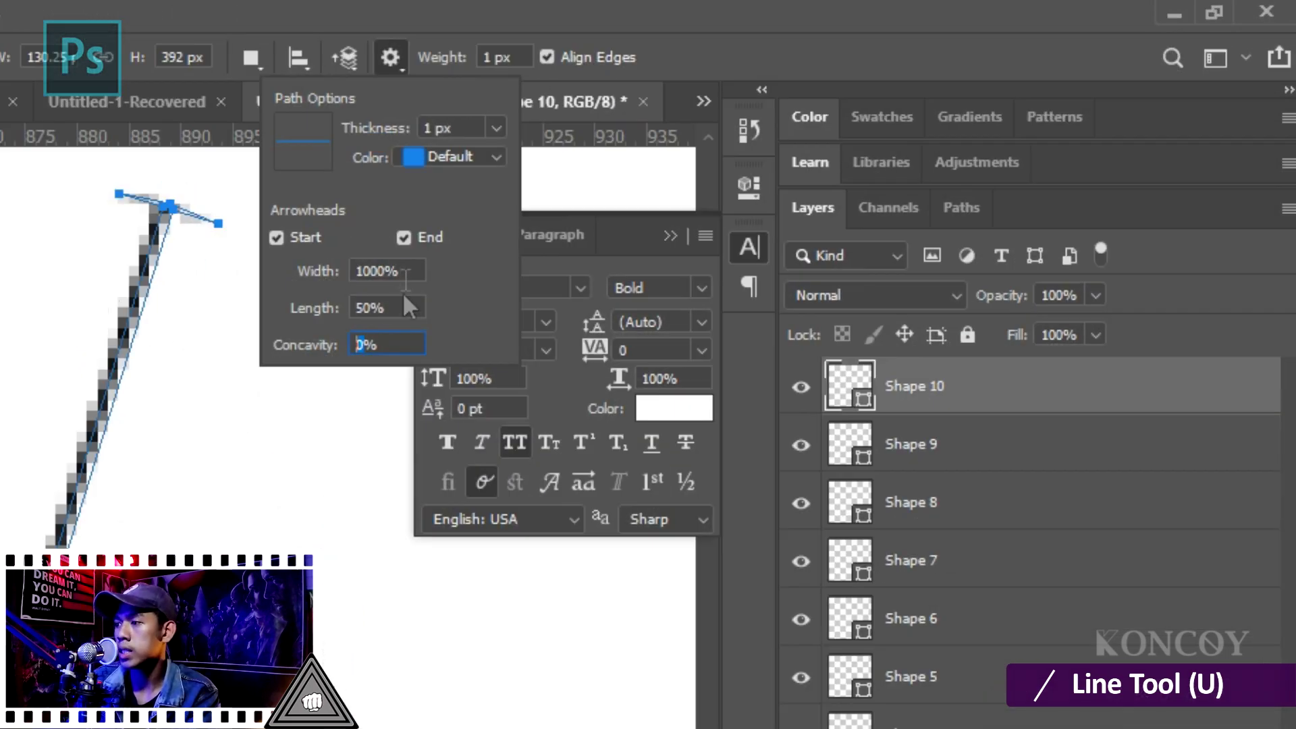
left_click(369, 308)
type("10")
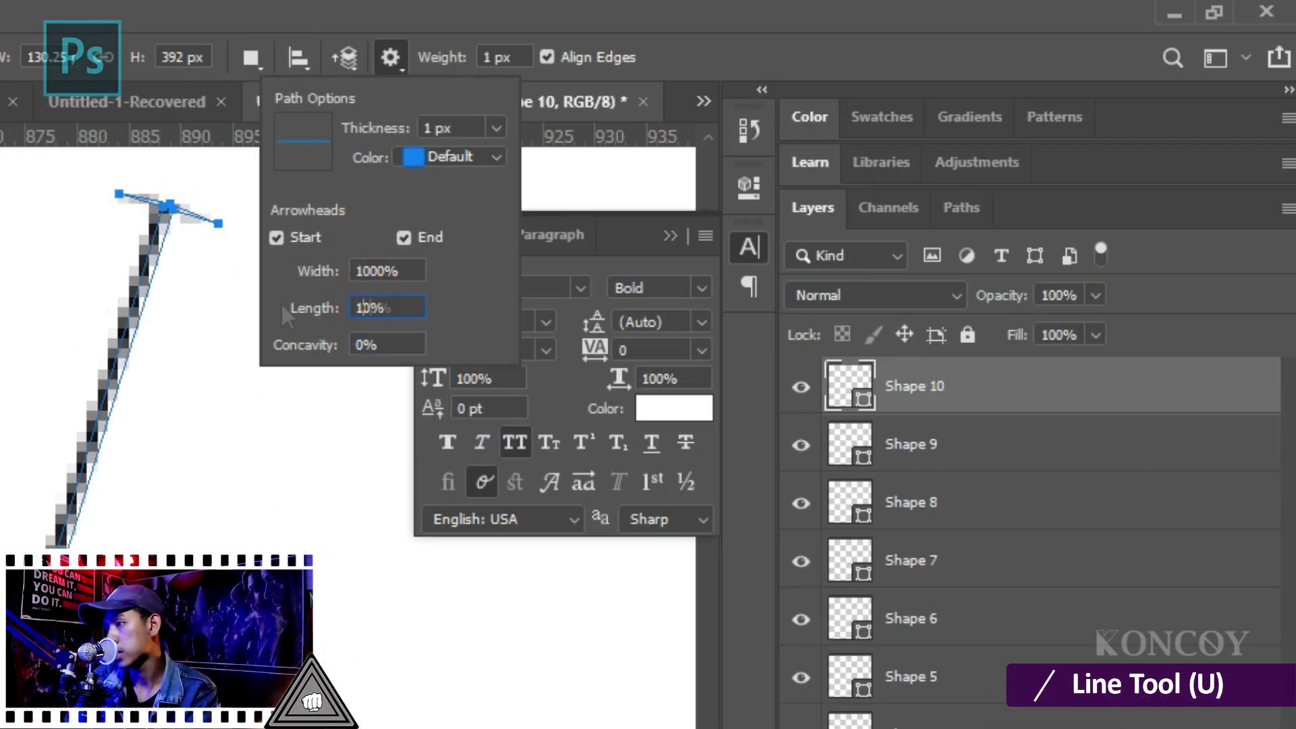
type("0")
key("Return")
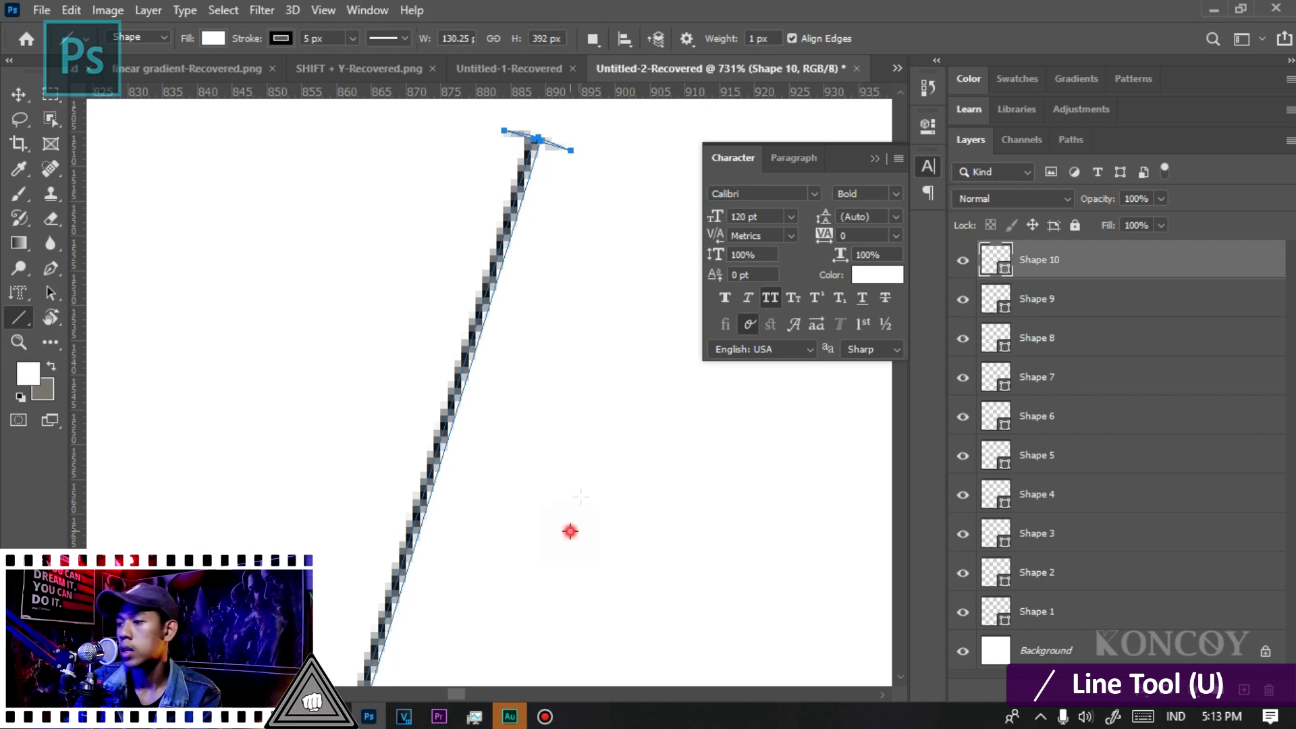
left_click_drag(571, 531, 628, 291)
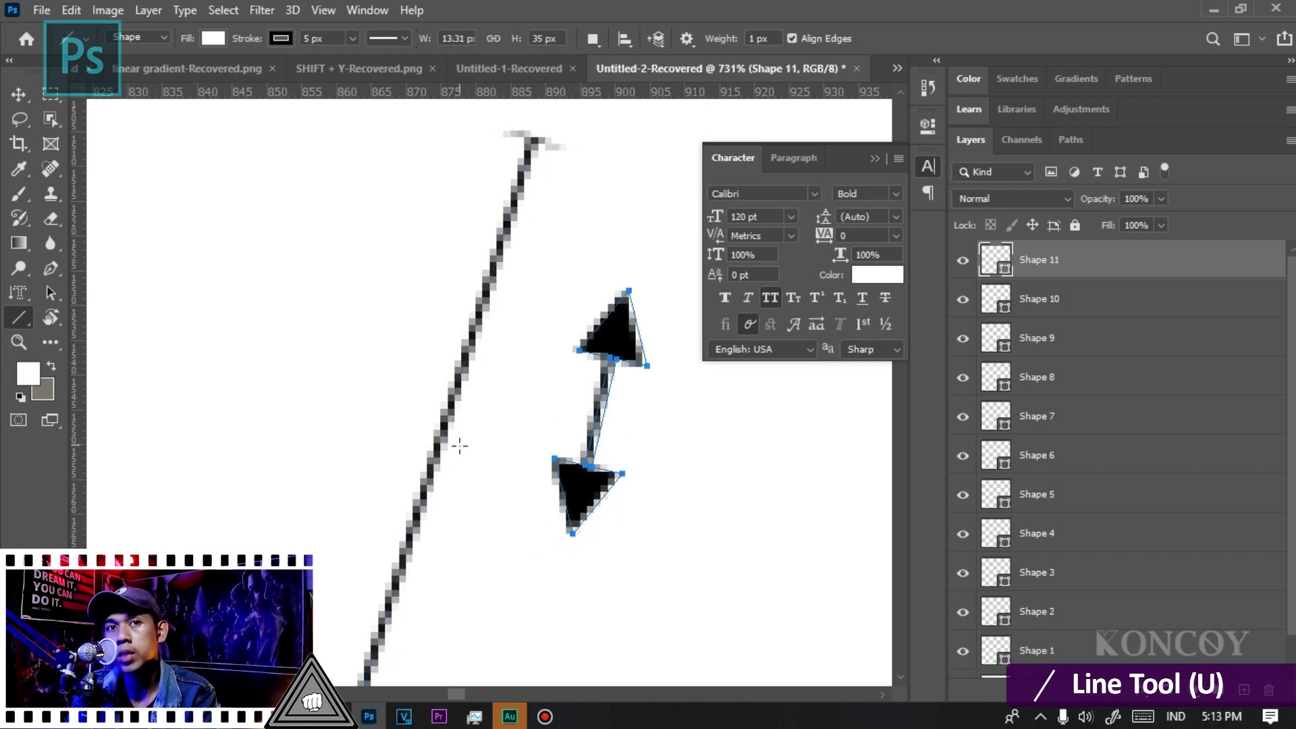
left_click(686, 38)
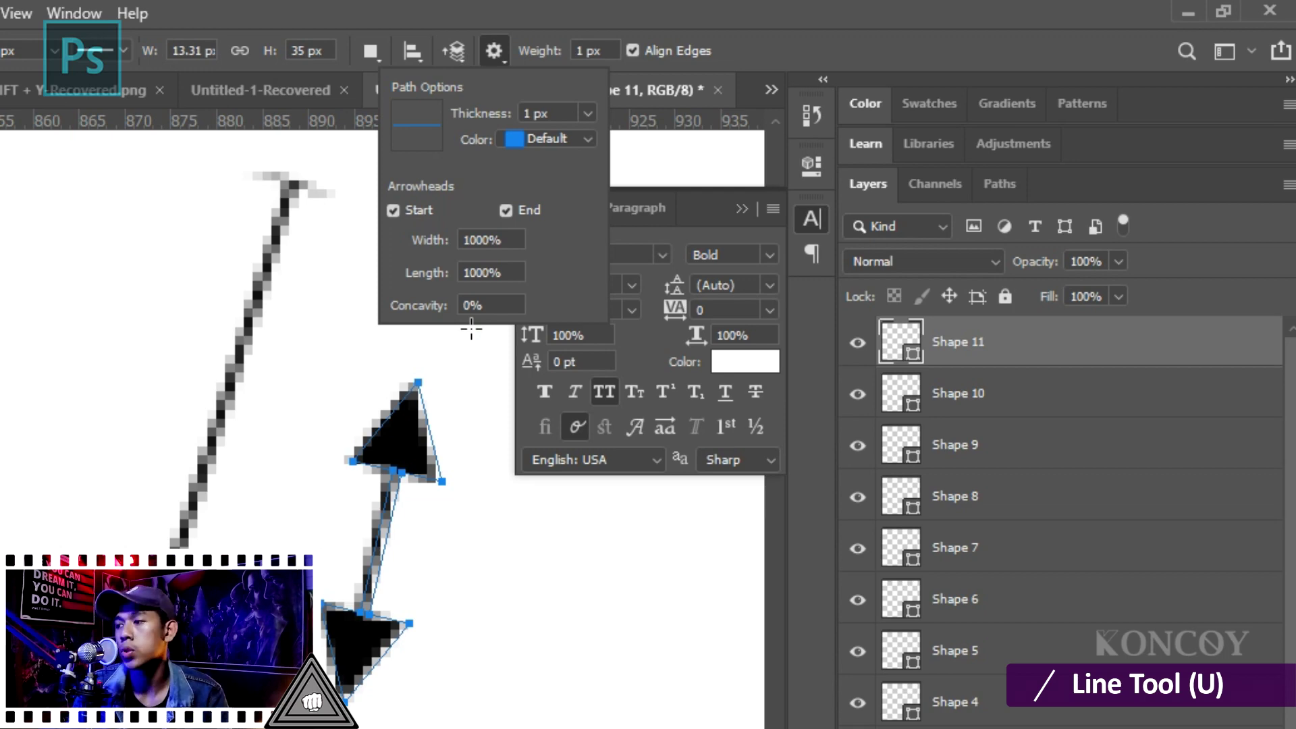
- Set arrowhead concavity to 50% and draw a double-headed arrow with notched heads
left_click_drag(670, 550, 683, 510)
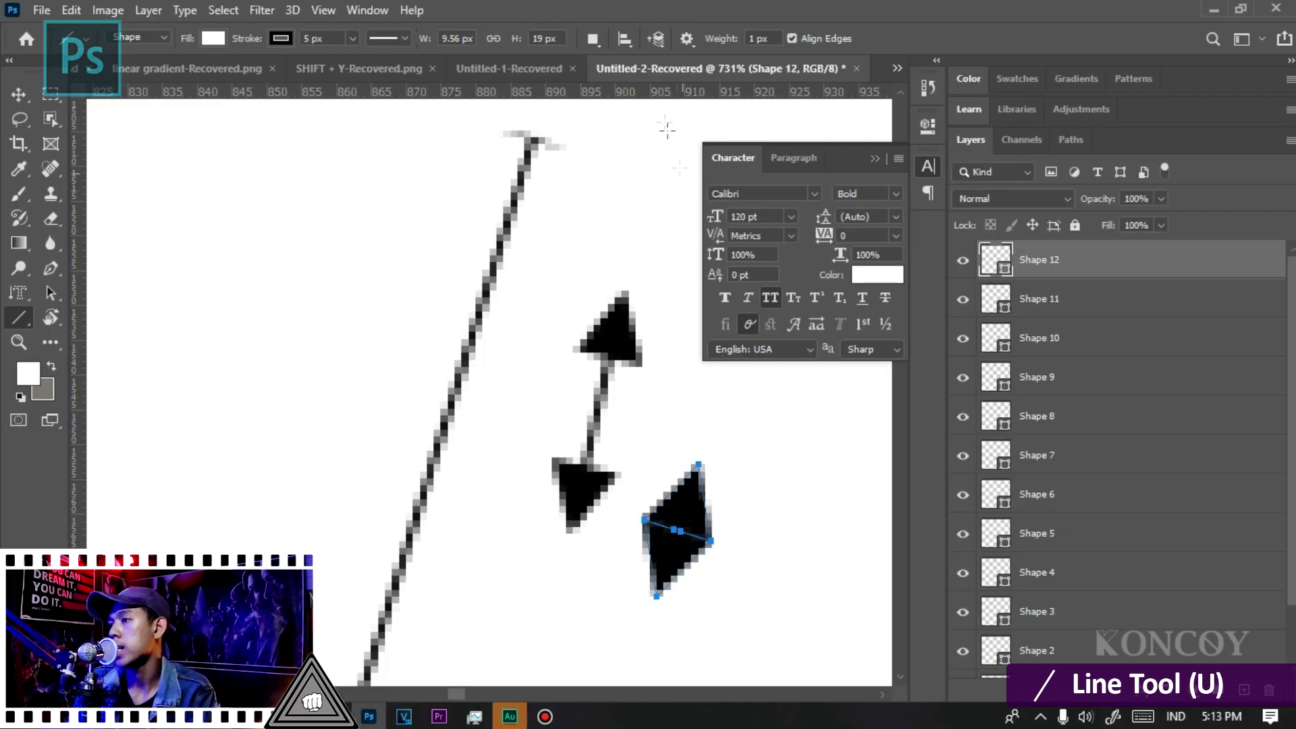
left_click(687, 39)
key("ctrl+z")
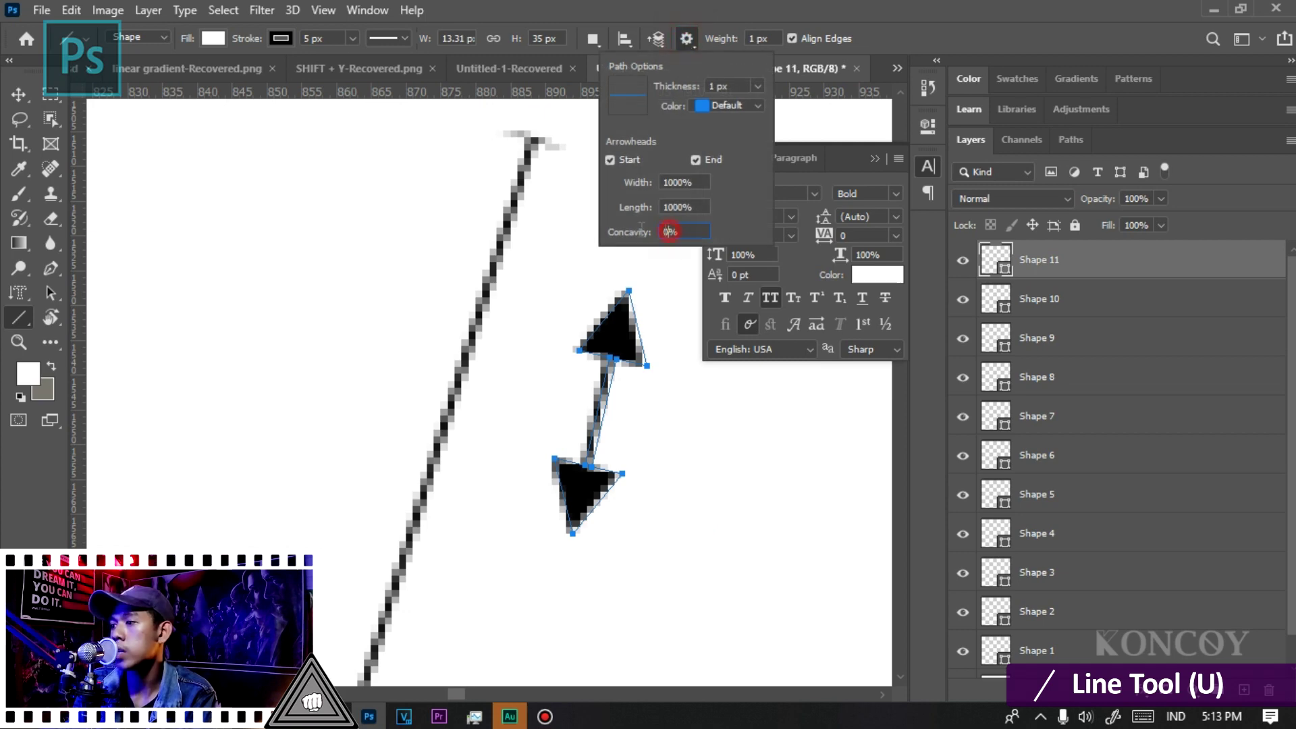
type("50")
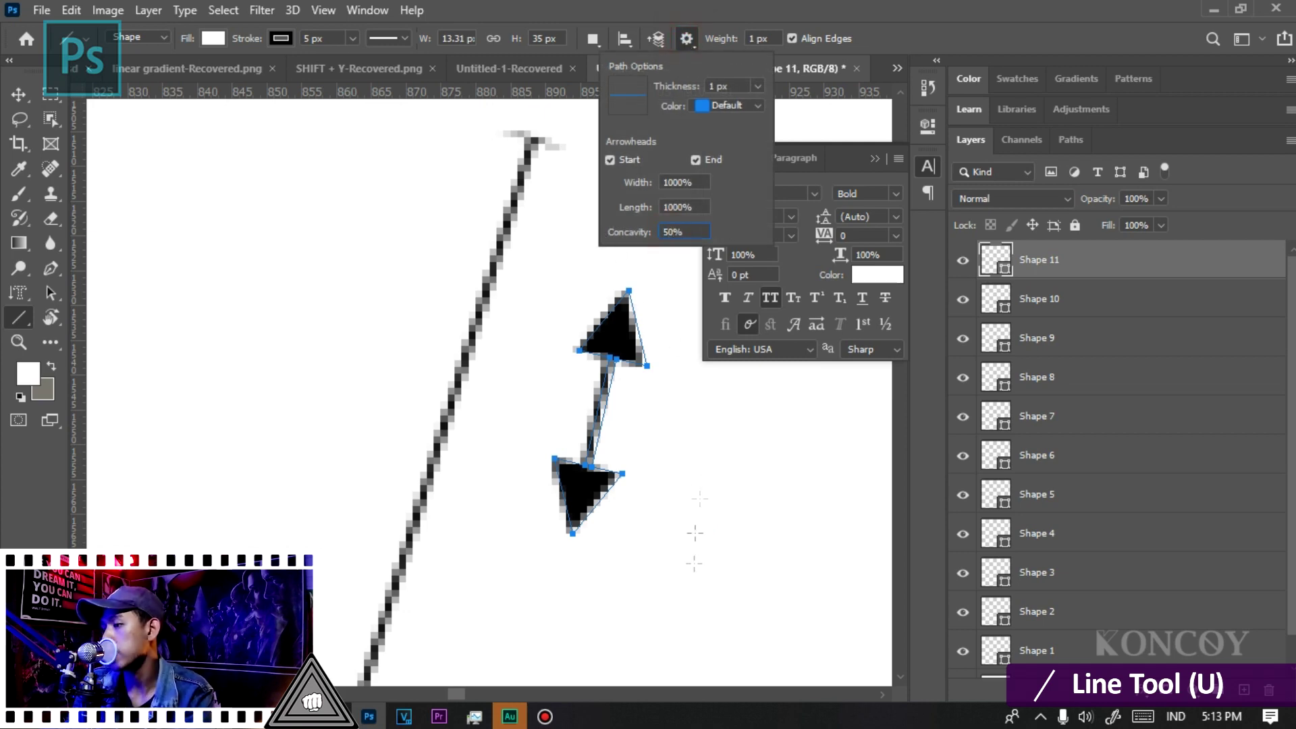
left_click(666, 597)
left_click_drag(670, 595, 747, 389)
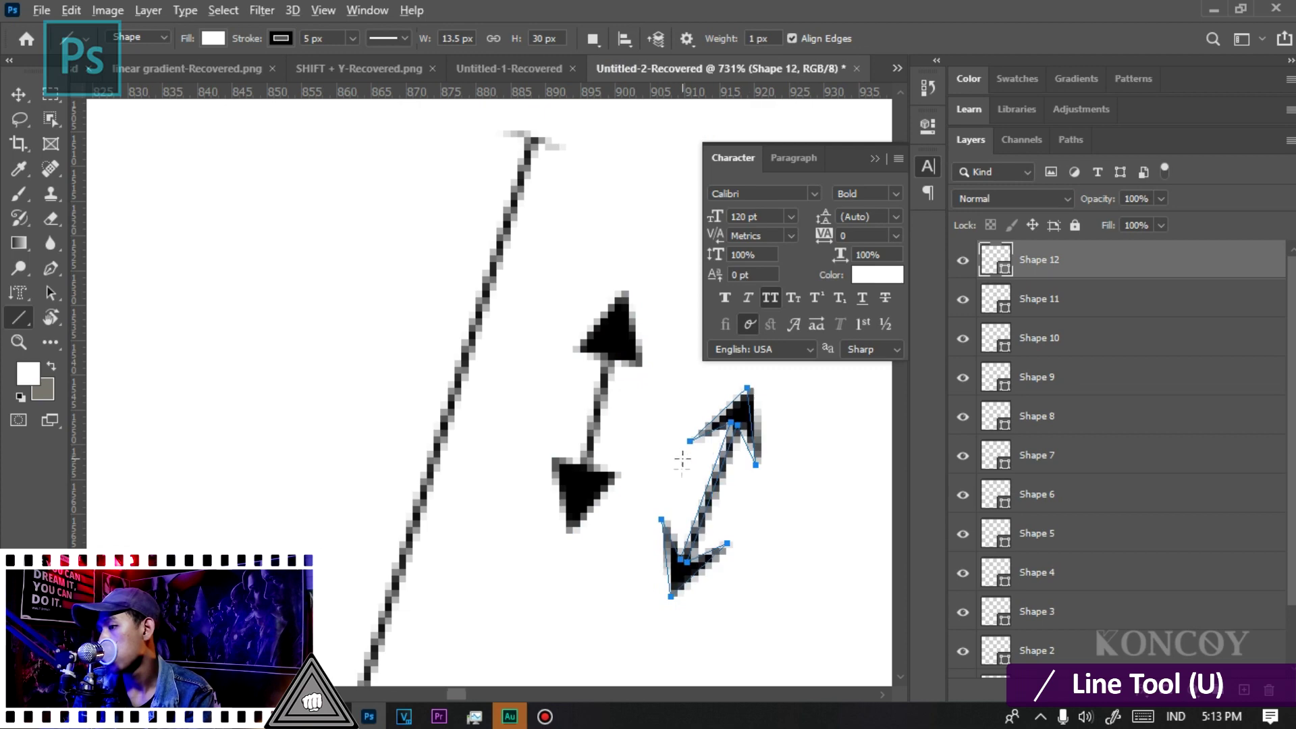
- Turn off arrowheads, draw a long vertical line, and switch to the Move tool
scroll(682, 461, "up", 3, "alt")
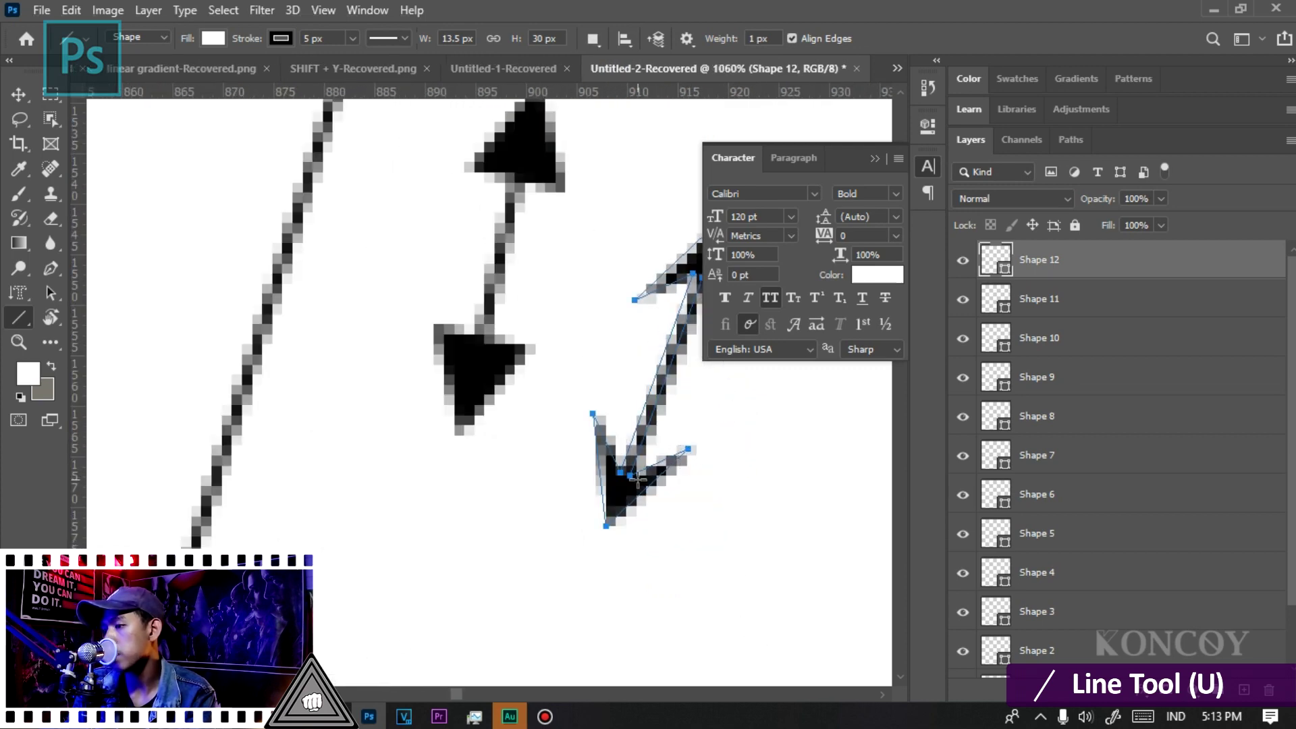
scroll(608, 445, "down", 3, "alt")
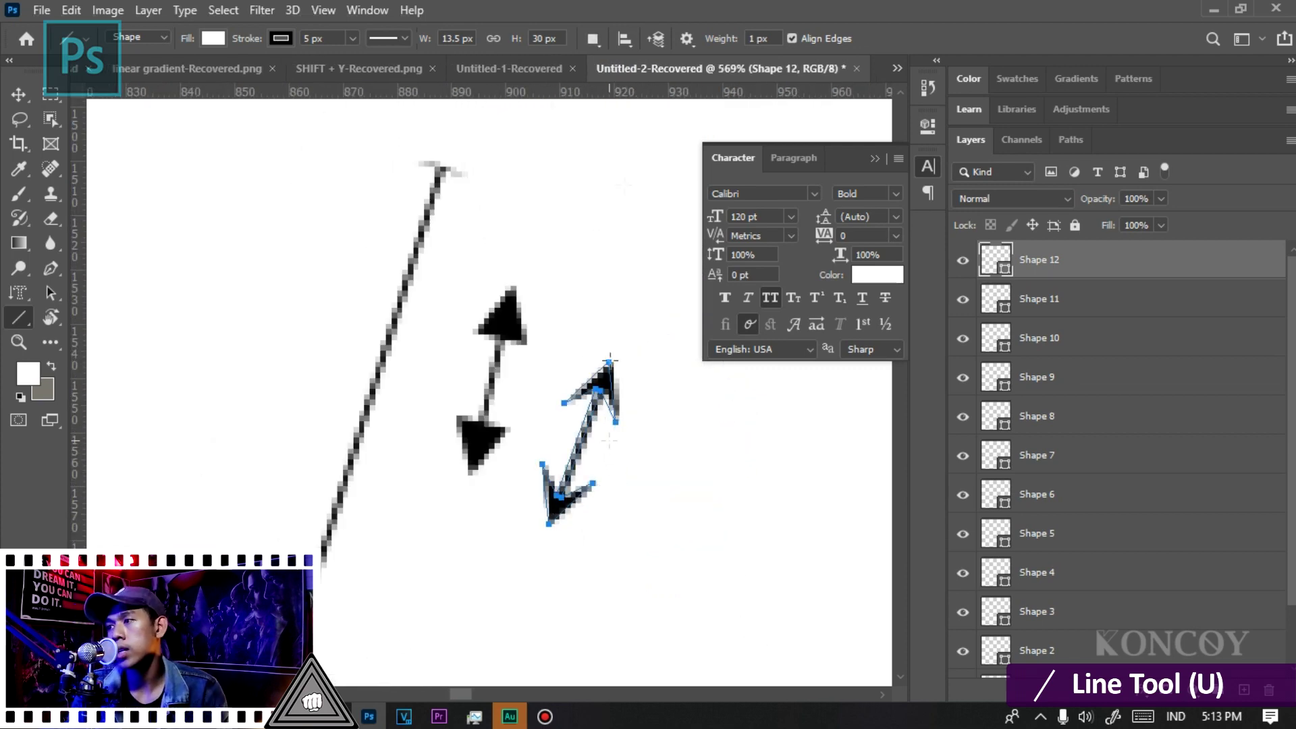
scroll(361, 327, "down", 6, "alt")
left_click(685, 38)
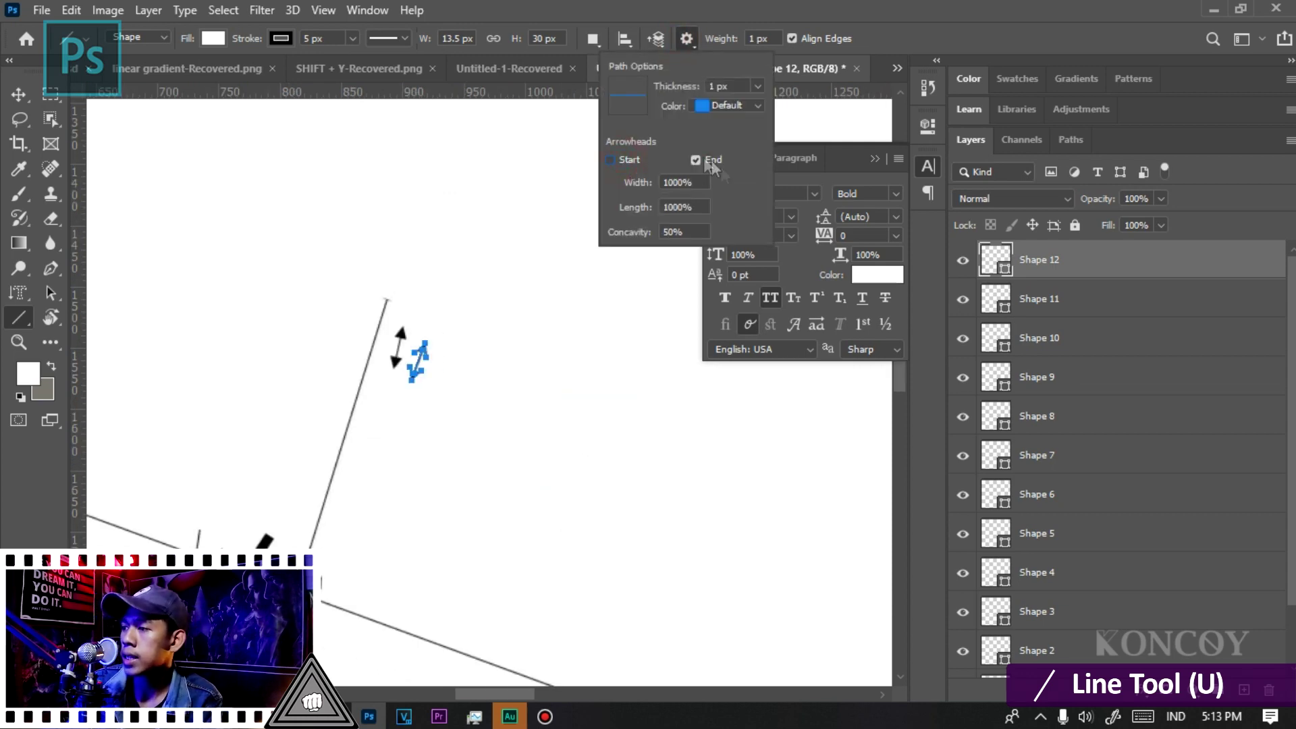
scroll(456, 227, "down", 4, "alt")
scroll(355, 427, "down", 2, "alt")
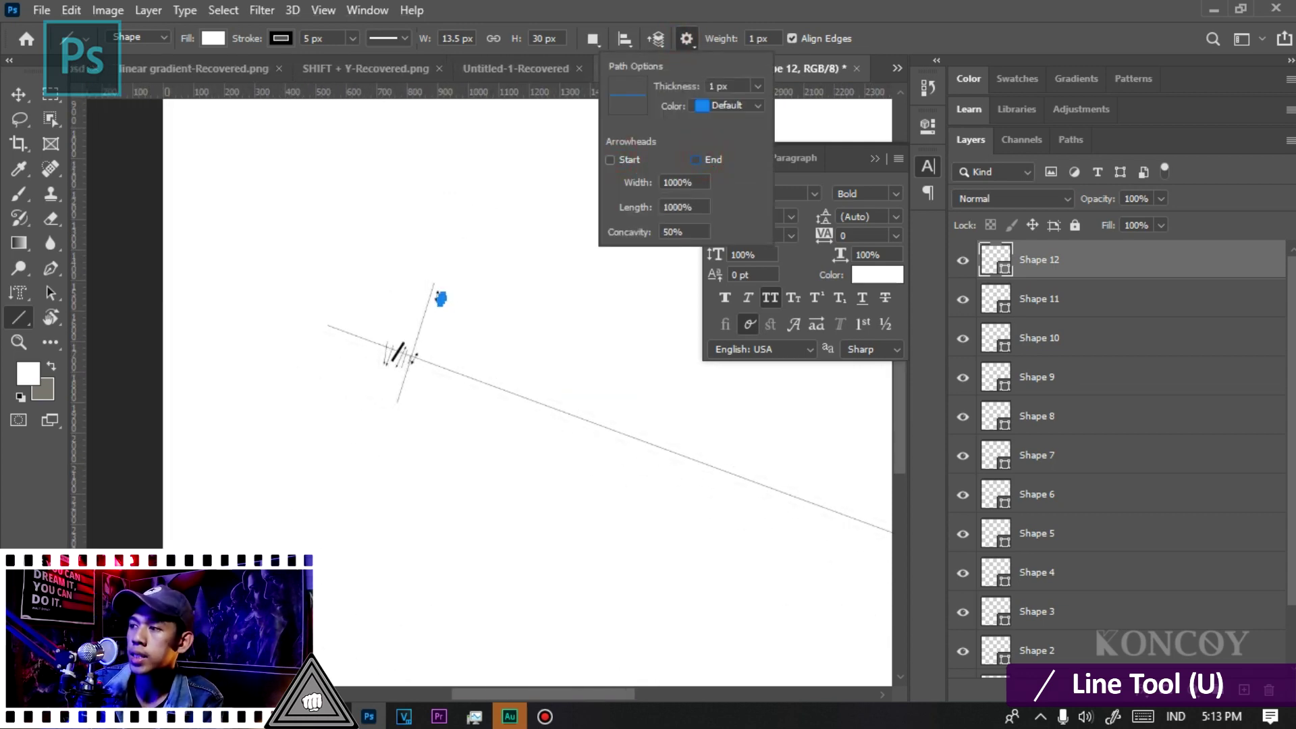
left_click_drag(263, 576, 259, 287)
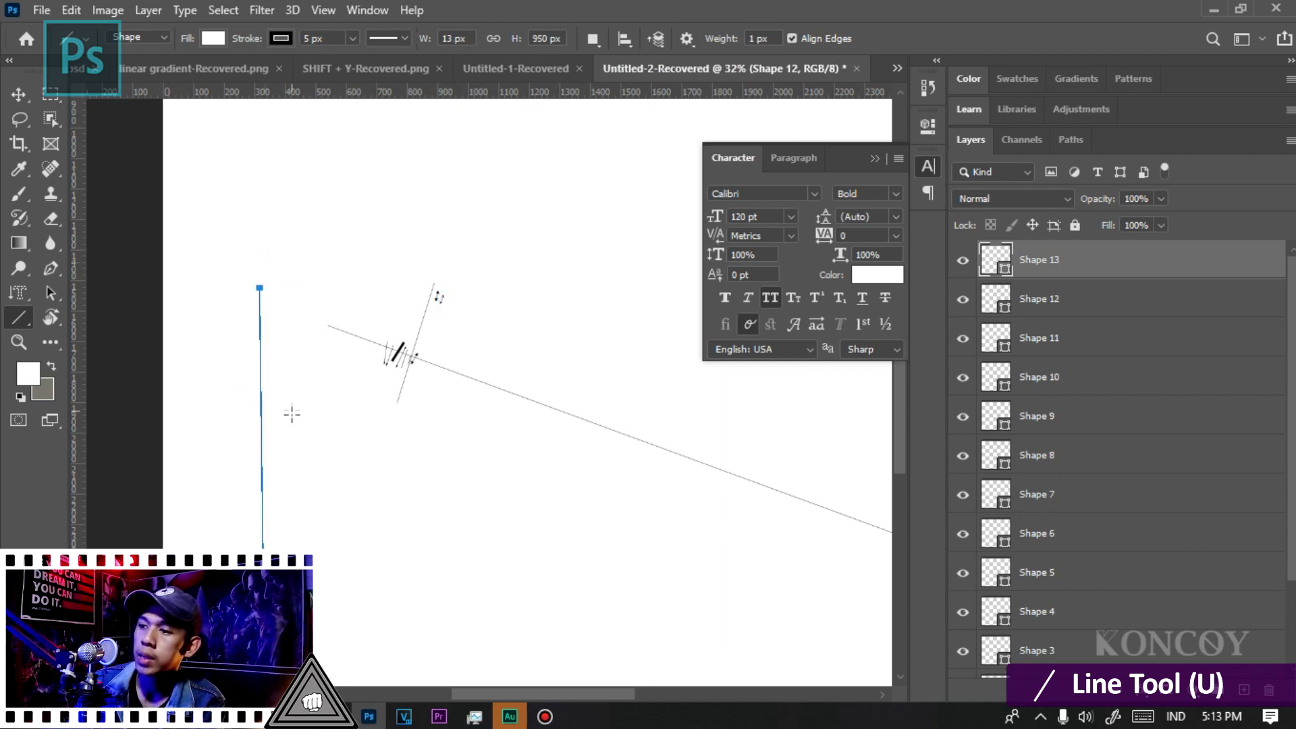
scroll(270, 351, "up", 1, "alt")
key("v")
scroll(257, 270, "up", 3, "alt")
scroll(243, 216, "up", 3, "alt")
scroll(247, 182, "up", 6, "alt")
scroll(313, 346, "down", 3, "alt")
scroll(318, 339, "down", 3, "alt")
scroll(317, 392, "down", 3, "alt")
scroll(305, 165, "down", 4, "alt")
scroll(317, 337, "up", 2)
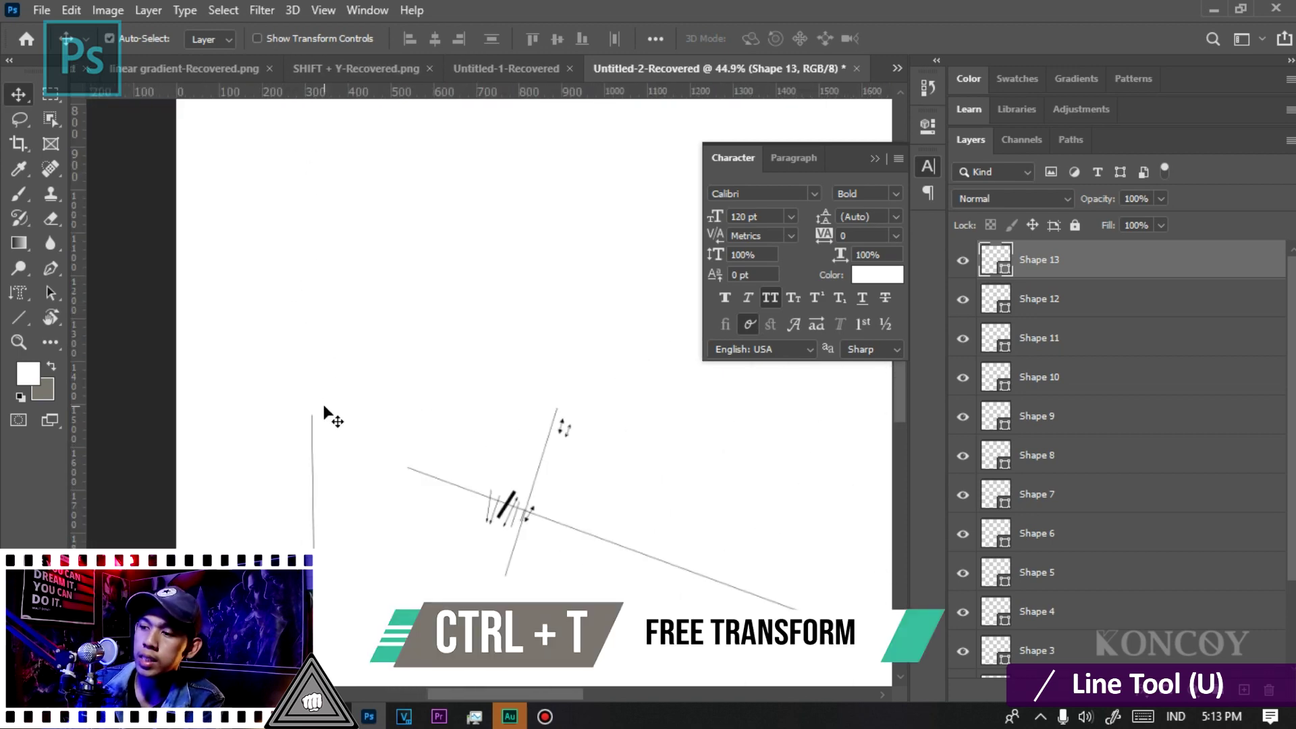
- Scale the vertical line upward to 170% with Free Transform
key("ctrl+t")
mouse_move(315, 413)
left_mouse_down()
mouse_move(302, 128)
mouse_move(315, 130)
left_mouse_up()
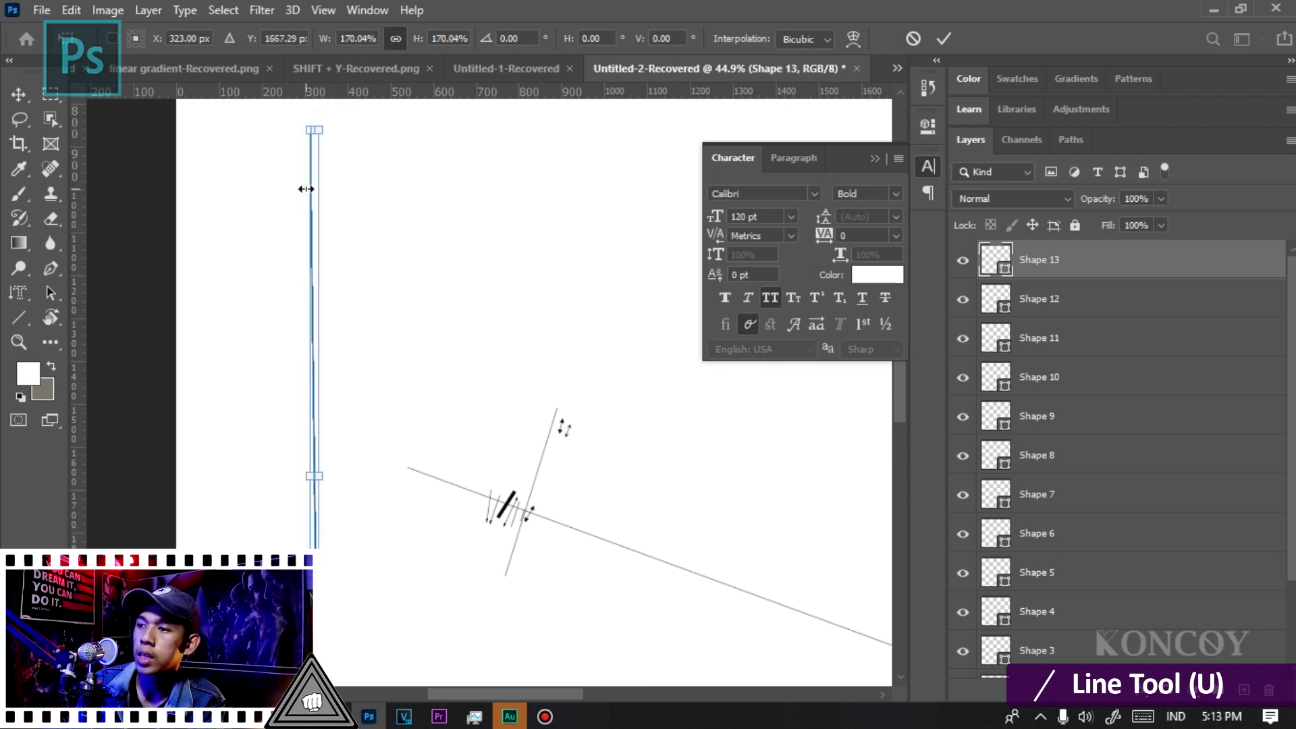
key("Return")
scroll(318, 151, "up", 5)
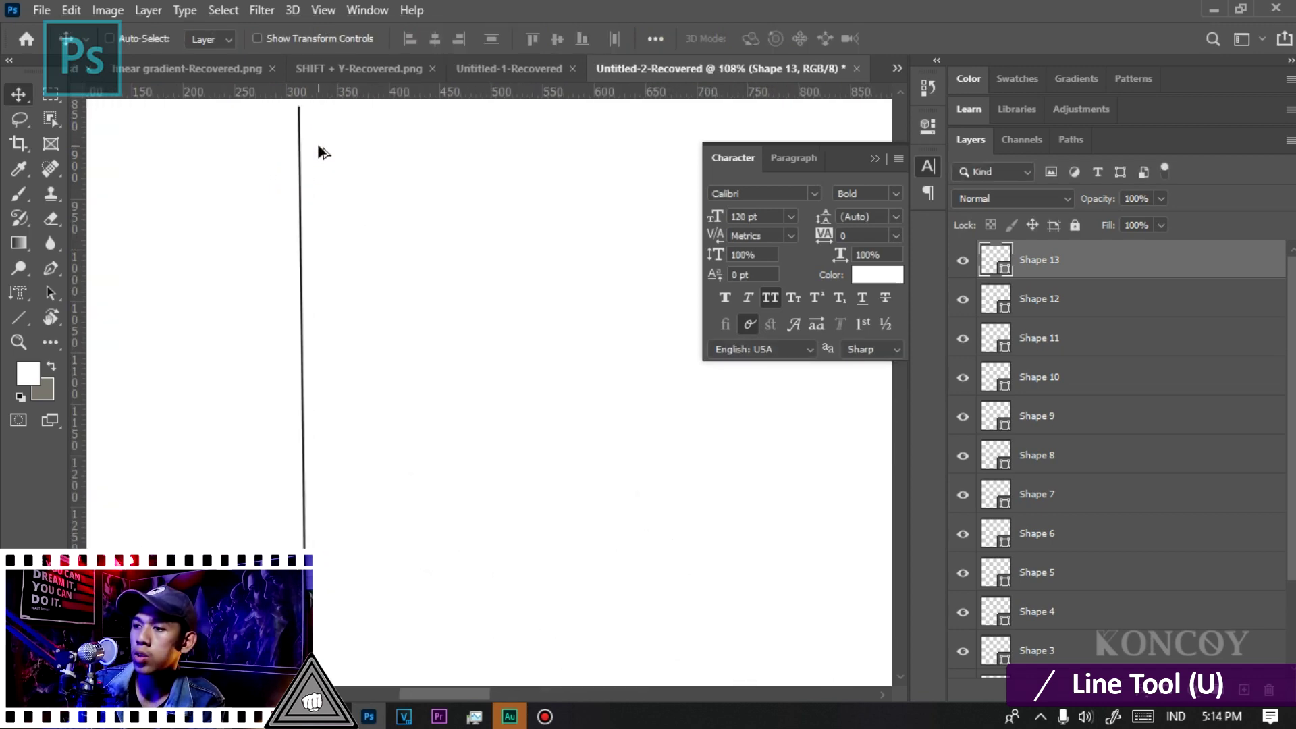
scroll(321, 152, "down", 3)
scroll(320, 152, "down", 3)
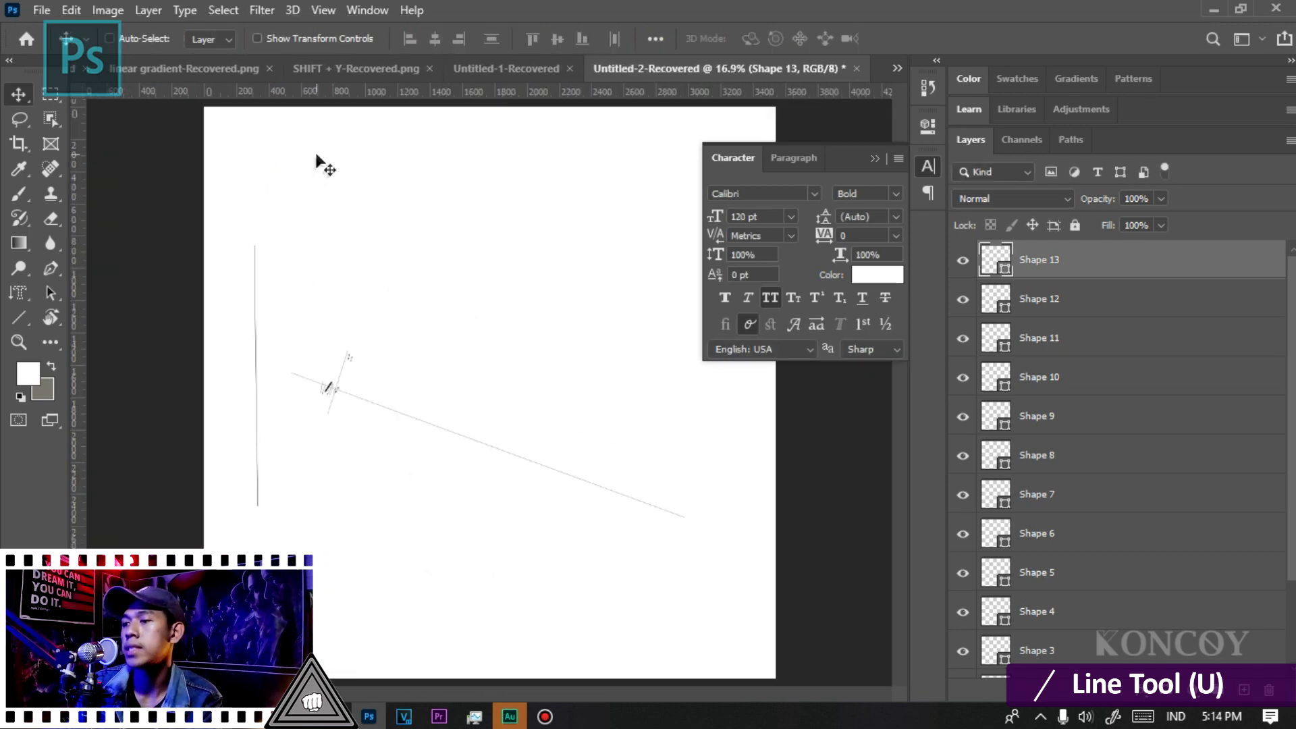
- Draw a trial diagonal line with the Line Tool, then undo it
key("u")
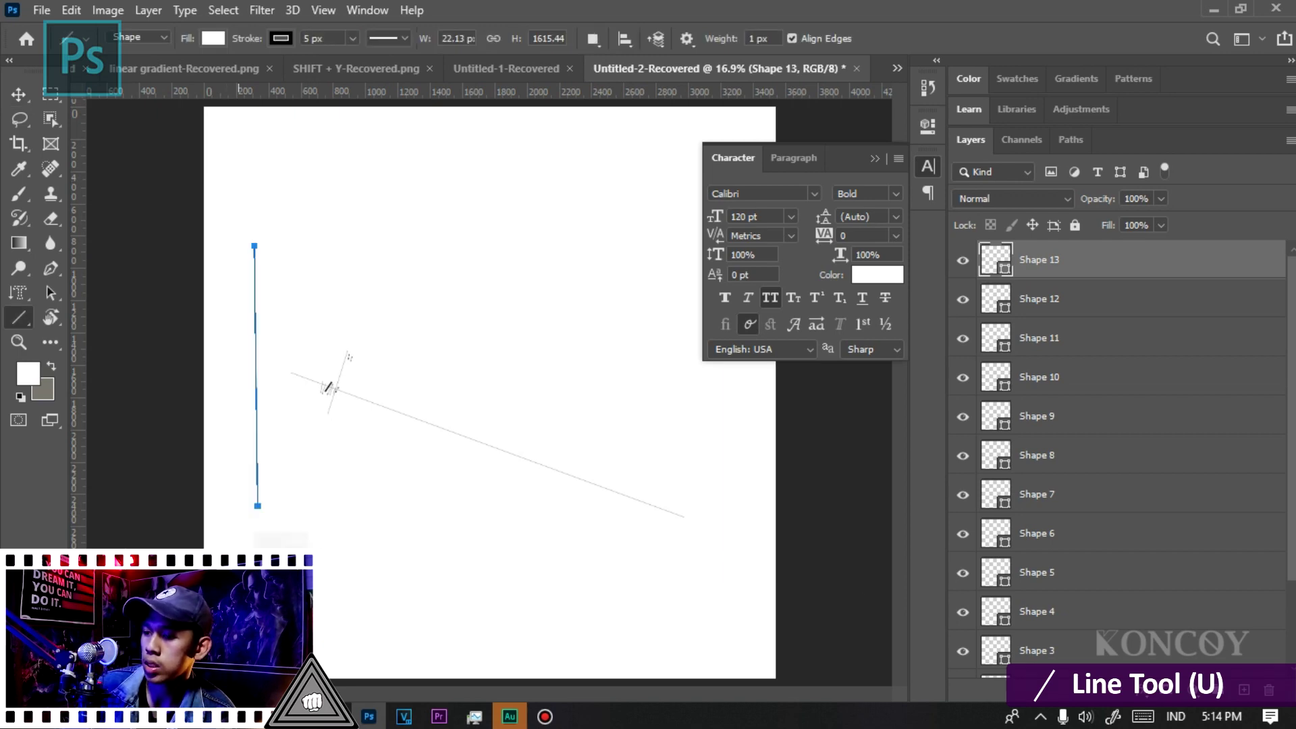
mouse_move(304, 579)
left_mouse_down()
mouse_move(513, 550)
mouse_move(500, 567)
mouse_move(515, 579)
mouse_move(628, 593)
mouse_move(642, 529)
mouse_move(631, 437)
mouse_move(631, 533)
mouse_move(600, 554)
mouse_move(430, 342)
mouse_move(454, 409)
left_mouse_up()
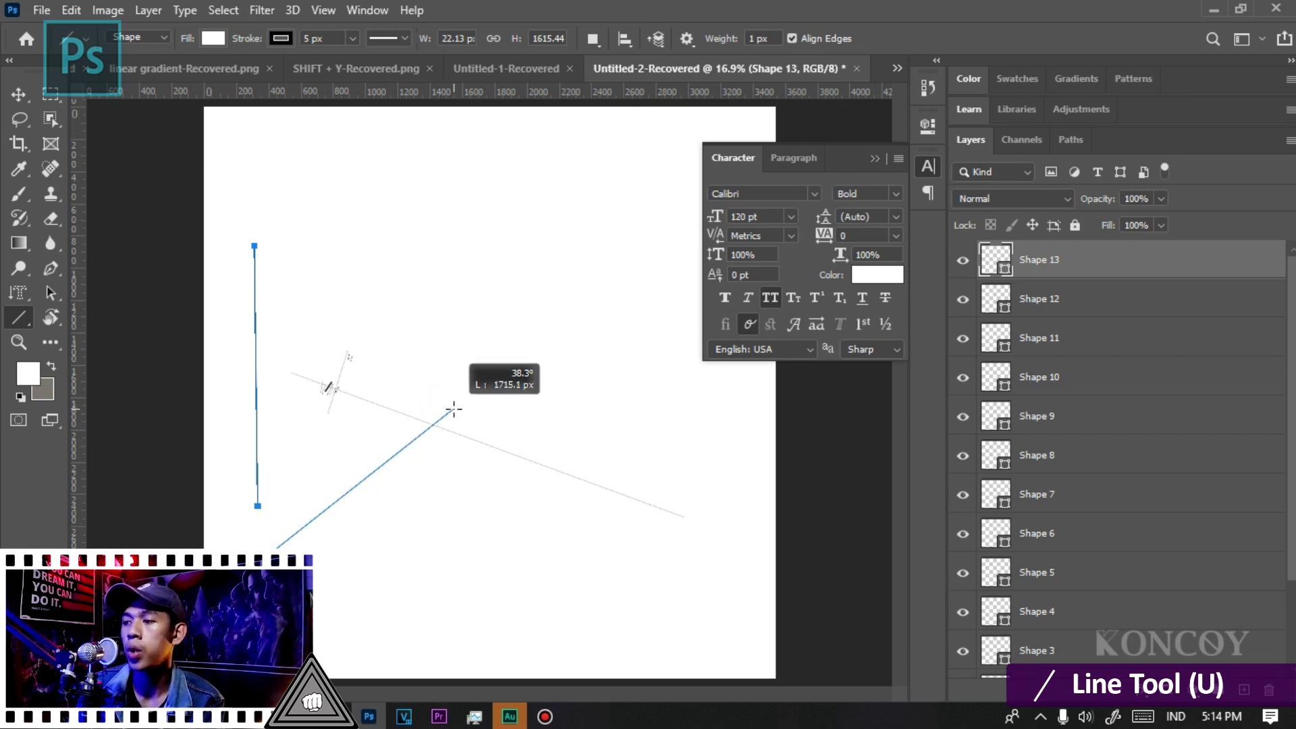
left_click_drag(454, 409, 500, 523)
key("ctrl+z")
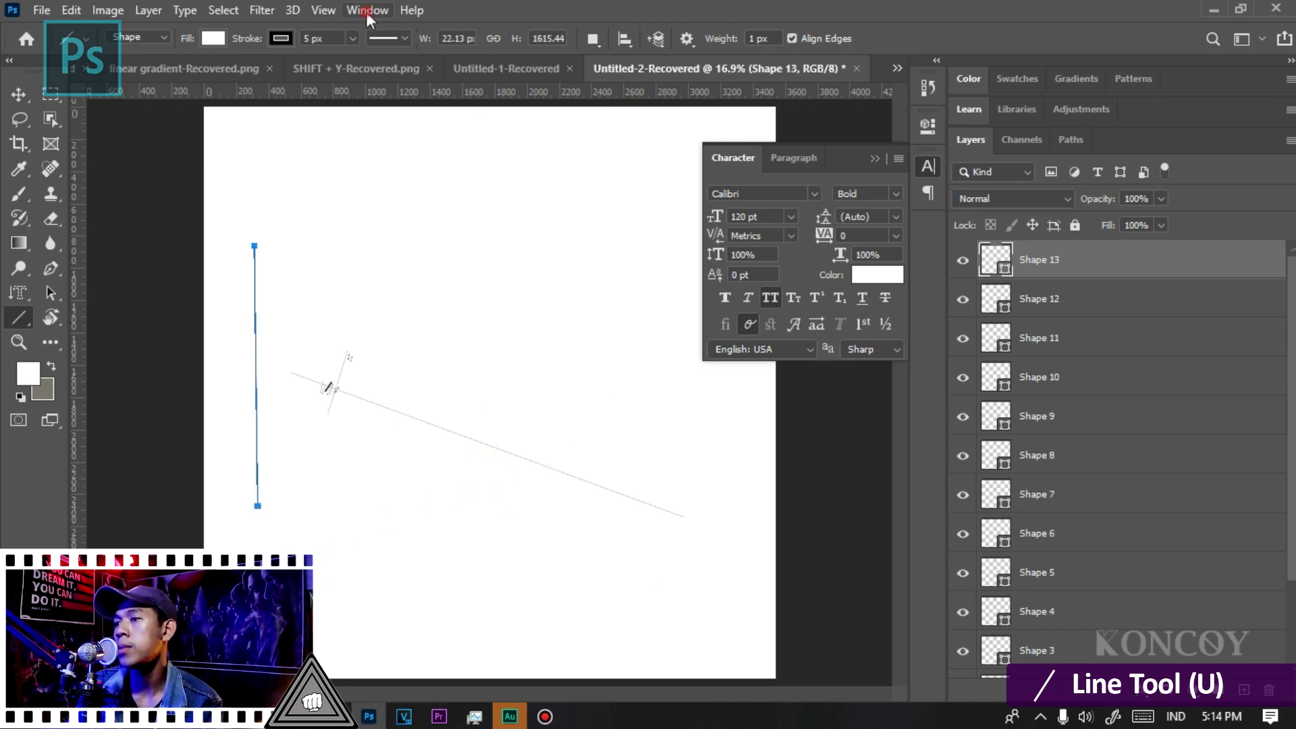
- Show the Properties panel and set the vertical line's Feather to about 1.2 px
left_click(368, 10)
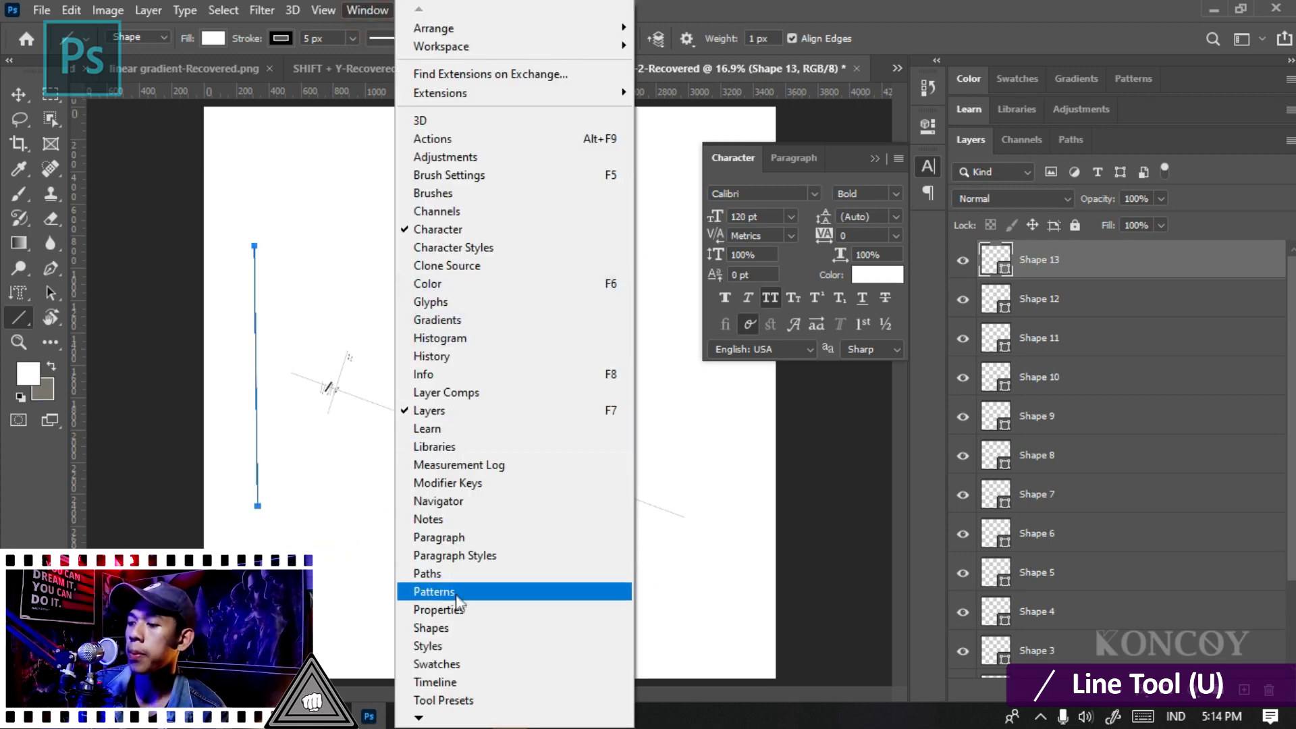
left_click(448, 529)
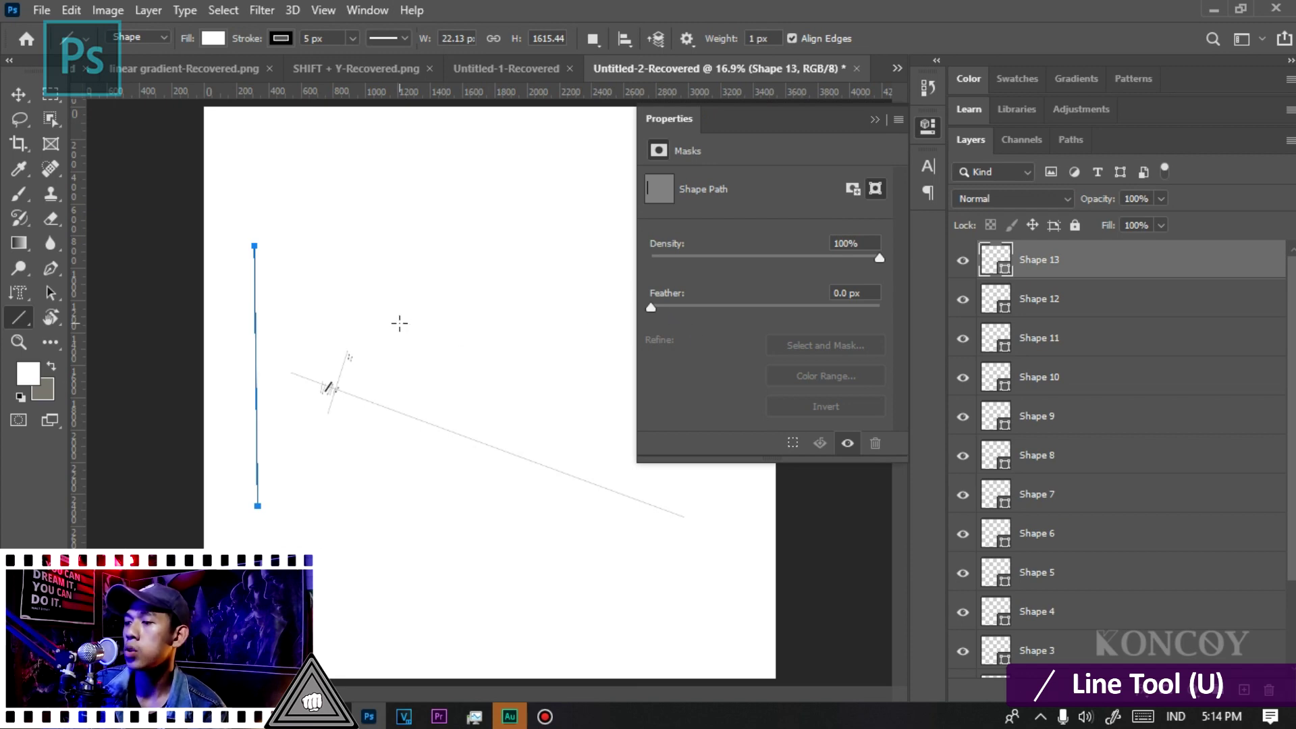
scroll(252, 400, "up", 5)
left_click_drag(650, 308, 772, 305)
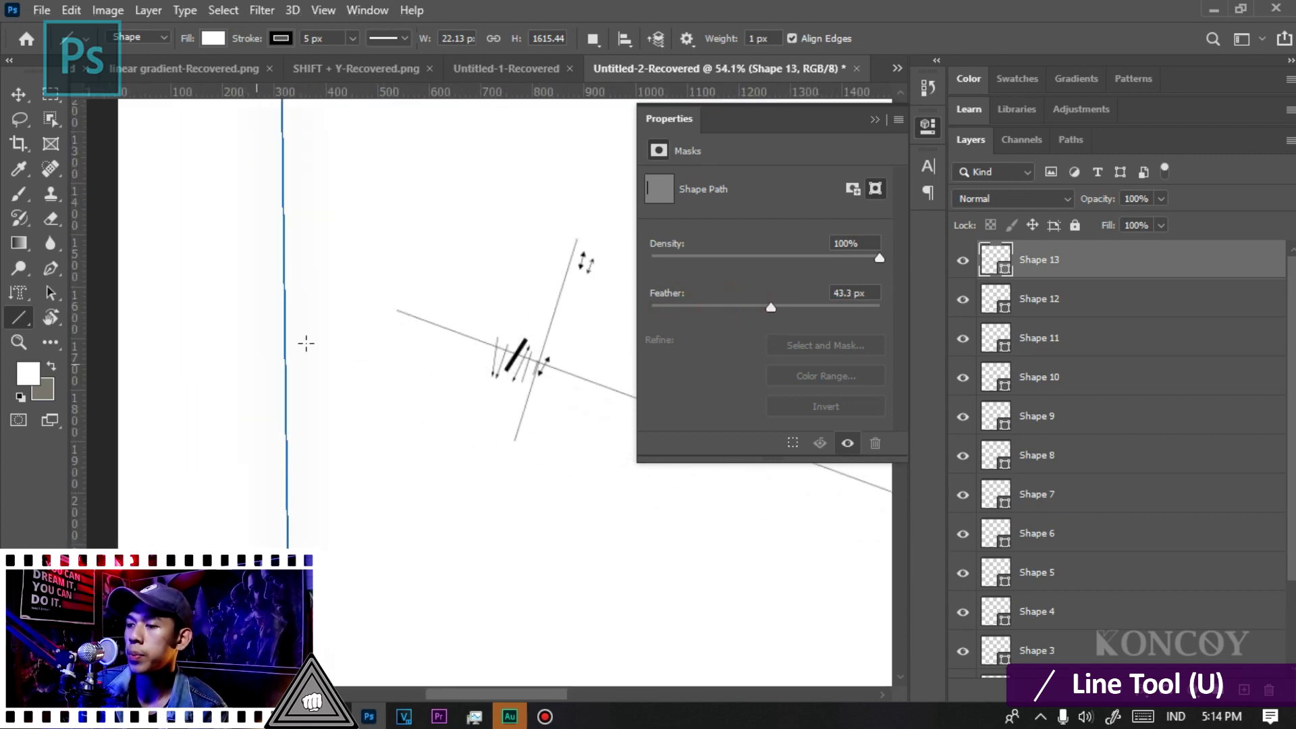
scroll(200, 254, "up", 1)
scroll(275, 347, "up", 3)
scroll(268, 349, "up", 3)
scroll(193, 341, "up", 2)
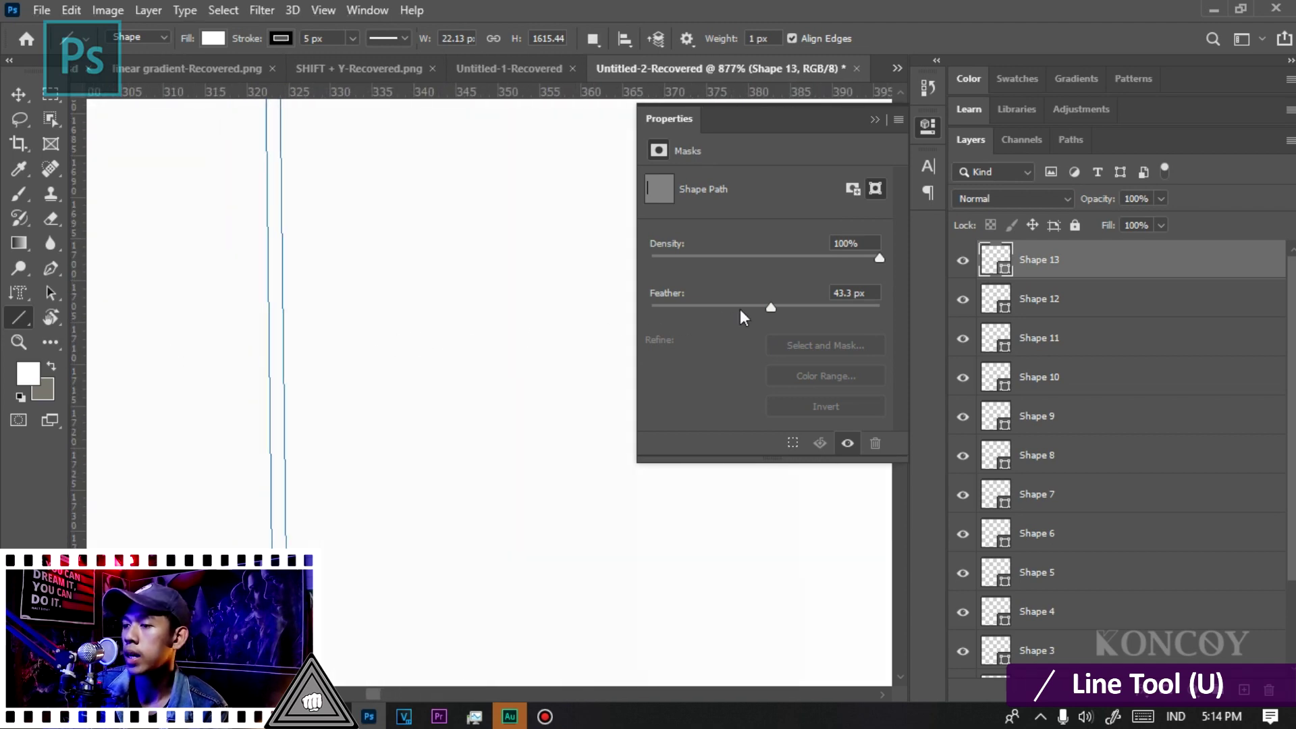
left_click_drag(740, 309, 652, 307)
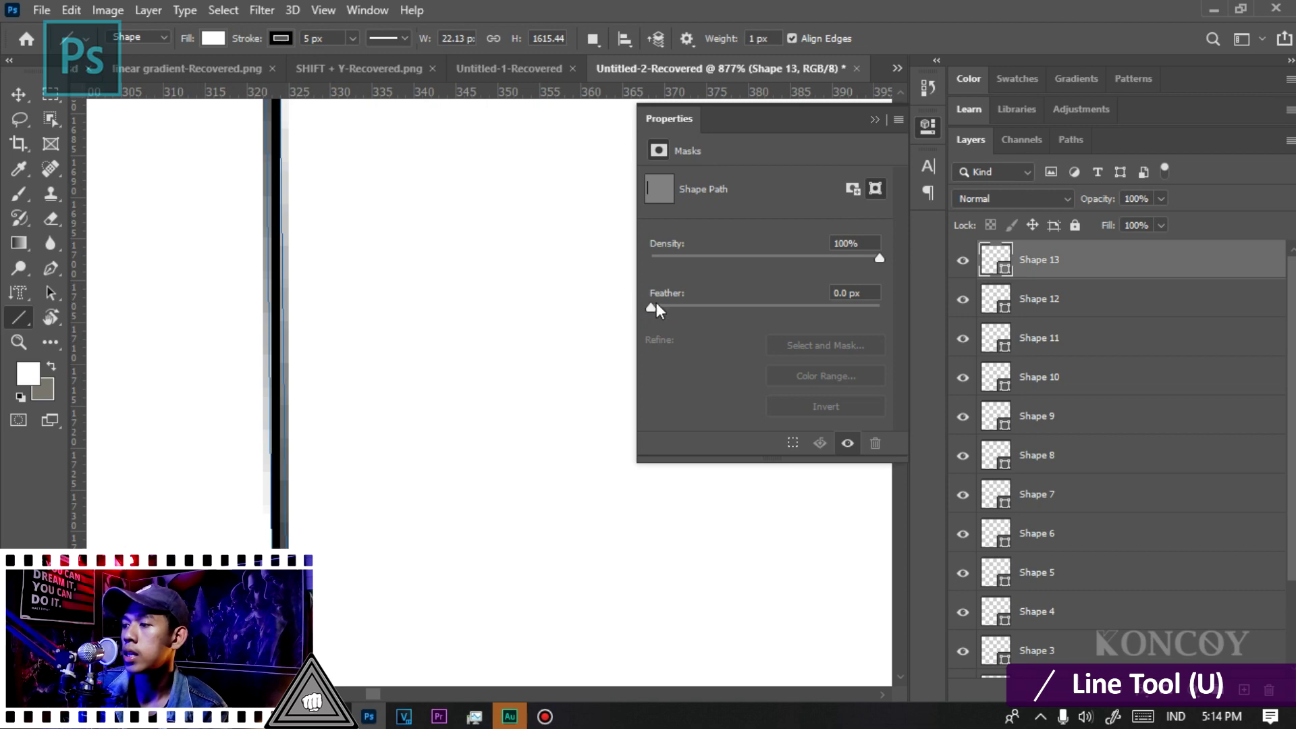
left_click_drag(705, 309, 622, 310)
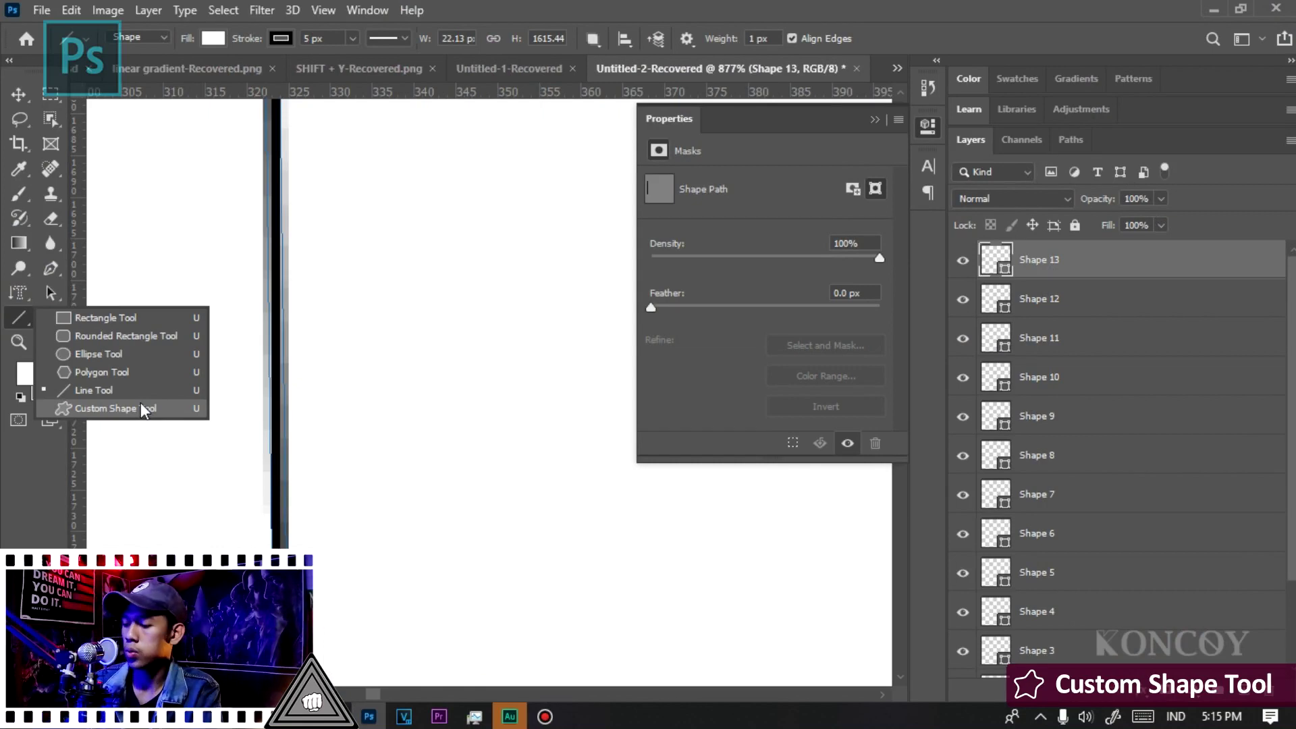
- Close the shape tools list and cycle with Shift+U to the Custom Shape Tool
left_click(391, 405)
key("shift+u")
key("shift+u")
key("shift+u")
key("shift+u")
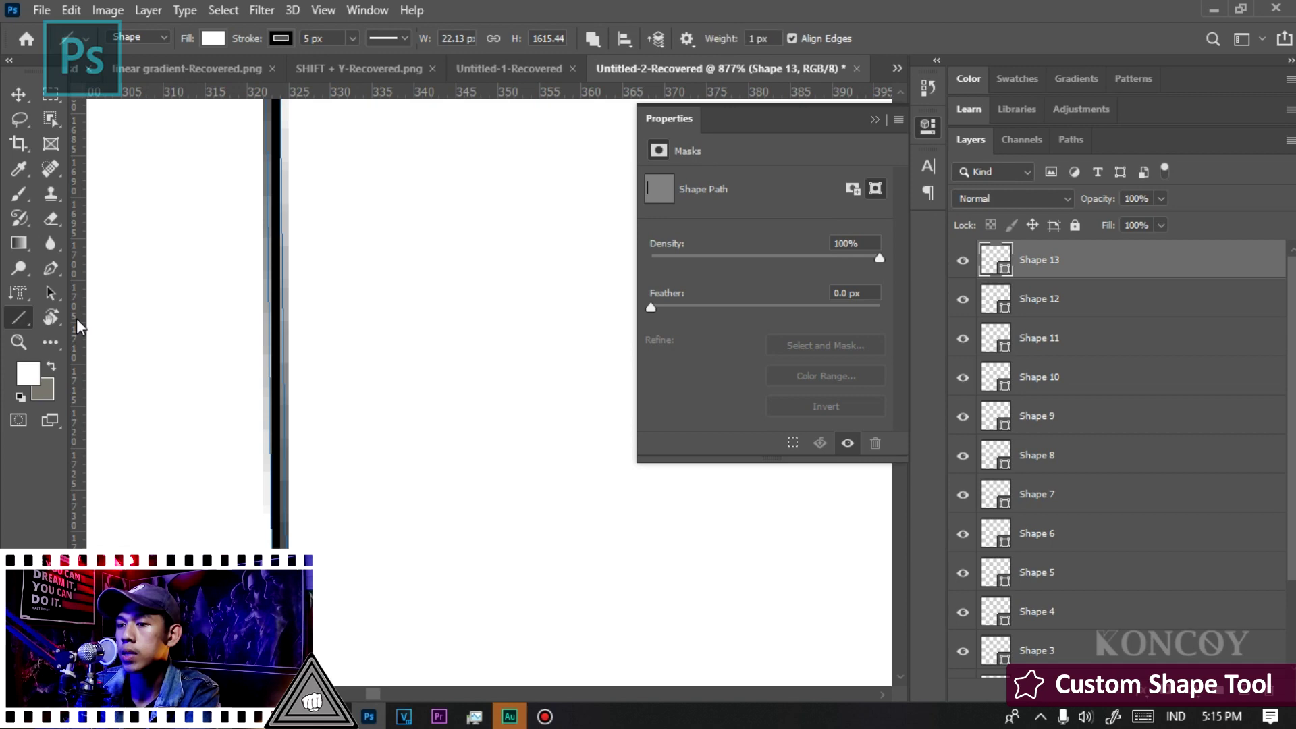
key("shift+u")
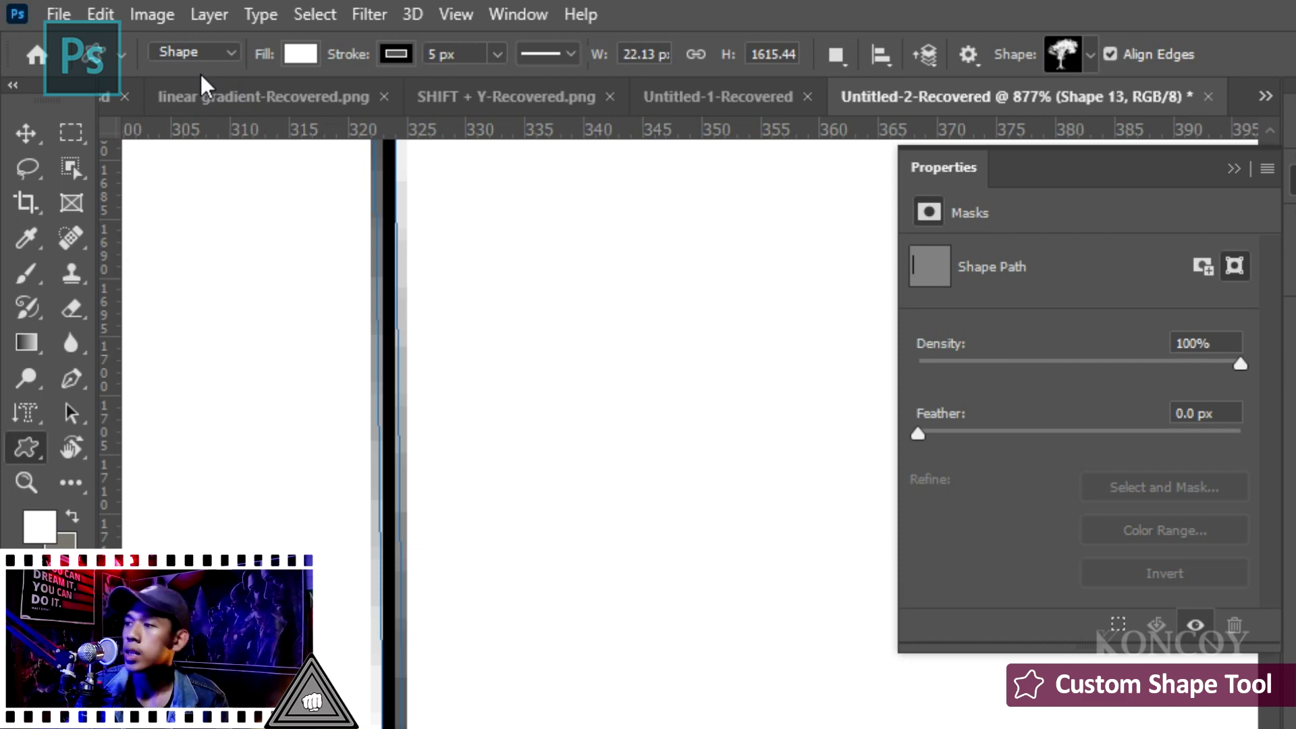
- Review the custom shape Path Options and the Leaf Trees, Wild Animals, Boats and Flowers presets, then show the shape tool group
left_click(968, 54)
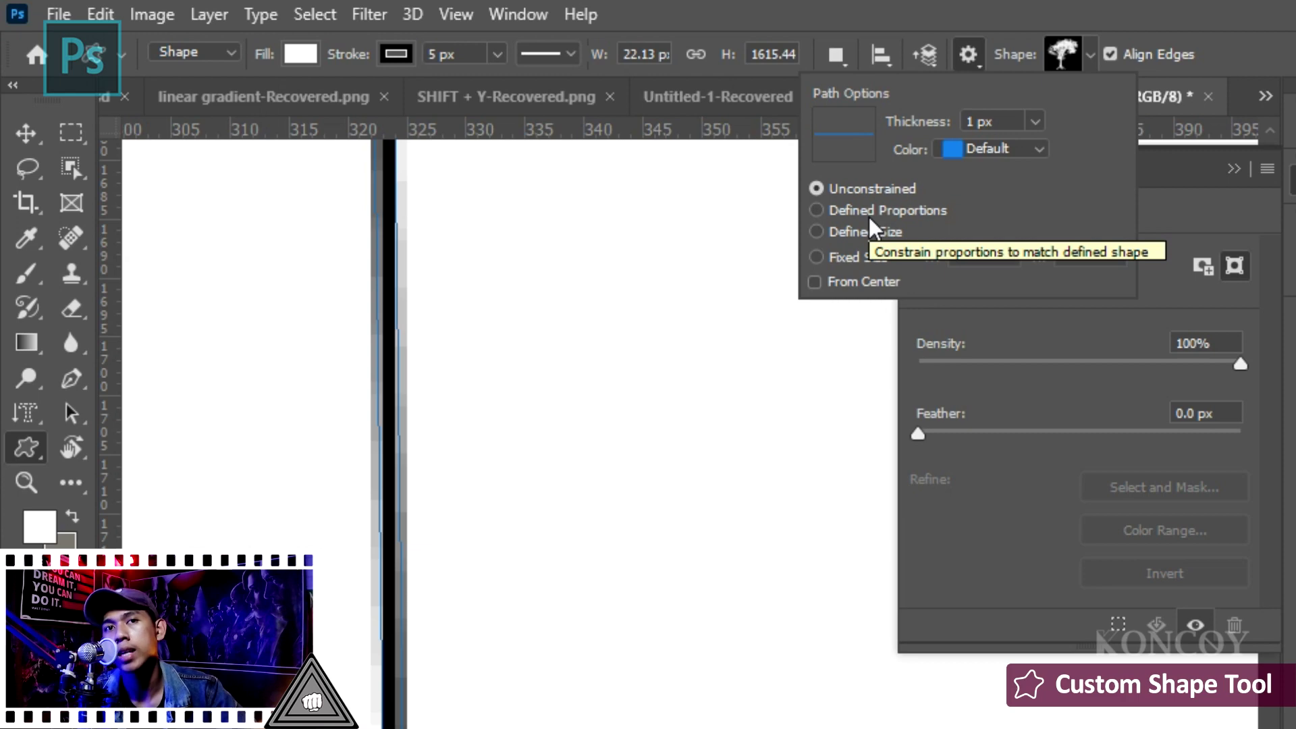
left_click(1091, 54)
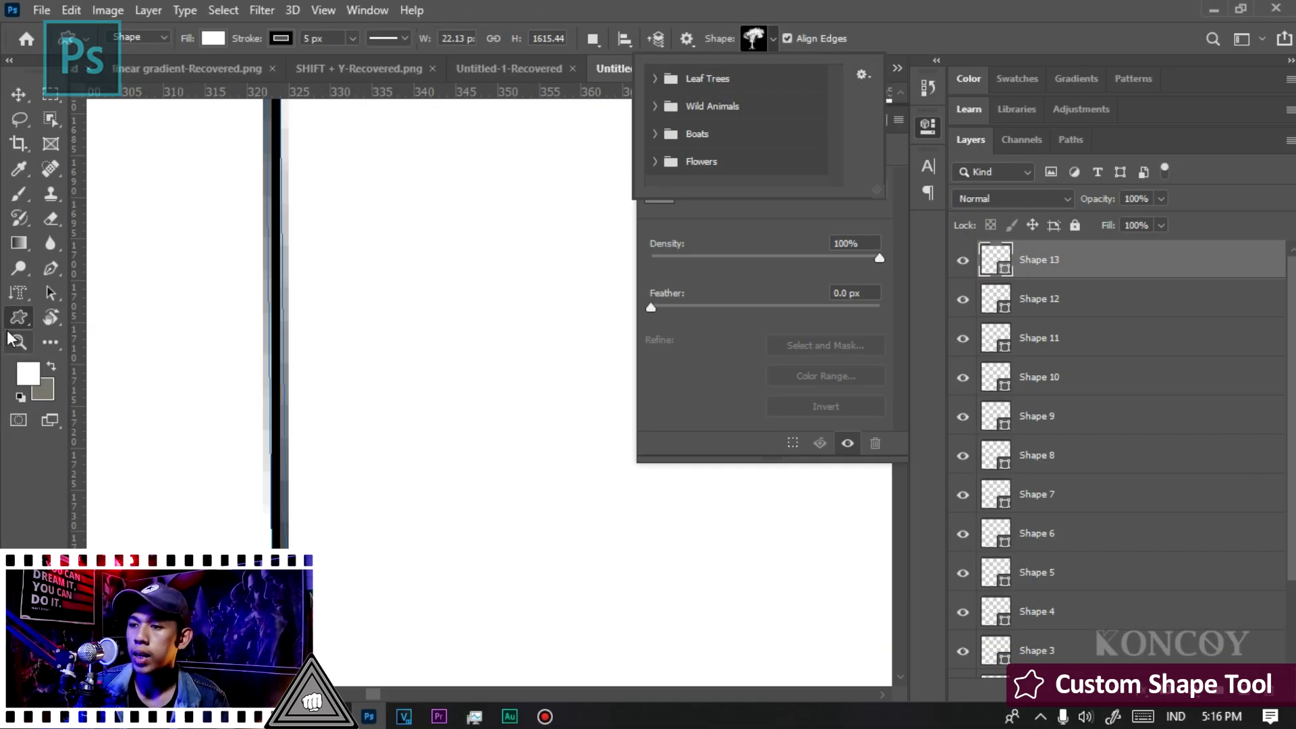
right_click(18, 317)
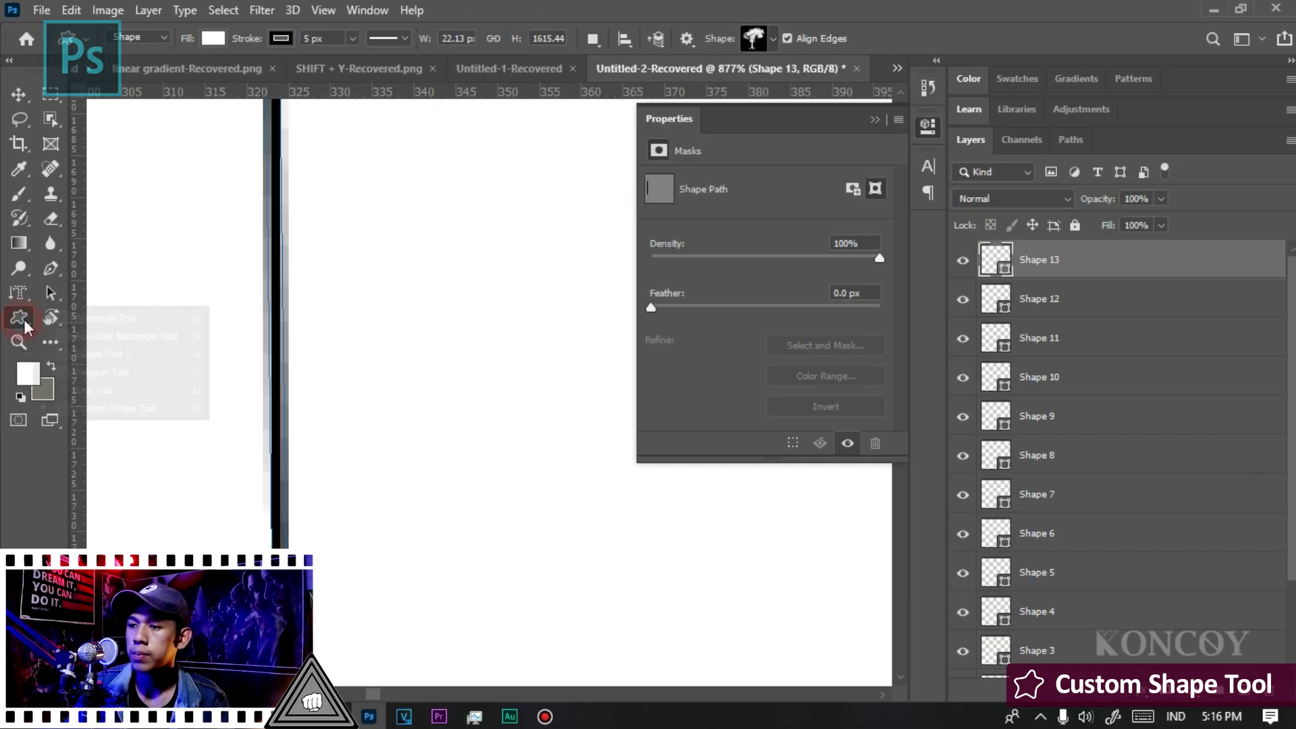
- With the Rectangle Tool, delete layers Shape 1 to Shape 13 and drag a new Rectangle 1
left_click(108, 318)
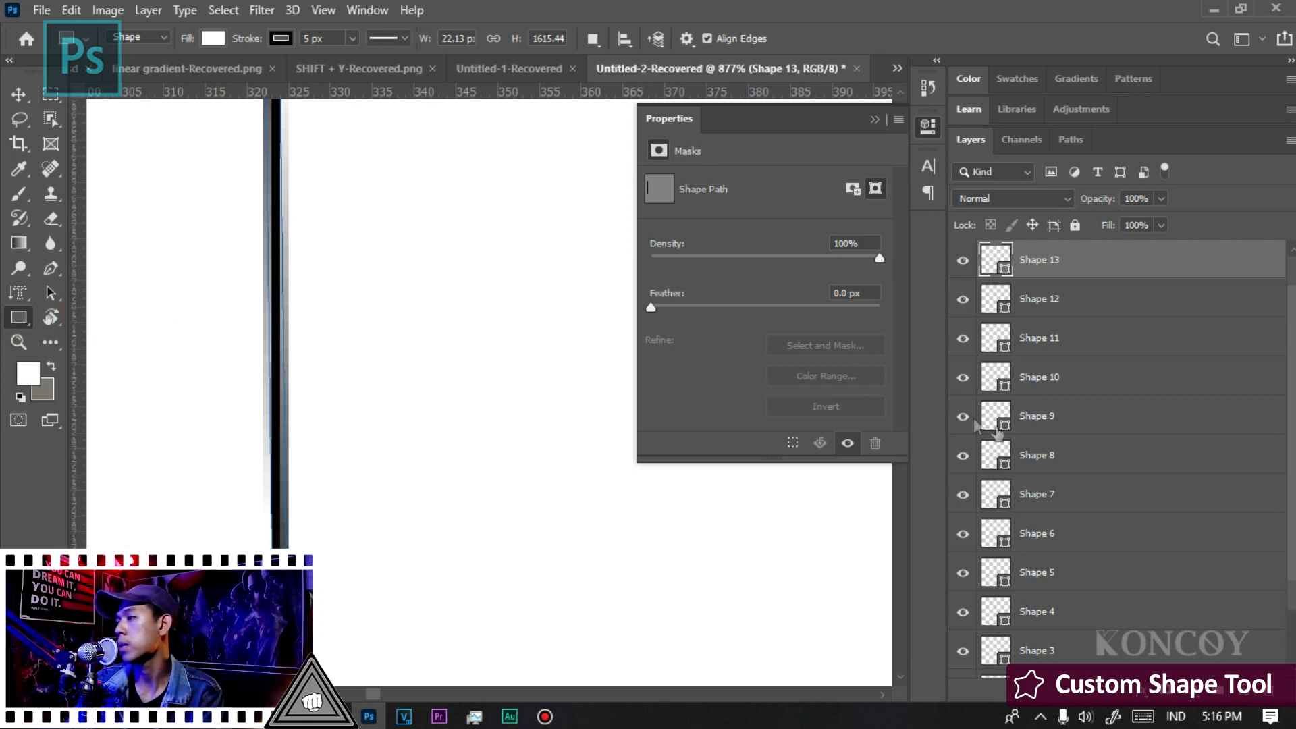
key("alt+comma")
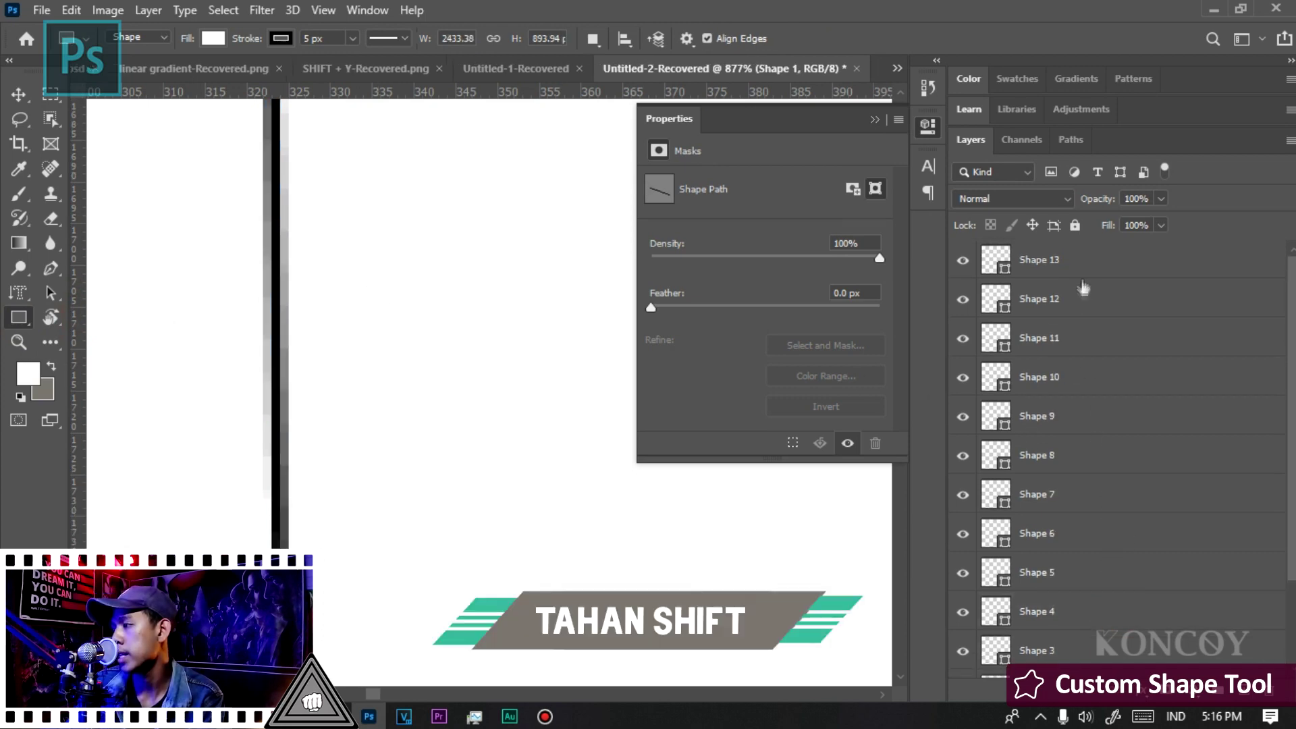
left_click(1091, 258, "shift")
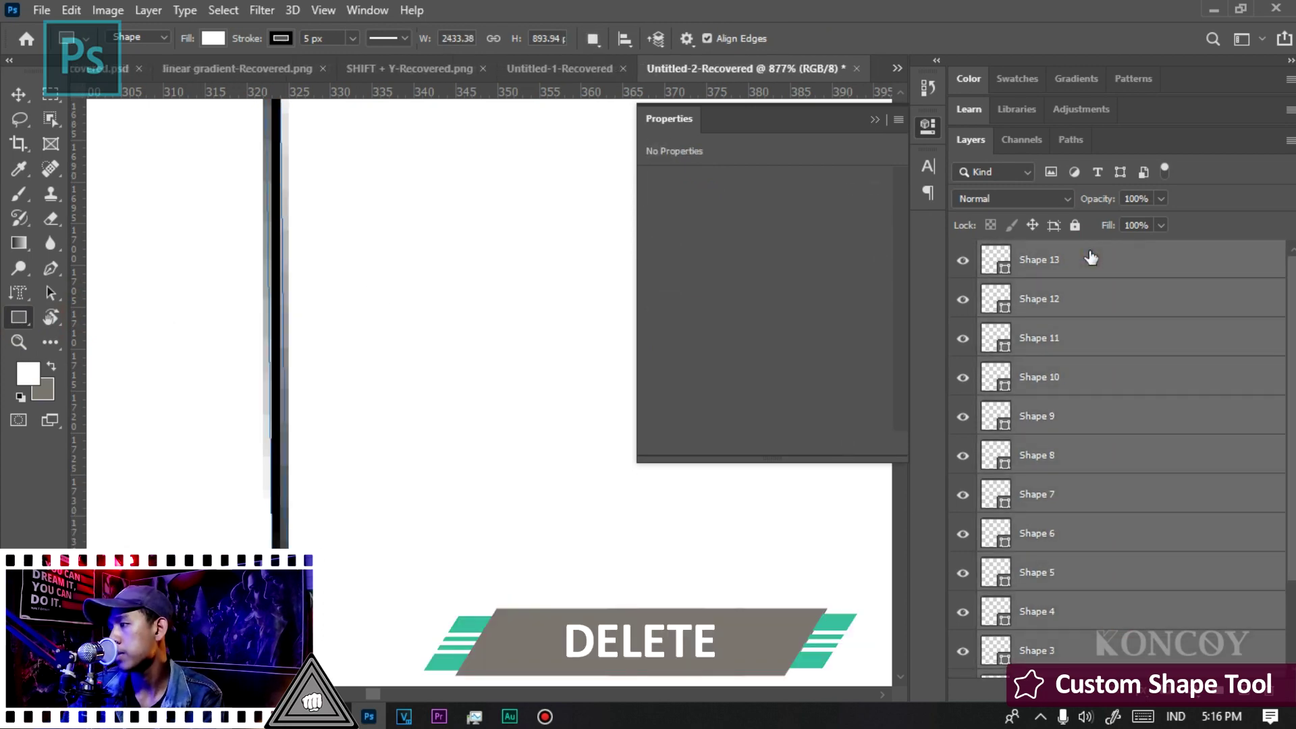
key("Delete")
scroll(141, 445, "down", 3)
left_click_drag(204, 270, 352, 393)
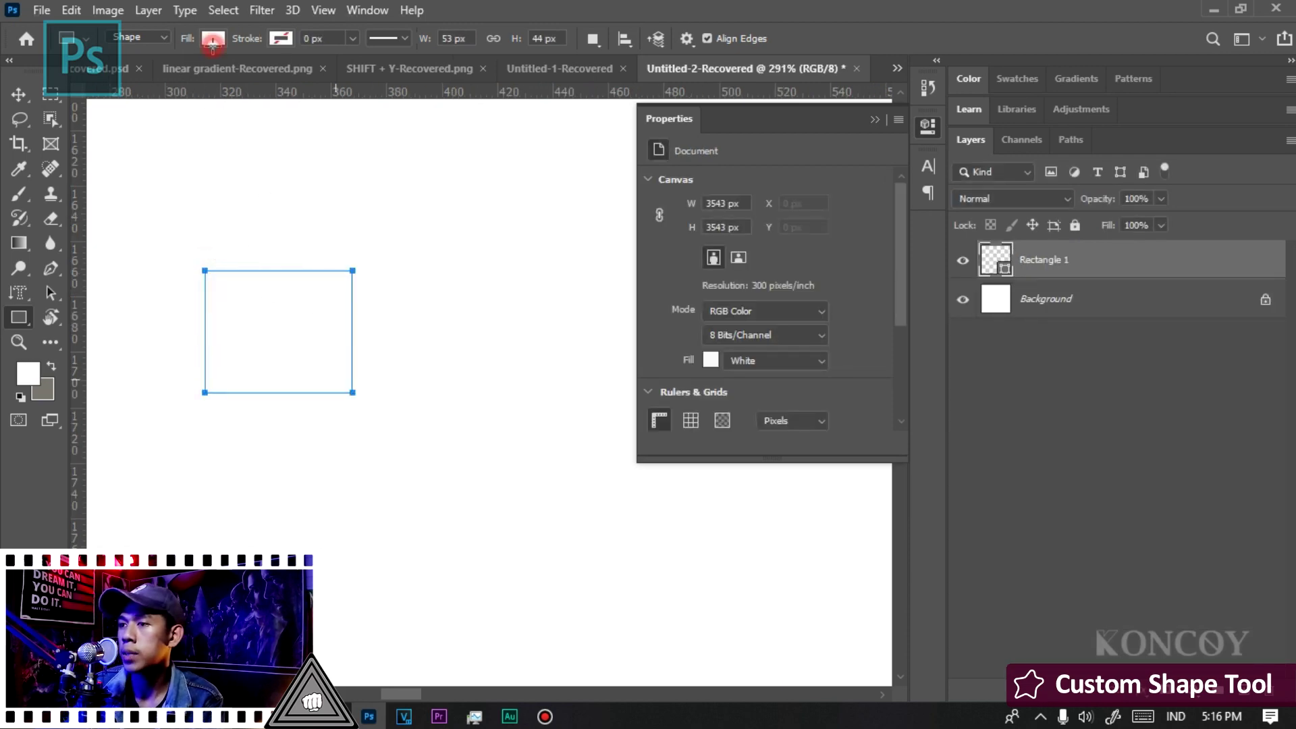
- Set the rectangle's fill to black and undo the stray separate rectangle
left_click(212, 38)
left_click(213, 38)
left_click(92, 139)
scroll(396, 304, "down", 2)
left_click(397, 301)
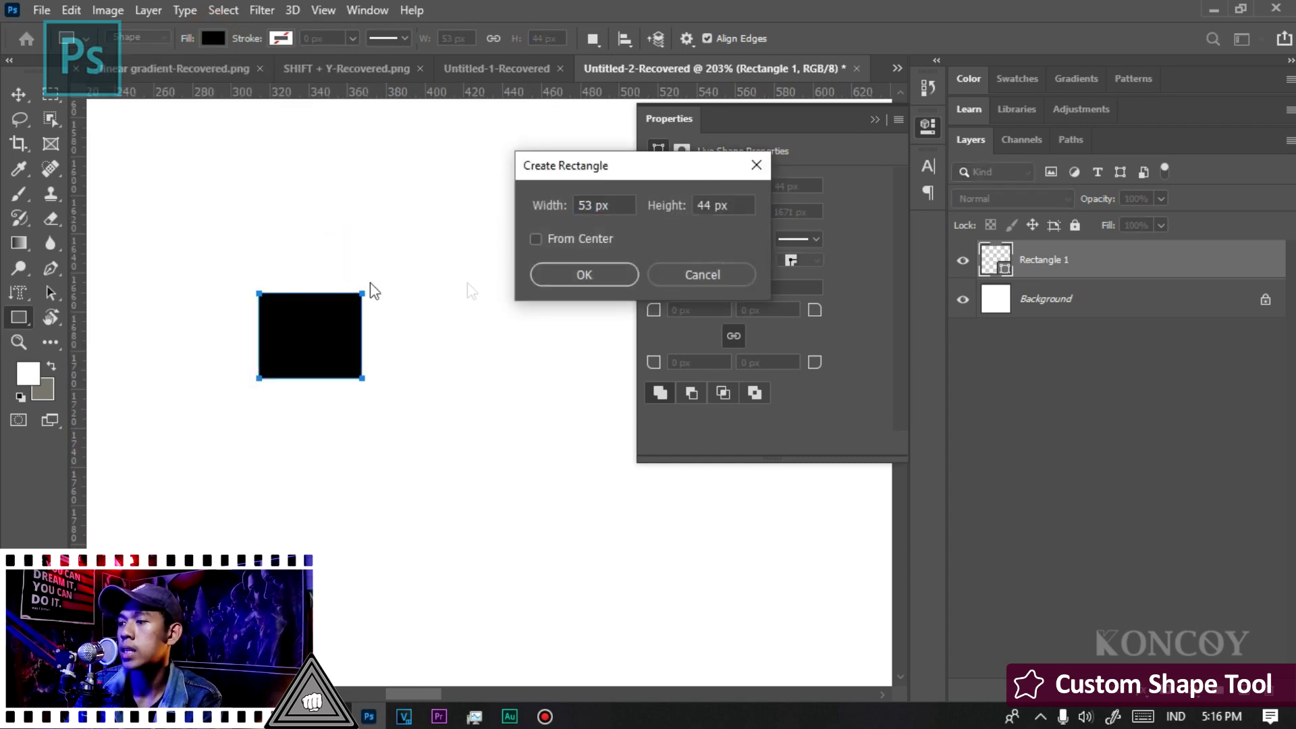
key("Escape")
left_click_drag(327, 238, 390, 282)
key("ctrl+z")
- With Combine Shapes on, add four overlapping rectangles at upper right, lower left, lower right and upper left
left_click(593, 39)
left_click(634, 71)
left_click_drag(347, 241, 419, 330)
left_click_drag(224, 347, 315, 402)
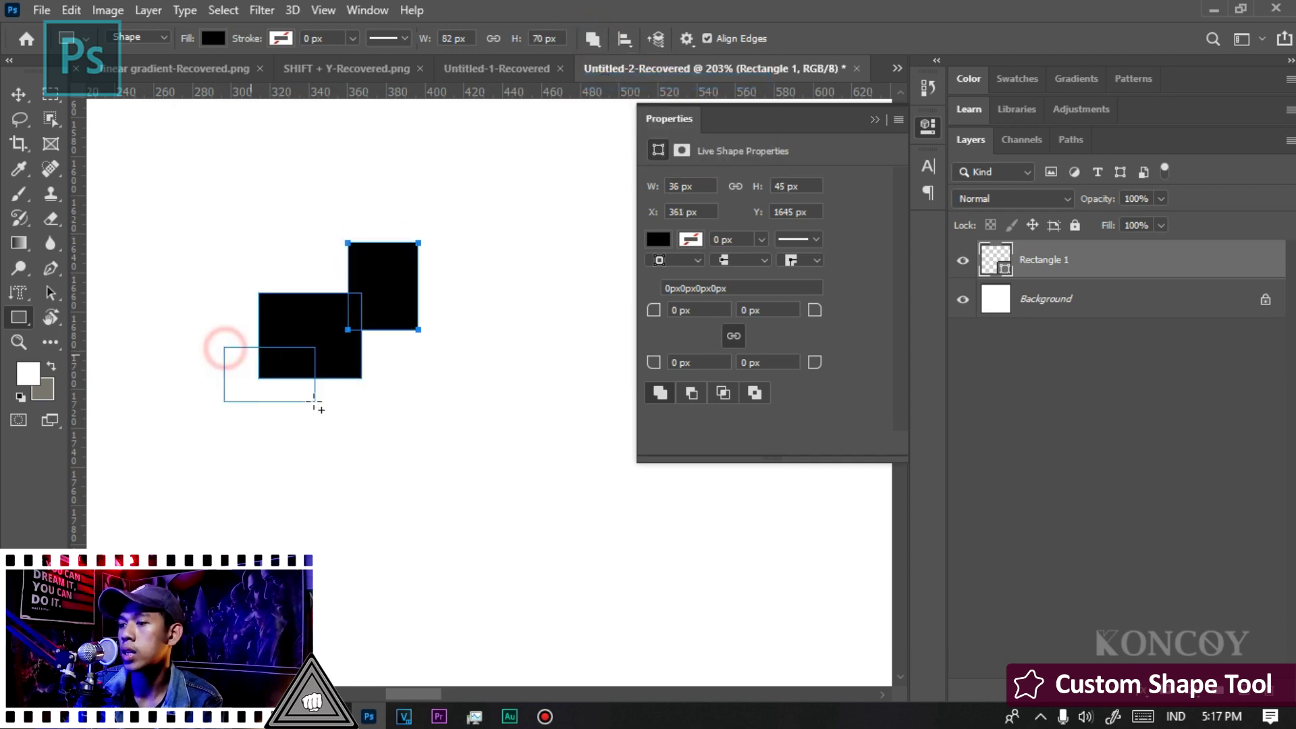
left_click_drag(388, 364, 351, 394)
left_click_drag(242, 264, 278, 304)
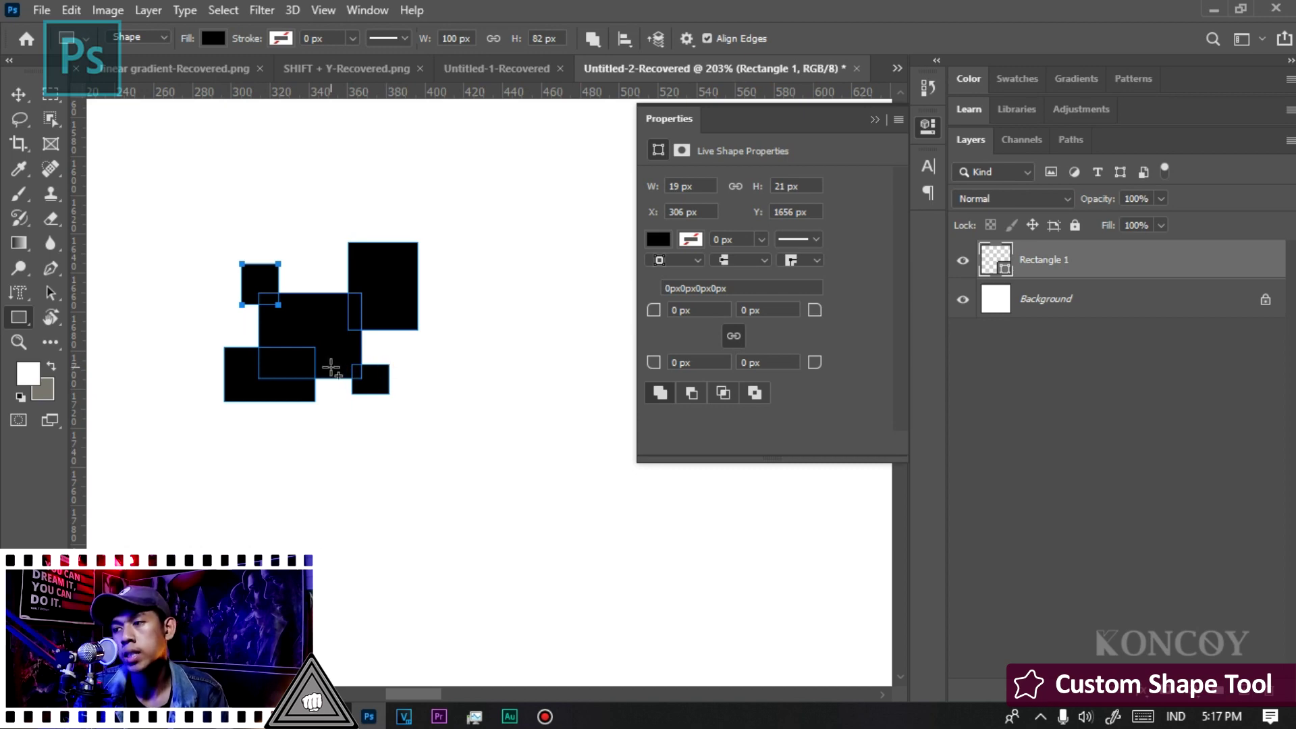
- Define the black rectangle cluster as custom shape 'kotak baru' and choose the Custom Shape Tool
right_click(282, 324)
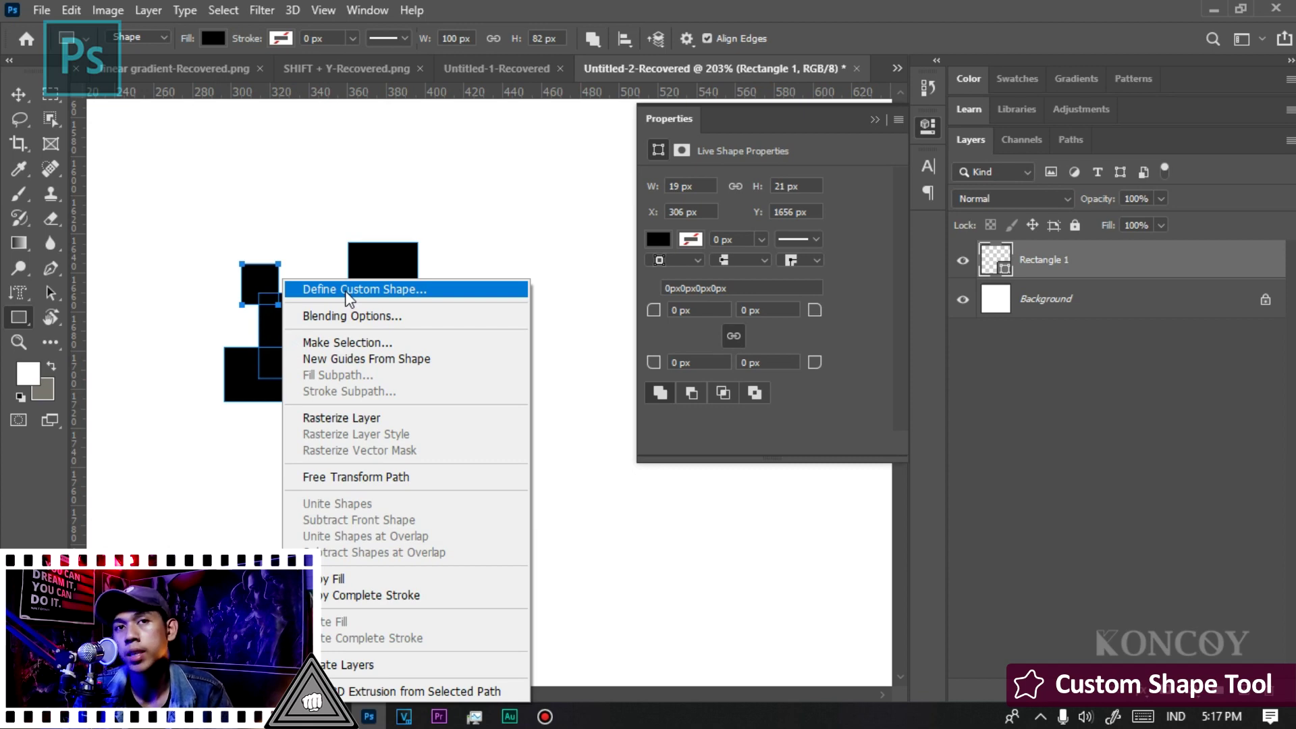
left_click(346, 292)
type("kotak bv")
key("BackSpace")
key("BackSpace")
key("BackSpace")
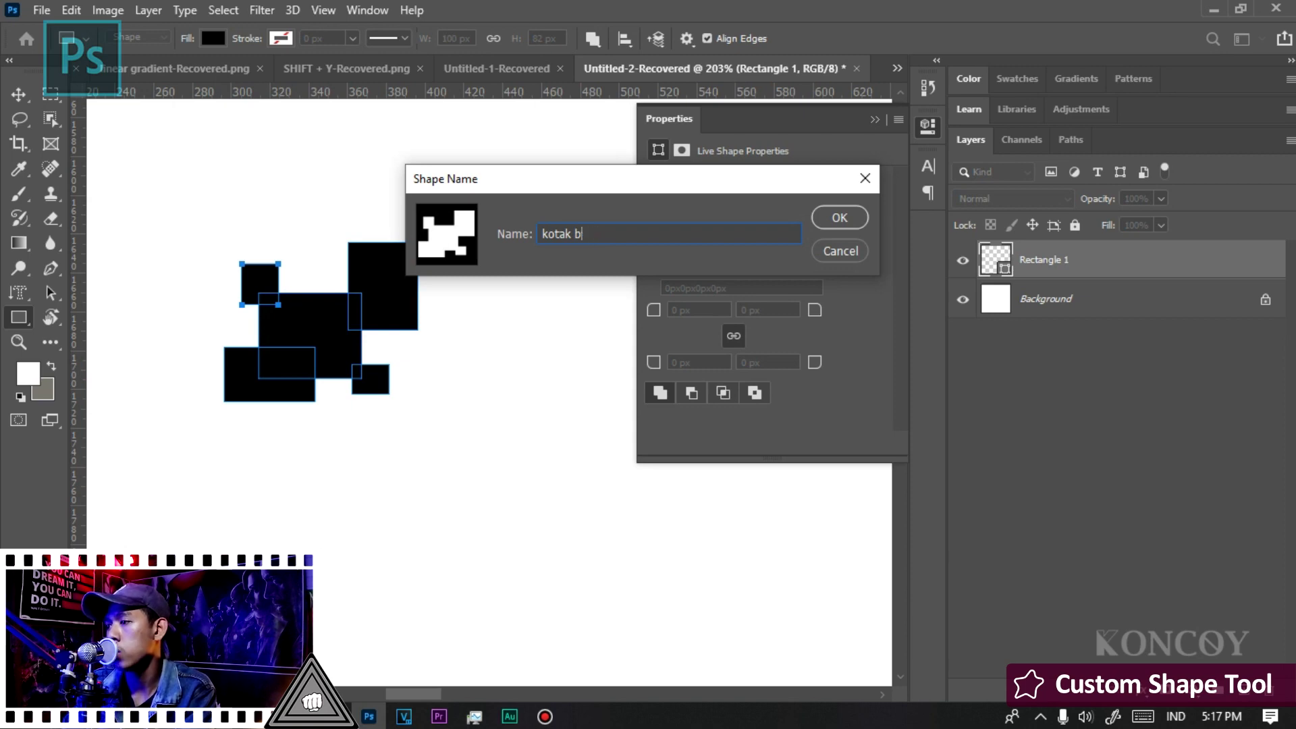
type("u")
key("Return")
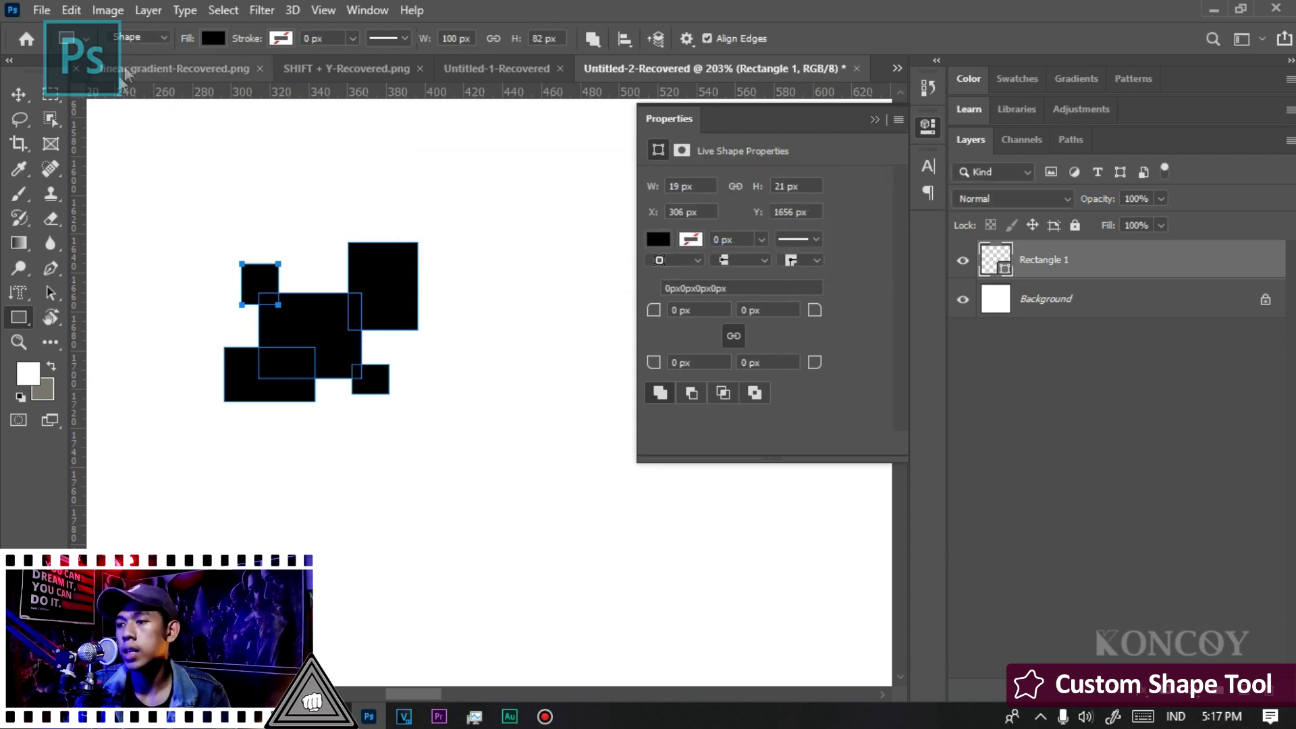
right_click(19, 317)
left_click(95, 407)
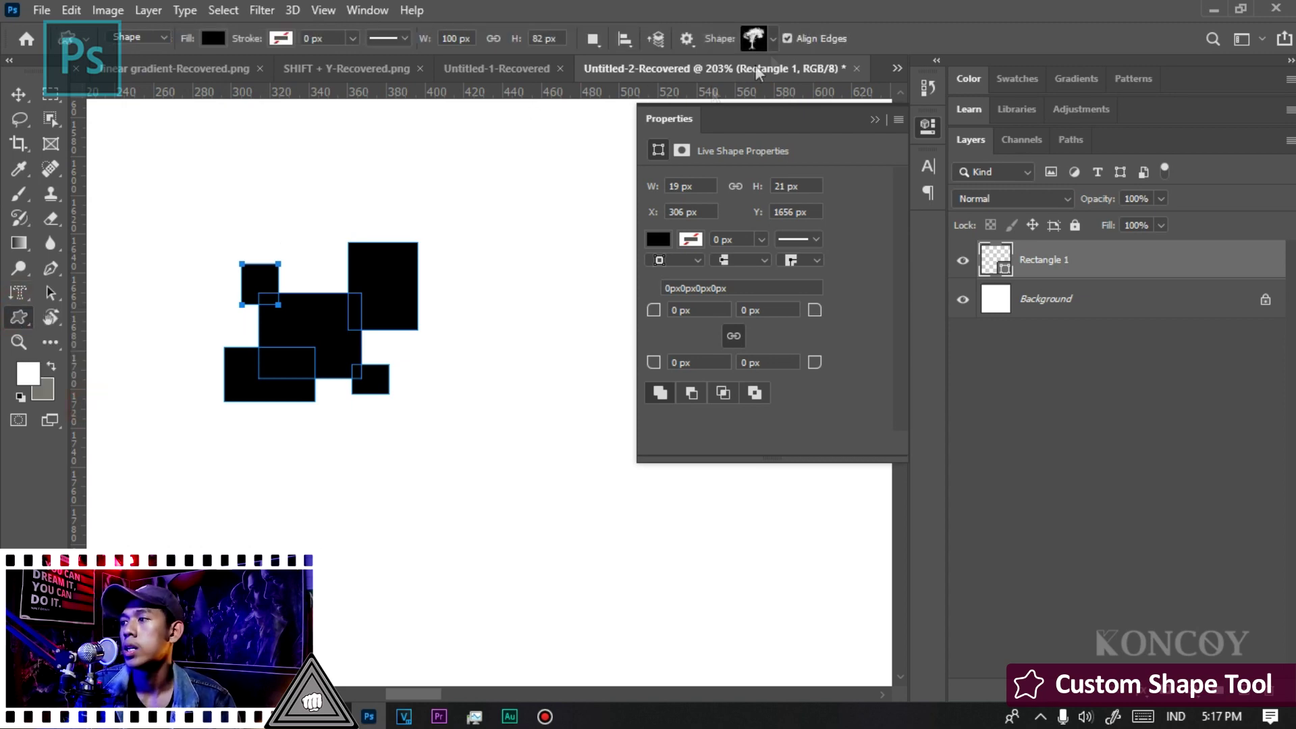
- Pick the 'kotak baru' preset and stamp three copies: right, below, and larger at lower right
left_click(773, 39)
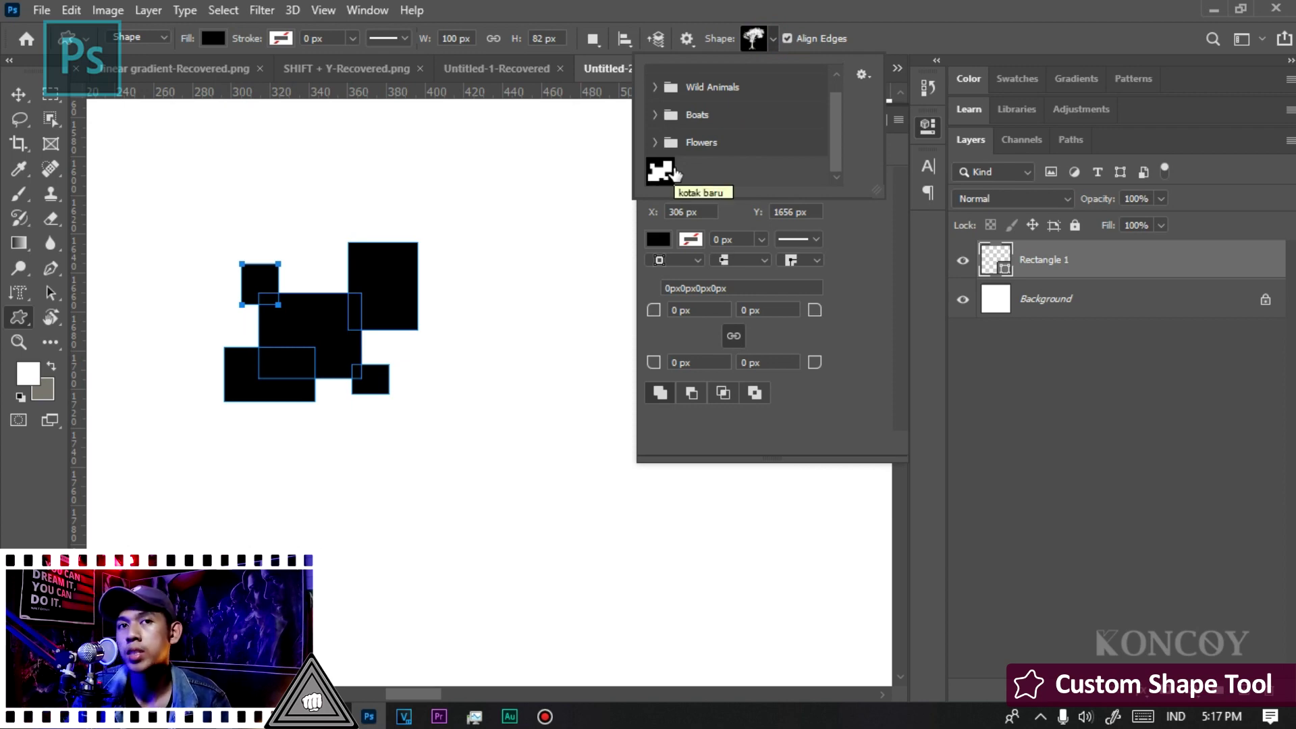
left_click(676, 175)
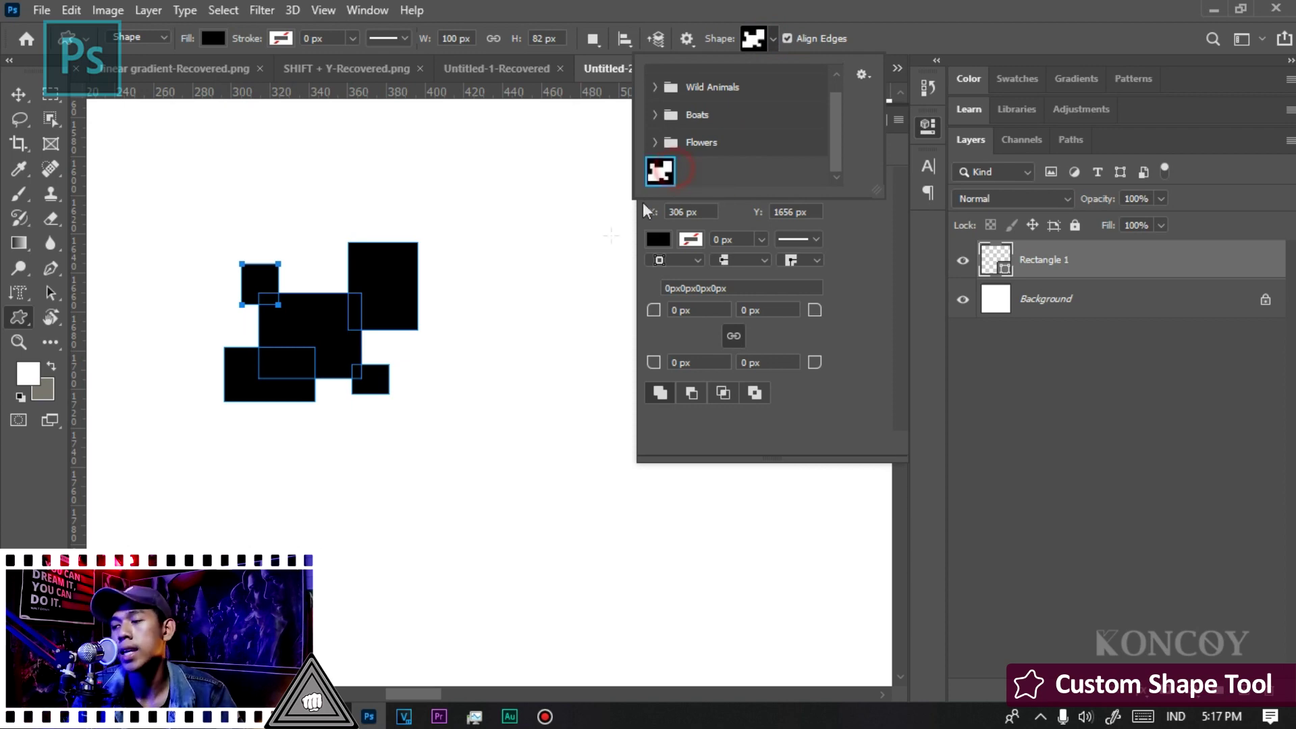
left_click_drag(488, 311, 575, 411)
left_click_drag(489, 475, 610, 602)
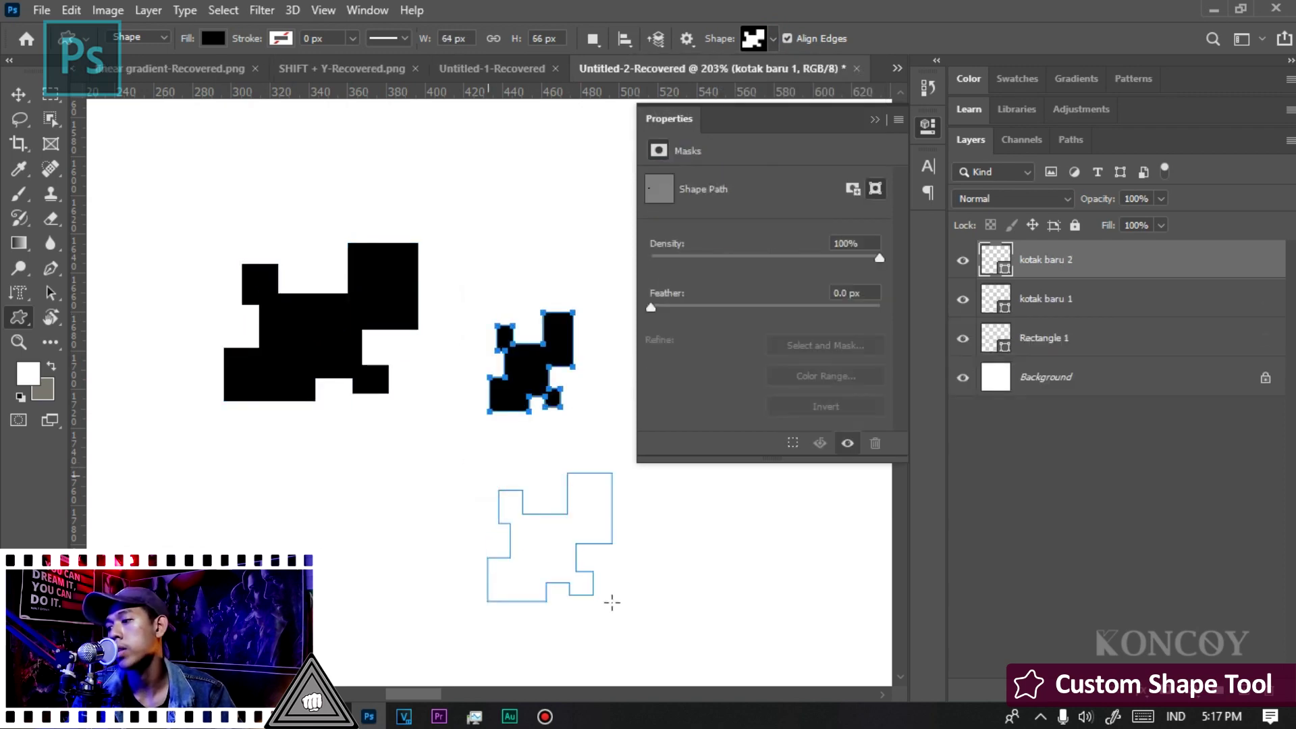
mouse_move(694, 633)
left_mouse_down()
mouse_move(832, 492)
mouse_move(876, 547)
left_mouse_up()
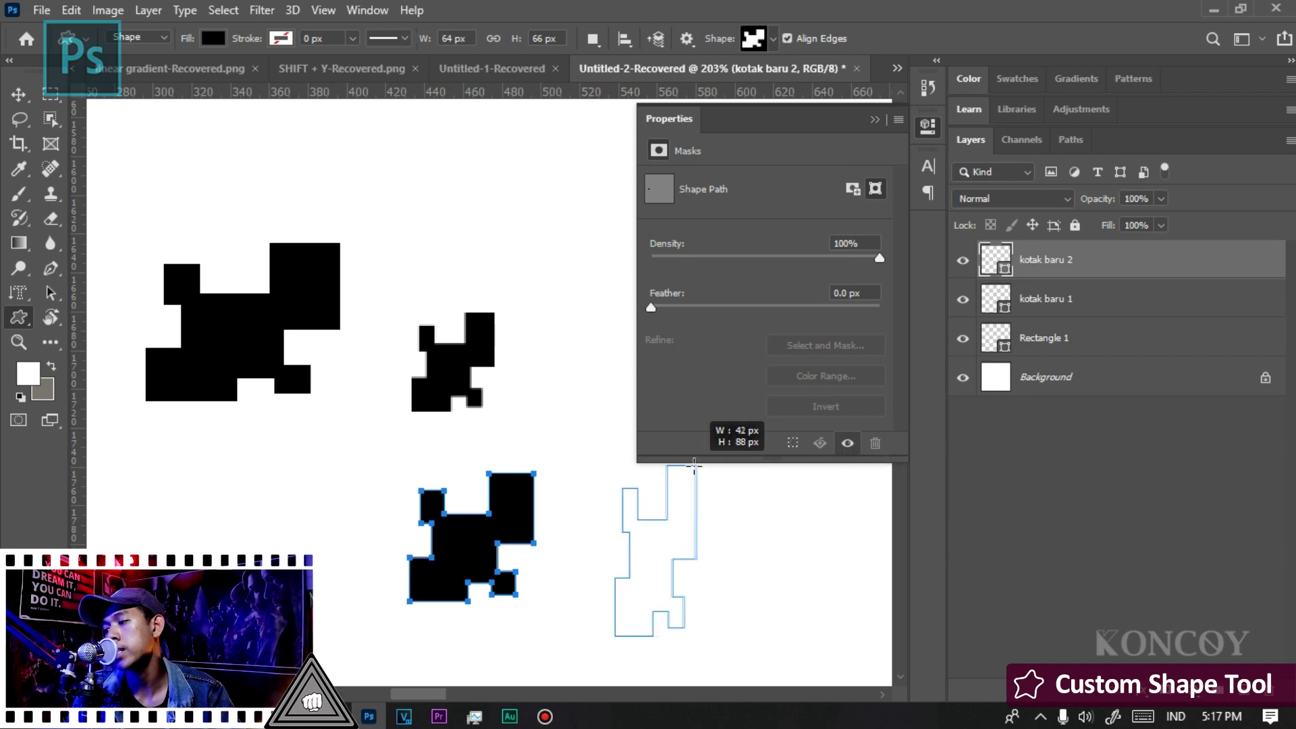
left_click_drag(876, 548, 808, 423)
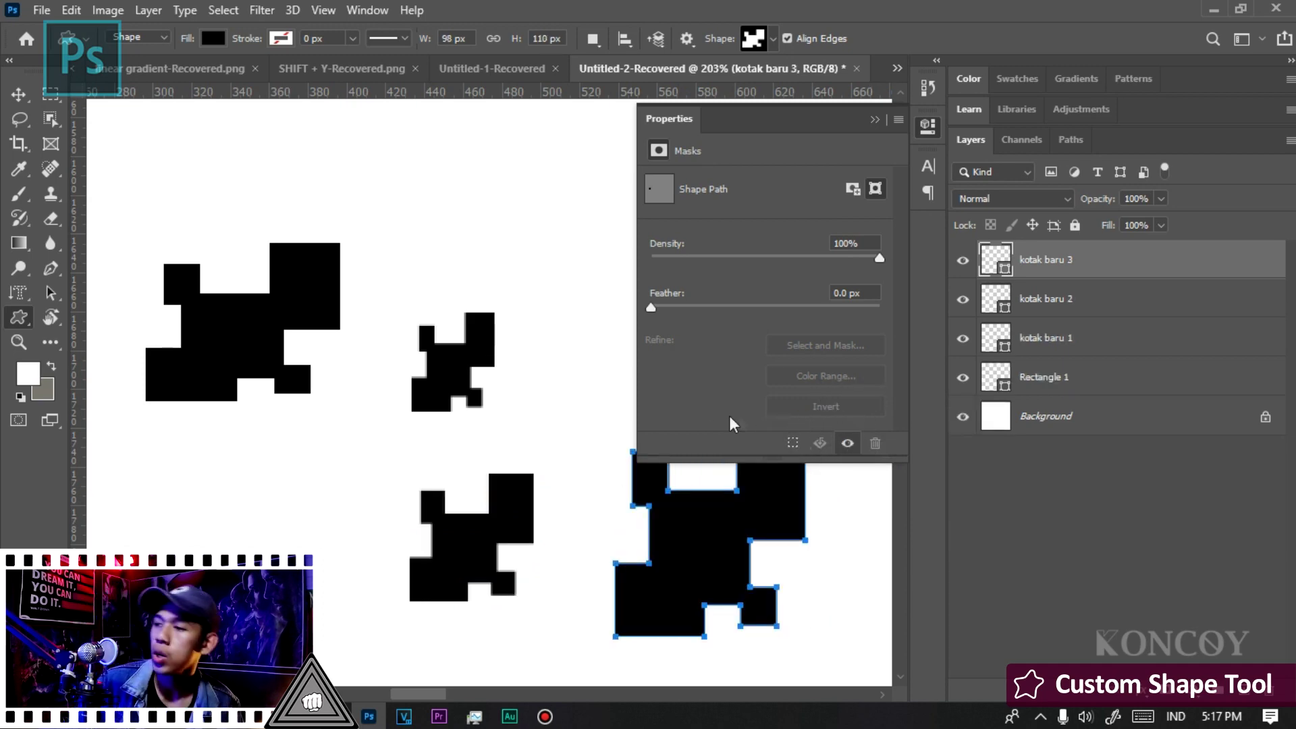
right_click(542, 266)
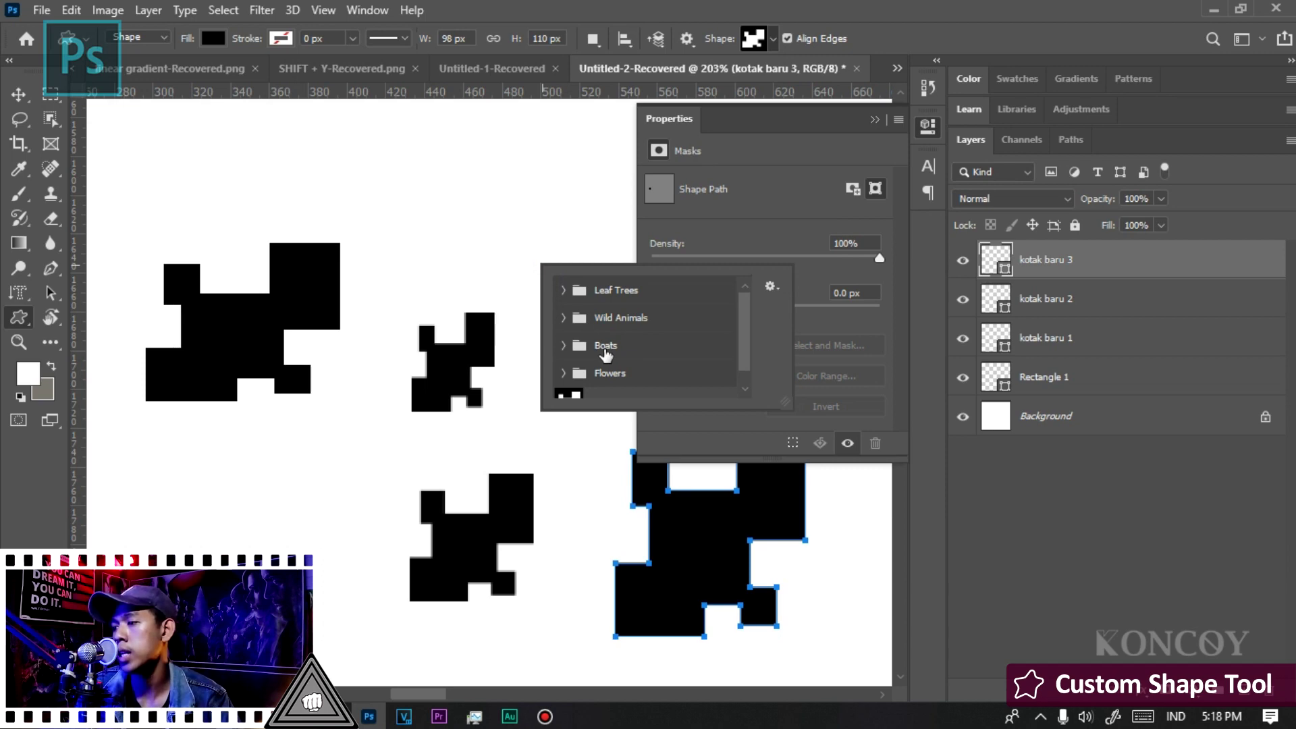
- Expand and collapse the Leaf Trees and Wild Animals folders in the custom shape list
left_click(563, 290)
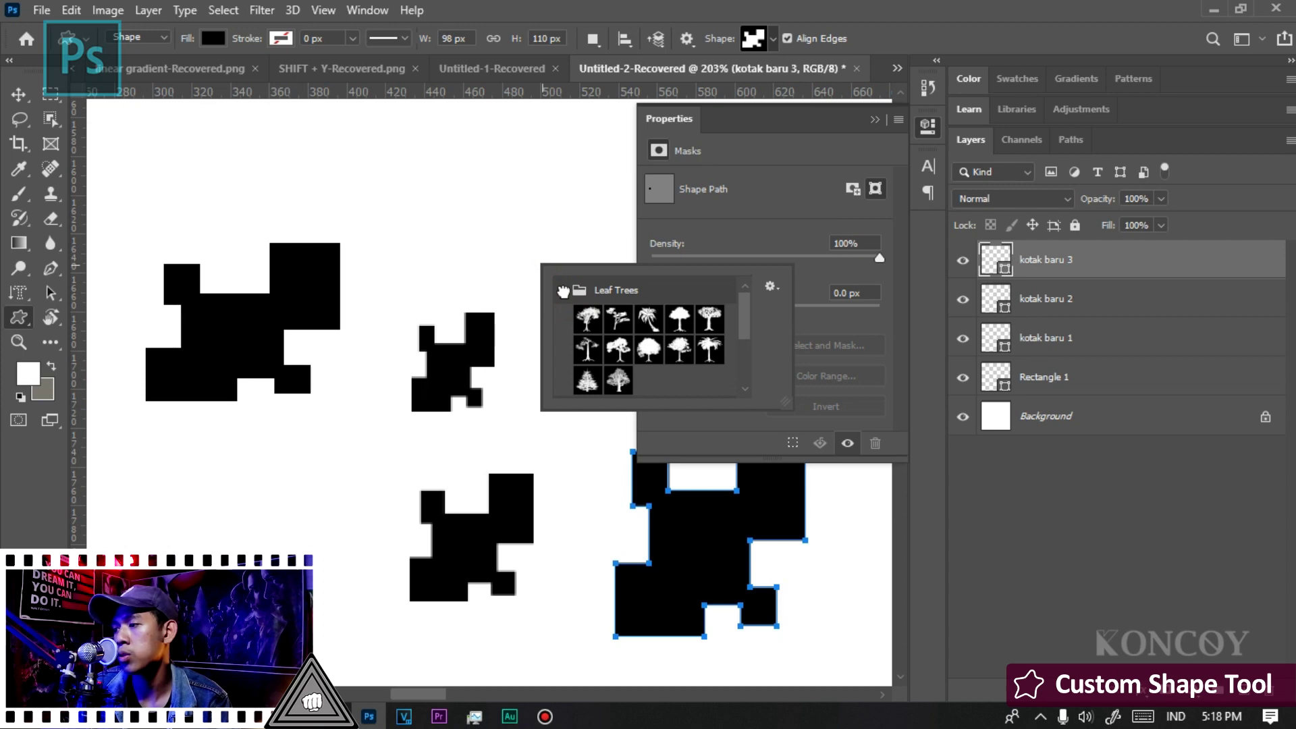
left_click(564, 290)
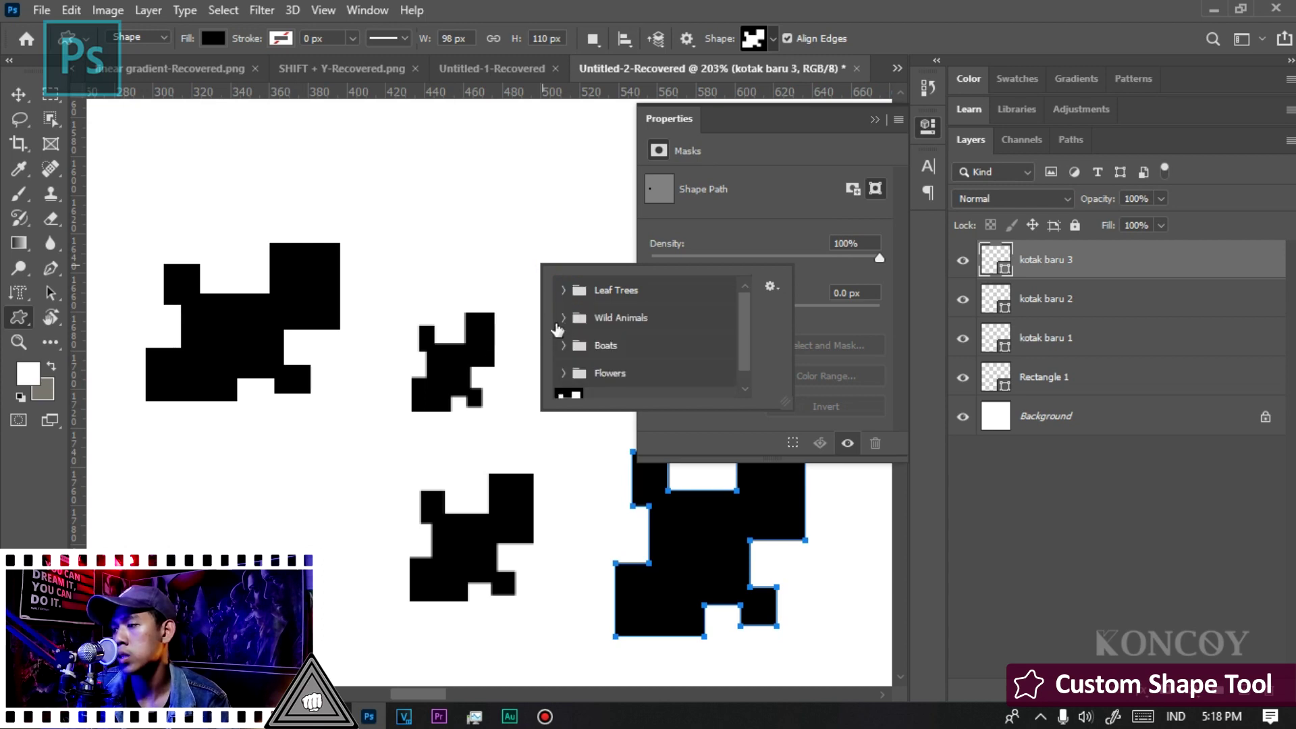
left_click(563, 318)
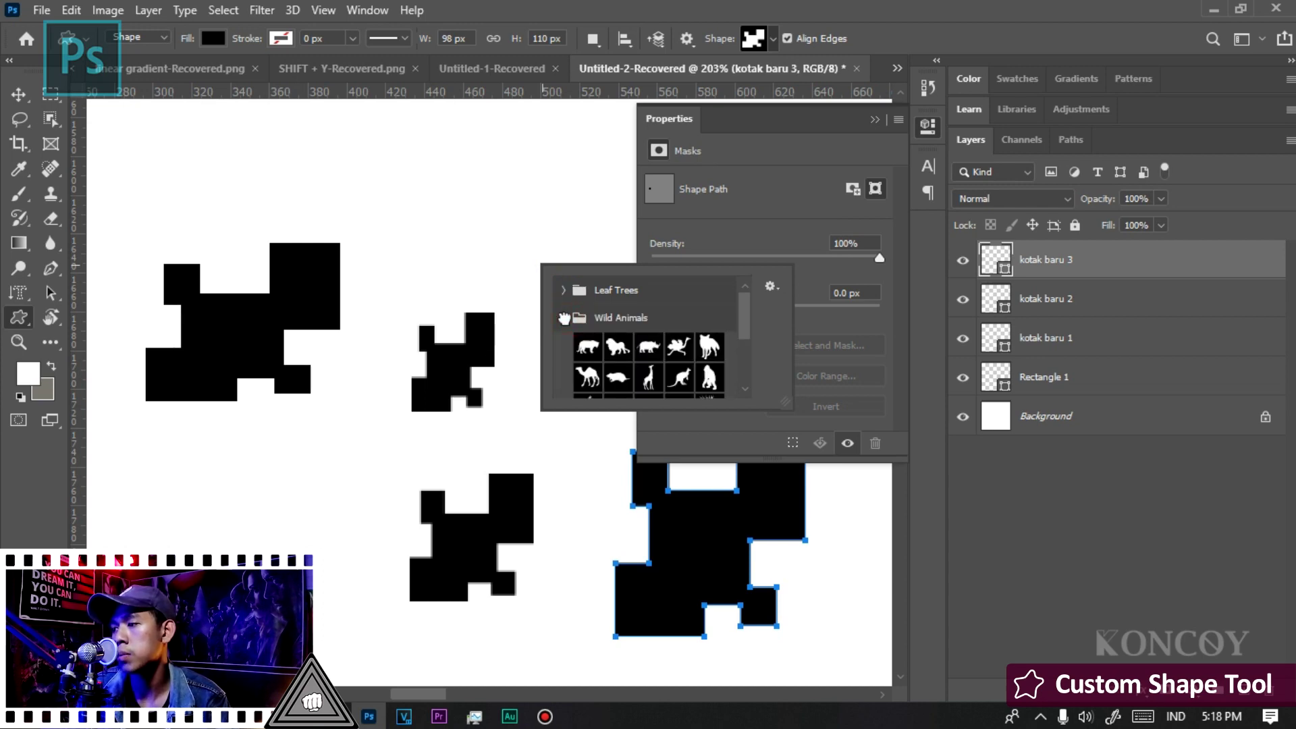
left_click(564, 318)
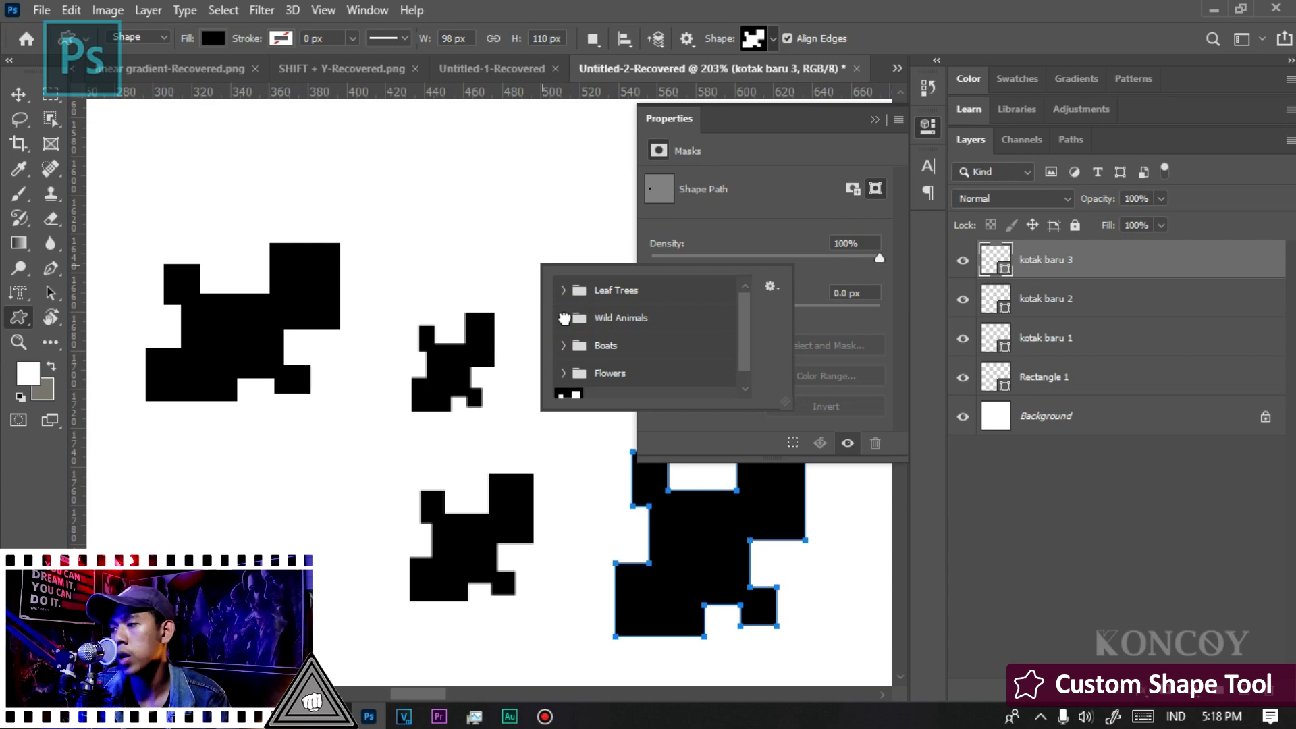